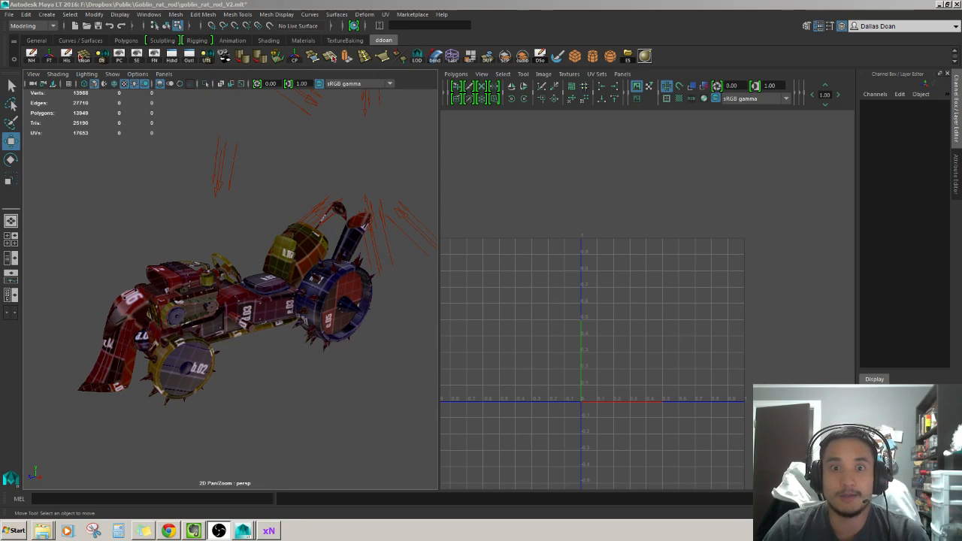
# Look over the whole goblin hot rod and its UV layout, ending with nothing selected.
pyautogui.keyDown('alt'); pyautogui.moveTo(209, 248); pyautogui.dragTo(150, 248); pyautogui.keyUp('alt')
pyautogui.moveTo(86, 186); pyautogui.dragTo(316, 380)
pyautogui.moveTo(279, 339)
pyautogui.keyDown('alt'); pyautogui.mouseDown()
pyautogui.moveTo(273, 376)
pyautogui.moveTo(267, 353)
pyautogui.mouseUp(); pyautogui.keyUp('alt')
pyautogui.press('F8')
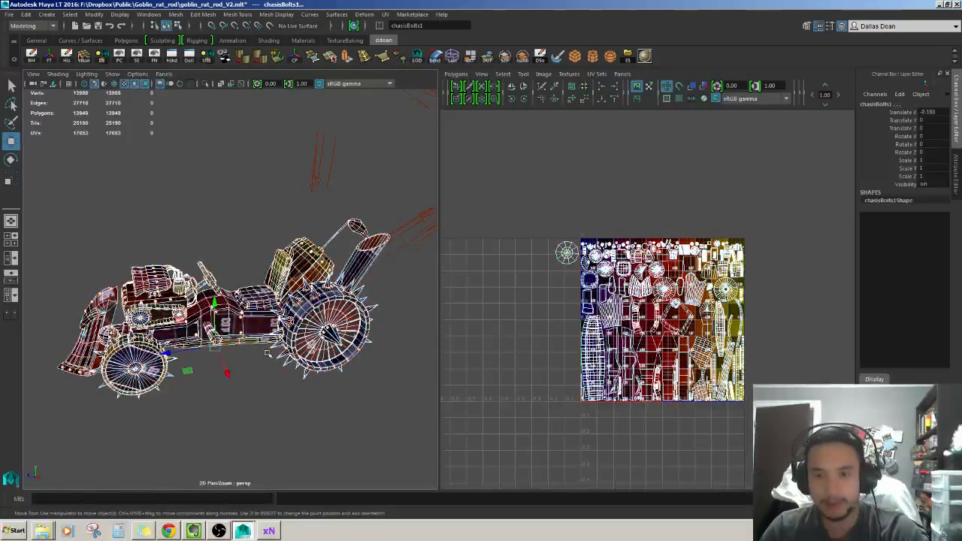
pyautogui.moveTo(177, 376)
pyautogui.keyDown('alt'); pyautogui.mouseDown()
pyautogui.moveTo(236, 369)
pyautogui.moveTo(198, 387)
pyautogui.moveTo(242, 378)
pyautogui.moveTo(242, 387)
pyautogui.moveTo(233, 372)
pyautogui.moveTo(205, 372)
pyautogui.mouseUp(); pyautogui.keyUp('alt')
pyautogui.click(255, 379)
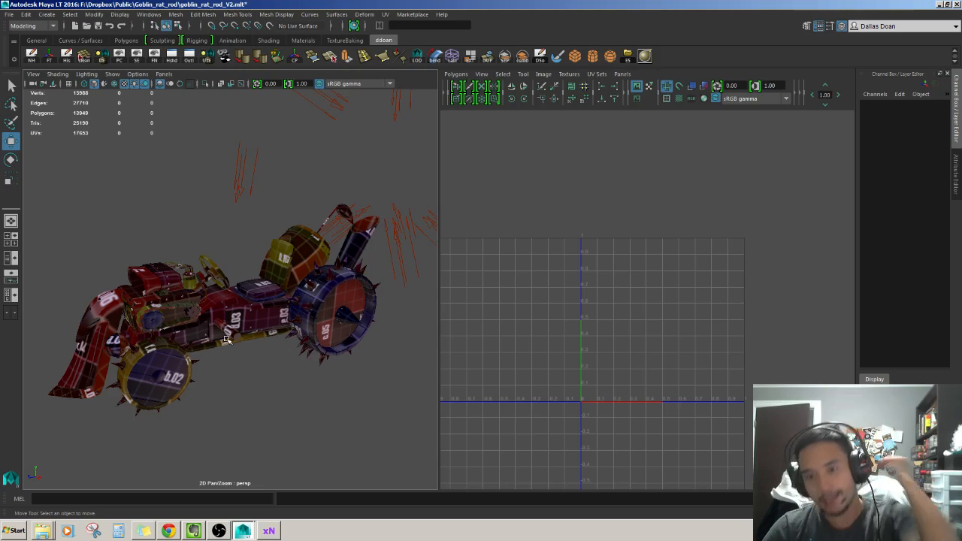
pyautogui.keyDown('alt'); pyautogui.moveTo(263, 329); pyautogui.dragTo(245, 342); pyautogui.keyUp('alt')
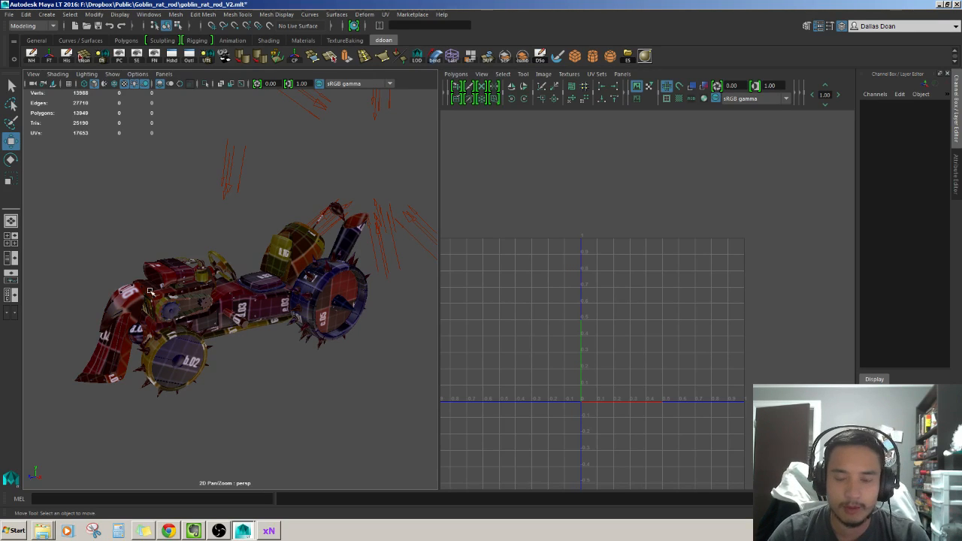
pyautogui.keyDown('alt'); pyautogui.moveTo(149, 291); pyautogui.dragTo(290, 245); pyautogui.keyUp('alt')
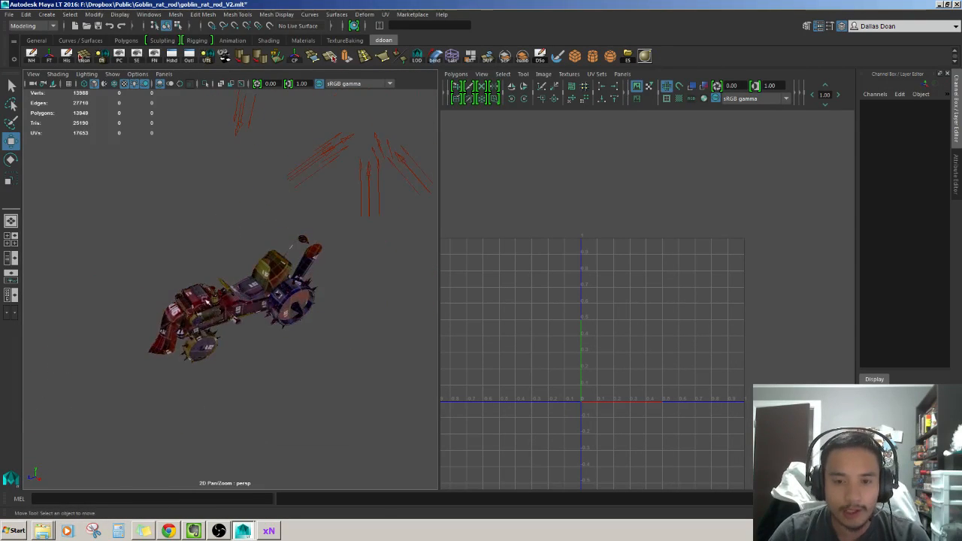
# Select all visible parts of the hot rod to show their UVs together in the UV editor.
pyautogui.moveTo(328, 418); pyautogui.dragTo(329, 416)
pyautogui.scroll(5, 353, 371)
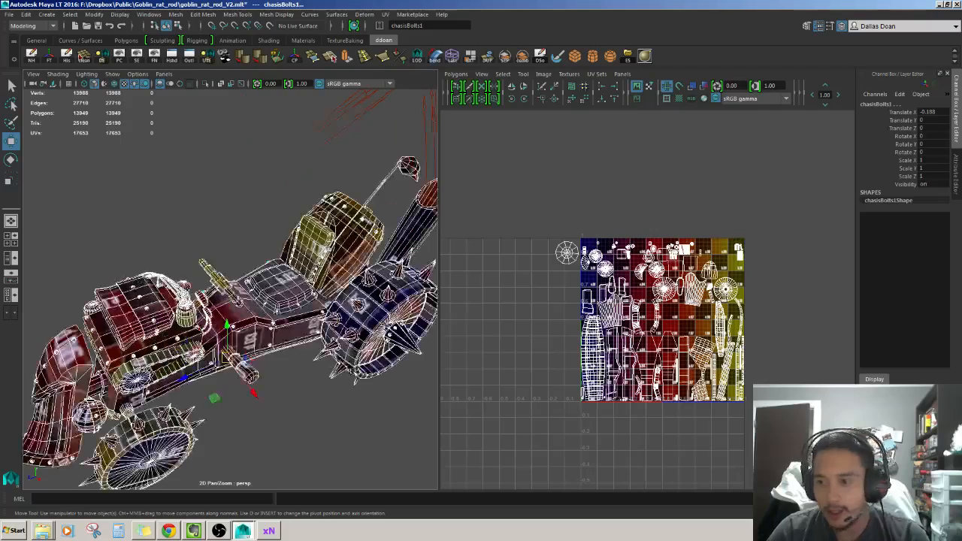
pyautogui.scroll(-3, 354, 369)
pyautogui.scroll(2, 358, 362)
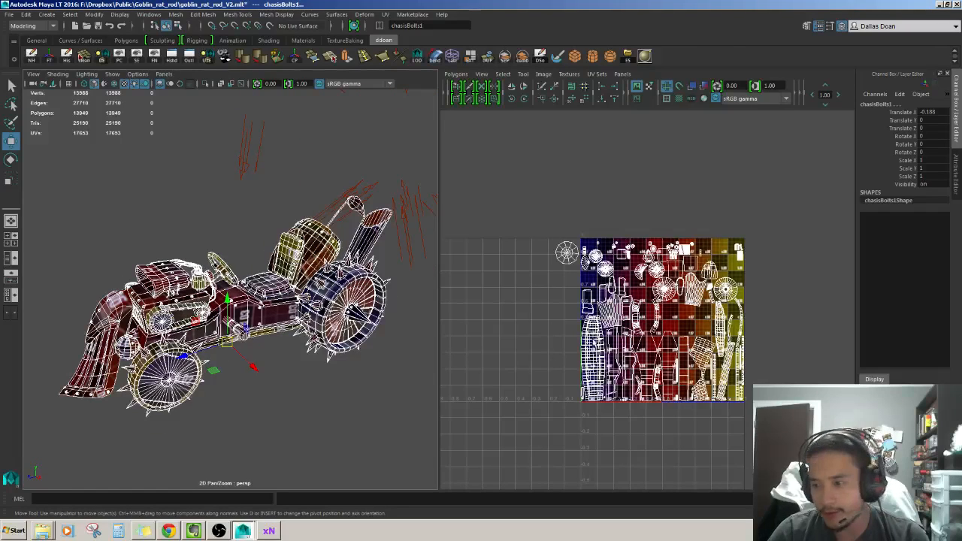
pyautogui.keyDown('alt'); pyautogui.moveTo(226, 301); pyautogui.dragTo(361, 441); pyautogui.keyUp('alt')
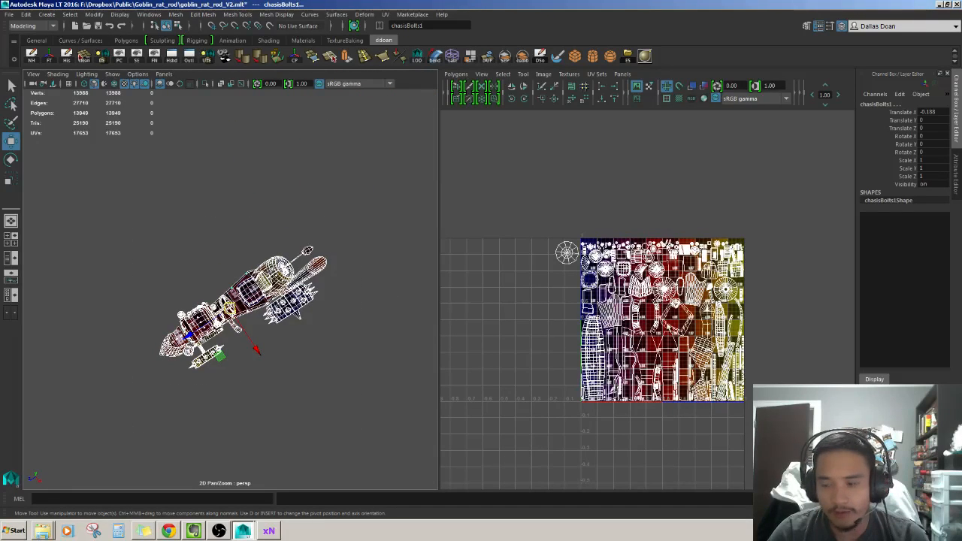
pyautogui.moveTo(114, 190); pyautogui.dragTo(316, 375)
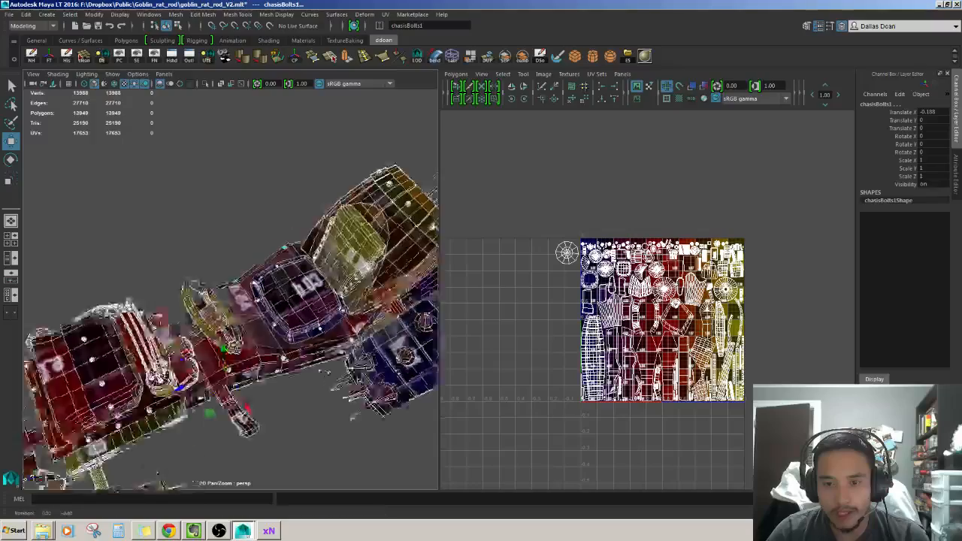
# Examine the hot rod's combined UV layout over the checker texture, from the full square down to individual shells.
pyautogui.scroll(-3, 308, 363)
pyautogui.scroll(3, 308, 369)
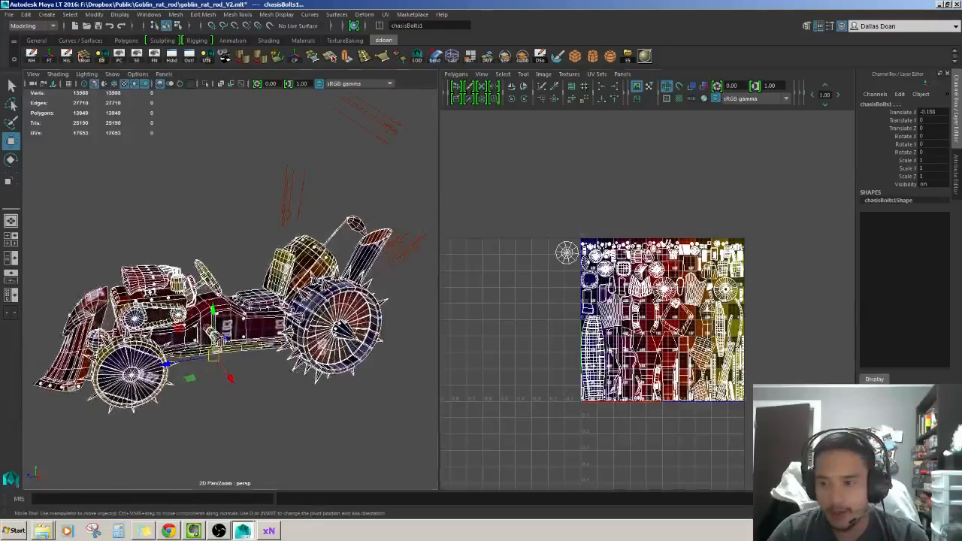
pyautogui.scroll(2, 725, 293)
pyautogui.scroll(2, 571, 352)
pyautogui.scroll(-2, 578, 354)
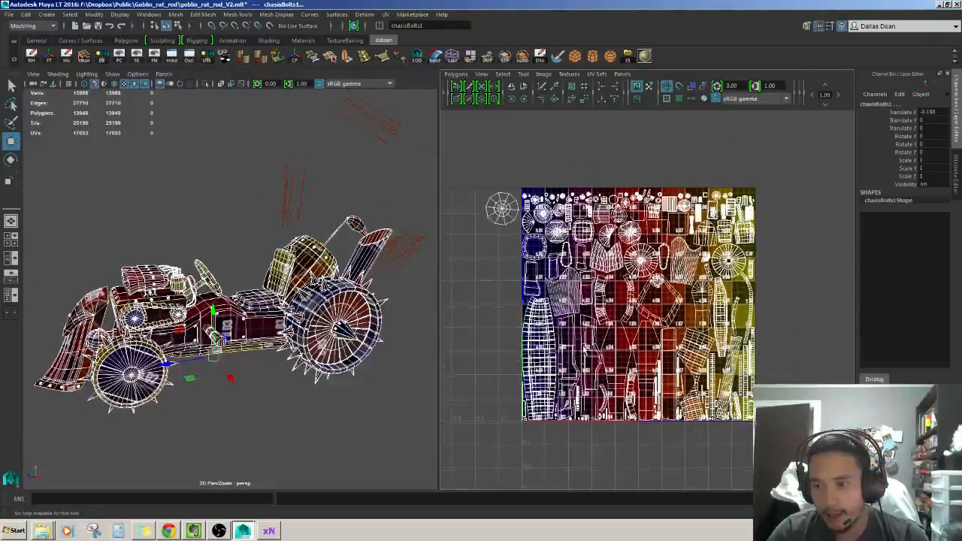
pyautogui.scroll(3, 584, 357)
pyautogui.scroll(1, 583, 355)
pyautogui.scroll(-2, 581, 347)
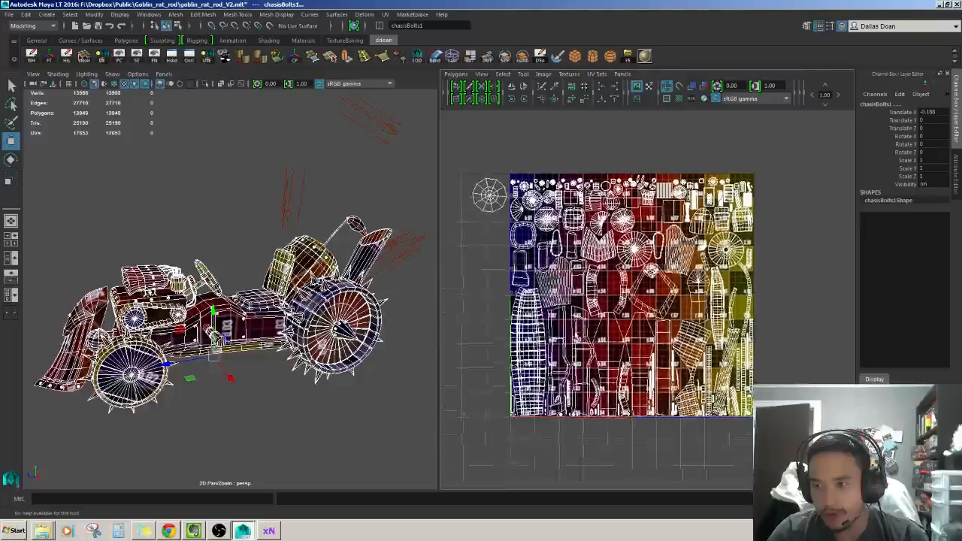
pyautogui.scroll(2, 577, 338)
pyautogui.scroll(1, 577, 336)
pyautogui.scroll(-3, 578, 331)
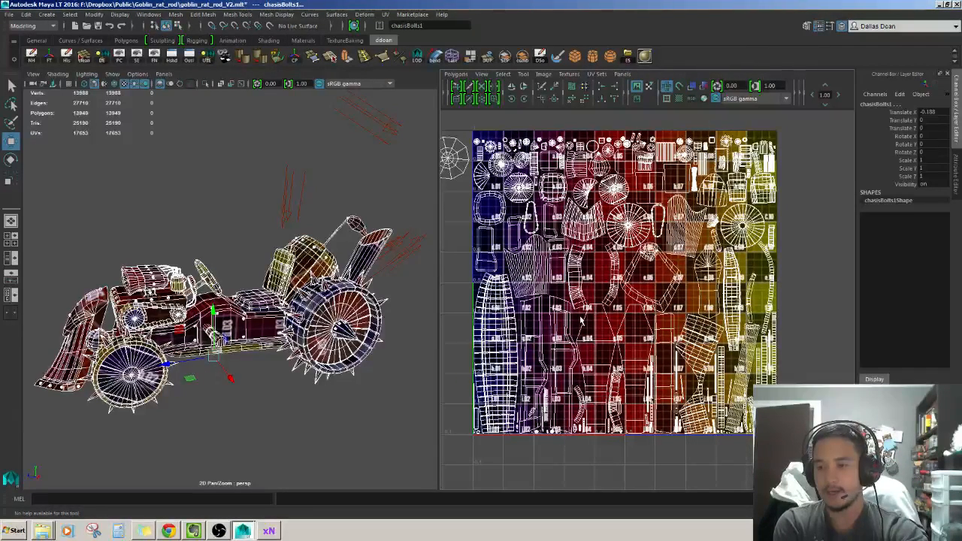
pyautogui.scroll(-1, 581, 321)
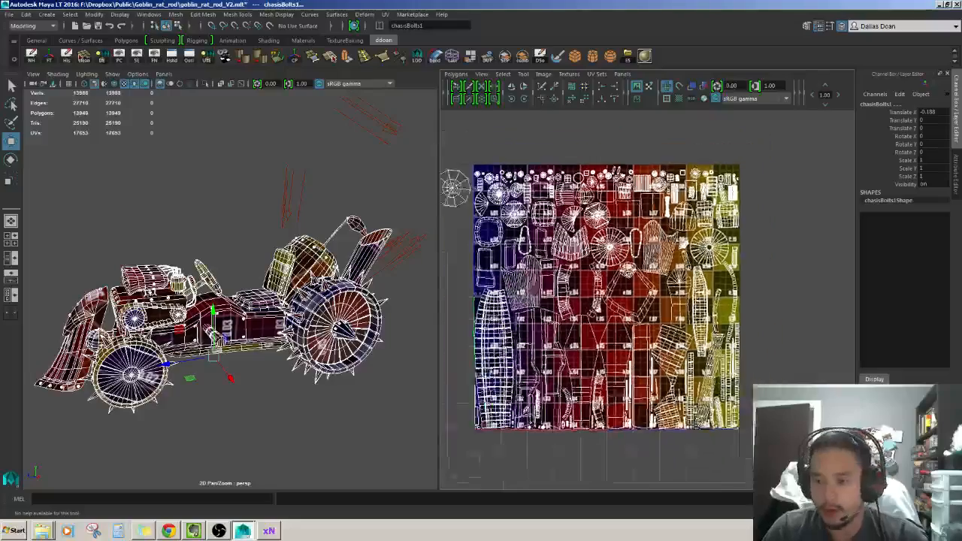
pyautogui.scroll(5, 641, 297)
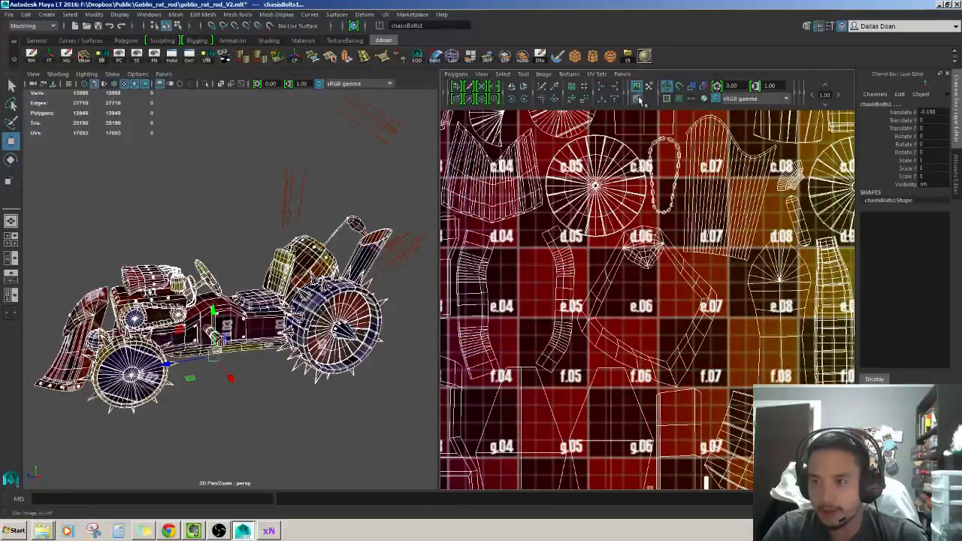
# Dim the checker image behind the UVs and inspect the shells across the layout.
pyautogui.click(639, 100)
pyautogui.scroll(-2, 546, 278)
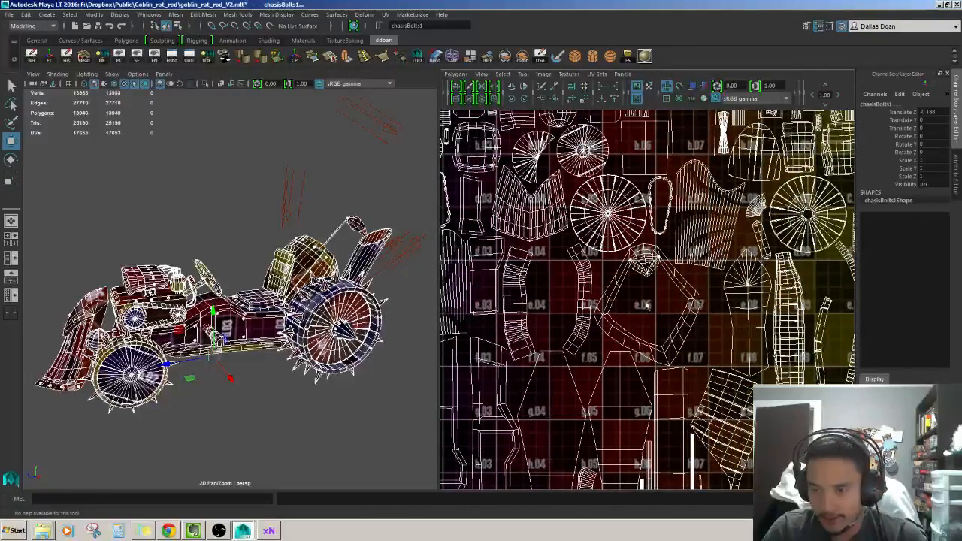
pyautogui.keyDown('alt'); pyautogui.moveTo(647, 304); pyautogui.dragTo(601, 302, button='middle'); pyautogui.keyUp('alt')
pyautogui.scroll(-3, 601, 303)
pyautogui.scroll(3, 616, 293)
pyautogui.keyDown('alt'); pyautogui.moveTo(752, 286); pyautogui.dragTo(785, 261, button='middle'); pyautogui.keyUp('alt')
pyautogui.scroll(-3, 666, 251)
pyautogui.scroll(3, 225, 316)
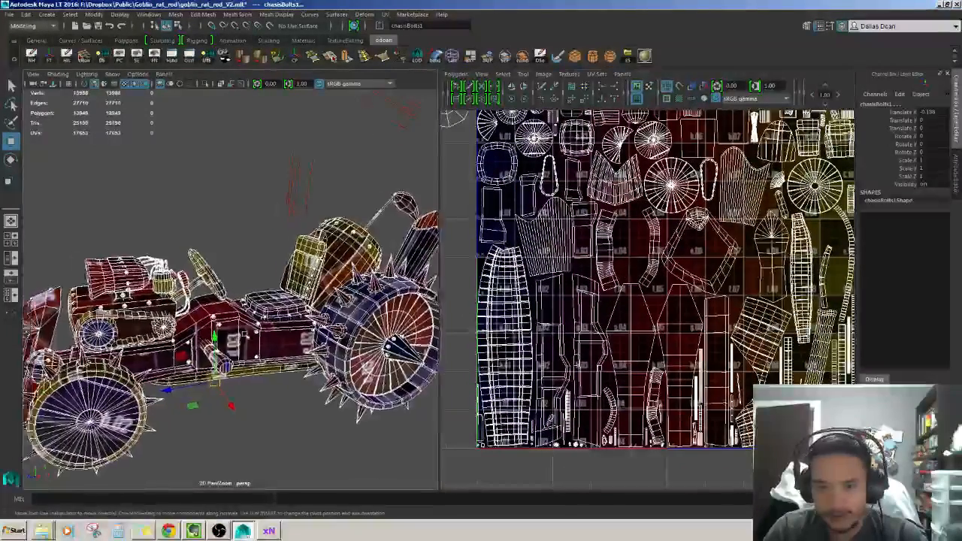
# Select all the connected faces of the barrel's body behind the seat.
pyautogui.scroll(5, 323, 315)
pyautogui.keyDown('alt'); pyautogui.moveTo(331, 331); pyautogui.dragTo(322, 311); pyautogui.keyUp('alt')
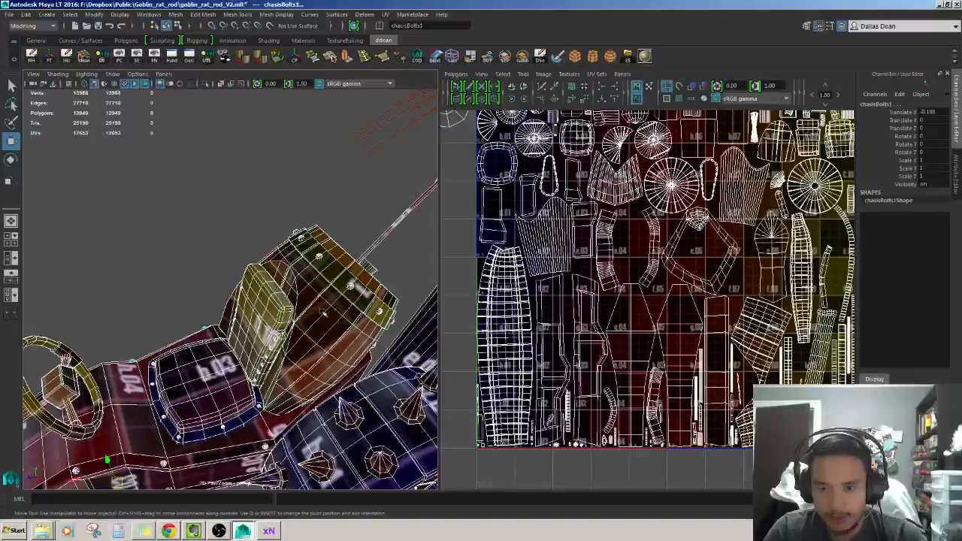
pyautogui.click(326, 325)
pyautogui.press('F11')
pyautogui.click(351, 351)
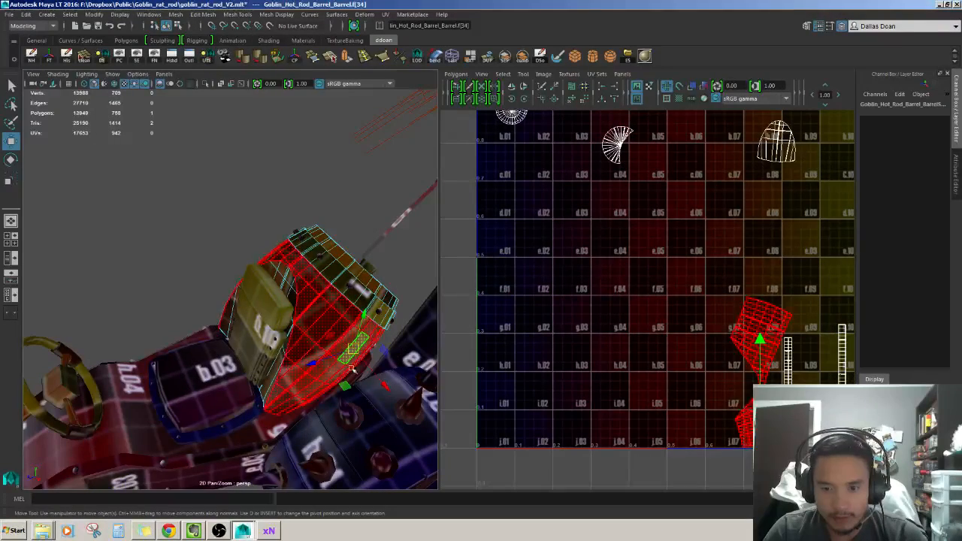
pyautogui.keyDown('alt'); pyautogui.moveTo(351, 368); pyautogui.dragTo(278, 326); pyautogui.keyUp('alt')
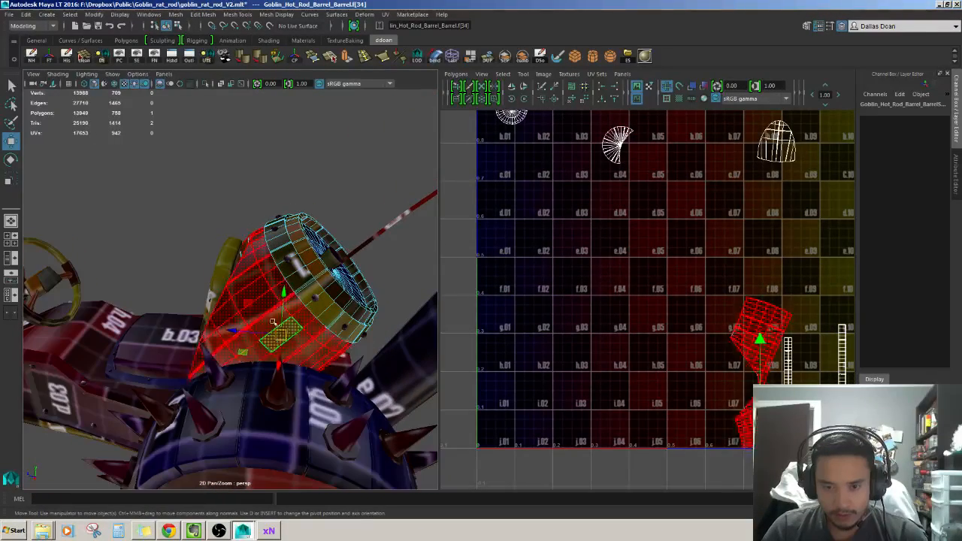
pyautogui.doubleClick(275, 324)
# Convert the barrel body's face selection to UVs and check where its shell sits in the layout.
pyautogui.keyDown('alt'); pyautogui.moveTo(748, 384); pyautogui.dragTo(689, 338, button='middle'); pyautogui.keyUp('alt')
pyautogui.keyDown('alt'); pyautogui.moveTo(689, 338); pyautogui.dragTo(715, 312, button='right'); pyautogui.keyUp('alt')
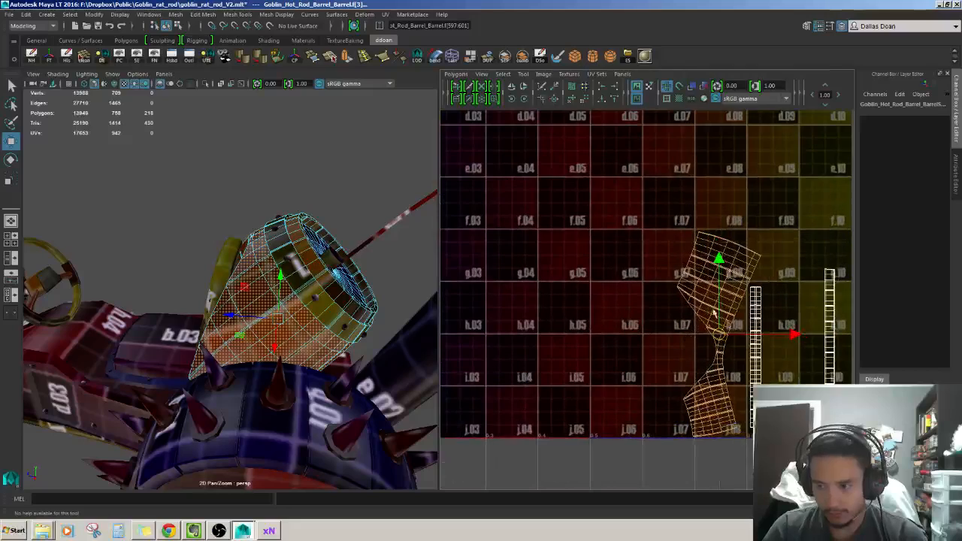
pyautogui.hotkey('ctrl', 'F12')
pyautogui.keyDown('alt'); pyautogui.moveTo(791, 310); pyautogui.dragTo(662, 329, button='right'); pyautogui.keyUp('alt')
pyautogui.keyDown('alt'); pyautogui.moveTo(273, 322); pyautogui.dragTo(198, 287, button='right'); pyautogui.keyUp('alt')
pyautogui.keyDown('alt'); pyautogui.moveTo(198, 287); pyautogui.dragTo(237, 312); pyautogui.keyUp('alt')
pyautogui.moveTo(237, 312)
pyautogui.keyDown('alt'); pyautogui.mouseDown(button='right')
pyautogui.moveTo(301, 320)
pyautogui.moveTo(234, 329)
pyautogui.mouseUp(button='right'); pyautogui.keyUp('alt')
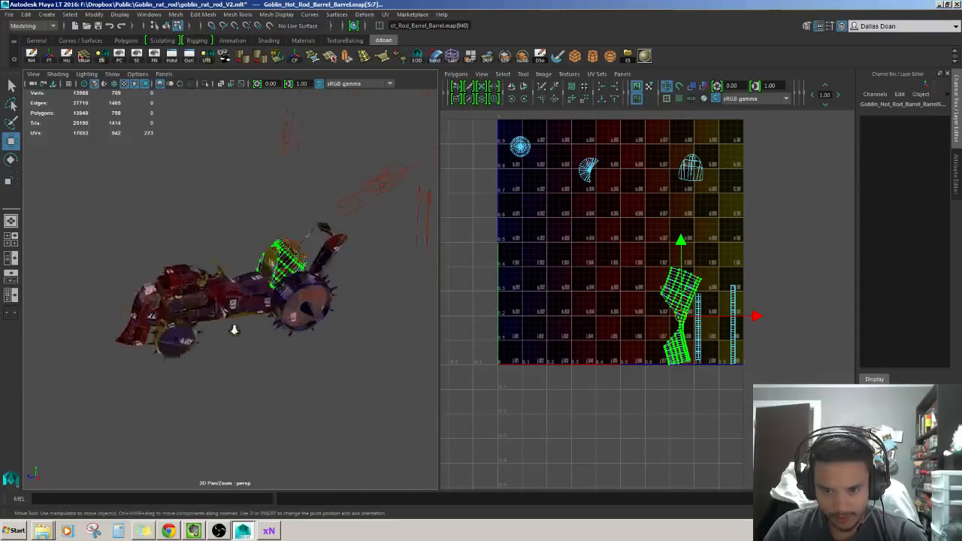
# Return to object selection and select every visible part of the hot rod again.
pyautogui.keyDown('alt'); pyautogui.moveTo(234, 328); pyautogui.dragTo(228, 356); pyautogui.keyUp('alt')
pyautogui.press('F8')
pyautogui.press('1')
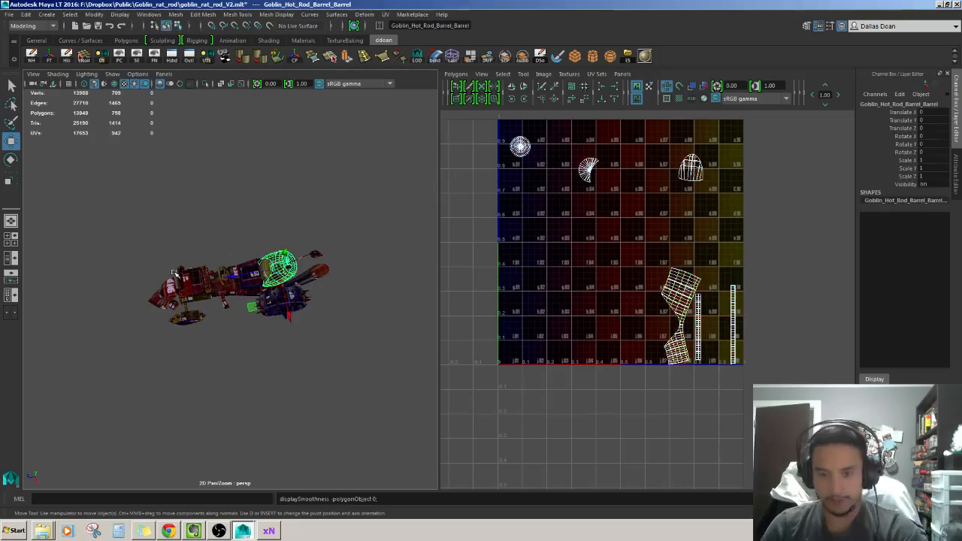
pyautogui.moveTo(141, 210); pyautogui.dragTo(382, 386)
pyautogui.scroll(5, 634, 354)
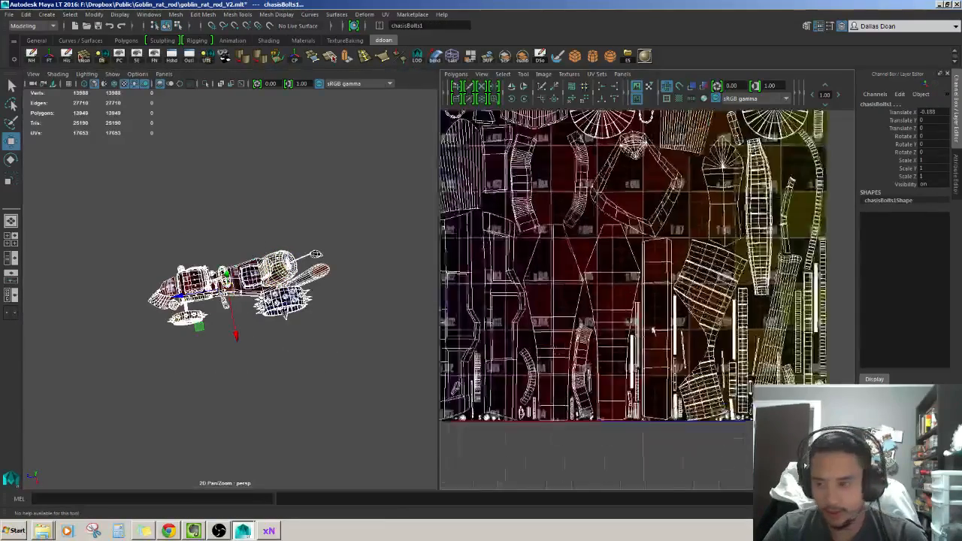
# Try repositioning and enlarging the hood scoop connector's UV shell, and undo the change.
pyautogui.keyDown('alt'); pyautogui.moveTo(638, 337); pyautogui.dragTo(619, 369, button='middle'); pyautogui.keyUp('alt')
pyautogui.scroll(-5, 621, 367)
pyautogui.scroll(5, 621, 367)
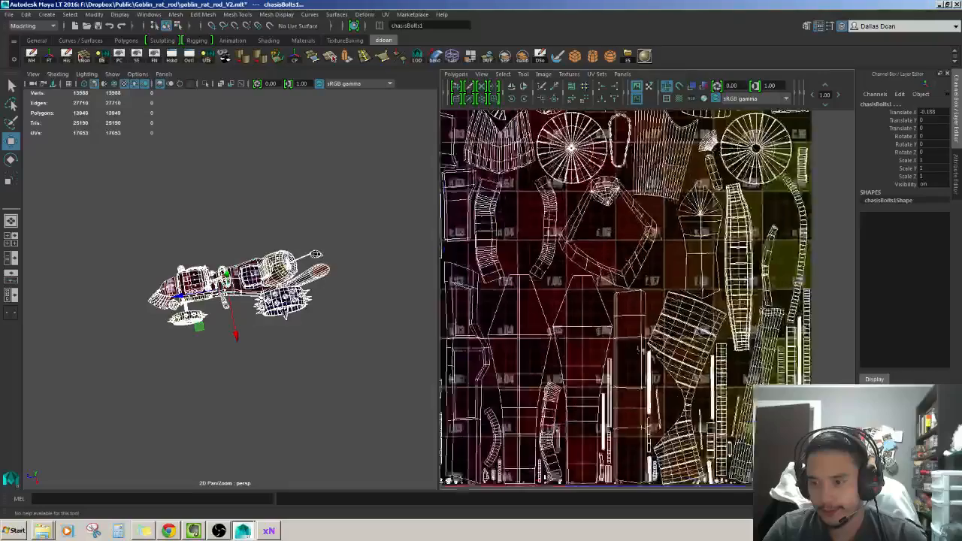
pyautogui.keyDown('alt'); pyautogui.moveTo(621, 367); pyautogui.dragTo(526, 434, button='middle'); pyautogui.keyUp('alt')
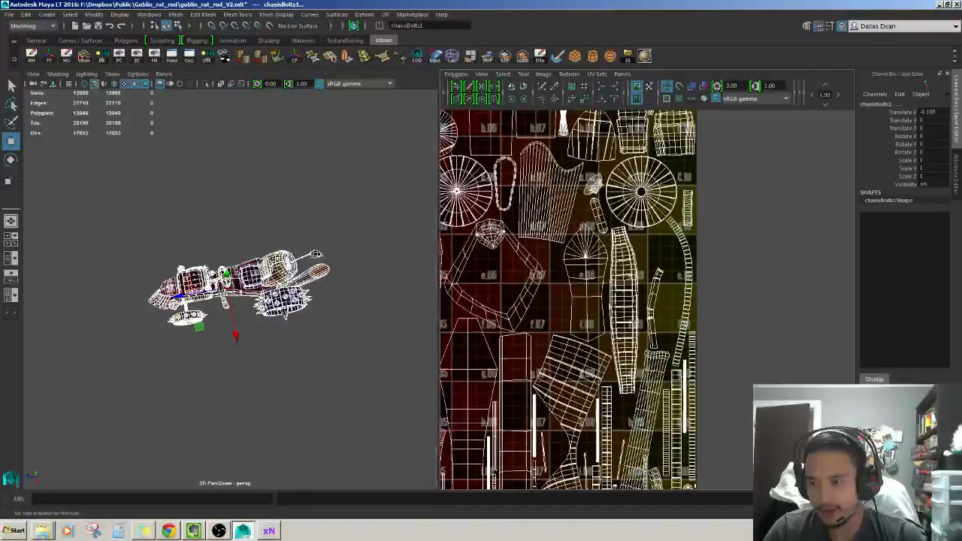
pyautogui.scroll(2, 659, 283)
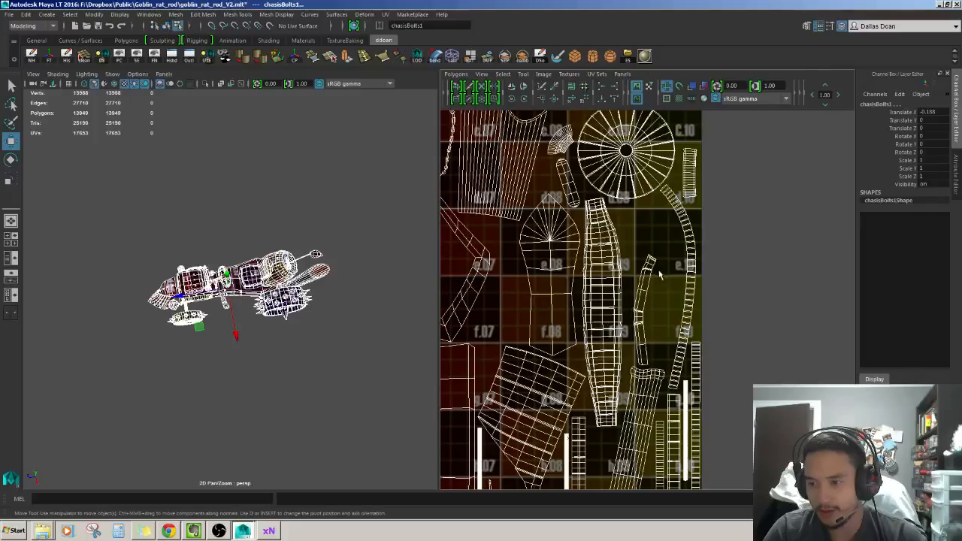
pyautogui.moveTo(660, 275); pyautogui.dragTo(676, 293, button='right')
pyautogui.click(646, 289)
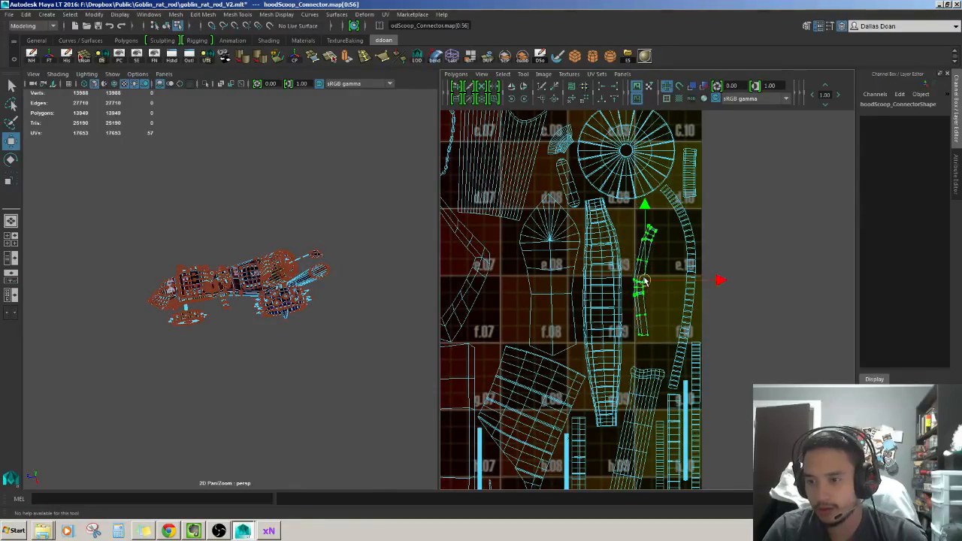
pyautogui.moveTo(673, 274); pyautogui.dragTo(680, 274)
pyautogui.press('f')
pyautogui.keyDown('alt'); pyautogui.moveTo(300, 294); pyautogui.dragTo(233, 280, button='right'); pyautogui.keyUp('alt')
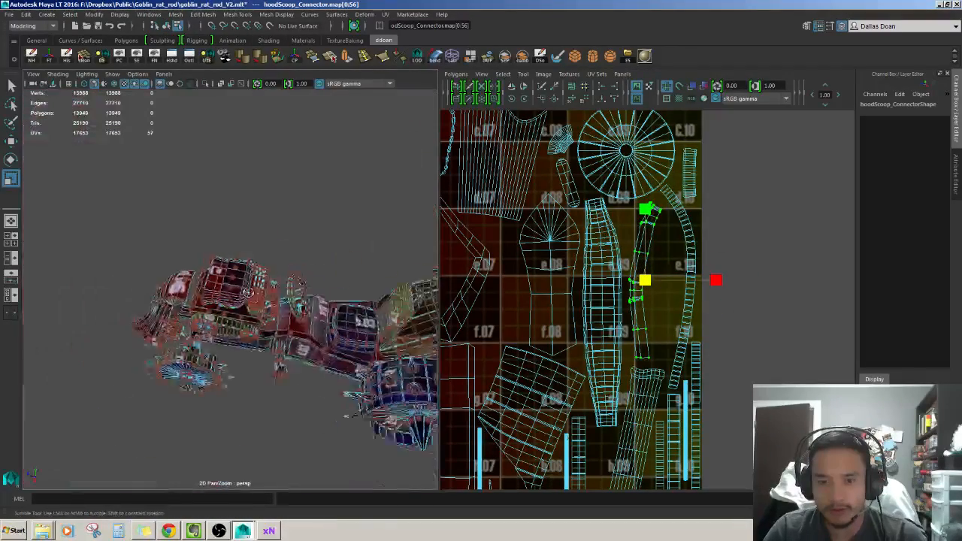
pyautogui.keyDown('alt'); pyautogui.moveTo(233, 280); pyautogui.dragTo(352, 284); pyautogui.keyUp('alt')
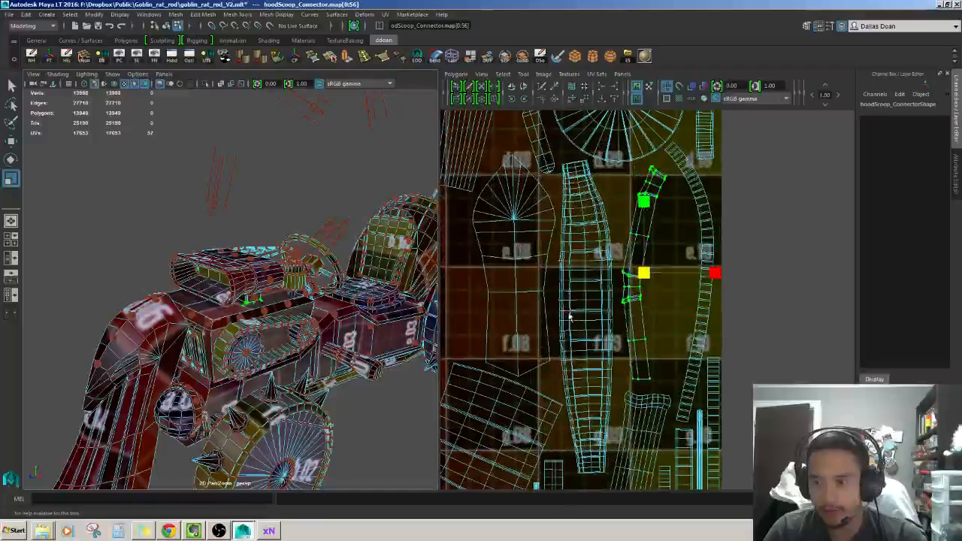
pyautogui.hotkey('ctrl', 'z')
# Review the packed UV layout, return to object selection, and view the hot rod from several angles.
pyautogui.keyDown('alt'); pyautogui.moveTo(509, 325); pyautogui.dragTo(744, 314, button='middle'); pyautogui.keyUp('alt')
pyautogui.keyDown('alt'); pyautogui.moveTo(744, 313); pyautogui.dragTo(581, 310, button='right'); pyautogui.keyUp('alt')
pyautogui.keyDown('alt'); pyautogui.moveTo(580, 310); pyautogui.dragTo(655, 345, button='middle'); pyautogui.keyUp('alt')
pyautogui.keyDown('alt'); pyautogui.moveTo(526, 324); pyautogui.dragTo(547, 323, button='right'); pyautogui.keyUp('alt')
pyautogui.moveTo(546, 323)
pyautogui.keyDown('alt'); pyautogui.mouseDown(button='middle')
pyautogui.moveTo(542, 342)
pyautogui.moveTo(552, 273)
pyautogui.moveTo(576, 279)
pyautogui.moveTo(587, 295)
pyautogui.moveTo(561, 294)
pyautogui.moveTo(561, 312)
pyautogui.mouseUp(button='middle'); pyautogui.keyUp('alt')
pyautogui.keyDown('alt'); pyautogui.moveTo(338, 237); pyautogui.dragTo(295, 188, button='right'); pyautogui.keyUp('alt')
pyautogui.click(256, 224)
pyautogui.keyDown('alt'); pyautogui.moveTo(329, 288); pyautogui.dragTo(305, 353); pyautogui.keyUp('alt')
pyautogui.click(306, 348)
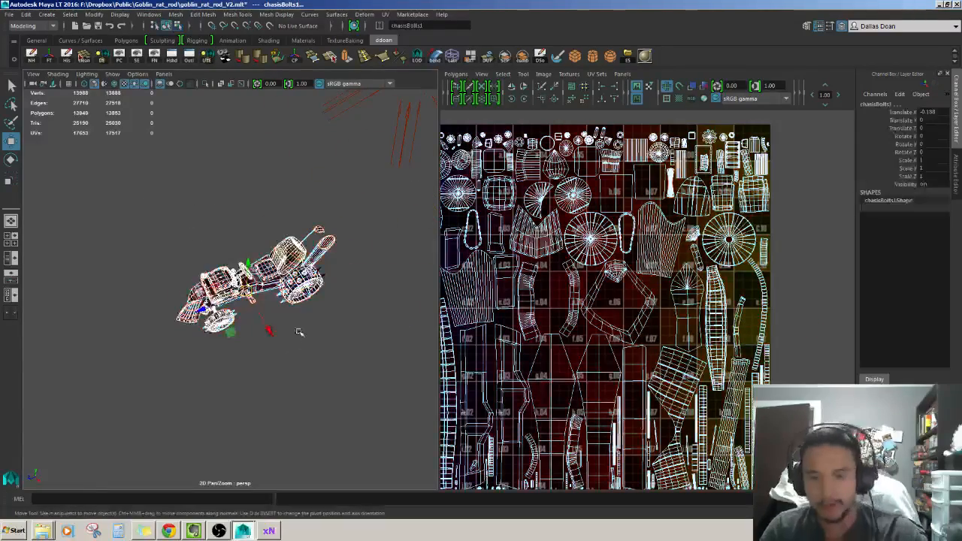
pyautogui.keyDown('alt'); pyautogui.moveTo(316, 248); pyautogui.dragTo(329, 318); pyautogui.keyUp('alt')
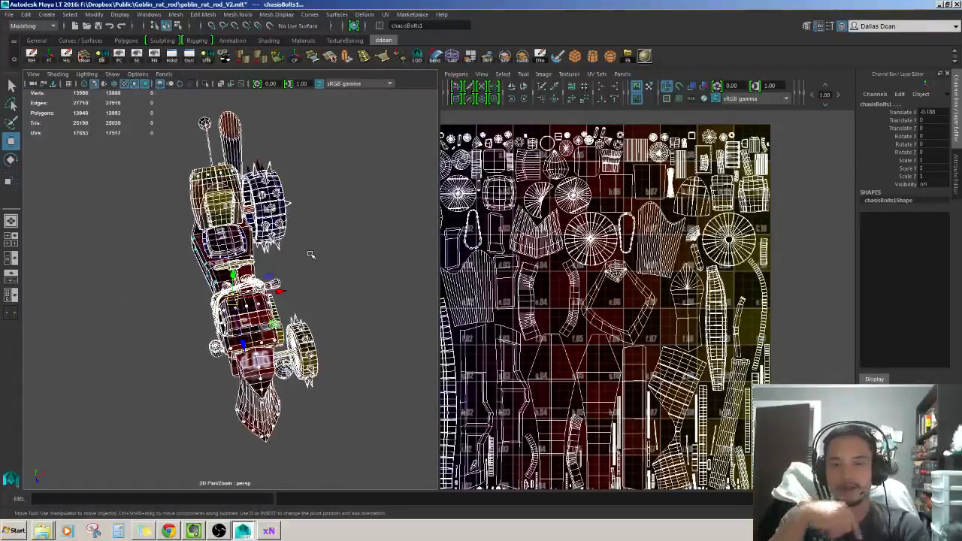
pyautogui.keyDown('alt'); pyautogui.moveTo(310, 255); pyautogui.dragTo(352, 271); pyautogui.keyUp('alt')
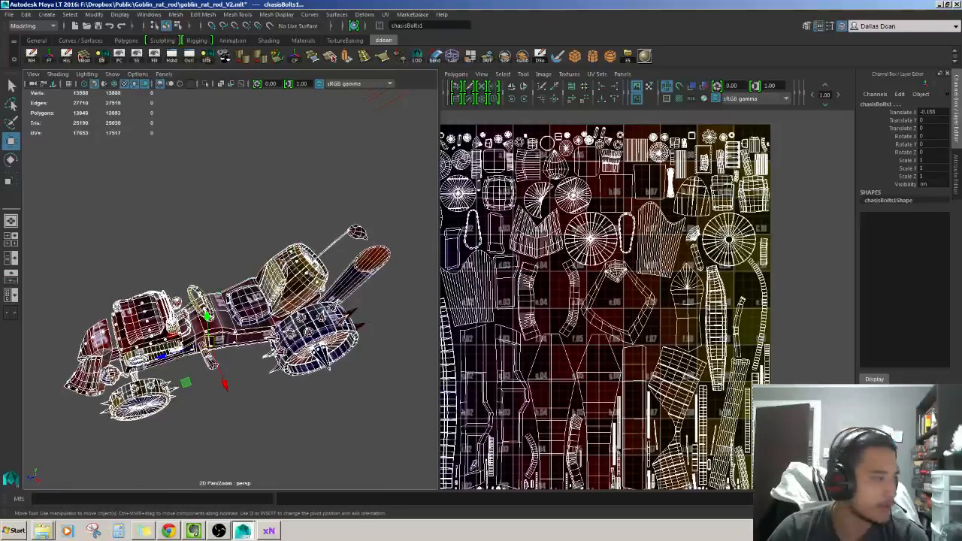
# Open the Outliner, expand the Full_Scene and Goblin_Hot_Rod groups, and select the Exhaust group.
pyautogui.moveTo(0, 143); pyautogui.dragTo(220, 131)
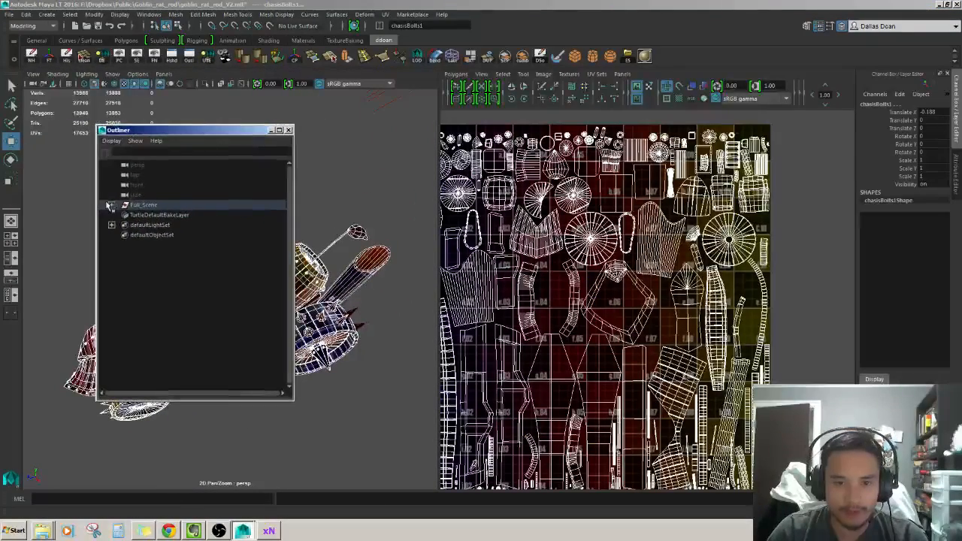
pyautogui.click(112, 205)
pyautogui.click(122, 226)
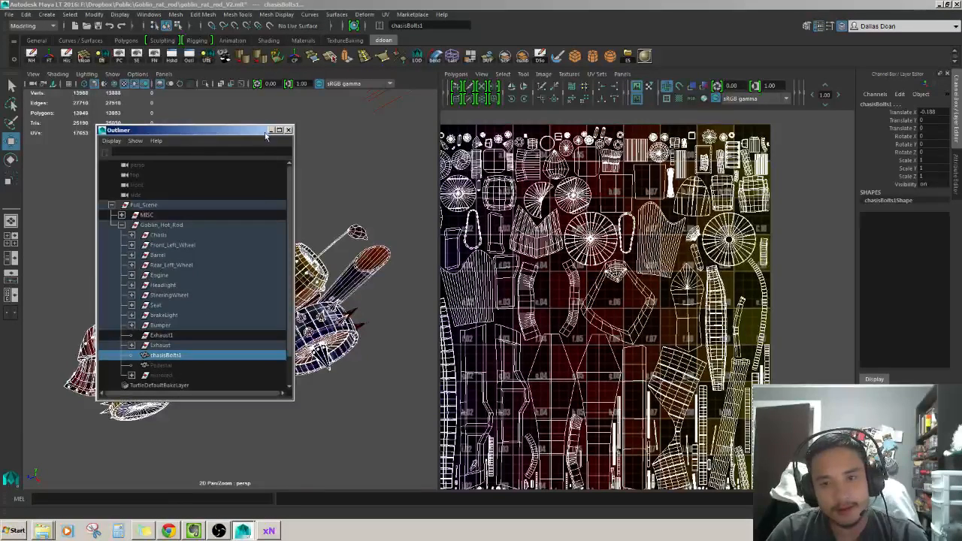
pyautogui.click(180, 345)
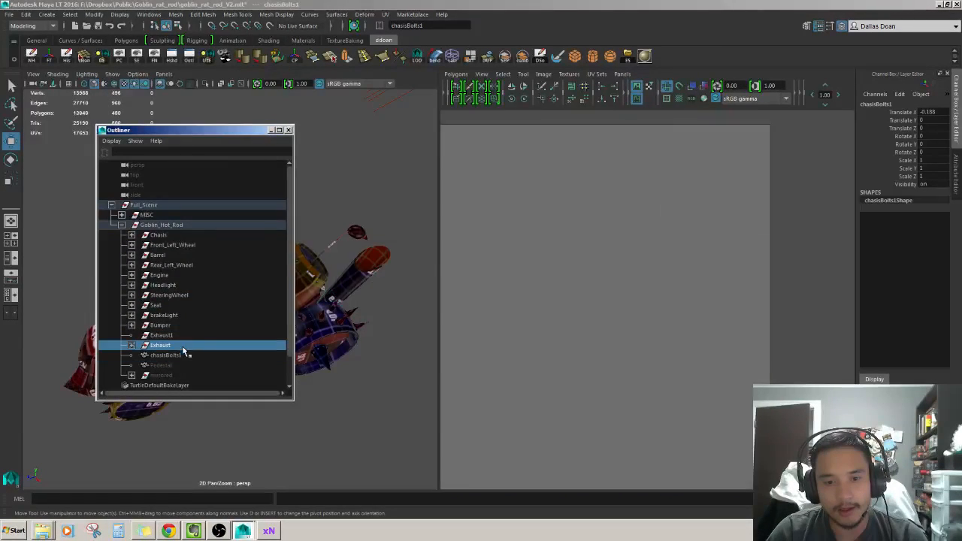
# Minimize the Outliner and select every visible part of the hot rod to show its complete UV layout.
pyautogui.click(271, 132)
pyautogui.keyDown('alt'); pyautogui.moveTo(300, 278); pyautogui.dragTo(259, 289, button='right'); pyautogui.keyUp('alt')
pyautogui.keyDown('alt'); pyautogui.moveTo(260, 290); pyautogui.dragTo(158, 292); pyautogui.keyUp('alt')
pyautogui.moveTo(298, 388); pyautogui.dragTo(301, 331)
pyautogui.keyDown('alt'); pyautogui.moveTo(224, 322); pyautogui.dragTo(259, 320, button='right'); pyautogui.keyUp('alt')
pyautogui.keyDown('alt'); pyautogui.moveTo(260, 319); pyautogui.dragTo(376, 300); pyautogui.keyUp('alt')
pyautogui.keyDown('alt'); pyautogui.moveTo(376, 301); pyautogui.dragTo(256, 293, button='right'); pyautogui.keyUp('alt')
pyautogui.keyDown('alt'); pyautogui.moveTo(256, 293); pyautogui.dragTo(226, 300); pyautogui.keyUp('alt')
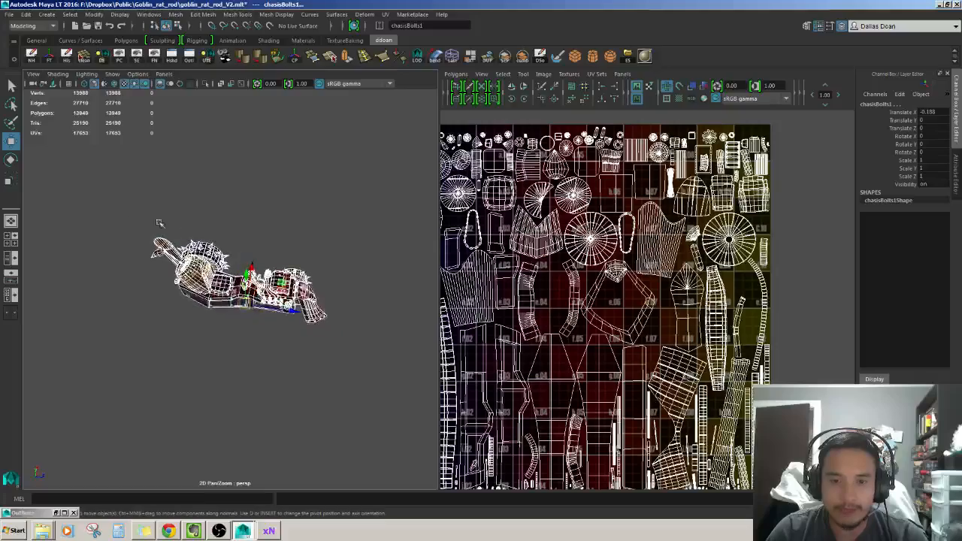
pyautogui.moveTo(114, 201); pyautogui.dragTo(387, 384)
pyautogui.scroll(-3, 484, 245)
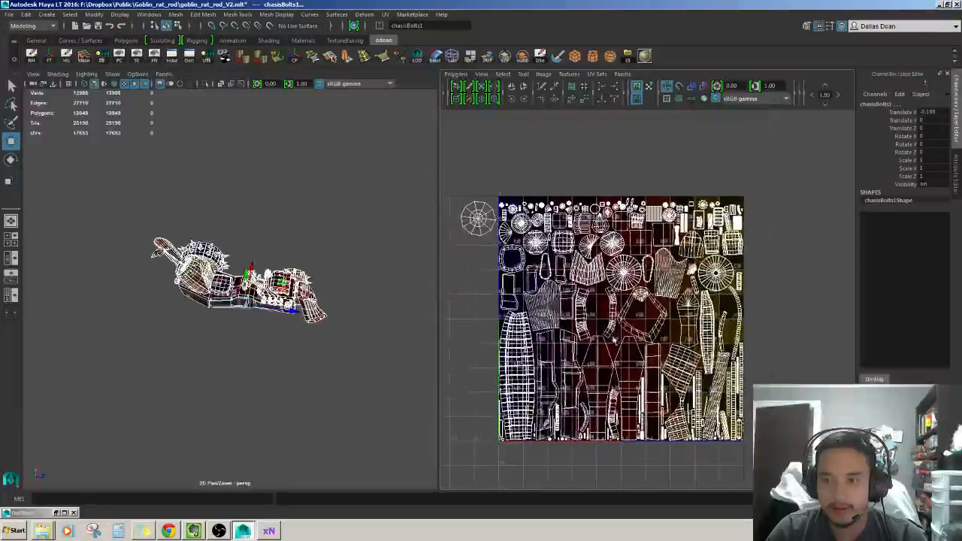
pyautogui.moveTo(485, 245)
pyautogui.keyDown('alt'); pyautogui.mouseDown(button='middle')
pyautogui.moveTo(515, 256)
pyautogui.moveTo(479, 239)
pyautogui.mouseUp(button='middle'); pyautogui.keyUp('alt')
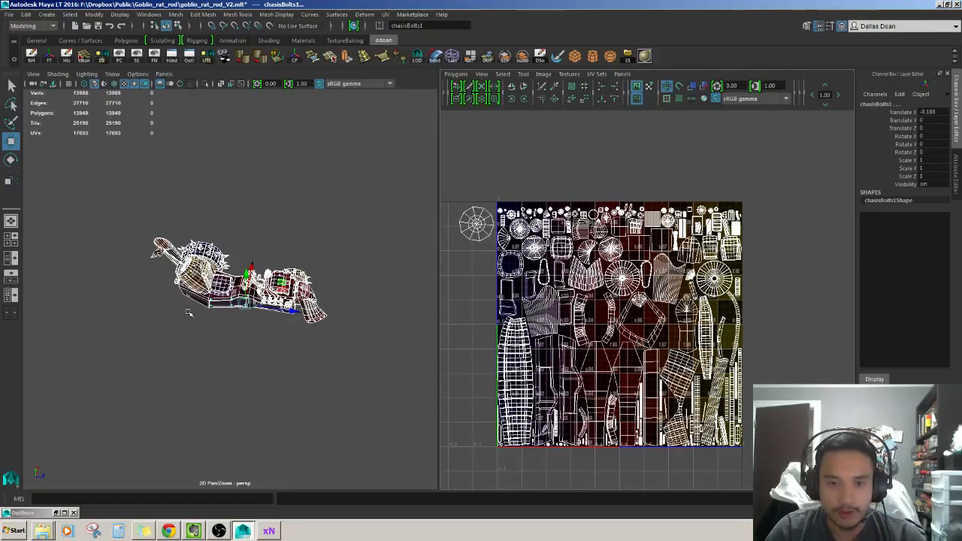
# Examine the selected hot rod from the side, front and above while comparing it with the packed UV layout.
pyautogui.keyDown('alt'); pyautogui.moveTo(197, 322); pyautogui.dragTo(186, 326); pyautogui.keyUp('alt')
pyautogui.keyDown('alt'); pyautogui.moveTo(294, 333); pyautogui.dragTo(315, 344); pyautogui.keyUp('alt')
pyautogui.keyDown('alt'); pyautogui.moveTo(225, 339); pyautogui.dragTo(300, 335); pyautogui.keyUp('alt')
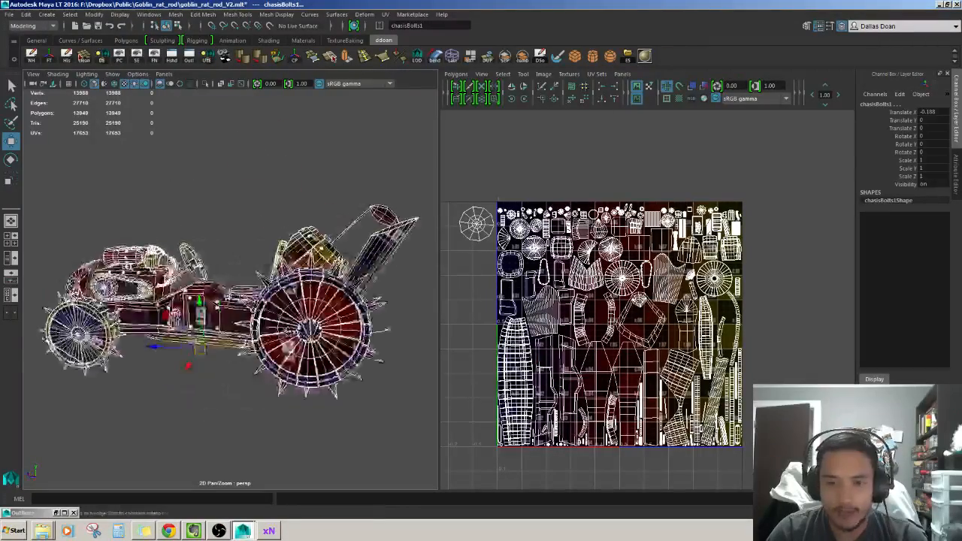
pyautogui.keyDown('alt'); pyautogui.moveTo(301, 334); pyautogui.dragTo(218, 342, button='right'); pyautogui.keyUp('alt')
pyautogui.keyDown('alt'); pyautogui.moveTo(214, 346); pyautogui.dragTo(220, 381); pyautogui.keyUp('alt')
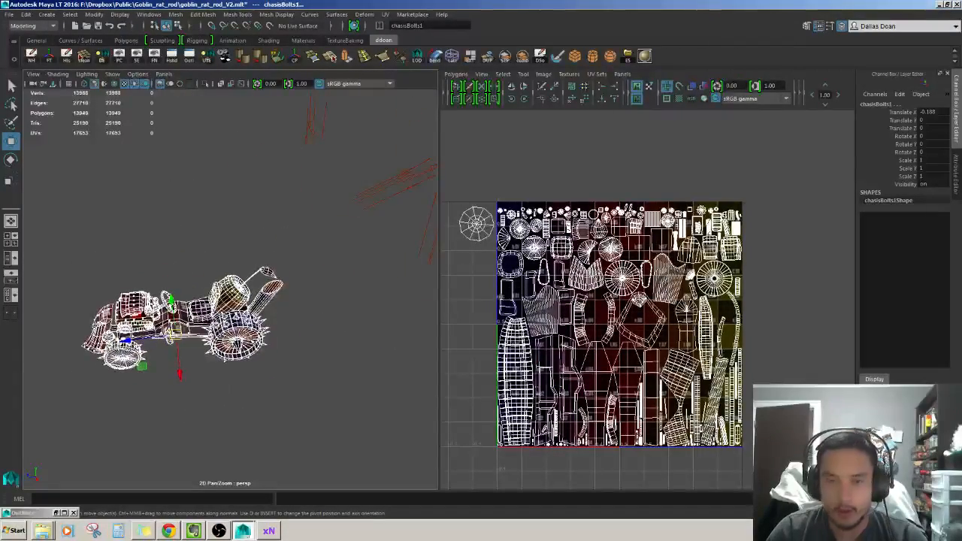
pyautogui.keyDown('alt'); pyautogui.moveTo(237, 343); pyautogui.dragTo(293, 338, button='right'); pyautogui.keyUp('alt')
pyautogui.keyDown('alt'); pyautogui.moveTo(294, 339); pyautogui.dragTo(226, 284); pyautogui.keyUp('alt')
pyautogui.keyDown('alt'); pyautogui.moveTo(337, 355); pyautogui.dragTo(87, 323); pyautogui.keyUp('alt')
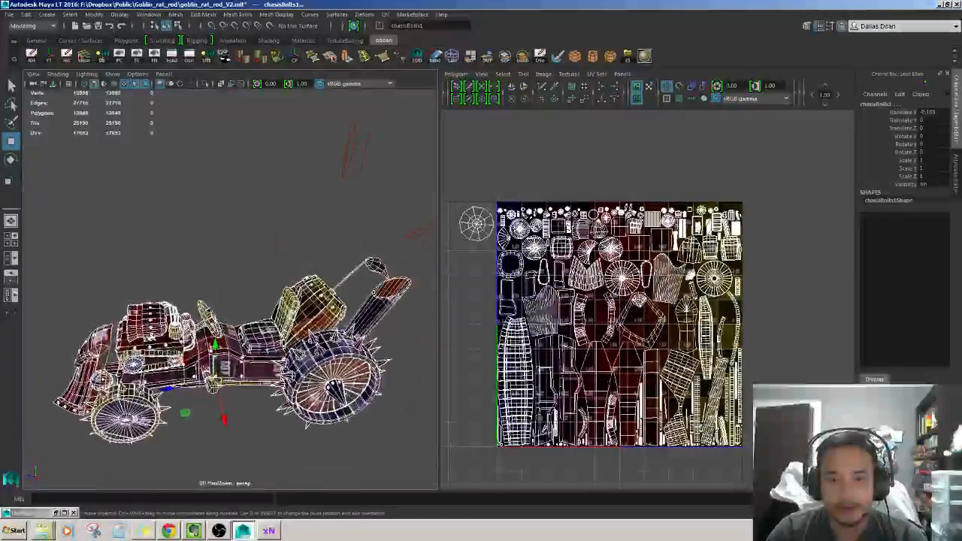
pyautogui.scroll(-3, 230, 289)
pyautogui.keyDown('alt'); pyautogui.moveTo(188, 300); pyautogui.dragTo(244, 309); pyautogui.keyUp('alt')
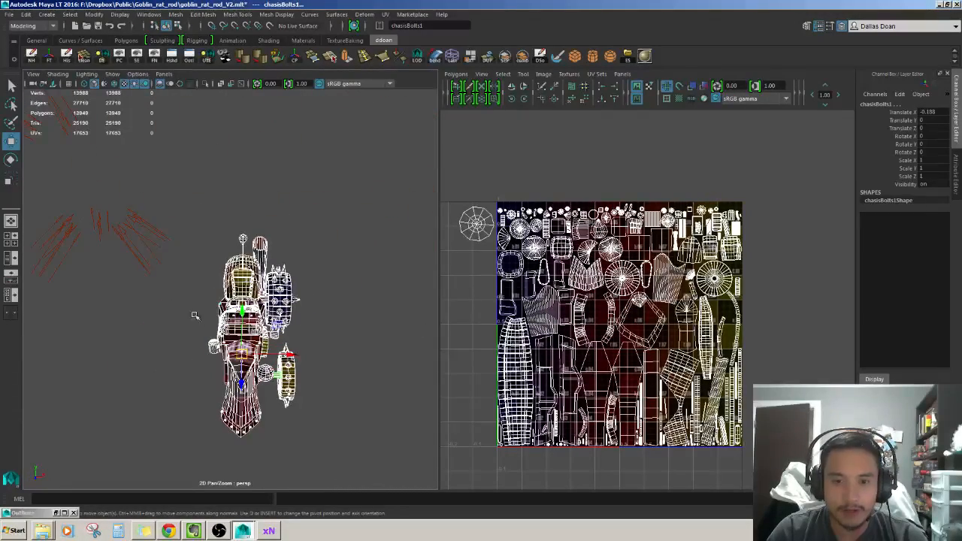
pyautogui.keyDown('alt'); pyautogui.moveTo(303, 346); pyautogui.dragTo(286, 301); pyautogui.keyUp('alt')
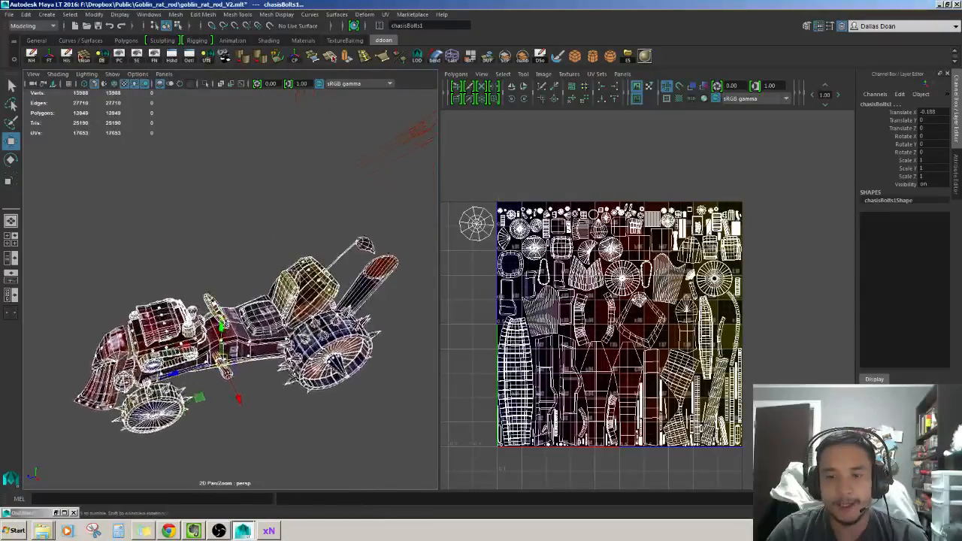
pyautogui.keyDown('alt'); pyautogui.moveTo(289, 324); pyautogui.dragTo(252, 303); pyautogui.keyUp('alt')
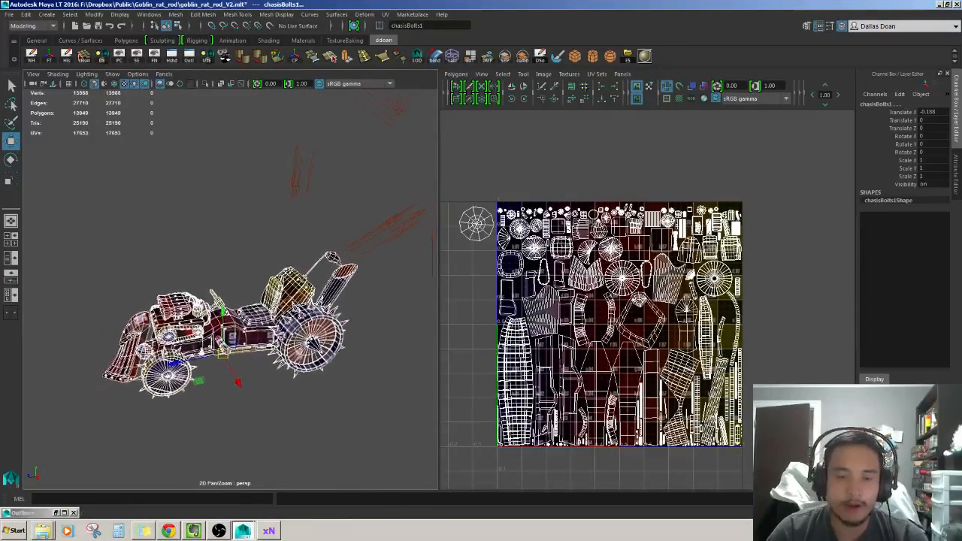
# Inspect the hot rod up close and from behind, and select all of its visible parts again.
pyautogui.keyDown('alt'); pyautogui.moveTo(248, 301); pyautogui.dragTo(293, 312, button='right'); pyautogui.keyUp('alt')
pyautogui.keyDown('alt'); pyautogui.moveTo(293, 312); pyautogui.dragTo(316, 334); pyautogui.keyUp('alt')
pyautogui.keyDown('alt'); pyautogui.moveTo(263, 315); pyautogui.dragTo(309, 327, button='right'); pyautogui.keyUp('alt')
pyautogui.keyDown('alt'); pyautogui.moveTo(309, 327); pyautogui.dragTo(284, 323); pyautogui.keyUp('alt')
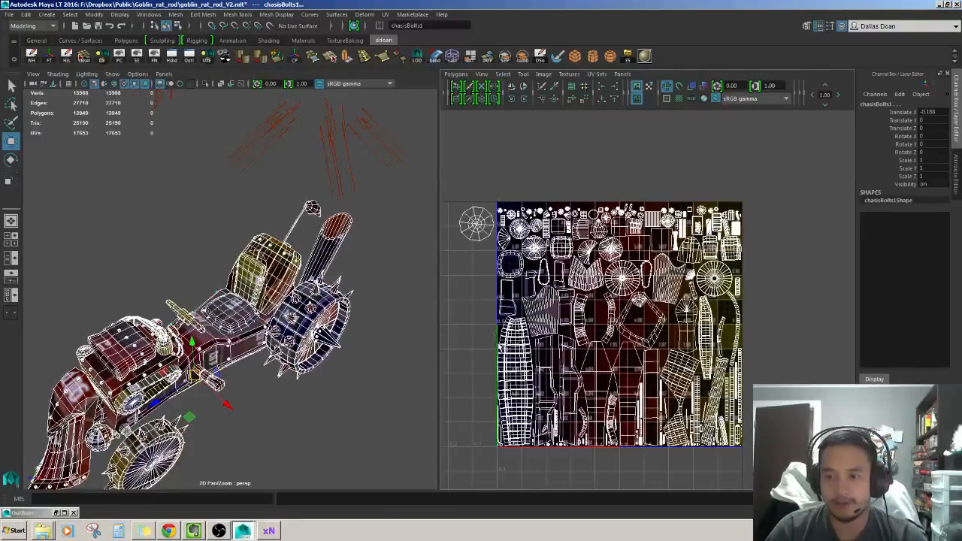
pyautogui.keyDown('alt'); pyautogui.moveTo(369, 340); pyautogui.dragTo(201, 186); pyautogui.keyUp('alt')
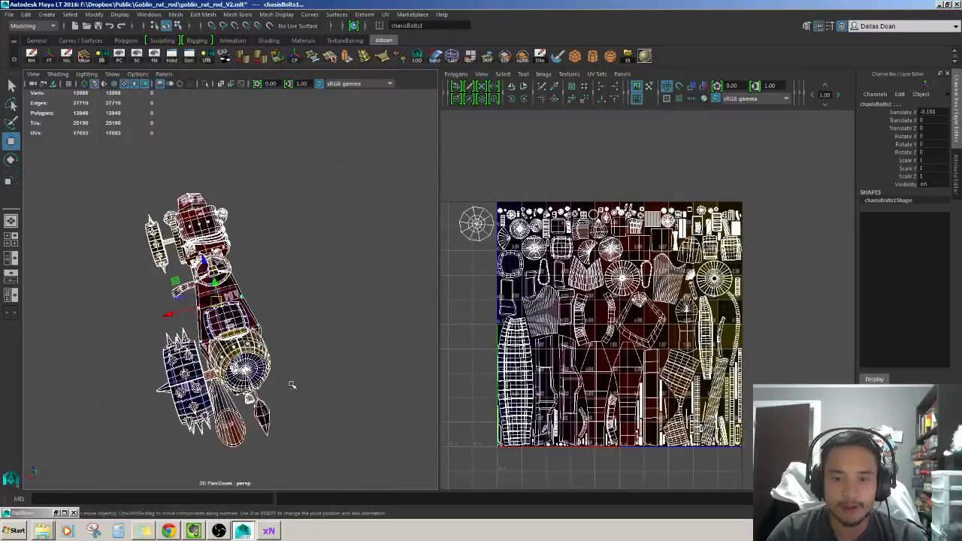
pyautogui.keyDown('alt'); pyautogui.moveTo(292, 385); pyautogui.dragTo(304, 399); pyautogui.keyUp('alt')
pyautogui.keyDown('alt'); pyautogui.moveTo(266, 351); pyautogui.dragTo(173, 176); pyautogui.keyUp('alt')
pyautogui.moveTo(375, 430)
pyautogui.keyDown('alt'); pyautogui.mouseDown()
pyautogui.moveTo(337, 423)
pyautogui.moveTo(374, 422)
pyautogui.mouseUp(); pyautogui.keyUp('alt')
pyautogui.moveTo(143, 149); pyautogui.dragTo(390, 464)
pyautogui.keyDown('alt'); pyautogui.moveTo(387, 460); pyautogui.dragTo(260, 375); pyautogui.keyUp('alt')
pyautogui.keyDown('alt'); pyautogui.moveTo(259, 375); pyautogui.dragTo(339, 393, button='right'); pyautogui.keyUp('alt')
pyautogui.keyDown('alt'); pyautogui.moveTo(339, 393); pyautogui.dragTo(321, 395); pyautogui.keyUp('alt')
pyautogui.keyDown('alt'); pyautogui.moveTo(321, 395); pyautogui.dragTo(338, 398, button='middle'); pyautogui.keyUp('alt')
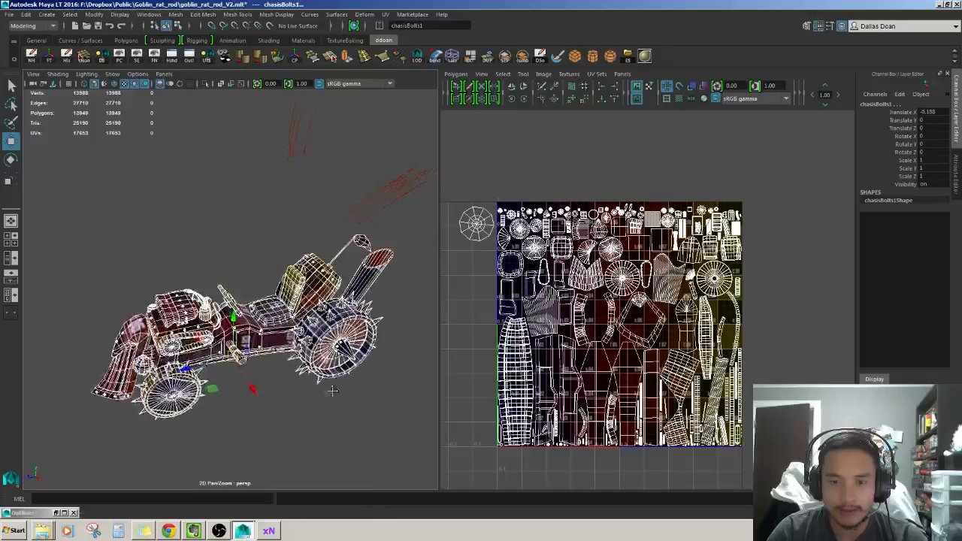
pyautogui.keyDown('alt'); pyautogui.moveTo(338, 398); pyautogui.dragTo(378, 399, button='right'); pyautogui.keyUp('alt')
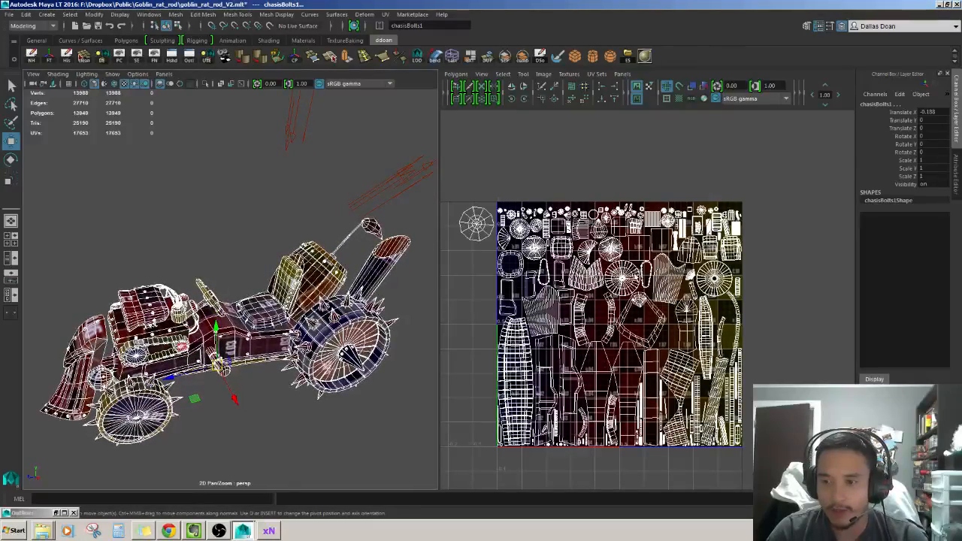
# Examine the textured UV layout against the model, including the circular shell outside the UV square.
pyautogui.keyDown('alt'); pyautogui.moveTo(546, 352); pyautogui.dragTo(561, 277, button='middle'); pyautogui.keyUp('alt')
pyautogui.keyDown('alt'); pyautogui.moveTo(561, 276); pyautogui.dragTo(549, 368, button='right'); pyautogui.keyUp('alt')
pyautogui.keyDown('alt'); pyautogui.moveTo(549, 369); pyautogui.dragTo(504, 368, button='middle'); pyautogui.keyUp('alt')
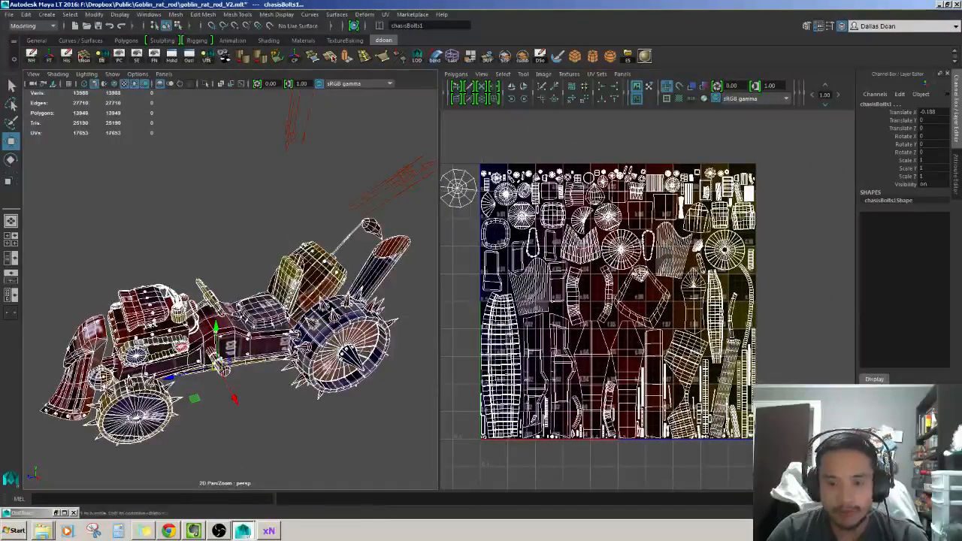
pyautogui.keyDown('alt'); pyautogui.moveTo(270, 315); pyautogui.dragTo(234, 338); pyautogui.keyUp('alt')
pyautogui.keyDown('alt'); pyautogui.moveTo(450, 183); pyautogui.dragTo(502, 224, button='middle'); pyautogui.keyUp('alt')
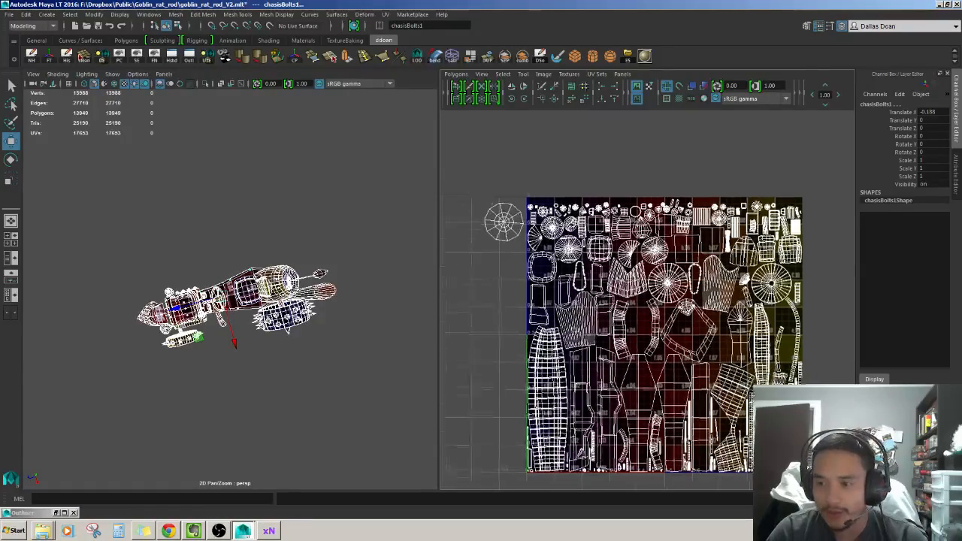
pyautogui.keyDown('alt'); pyautogui.moveTo(233, 300); pyautogui.dragTo(289, 280); pyautogui.keyUp('alt')
pyautogui.scroll(3, 218, 278)
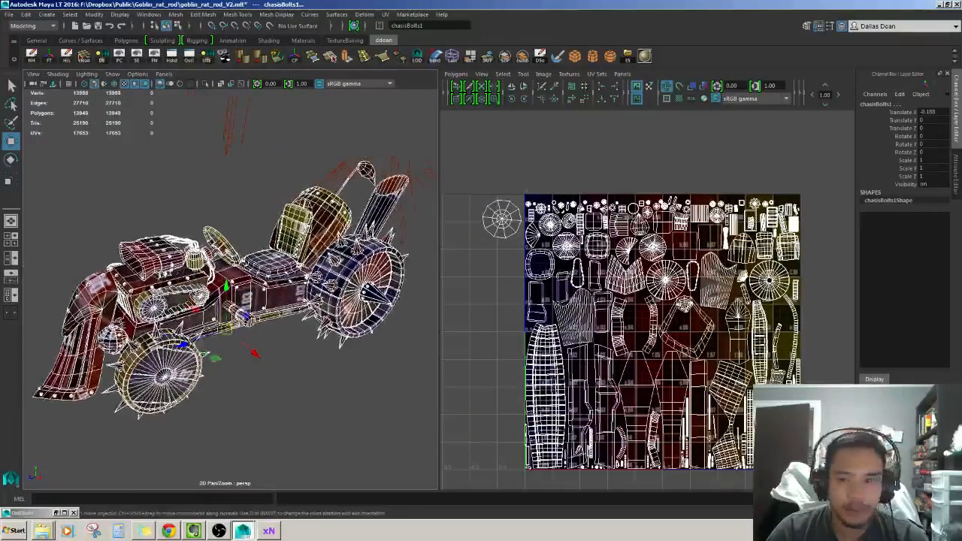
pyautogui.keyDown('alt'); pyautogui.moveTo(782, 311); pyautogui.dragTo(718, 232, button='middle'); pyautogui.keyUp('alt')
pyautogui.keyDown('alt'); pyautogui.moveTo(718, 233); pyautogui.dragTo(741, 242, button='right'); pyautogui.keyUp('alt')
pyautogui.keyDown('alt'); pyautogui.moveTo(718, 233); pyautogui.dragTo(742, 256, button='middle'); pyautogui.keyUp('alt')
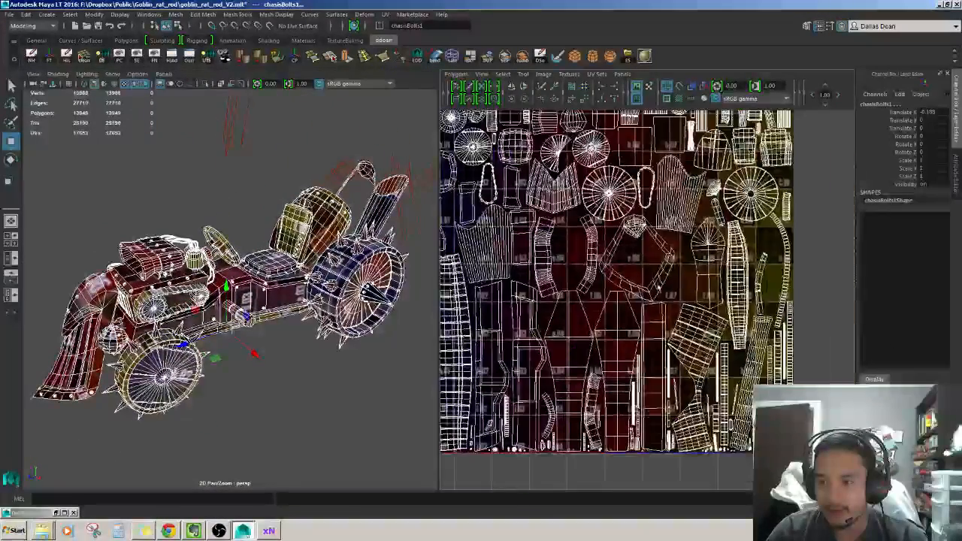
pyautogui.keyDown('alt'); pyautogui.moveTo(742, 257); pyautogui.dragTo(722, 249, button='right'); pyautogui.keyUp('alt')
pyautogui.keyDown('alt'); pyautogui.moveTo(722, 248); pyautogui.dragTo(774, 267, button='middle'); pyautogui.keyUp('alt')
pyautogui.keyDown('alt'); pyautogui.moveTo(677, 323); pyautogui.dragTo(715, 339, button='right'); pyautogui.keyUp('alt')
pyautogui.keyDown('alt'); pyautogui.moveTo(715, 339); pyautogui.dragTo(703, 332, button='middle'); pyautogui.keyUp('alt')
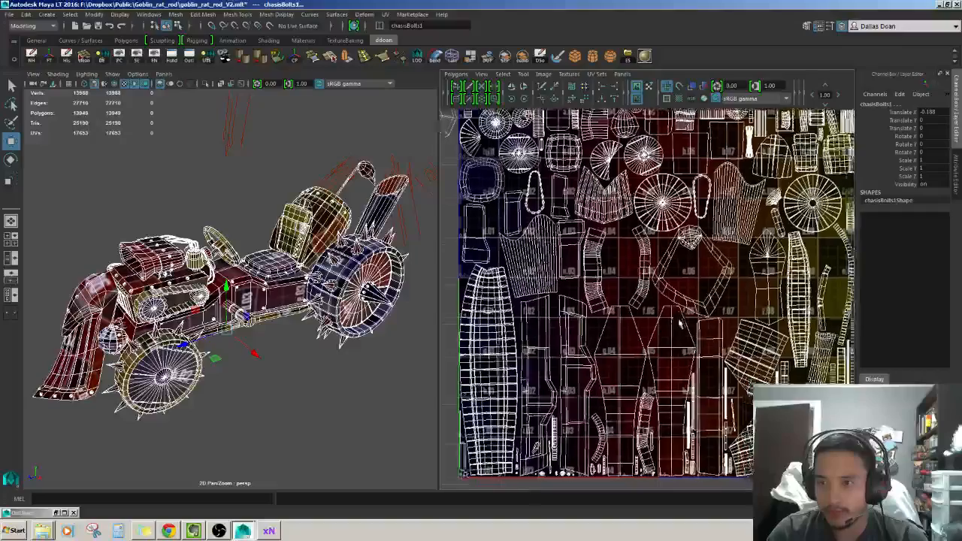
# Hide the texture image in the UV view and display the UV shells shaded by winding direction.
pyautogui.keyDown('alt'); pyautogui.moveTo(703, 332); pyautogui.dragTo(654, 316, button='right'); pyautogui.keyUp('alt')
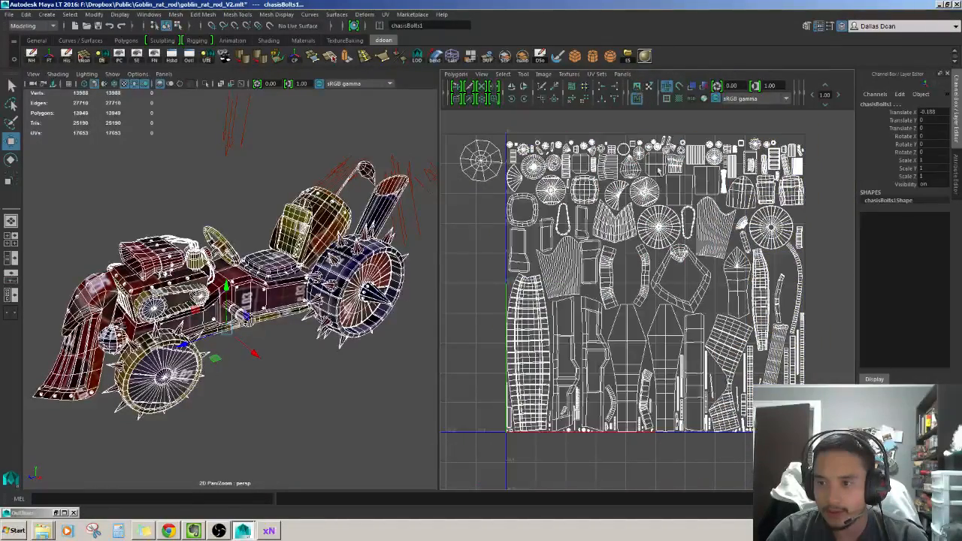
pyautogui.keyDown('alt'); pyautogui.moveTo(659, 171); pyautogui.dragTo(651, 202, button='middle'); pyautogui.keyUp('alt')
pyautogui.click(692, 87)
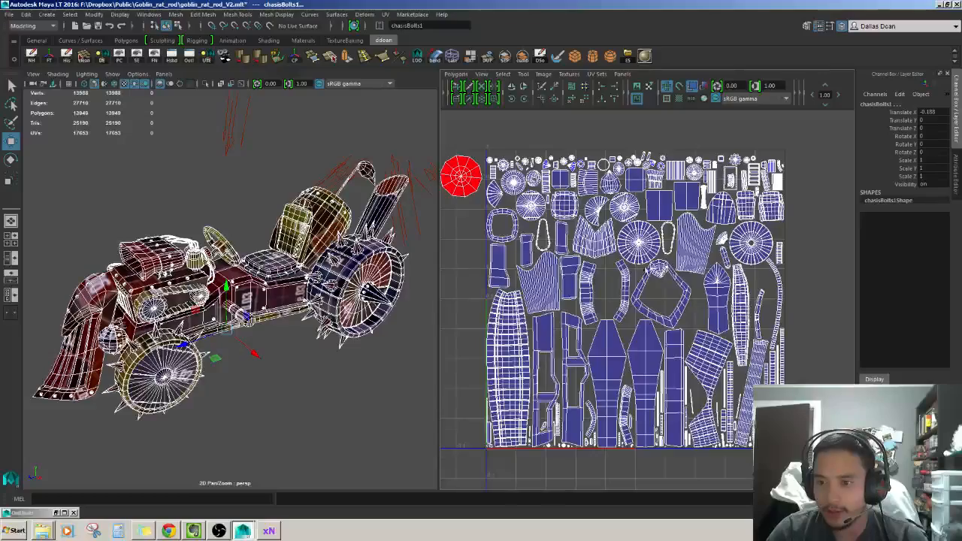
# Examine the shaded UV shells from the upper area down to the lower left corner of the layout.
pyautogui.keyDown('alt'); pyautogui.moveTo(660, 282); pyautogui.dragTo(710, 284, button='right'); pyautogui.keyUp('alt')
pyautogui.keyDown('alt'); pyautogui.moveTo(481, 143); pyautogui.dragTo(703, 300, button='middle'); pyautogui.keyUp('alt')
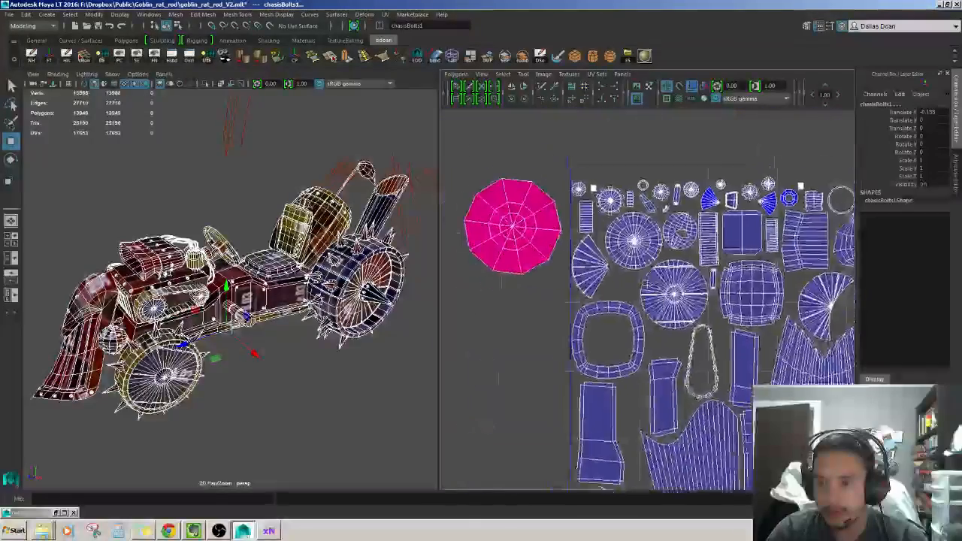
pyautogui.keyDown('alt'); pyautogui.moveTo(567, 267); pyautogui.dragTo(638, 269, button='right'); pyautogui.keyUp('alt')
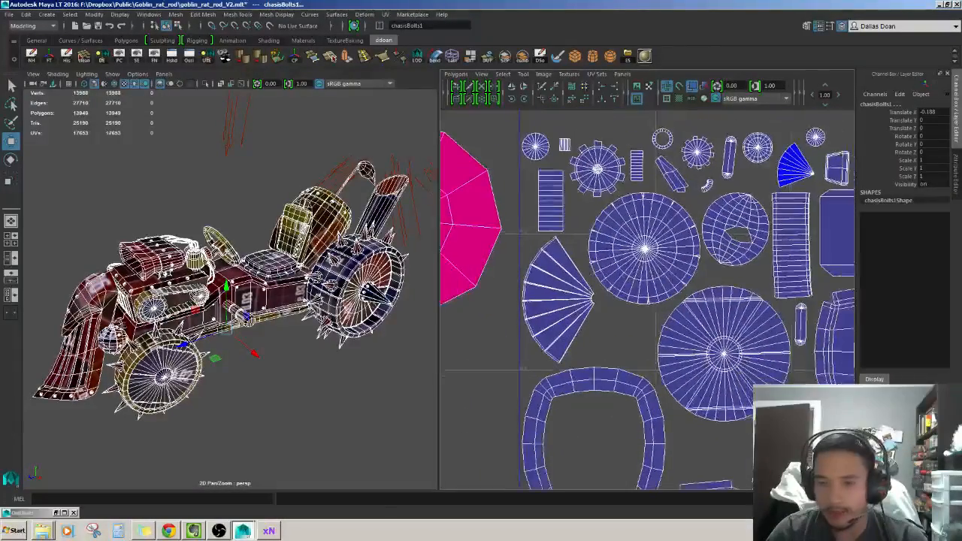
pyautogui.keyDown('alt'); pyautogui.moveTo(722, 247); pyautogui.dragTo(574, 280, button='middle'); pyautogui.keyUp('alt')
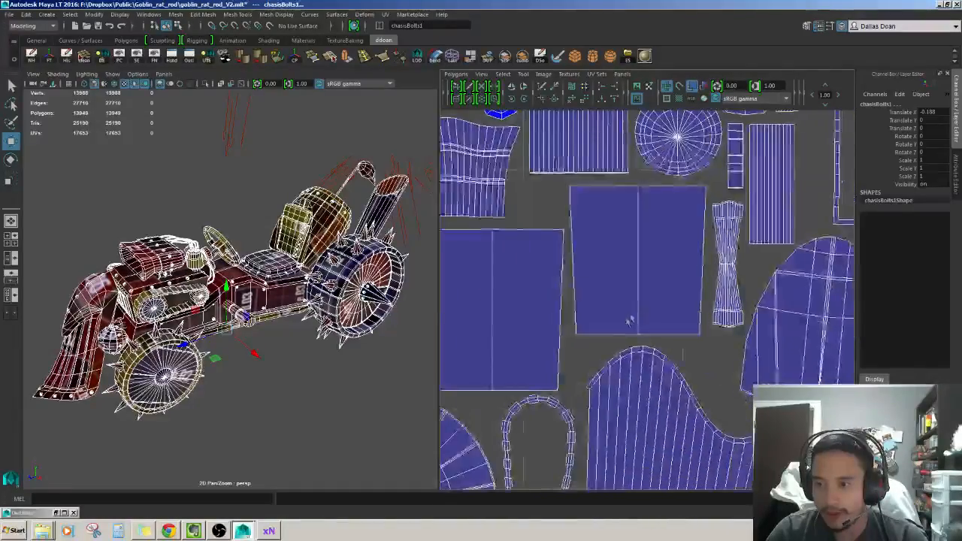
pyautogui.keyDown('alt'); pyautogui.moveTo(451, 271); pyautogui.dragTo(660, 286, button='middle'); pyautogui.keyUp('alt')
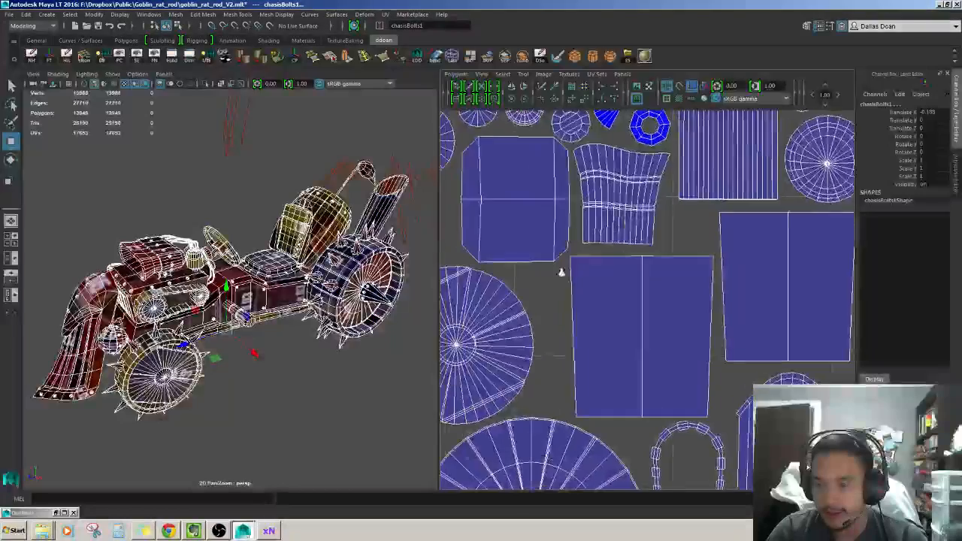
pyautogui.keyDown('alt'); pyautogui.moveTo(543, 304); pyautogui.dragTo(707, 260, button='middle'); pyautogui.keyUp('alt')
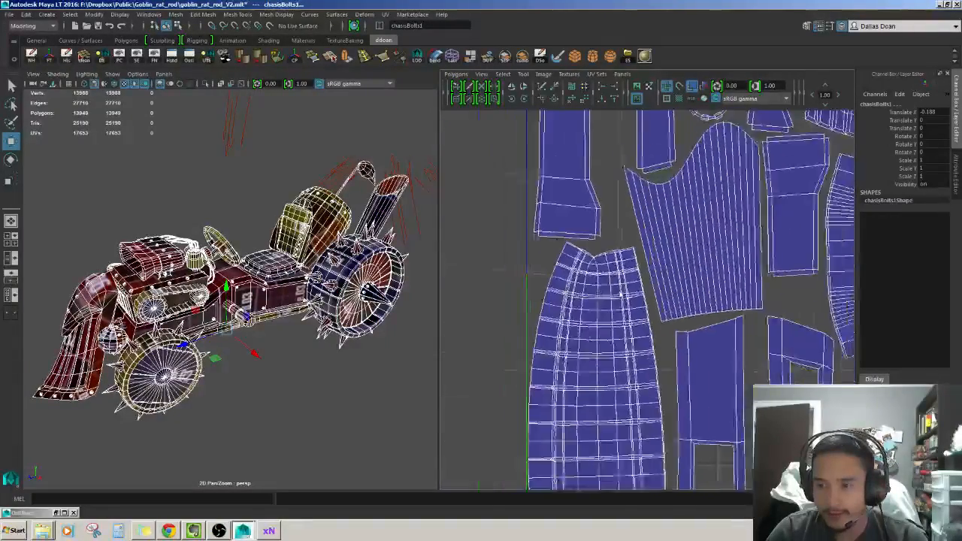
pyautogui.scroll(-2, 681, 289)
pyautogui.keyDown('alt'); pyautogui.moveTo(576, 283); pyautogui.dragTo(635, 293, button='middle'); pyautogui.keyUp('alt')
pyautogui.scroll(3, 752, 278)
pyautogui.keyDown('alt'); pyautogui.moveTo(752, 279); pyautogui.dragTo(576, 221, button='middle'); pyautogui.keyUp('alt')
pyautogui.scroll(1, 640, 253)
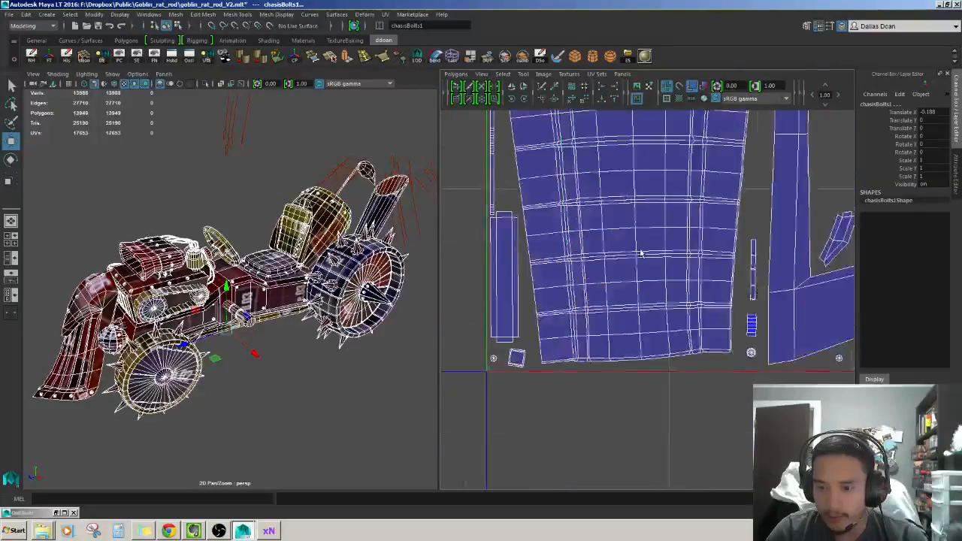
pyautogui.scroll(-1, 601, 256)
pyautogui.keyDown('alt'); pyautogui.moveTo(601, 255); pyautogui.dragTo(539, 241, button='middle'); pyautogui.keyUp('alt')
pyautogui.scroll(-2, 554, 273)
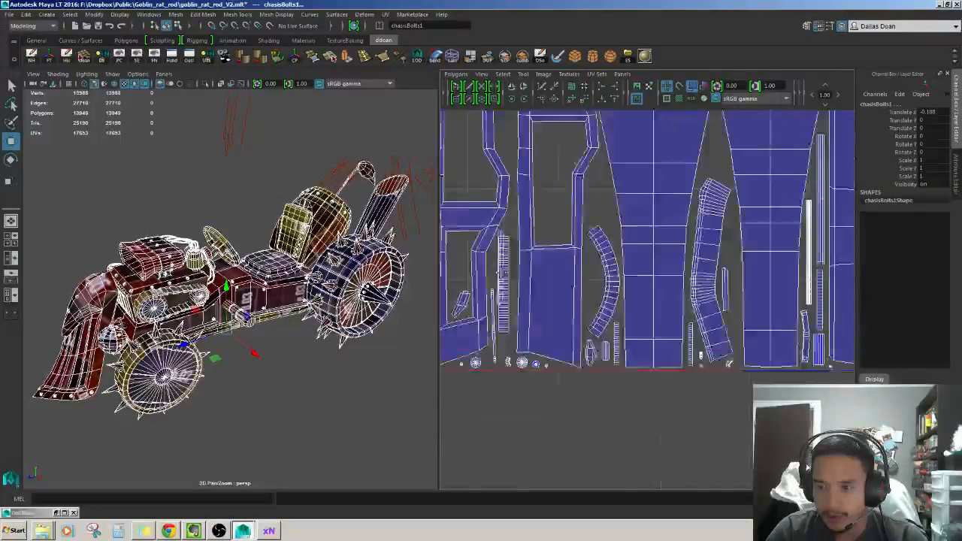
# Check the shaded UV shells along the layout's bottom edge towards its lower right corner for overlaps.
pyautogui.keyDown('alt'); pyautogui.moveTo(554, 273); pyautogui.dragTo(594, 274, button='middle'); pyautogui.keyUp('alt')
pyautogui.scroll(2, 594, 273)
pyautogui.scroll(1, 627, 257)
pyautogui.scroll(1, 644, 247)
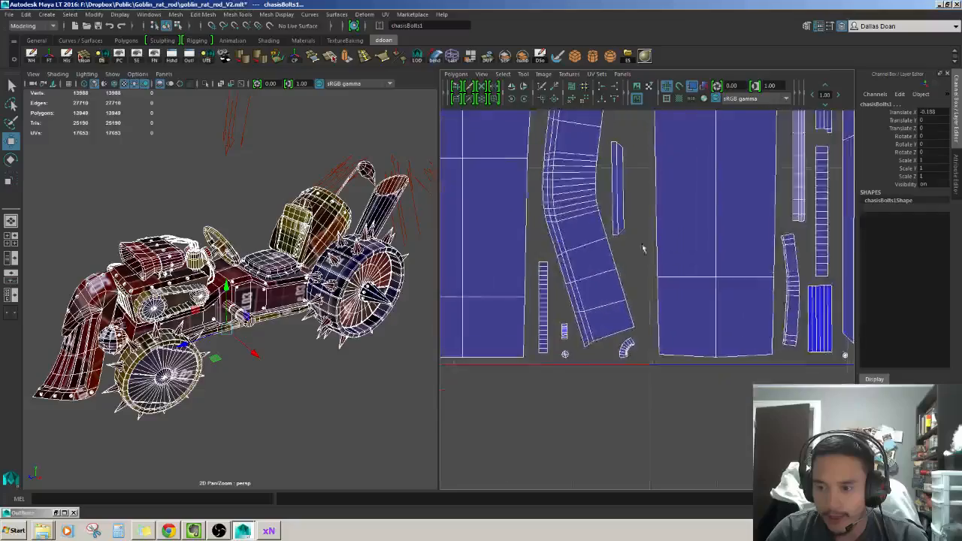
pyautogui.keyDown('alt'); pyautogui.moveTo(644, 247); pyautogui.dragTo(708, 265, button='middle'); pyautogui.keyUp('alt')
pyautogui.scroll(-4, 708, 265)
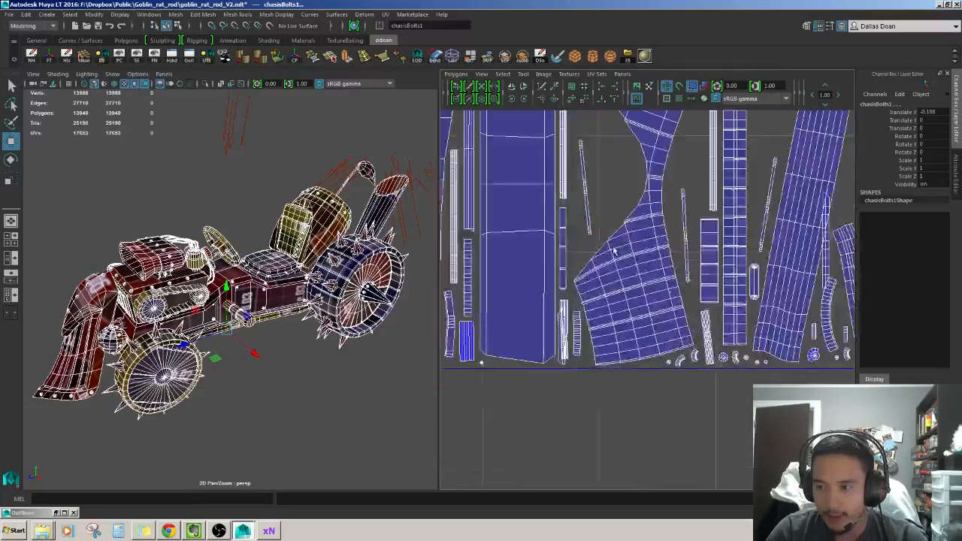
pyautogui.scroll(2, 506, 233)
pyautogui.scroll(1, 576, 275)
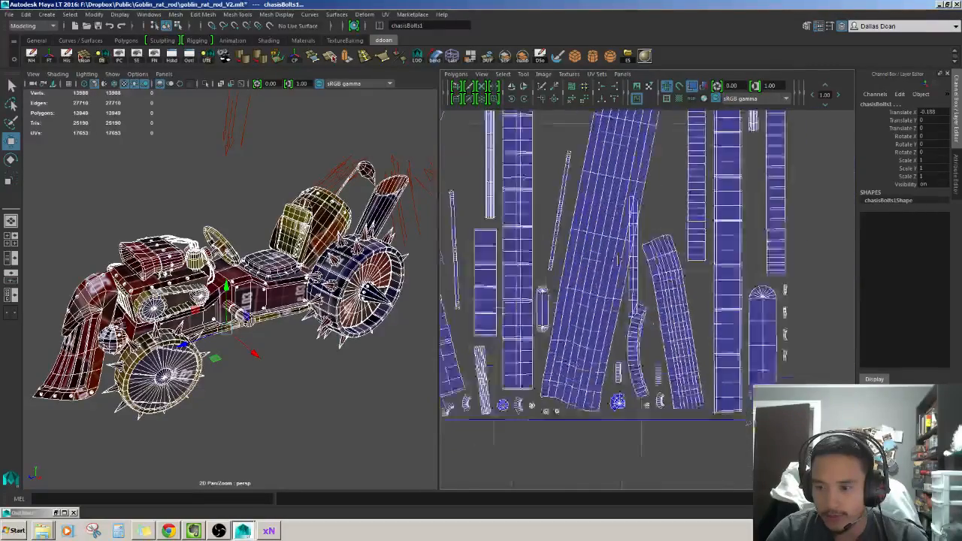
pyautogui.keyDown('alt'); pyautogui.moveTo(576, 275); pyautogui.dragTo(634, 237, button='middle'); pyautogui.keyUp('alt')
pyautogui.scroll(1, 634, 236)
pyautogui.scroll(-3, 634, 237)
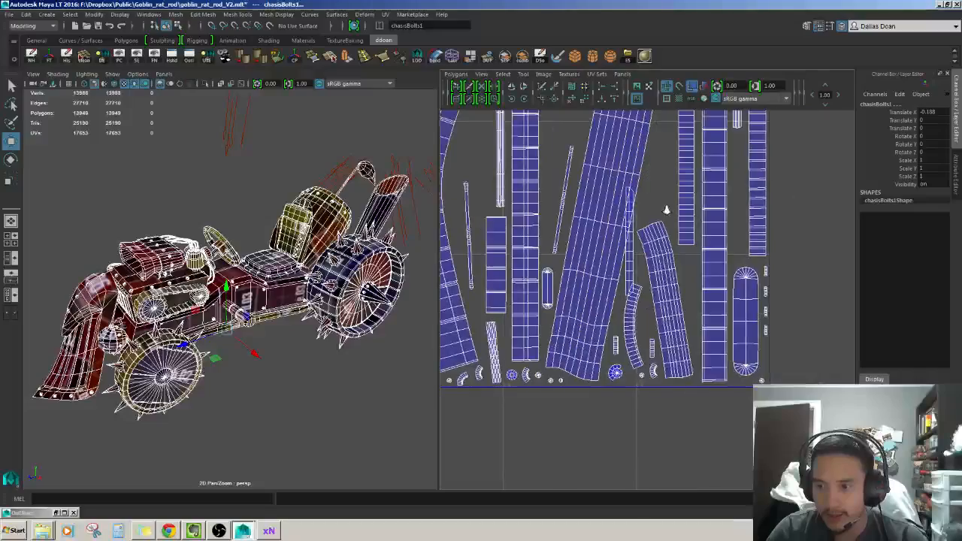
# Select the narrow vent UV shell overlapping the wide slanted strip and move it into the gap on the strip's left side.
pyautogui.scroll(2, 634, 239)
pyautogui.scroll(4, 634, 239)
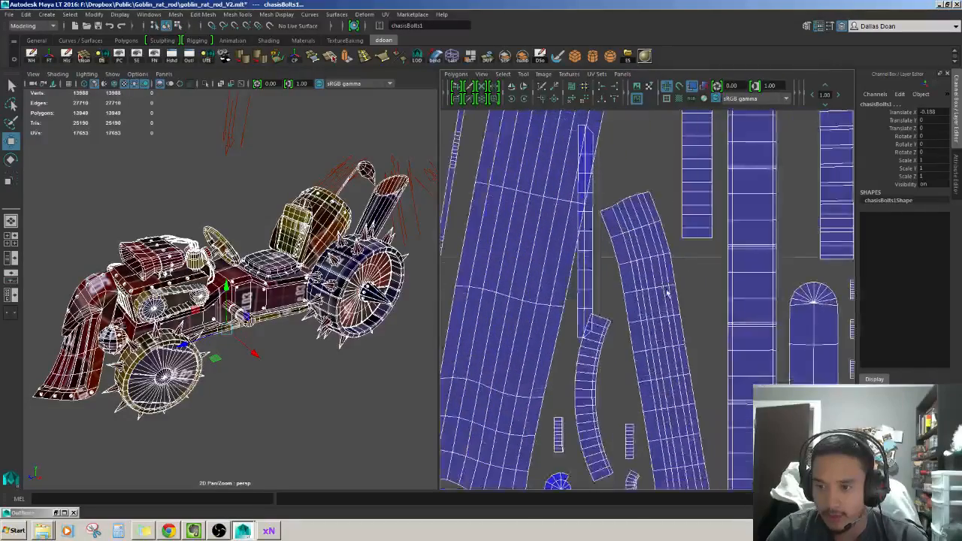
pyautogui.scroll(1, 645, 289)
pyautogui.click(659, 272)
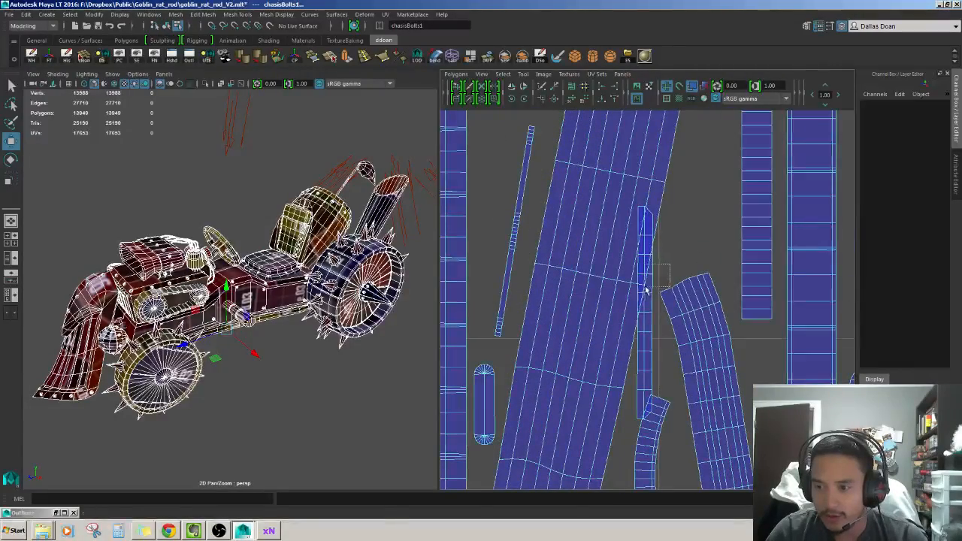
pyautogui.doubleClick(659, 273)
pyautogui.scroll(-4, 654, 301)
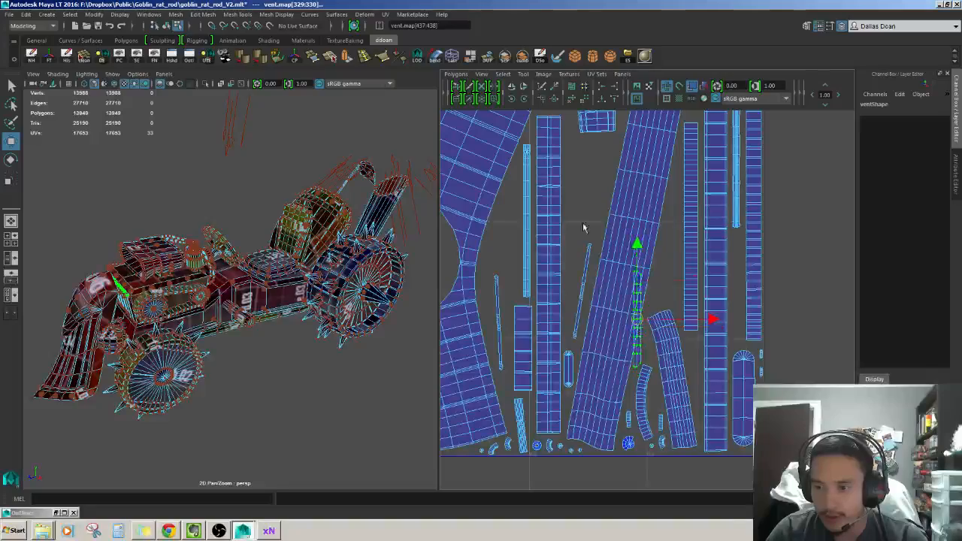
pyautogui.keyDown('alt'); pyautogui.moveTo(582, 227); pyautogui.dragTo(507, 273, button='middle'); pyautogui.keyUp('alt')
pyautogui.scroll(3, 507, 273)
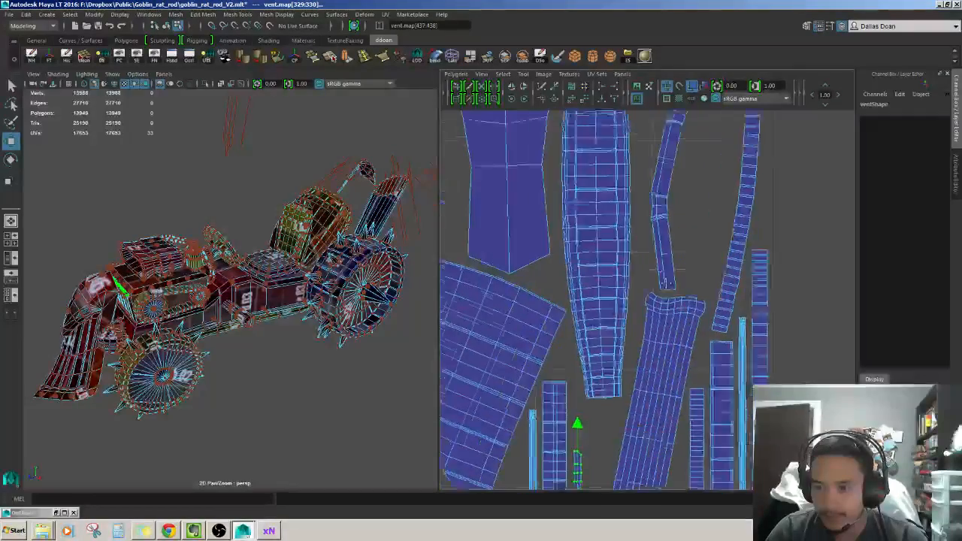
# Select the UVs of the four small distributor shells beside the capsule-shaped shell and rearrange them into a tighter vertical column.
pyautogui.keyDown('alt'); pyautogui.moveTo(774, 478); pyautogui.dragTo(593, 349, button='middle'); pyautogui.keyUp('alt')
pyautogui.scroll(4, 646, 211)
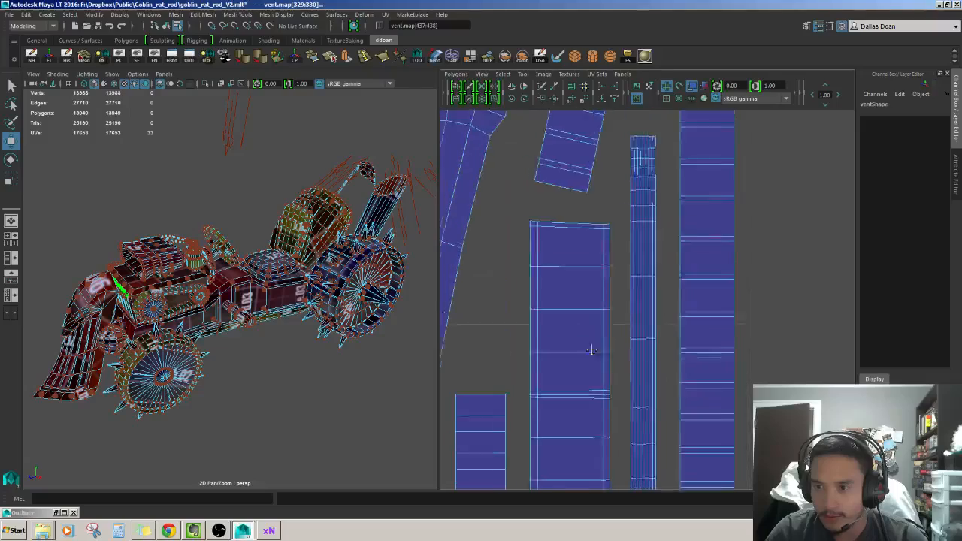
pyautogui.click(594, 285)
pyautogui.scroll(-3, 594, 293)
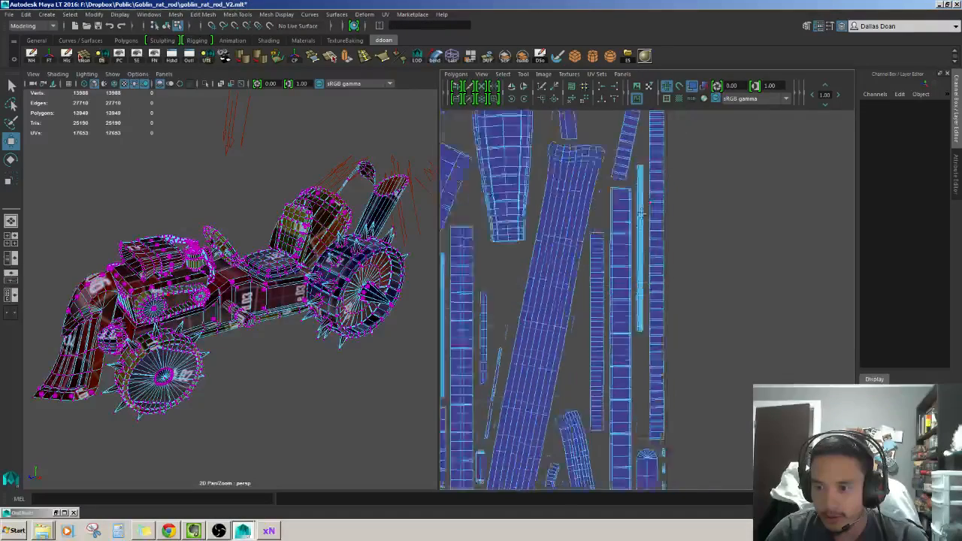
pyautogui.keyDown('alt'); pyautogui.moveTo(641, 216); pyautogui.dragTo(783, 288, button='middle'); pyautogui.keyUp('alt')
pyautogui.scroll(2, 647, 157)
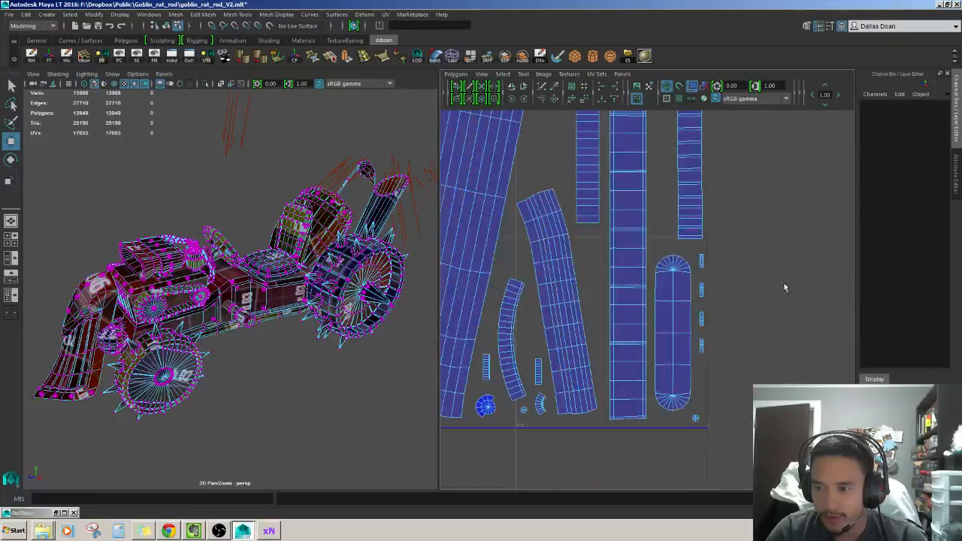
pyautogui.moveTo(717, 351); pyautogui.dragTo(715, 350)
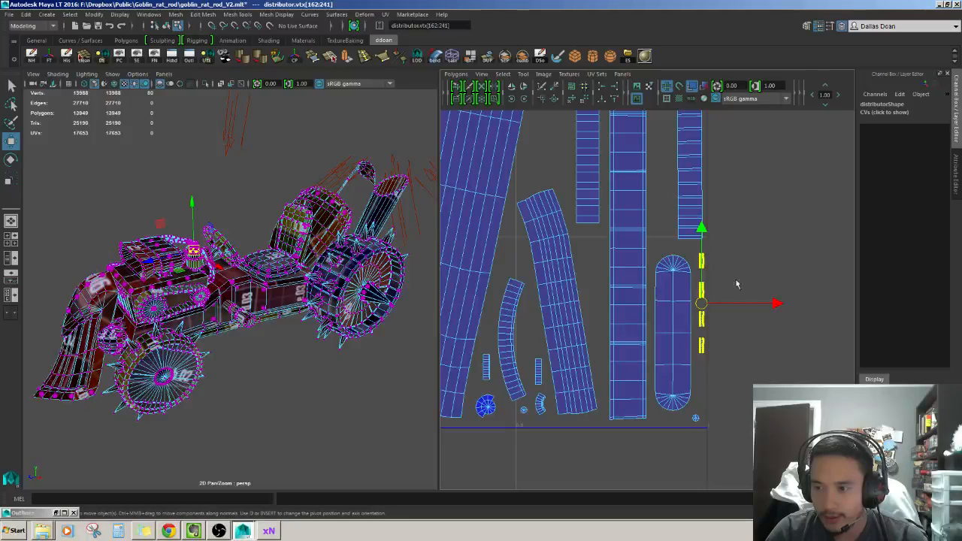
pyautogui.moveTo(708, 333); pyautogui.dragTo(741, 331, button='right')
pyautogui.moveTo(739, 251); pyautogui.dragTo(696, 358)
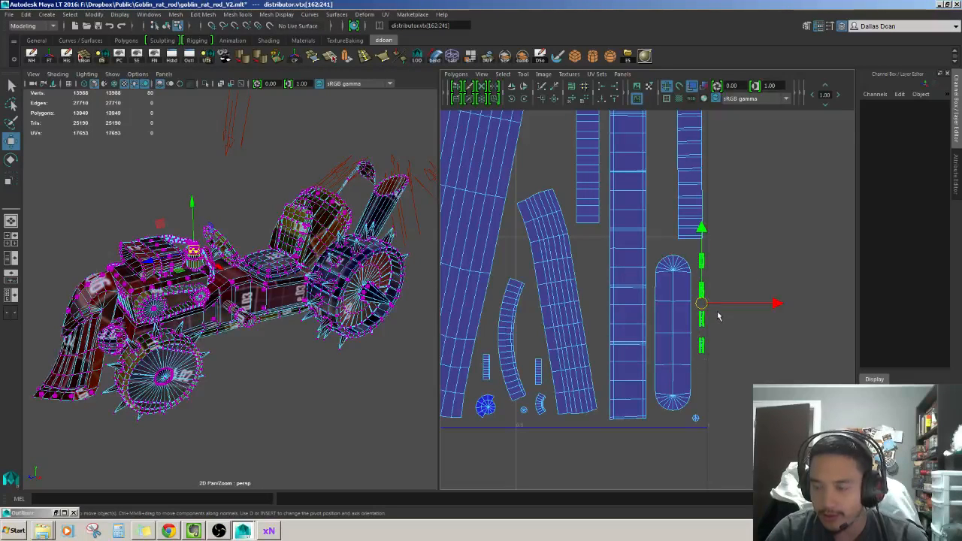
pyautogui.press('r')
pyautogui.moveTo(709, 304)
pyautogui.mouseDown()
pyautogui.moveTo(702, 329)
pyautogui.moveTo(700, 288)
pyautogui.mouseUp()
pyautogui.press('w')
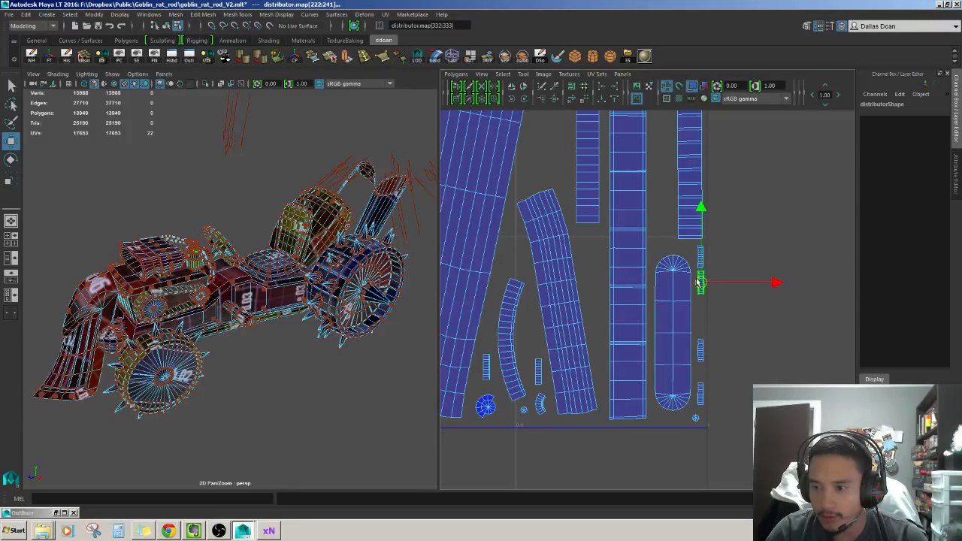
pyautogui.moveTo(698, 338); pyautogui.dragTo(703, 310)
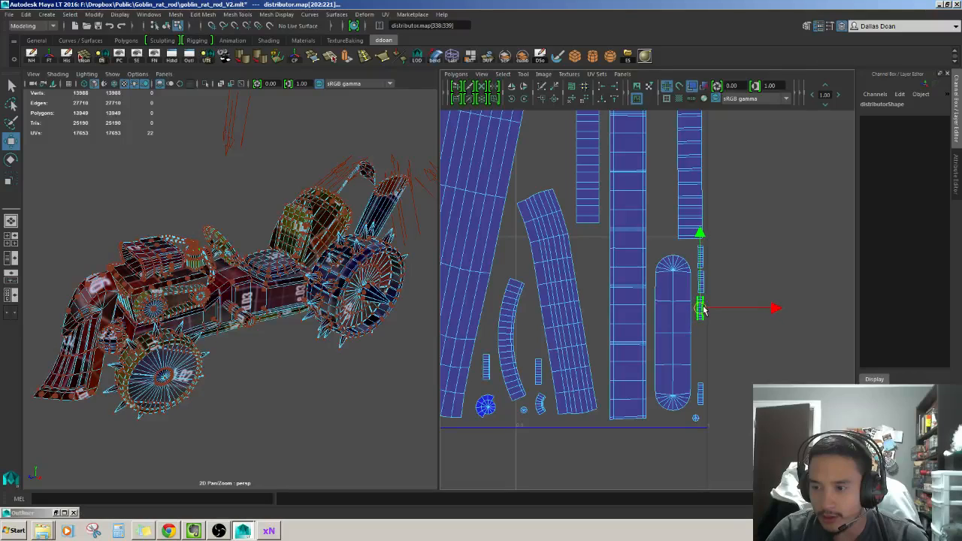
pyautogui.moveTo(718, 404); pyautogui.dragTo(701, 346)
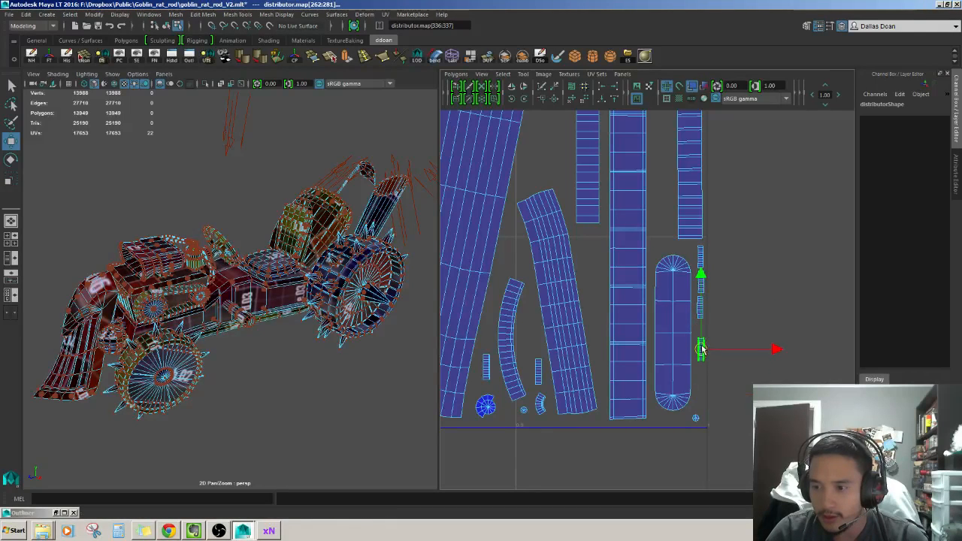
# Enlarge the four distributor strip shells together and fit them between the capsule-shaped shell and the layout's right edge.
pyautogui.moveTo(711, 304); pyautogui.dragTo(698, 330)
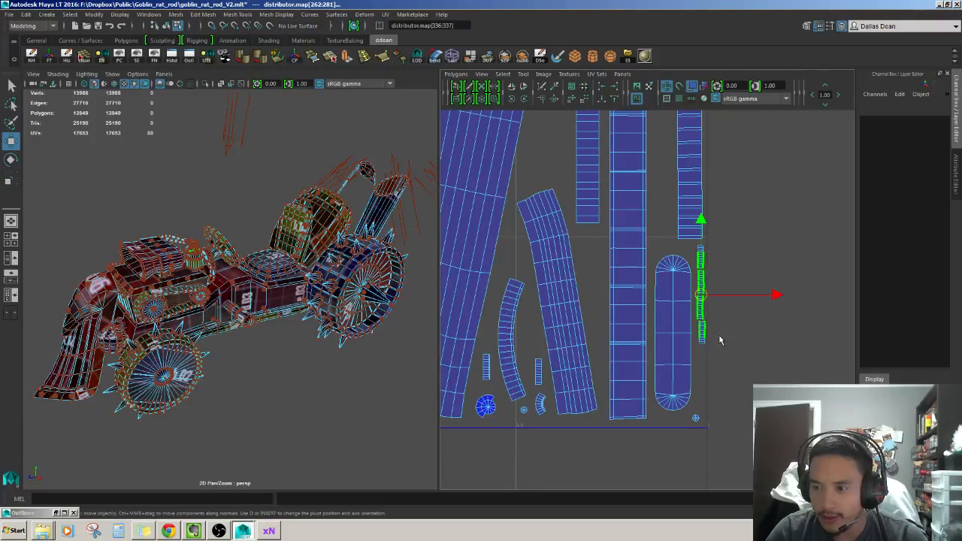
pyautogui.keyDown('alt'); pyautogui.moveTo(718, 335); pyautogui.dragTo(737, 336, button='right'); pyautogui.keyUp('alt')
pyautogui.keyDown('alt'); pyautogui.moveTo(737, 336); pyautogui.dragTo(735, 360, button='middle'); pyautogui.keyUp('alt')
pyautogui.press('r')
pyautogui.moveTo(718, 318); pyautogui.dragTo(717, 351)
pyautogui.keyDown('alt'); pyautogui.moveTo(756, 425); pyautogui.dragTo(736, 376, button='middle'); pyautogui.keyUp('alt')
pyautogui.moveTo(693, 291); pyautogui.dragTo(690, 302)
pyautogui.press('w')
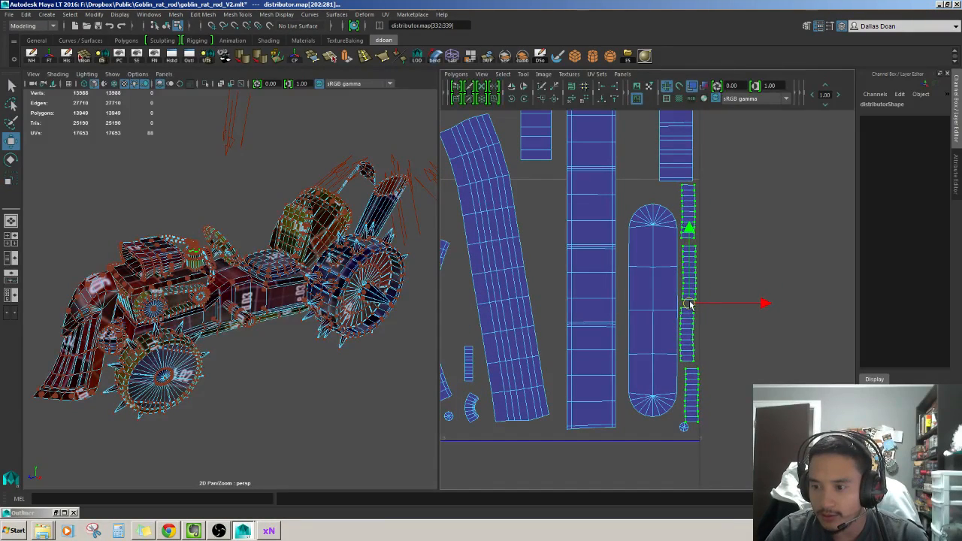
# Move the tiny round wire shell clear of the distributor strips to below the capsule-shaped shell and scale it up.
pyautogui.click(683, 426)
pyautogui.press('r')
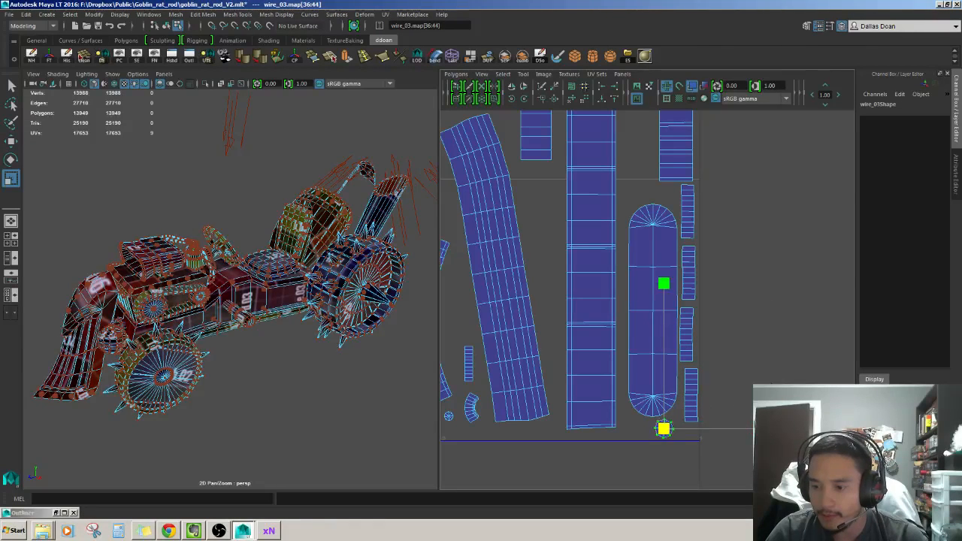
pyautogui.keyDown('alt'); pyautogui.moveTo(720, 331); pyautogui.dragTo(717, 362, button='middle'); pyautogui.keyUp('alt')
# Enlarge the capsule-shaped hood scoop shell and shift it towards the tall straight strip to fill the free space around it.
pyautogui.moveTo(636, 259); pyautogui.dragTo(663, 301)
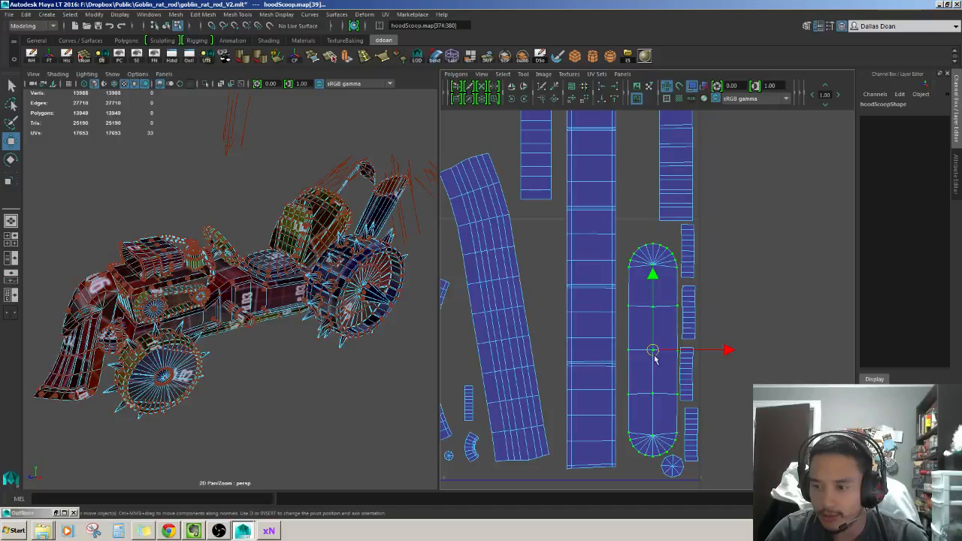
pyautogui.moveTo(654, 356)
pyautogui.mouseDown()
pyautogui.moveTo(664, 338)
pyautogui.moveTo(648, 342)
pyautogui.mouseUp()
pyautogui.press('r')
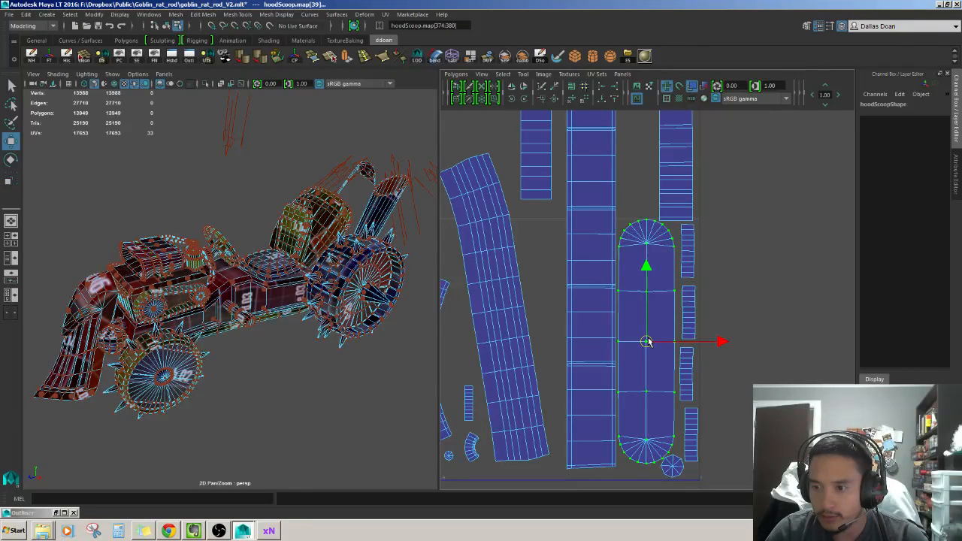
pyautogui.click(750, 299)
# Move the small straight speedometer_Large strip into the gap beside the tall straight strip and scale it up to fit.
pyautogui.keyDown('alt'); pyautogui.moveTo(750, 299); pyautogui.dragTo(714, 337, button='right'); pyautogui.keyUp('alt')
pyautogui.keyDown('alt'); pyautogui.moveTo(714, 338); pyautogui.dragTo(848, 301, button='middle'); pyautogui.keyUp('alt')
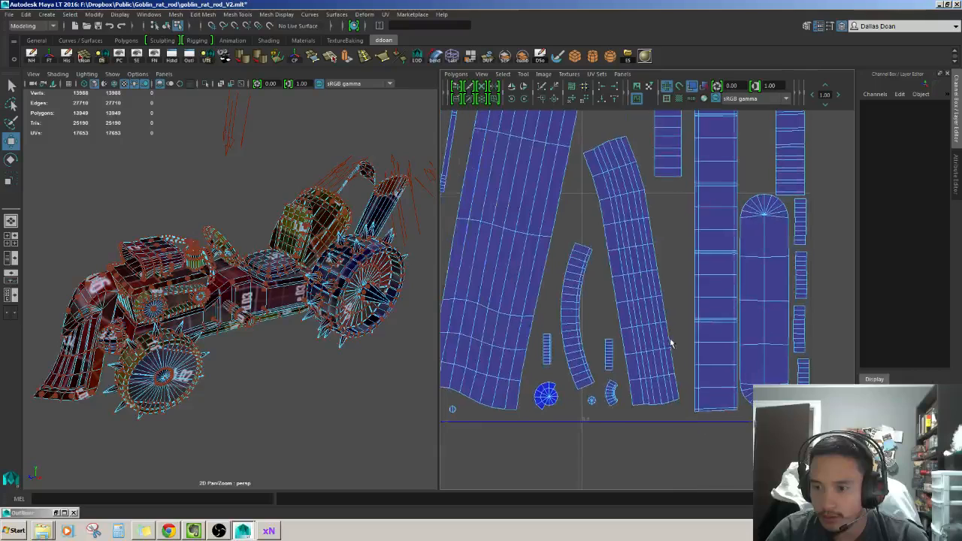
pyautogui.click(610, 353)
pyautogui.moveTo(611, 353); pyautogui.dragTo(670, 248)
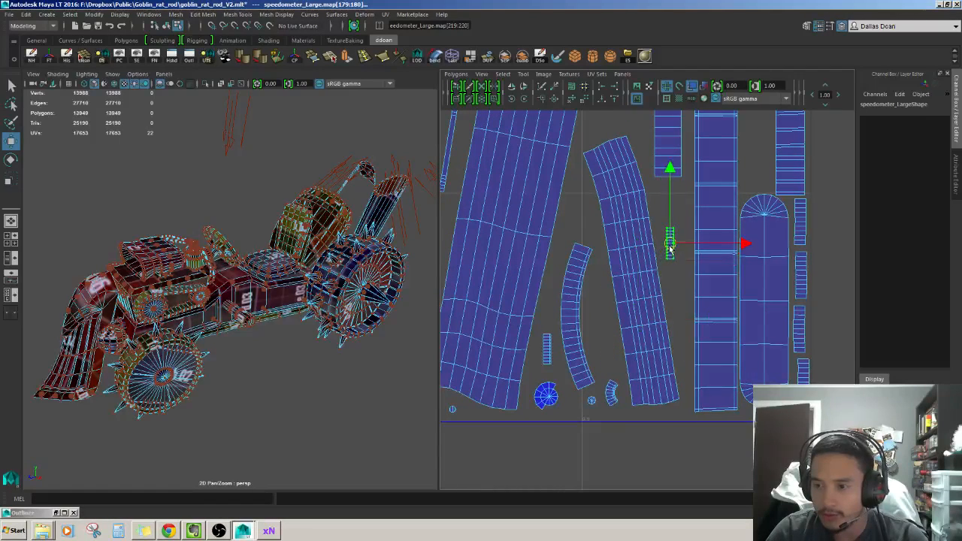
pyautogui.moveTo(724, 217); pyautogui.dragTo(785, 198)
pyautogui.moveTo(671, 243); pyautogui.dragTo(680, 240)
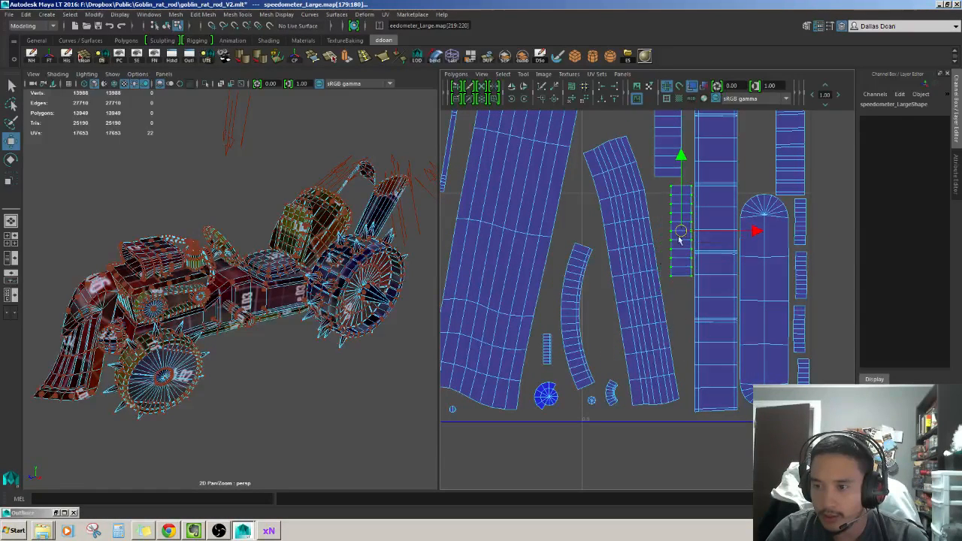
# Rotate the steering wheel shell slightly more upright, enlarge it and shift it towards the wide slanted shell on its left.
pyautogui.moveTo(607, 379); pyautogui.dragTo(620, 384)
pyautogui.keyDown('ctrl'); pyautogui.moveTo(620, 385); pyautogui.dragTo(621, 388, button='right'); pyautogui.keyUp('ctrl')
pyautogui.keyDown('alt'); pyautogui.moveTo(629, 309); pyautogui.dragTo(637, 373, button='middle'); pyautogui.keyUp('alt')
pyautogui.moveTo(625, 250); pyautogui.dragTo(655, 299)
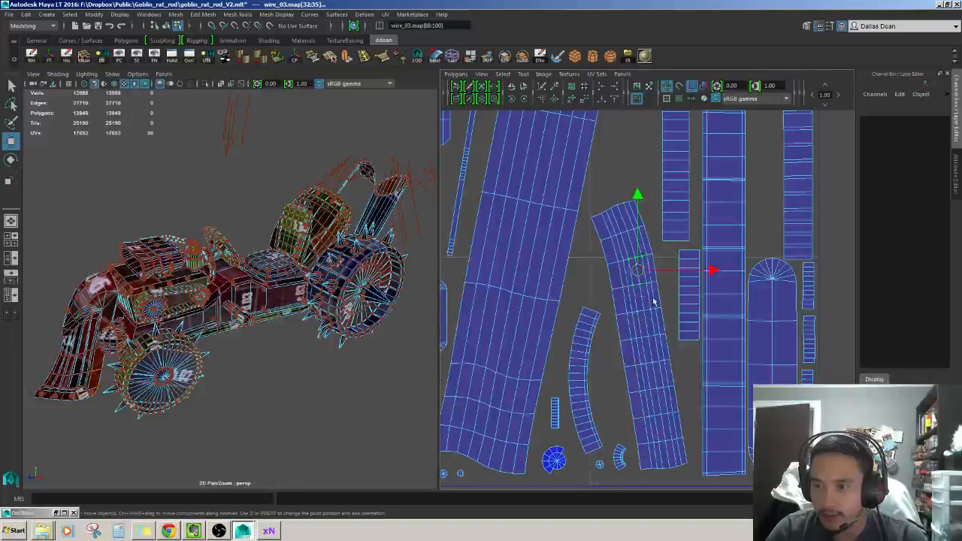
pyautogui.keyDown('ctrl'); pyautogui.moveTo(655, 300); pyautogui.dragTo(658, 318, button='right'); pyautogui.keyUp('ctrl')
pyautogui.press('e')
pyautogui.moveTo(690, 293); pyautogui.dragTo(688, 299)
pyautogui.press('r')
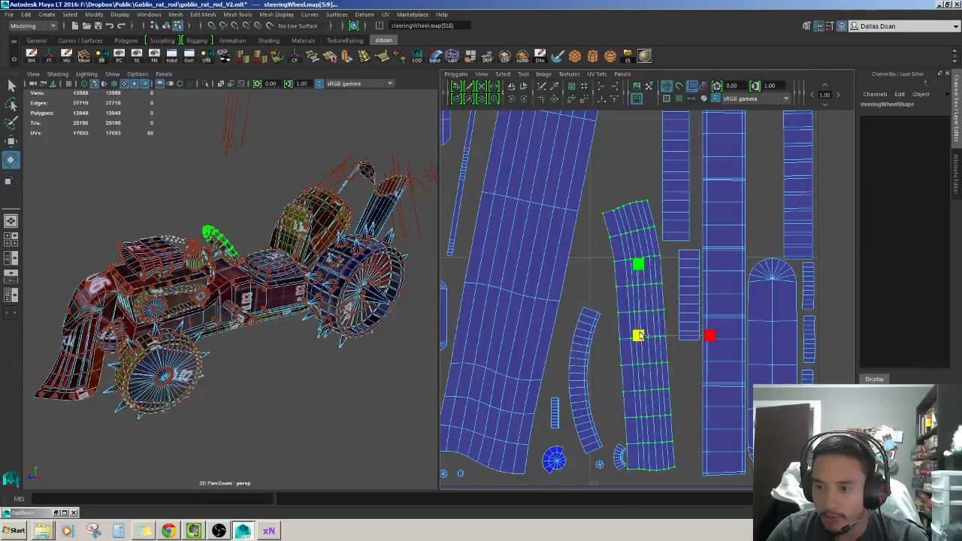
pyautogui.moveTo(638, 336)
pyautogui.mouseDown()
pyautogui.moveTo(652, 338)
pyautogui.moveTo(630, 323)
pyautogui.mouseUp()
pyautogui.press('w')
pyautogui.keyDown('alt'); pyautogui.moveTo(628, 333); pyautogui.dragTo(620, 326, button='middle'); pyautogui.keyUp('alt')
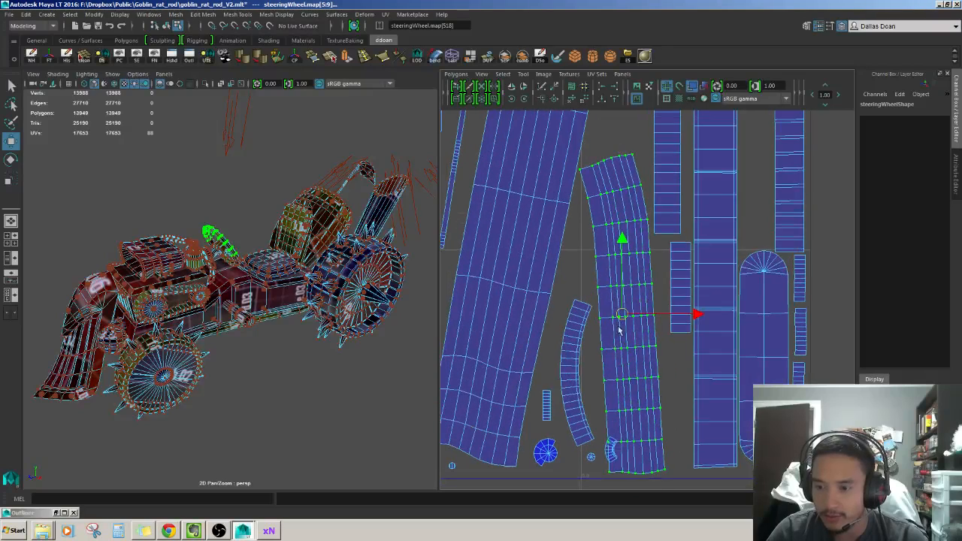
# Move the small curved wire_03 shell off the steering wheel shell to below the speedometer_Large strip and enlarge it.
pyautogui.click(609, 452)
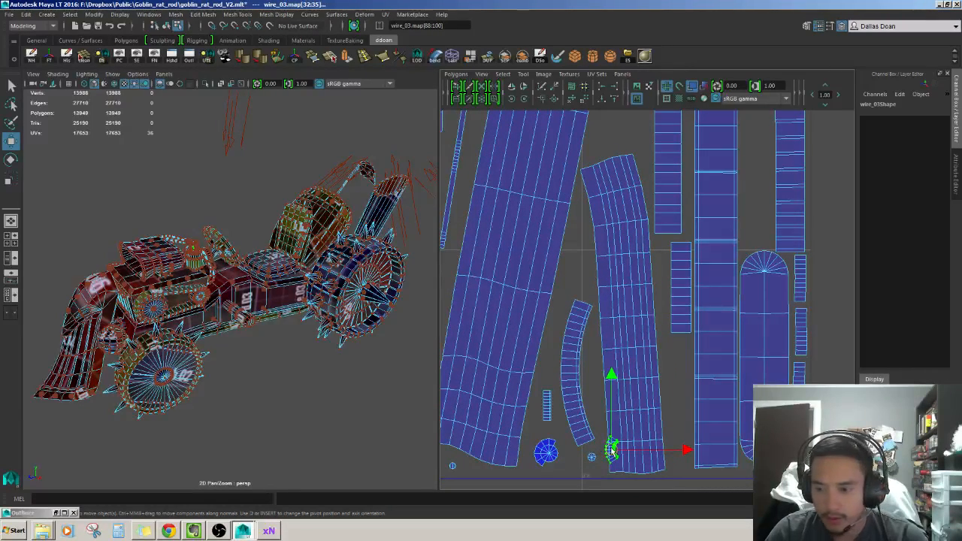
pyautogui.moveTo(613, 450); pyautogui.dragTo(770, 322)
pyautogui.press('r')
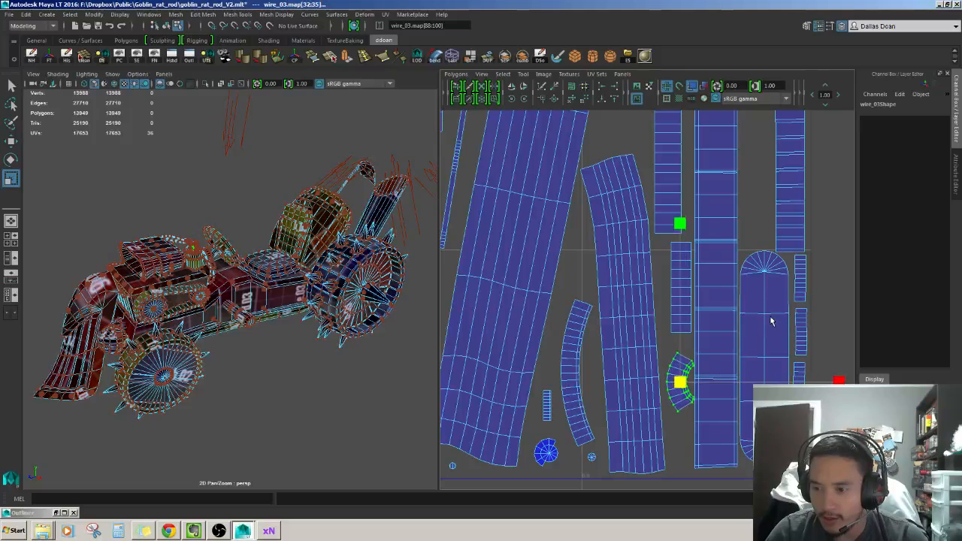
pyautogui.press('w')
pyautogui.moveTo(681, 385); pyautogui.dragTo(680, 372)
pyautogui.press('w')
pyautogui.keyDown('alt'); pyautogui.moveTo(650, 380); pyautogui.dragTo(654, 375, button='middle'); pyautogui.keyUp('alt')
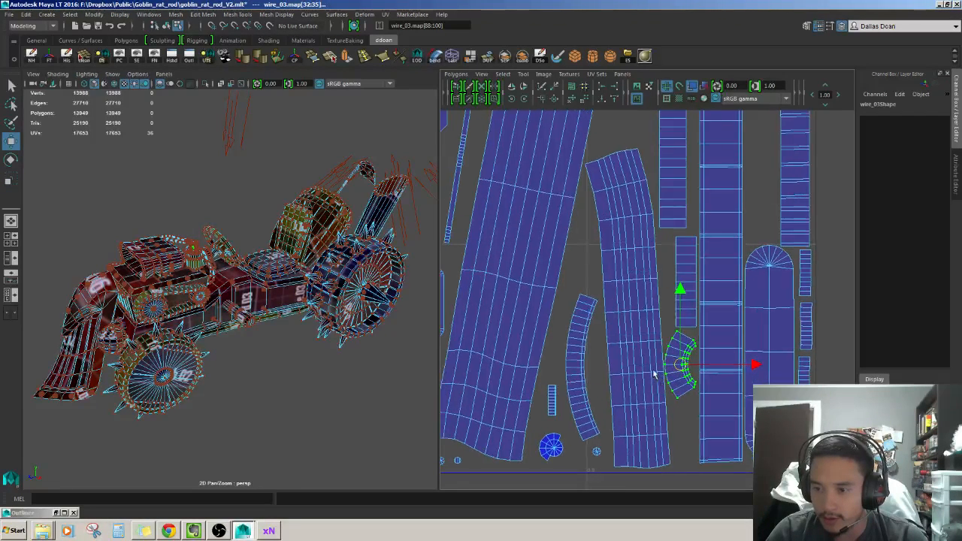
# Enlarge the long curved distributor strip and fit it between the wide slanted shell and the steering wheel shell.
pyautogui.keyDown('ctrl'); pyautogui.moveTo(602, 373); pyautogui.dragTo(585, 370, button='right'); pyautogui.keyUp('ctrl')
pyautogui.press('r')
pyautogui.moveTo(582, 368)
pyautogui.mouseDown()
pyautogui.moveTo(615, 344)
pyautogui.moveTo(577, 361)
pyautogui.mouseUp()
pyautogui.keyDown('alt'); pyautogui.moveTo(589, 415); pyautogui.dragTo(588, 383, button='middle'); pyautogui.keyUp('alt')
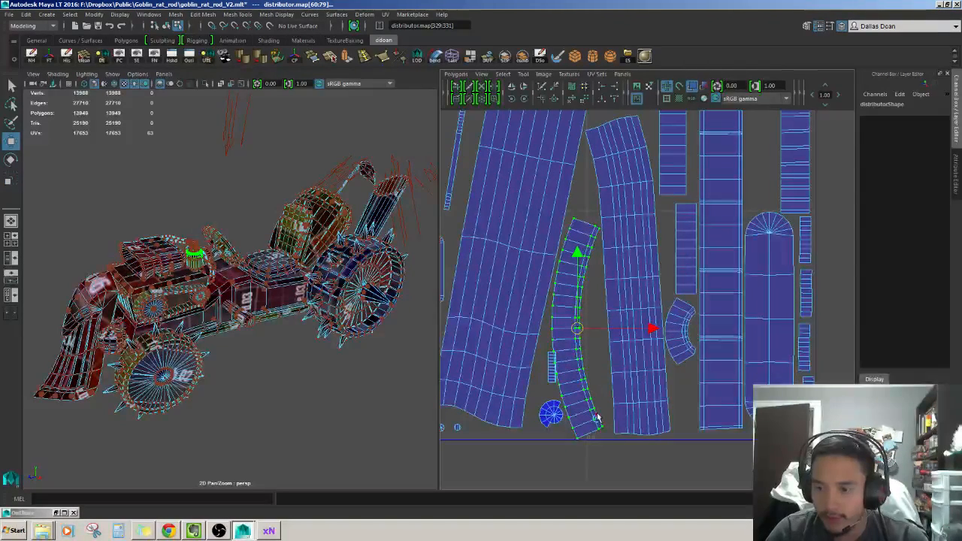
# Move the tiny round wire_02 shell off the curved distributor strip to below the curved wire_03 shell and scale it up.
pyautogui.moveTo(597, 413); pyautogui.dragTo(606, 429)
pyautogui.keyDown('ctrl'); pyautogui.moveTo(604, 423); pyautogui.dragTo(589, 421, button='right'); pyautogui.keyUp('ctrl')
pyautogui.keyDown('alt'); pyautogui.moveTo(597, 421); pyautogui.dragTo(586, 326, button='middle'); pyautogui.keyUp('alt')
pyautogui.keyDown('alt'); pyautogui.moveTo(586, 326); pyautogui.dragTo(655, 388, button='right'); pyautogui.keyUp('alt')
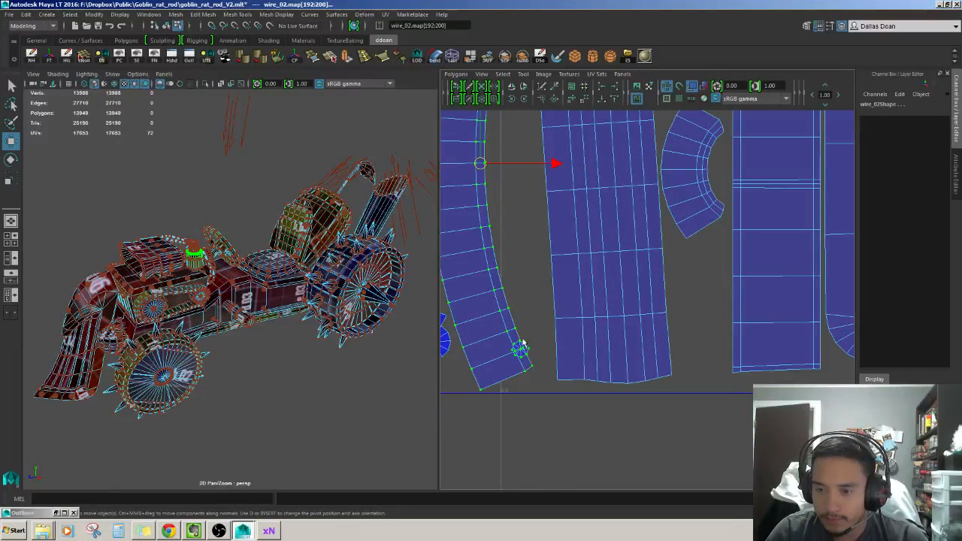
pyautogui.moveTo(524, 352); pyautogui.dragTo(523, 300)
pyautogui.keyDown('alt'); pyautogui.moveTo(567, 307); pyautogui.dragTo(634, 393, button='middle'); pyautogui.keyUp('alt')
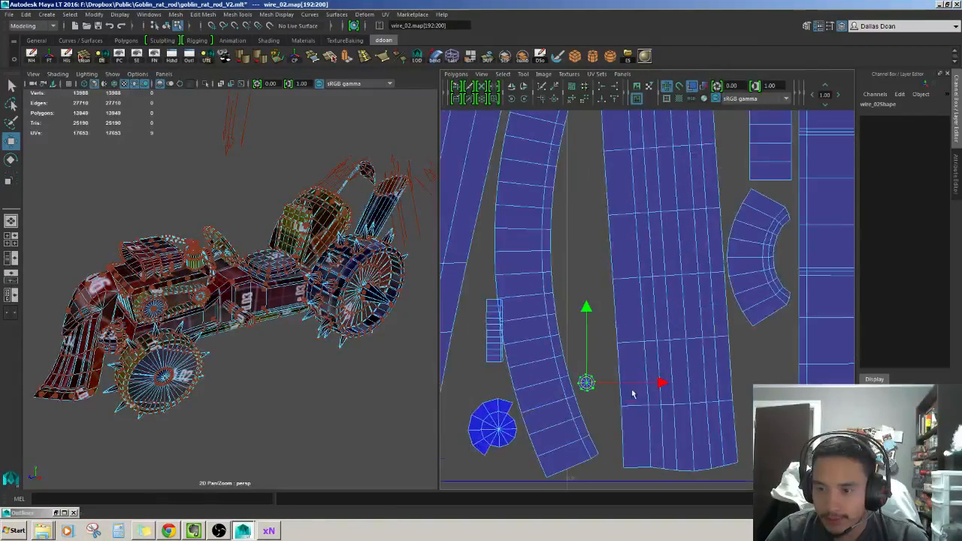
pyautogui.keyDown('alt'); pyautogui.moveTo(634, 393); pyautogui.dragTo(474, 386, button='right'); pyautogui.keyUp('alt')
pyautogui.press('r')
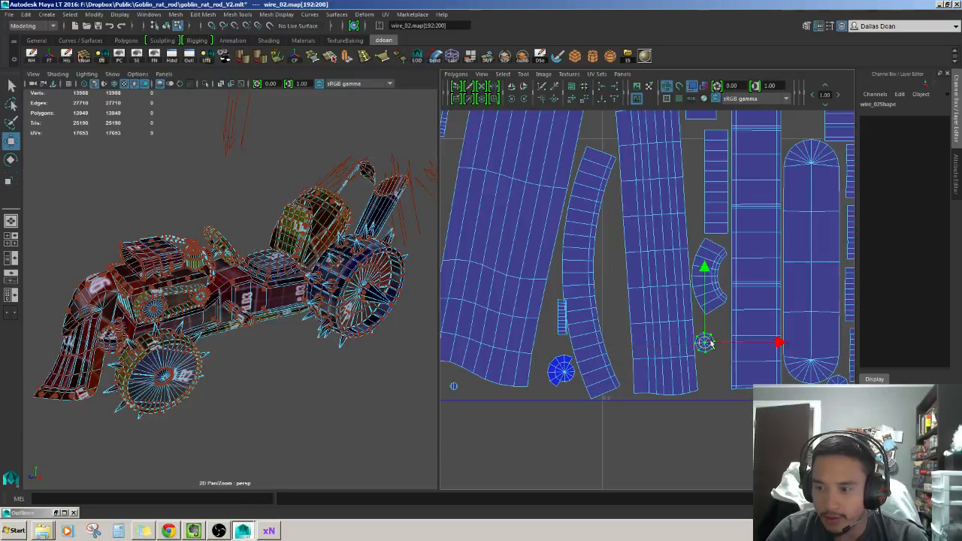
pyautogui.moveTo(708, 332); pyautogui.dragTo(708, 331)
pyautogui.keyDown('alt'); pyautogui.moveTo(723, 347); pyautogui.dragTo(809, 376, button='right'); pyautogui.keyUp('alt')
pyautogui.keyDown('alt'); pyautogui.moveTo(809, 377); pyautogui.dragTo(668, 374, button='middle'); pyautogui.keyUp('alt')
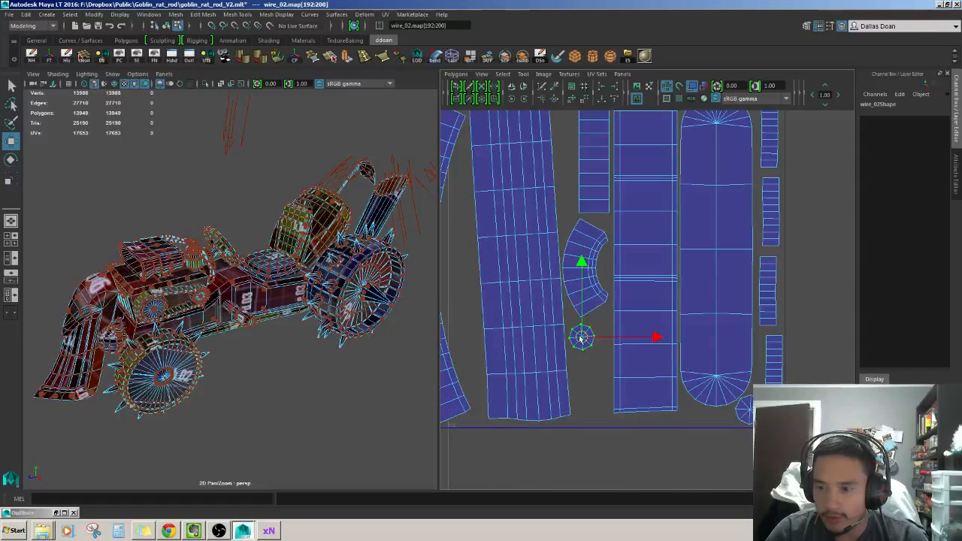
pyautogui.keyDown('alt'); pyautogui.moveTo(537, 361); pyautogui.dragTo(608, 358, button='middle'); pyautogui.keyUp('alt')
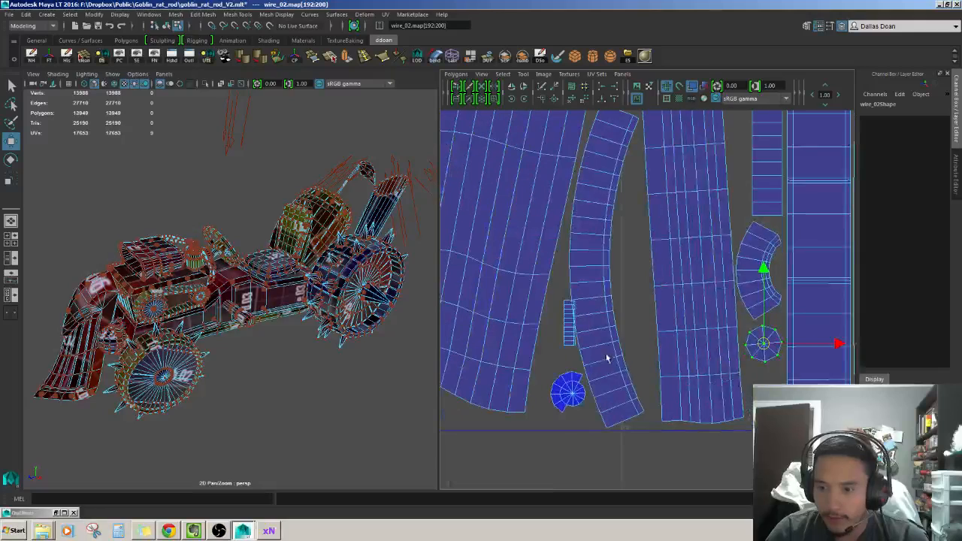
# Move the speedometer_Small strip into the gap between the curved distributor strip and the steering wheel shell, enlarge it and rotate it slightly.
pyautogui.click(569, 344)
pyautogui.moveTo(572, 336); pyautogui.dragTo(653, 321)
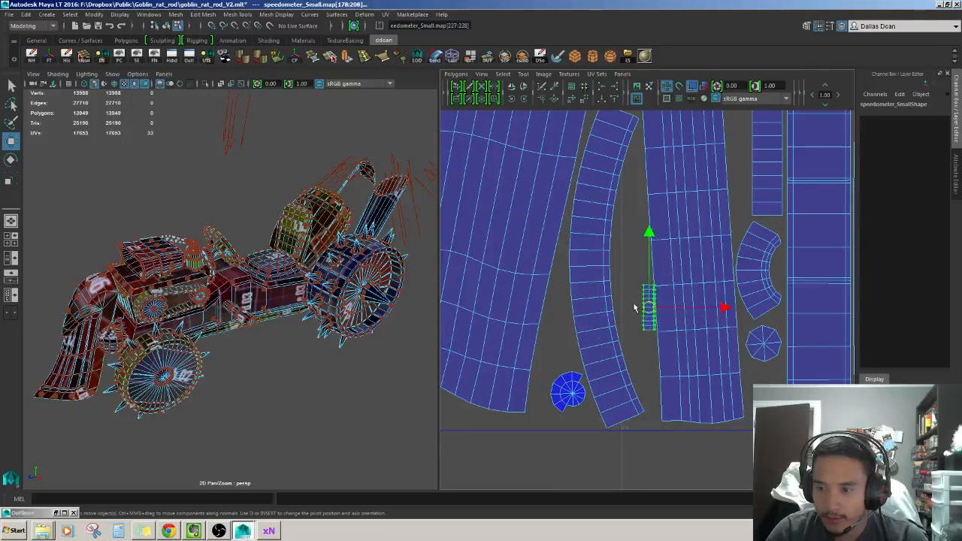
pyautogui.keyDown('alt'); pyautogui.moveTo(636, 308); pyautogui.dragTo(613, 352, button='middle'); pyautogui.keyUp('alt')
pyautogui.press('r')
pyautogui.moveTo(626, 352); pyautogui.dragTo(608, 315)
pyautogui.press('w')
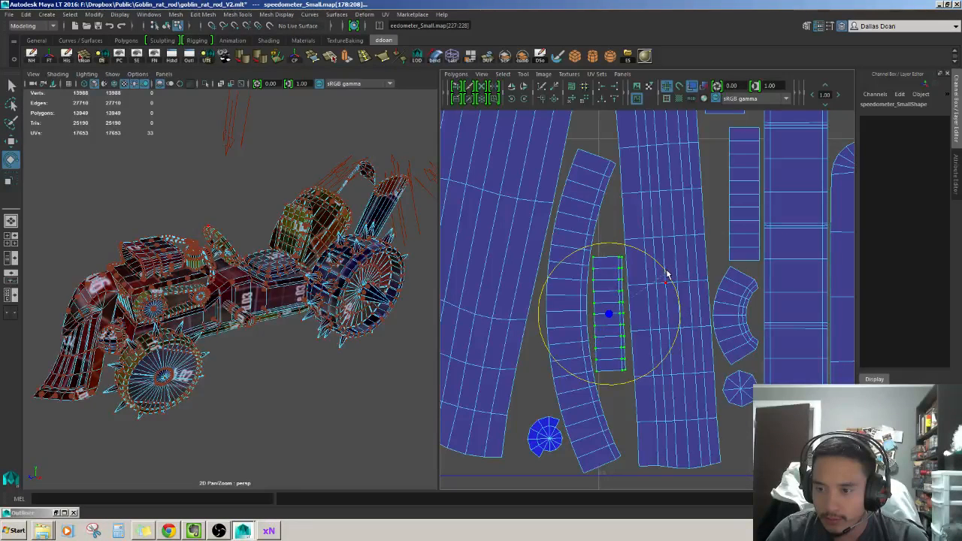
pyautogui.press('w')
# Enlarge the round spark plug shell and fit it between the wide slanted shell and the curved distributor strip.
pyautogui.keyDown('alt'); pyautogui.moveTo(543, 391); pyautogui.dragTo(564, 351, button='middle'); pyautogui.keyUp('alt')
pyautogui.moveTo(537, 379); pyautogui.dragTo(555, 399)
pyautogui.press('r')
pyautogui.press('w')
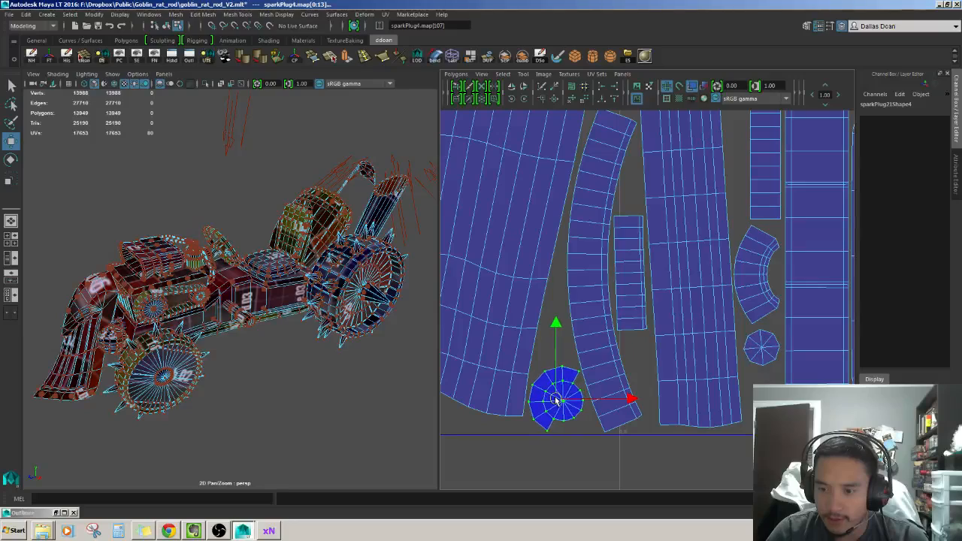
# Group the small round speedometer_Small and wire shells below the wide slanted shell and scale all three up together.
pyautogui.keyDown('alt'); pyautogui.moveTo(584, 426); pyautogui.dragTo(656, 417, button='middle'); pyautogui.keyUp('alt')
pyautogui.scroll(-1, 484, 414)
pyautogui.keyDown('alt'); pyautogui.moveTo(493, 416); pyautogui.dragTo(683, 414, button='middle'); pyautogui.keyUp('alt')
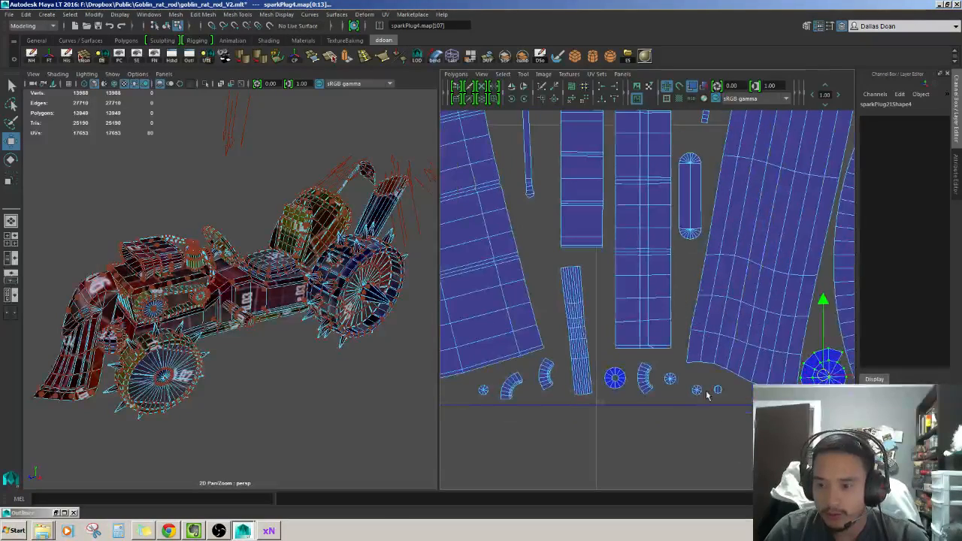
pyautogui.moveTo(709, 400); pyautogui.dragTo(724, 403)
pyautogui.keyDown('alt'); pyautogui.moveTo(725, 422); pyautogui.dragTo(659, 389, button='middle'); pyautogui.keyUp('alt')
pyautogui.scroll(3, 660, 389)
pyautogui.moveTo(610, 379); pyautogui.dragTo(643, 391)
pyautogui.click(577, 372)
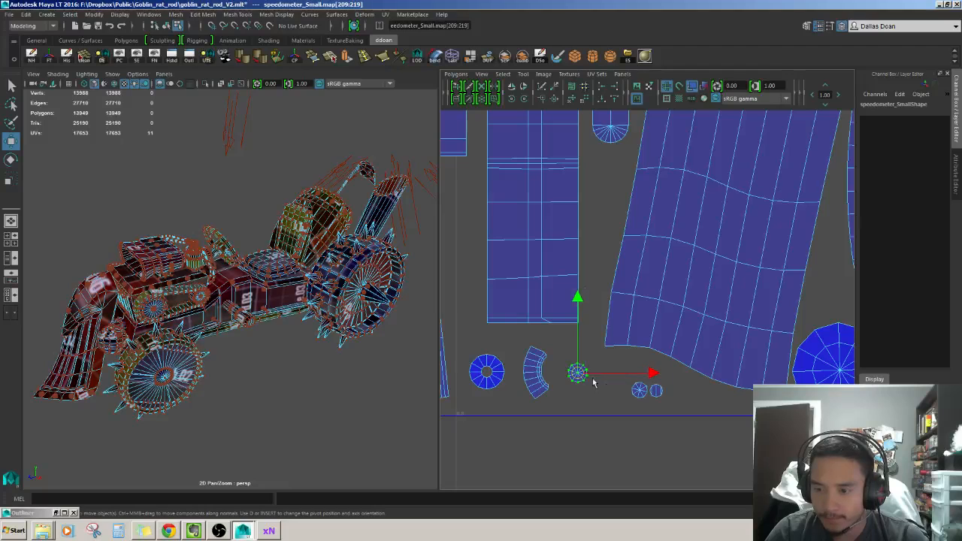
pyautogui.moveTo(583, 379); pyautogui.dragTo(741, 346)
pyautogui.click(638, 390)
pyautogui.press('r')
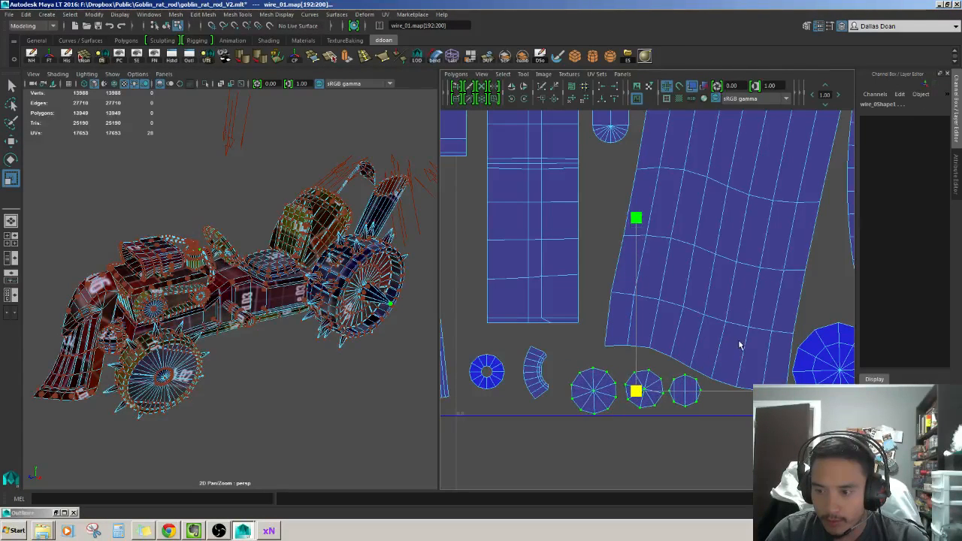
# Enlarge the curved wire_03 shell between the small ring shell and the round shells, nudging it to fit the gap.
pyautogui.keyDown('alt'); pyautogui.moveTo(630, 384); pyautogui.dragTo(658, 357, button='middle'); pyautogui.keyUp('alt')
pyautogui.click(585, 345)
pyautogui.press('r')
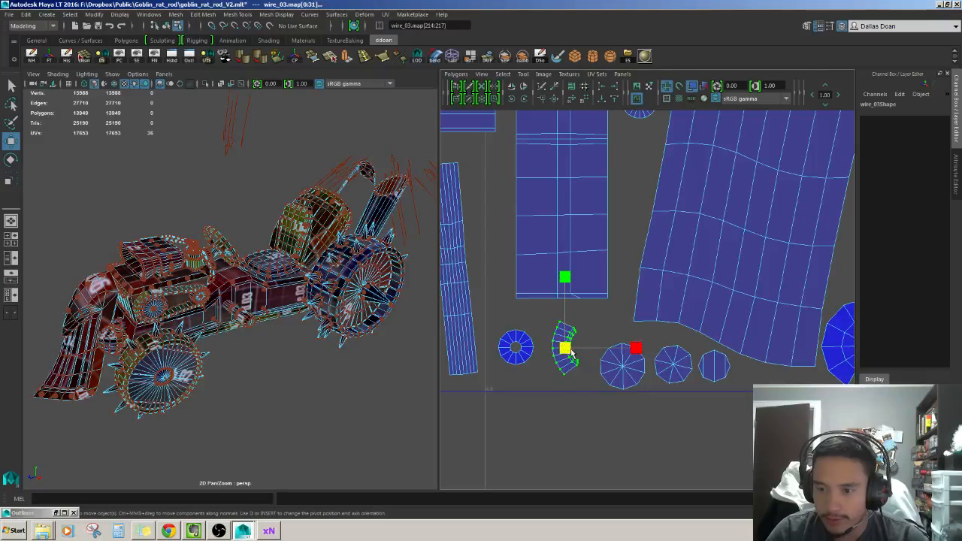
pyautogui.moveTo(597, 326); pyautogui.dragTo(610, 315)
pyautogui.press('w')
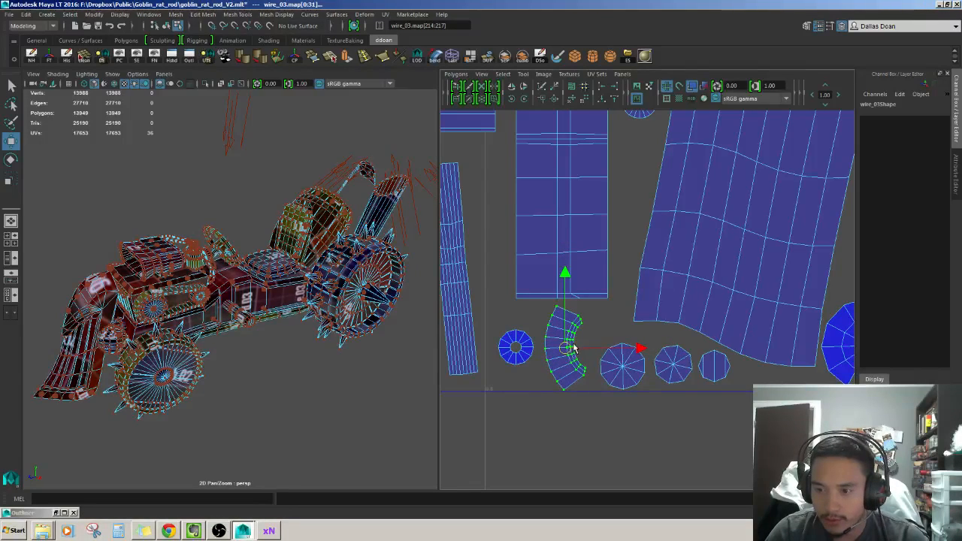
pyautogui.moveTo(568, 345); pyautogui.dragTo(576, 343)
pyautogui.keyDown('alt'); pyautogui.moveTo(621, 374); pyautogui.dragTo(626, 413, button='middle'); pyautogui.keyUp('alt')
# Scale up the capsule-shaped vent shell in the gap between the long straight strip and the wide slanted shell.
pyautogui.keyDown('alt'); pyautogui.moveTo(647, 243); pyautogui.dragTo(622, 431, button='middle'); pyautogui.keyUp('alt')
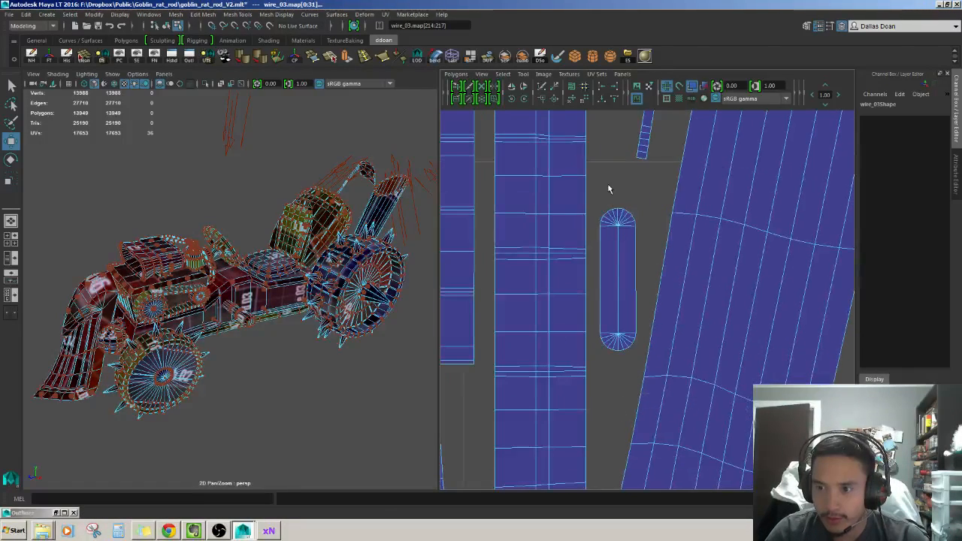
pyautogui.doubleClick(618, 209)
pyautogui.keyDown('alt'); pyautogui.moveTo(687, 311); pyautogui.dragTo(621, 283, button='right'); pyautogui.keyUp('alt')
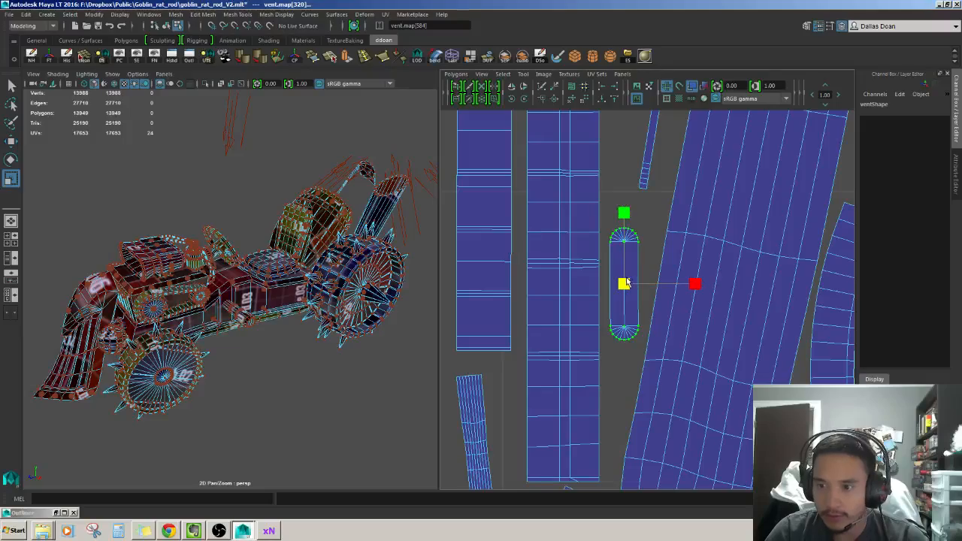
pyautogui.press('w')
pyautogui.keyDown('alt'); pyautogui.moveTo(657, 260); pyautogui.dragTo(613, 391, button='middle'); pyautogui.keyUp('alt')
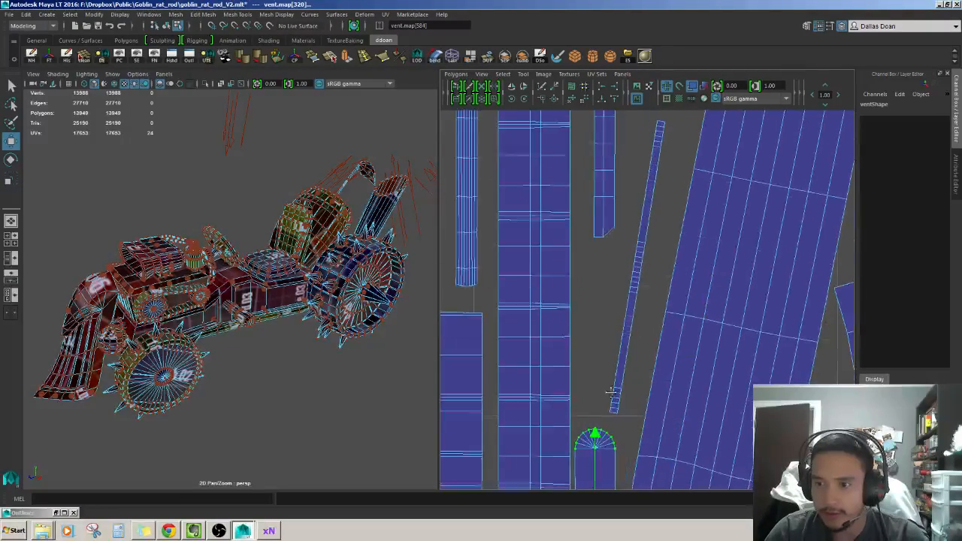
pyautogui.keyDown('alt'); pyautogui.moveTo(639, 327); pyautogui.dragTo(519, 357, button='right'); pyautogui.keyUp('alt')
pyautogui.keyDown('alt'); pyautogui.moveTo(520, 356); pyautogui.dragTo(523, 294, button='middle'); pyautogui.keyUp('alt')
pyautogui.keyDown('alt'); pyautogui.moveTo(577, 336); pyautogui.dragTo(651, 343, button='right'); pyautogui.keyUp('alt')
pyautogui.keyDown('alt'); pyautogui.moveTo(552, 321); pyautogui.dragTo(589, 358, button='middle'); pyautogui.keyUp('alt')
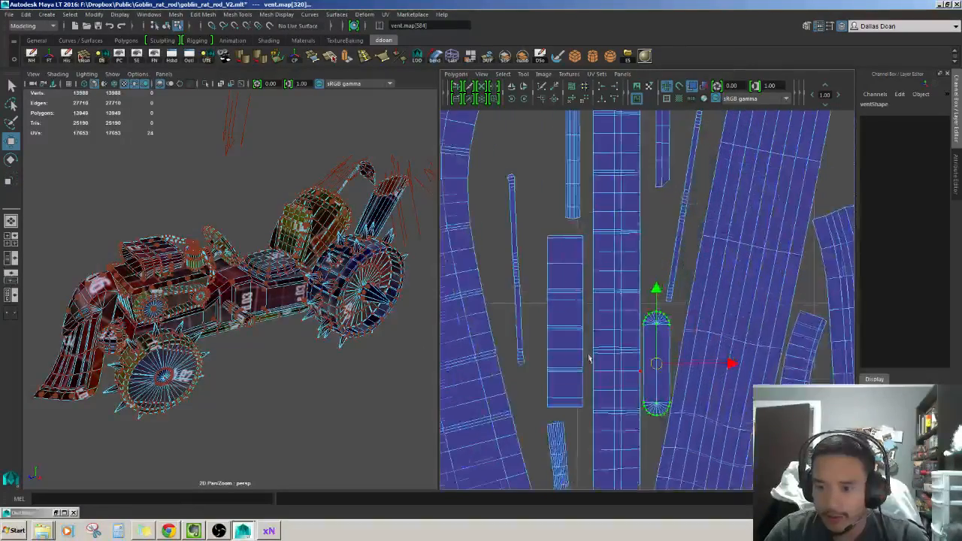
# Scale up the rectangular steeringWheel strip beside the long straight strip to fill its column.
pyautogui.click(555, 249)
pyautogui.keyDown('alt'); pyautogui.moveTo(584, 318); pyautogui.dragTo(564, 322, button='right'); pyautogui.keyUp('alt')
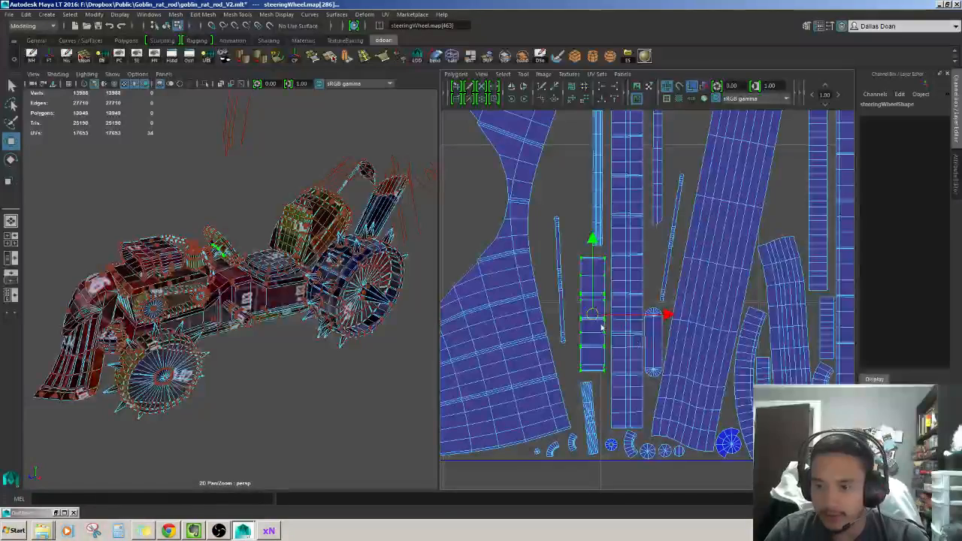
pyautogui.press('r')
pyautogui.moveTo(592, 318); pyautogui.dragTo(594, 314)
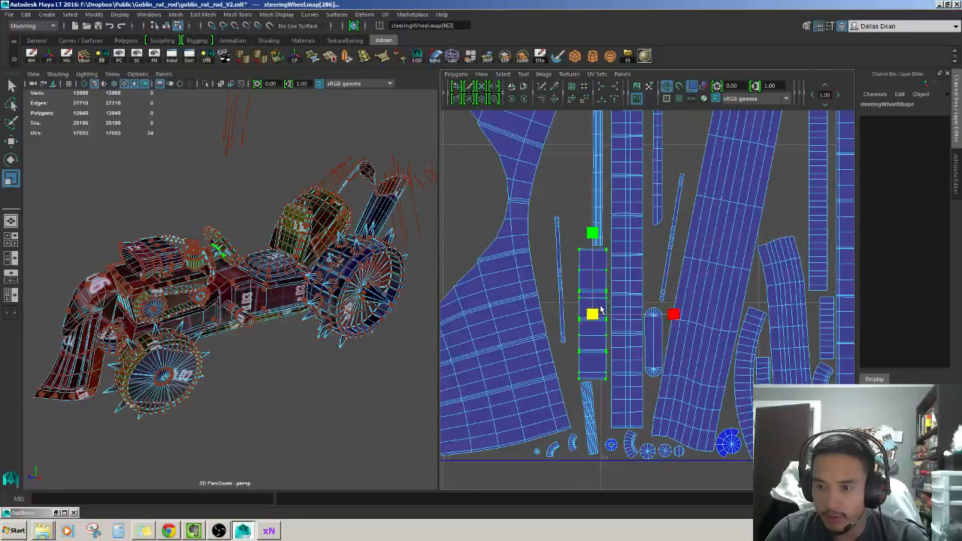
pyautogui.press('w')
# Enlarge the thin vent strip beside the rectangular steeringWheel shell, shift it toward that shell and rotate it closer to vertical.
pyautogui.keyDown('alt'); pyautogui.moveTo(559, 227); pyautogui.dragTo(565, 307, button='middle'); pyautogui.keyUp('alt')
pyautogui.moveTo(565, 358); pyautogui.dragTo(602, 327)
pyautogui.press('r')
pyautogui.press('r')
pyautogui.press('w')
pyautogui.press('e')
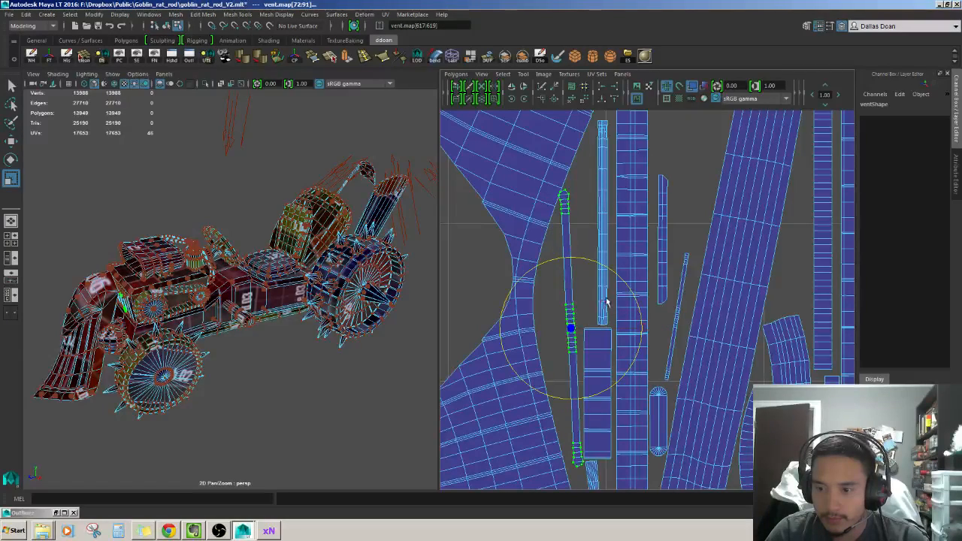
pyautogui.moveTo(622, 281); pyautogui.dragTo(625, 282)
pyautogui.press('w')
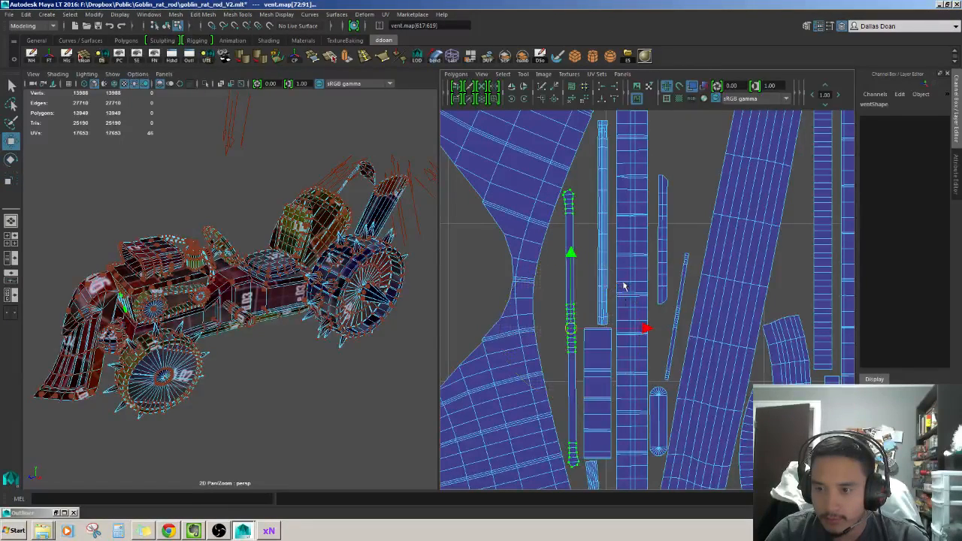
# Enlarge the speedometer_Small strip below the rectangular steeringWheel shell, rotate it upright and fit it into the column.
pyautogui.keyDown('alt'); pyautogui.moveTo(576, 475); pyautogui.dragTo(605, 221, button='middle'); pyautogui.keyUp('alt')
pyautogui.scroll(3, 599, 290)
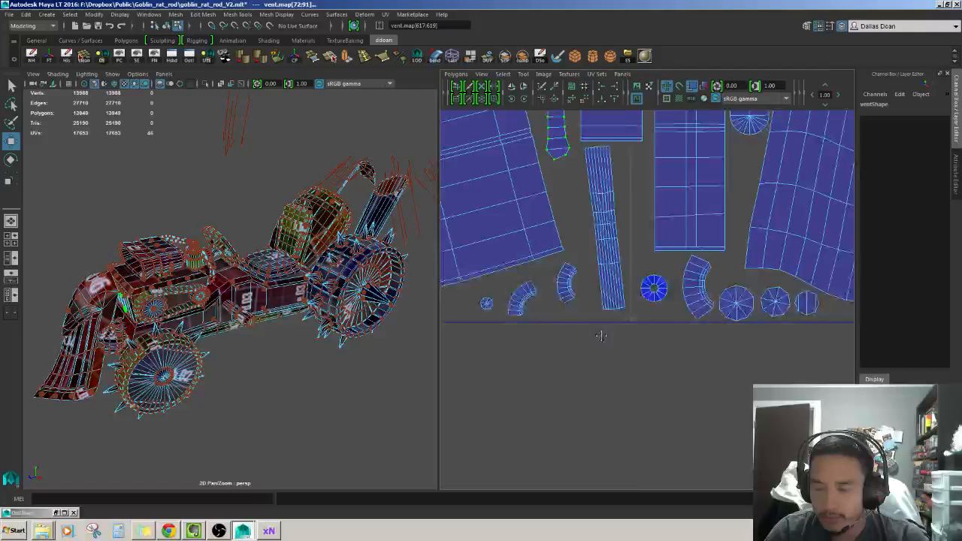
pyautogui.click(614, 252)
pyautogui.press('r')
pyautogui.moveTo(615, 254); pyautogui.dragTo(620, 253)
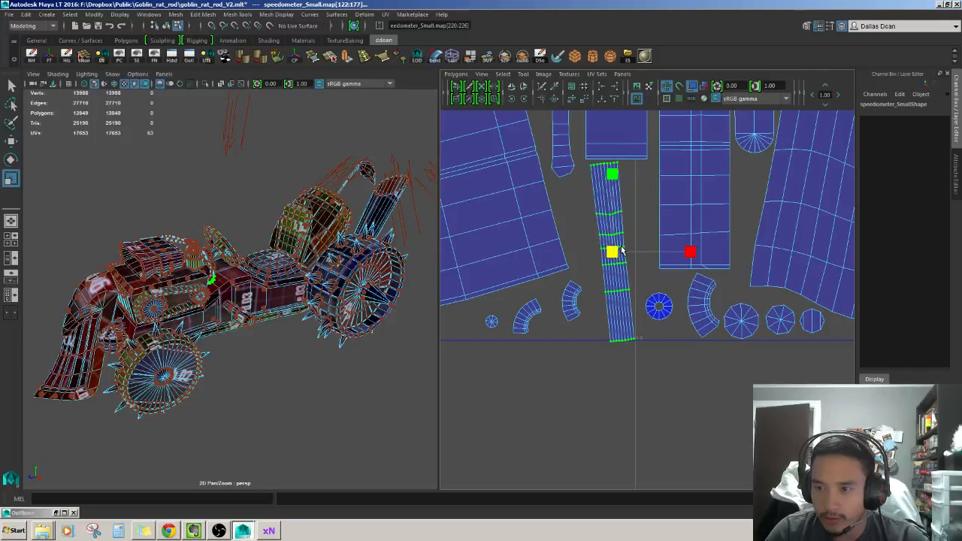
pyautogui.press('w')
pyautogui.press('e')
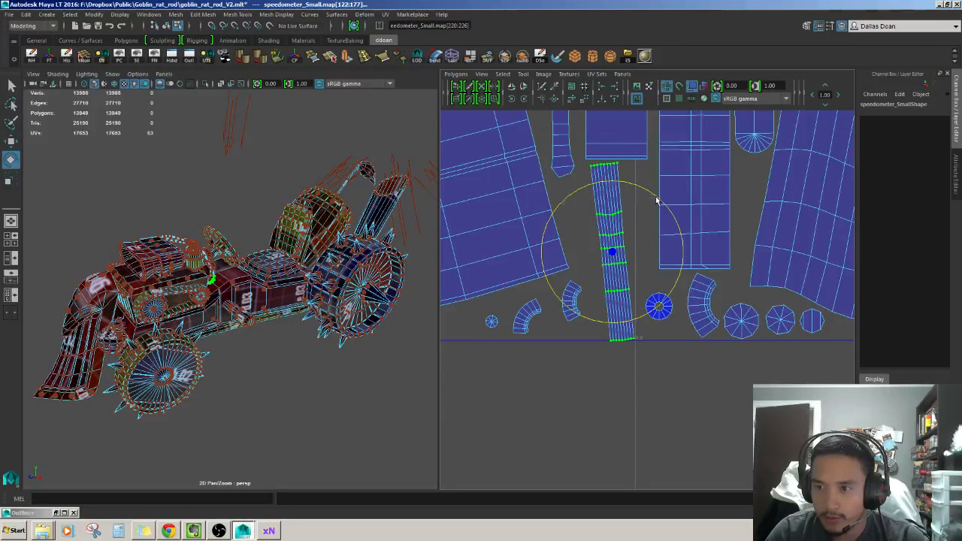
pyautogui.moveTo(656, 201)
pyautogui.mouseDown()
pyautogui.moveTo(633, 184)
pyautogui.moveTo(613, 185)
pyautogui.mouseUp()
pyautogui.press('w')
# Pair the two small curved wire_01 and wire_02 shells side by side in matching orientation and scale both up.
pyautogui.keyDown('alt'); pyautogui.moveTo(583, 228); pyautogui.dragTo(596, 252, button='middle'); pyautogui.keyUp('alt')
pyautogui.moveTo(570, 312)
pyautogui.mouseDown()
pyautogui.moveTo(581, 325)
pyautogui.moveTo(584, 280)
pyautogui.moveTo(563, 269)
pyautogui.mouseUp()
pyautogui.press('e')
pyautogui.moveTo(545, 343); pyautogui.dragTo(605, 315)
pyautogui.keyDown('shift'); pyautogui.click(584, 342); pyautogui.keyUp('shift')
pyautogui.press('r')
pyautogui.press('w')
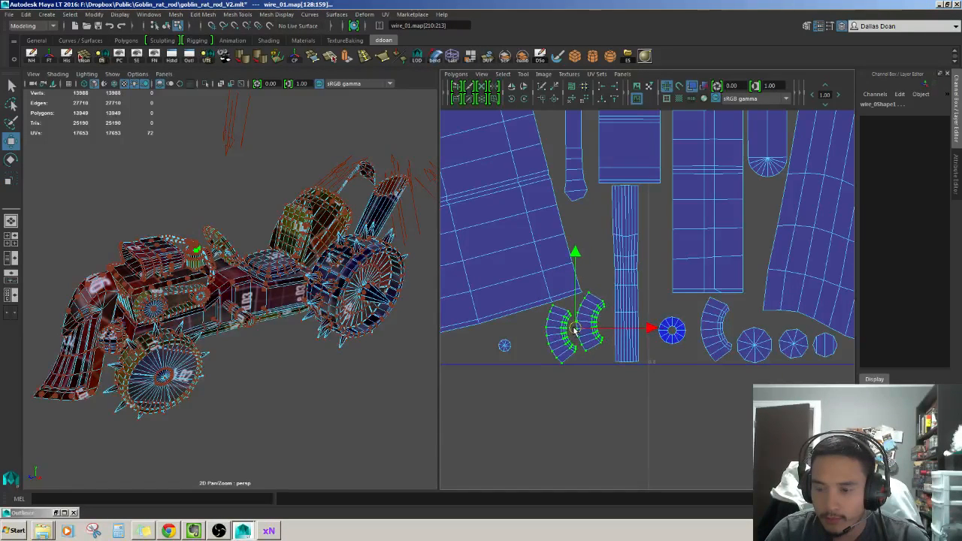
# Enlarge the curved wire_02 shell further and fit it between the curved wire_01 shell and the speedometer_Small strip.
pyautogui.click(604, 319)
pyautogui.press('r')
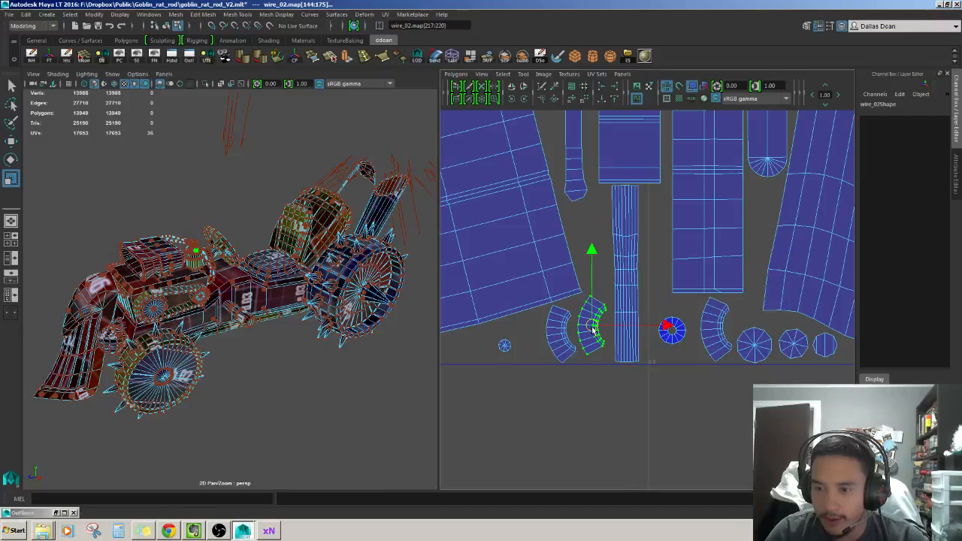
pyautogui.press('w')
pyautogui.scroll(1, 519, 344)
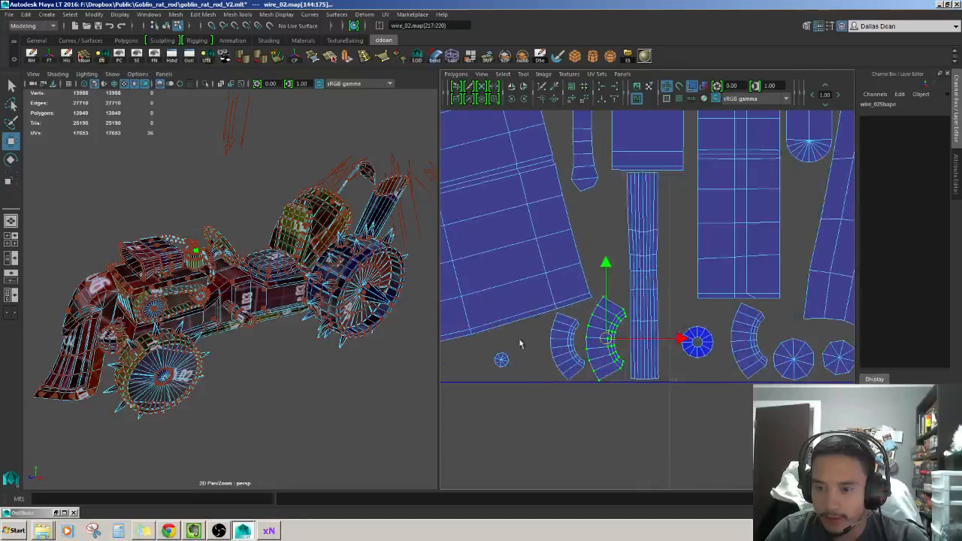
# Enlarge the tiny round wire_01 shell and move it above the curved wire shells, beside the speedometer_Small strip.
pyautogui.moveTo(518, 376); pyautogui.dragTo(489, 352)
pyautogui.keyDown('alt'); pyautogui.moveTo(489, 356); pyautogui.dragTo(569, 370, button='middle'); pyautogui.keyUp('alt')
pyautogui.press('r')
pyautogui.moveTo(585, 369); pyautogui.dragTo(726, 281)
pyautogui.press('r')
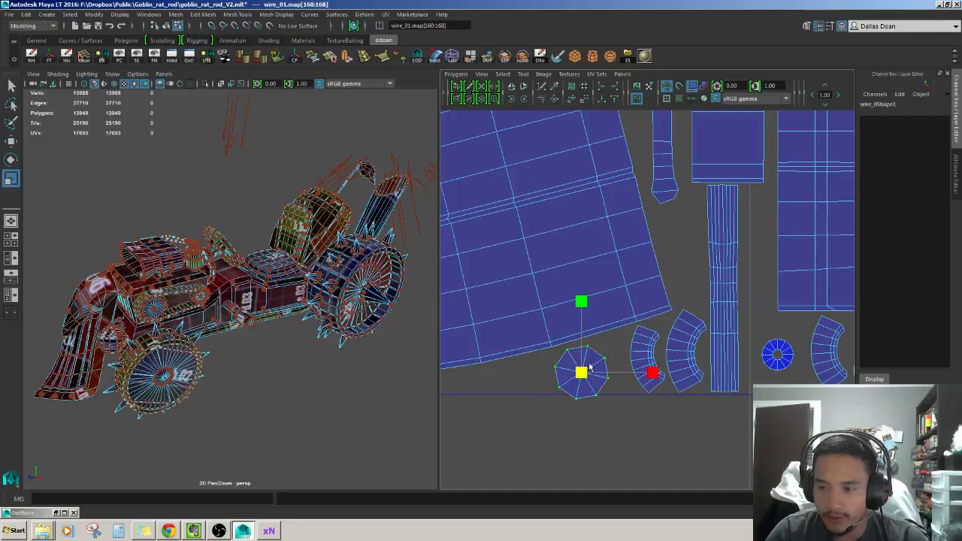
pyautogui.moveTo(581, 374); pyautogui.dragTo(677, 233)
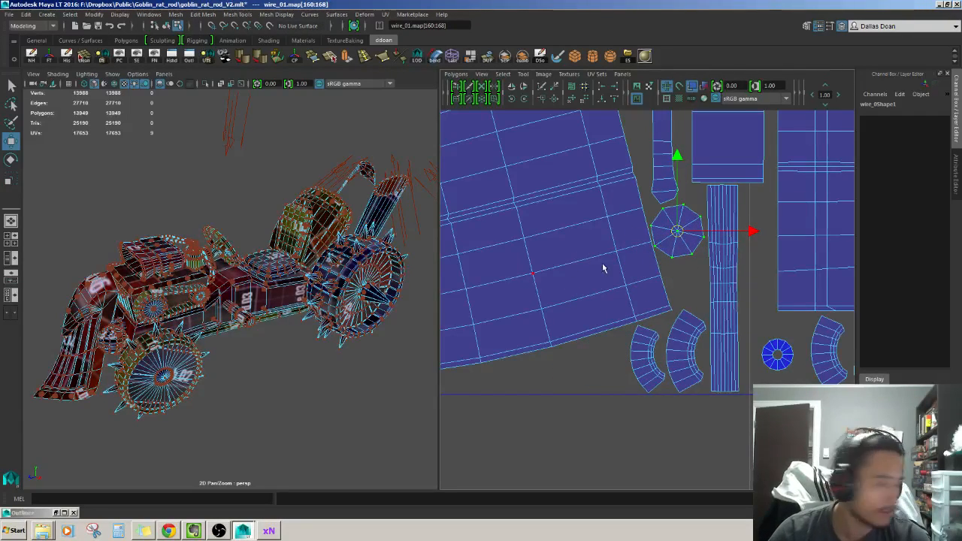
# Move the overlapping speedometer_Large strip into the gap between the large shell's narrow waist and the thin vent strip, and enlarge it.
pyautogui.keyDown('alt'); pyautogui.moveTo(580, 279); pyautogui.dragTo(704, 285, button='middle'); pyautogui.keyUp('alt')
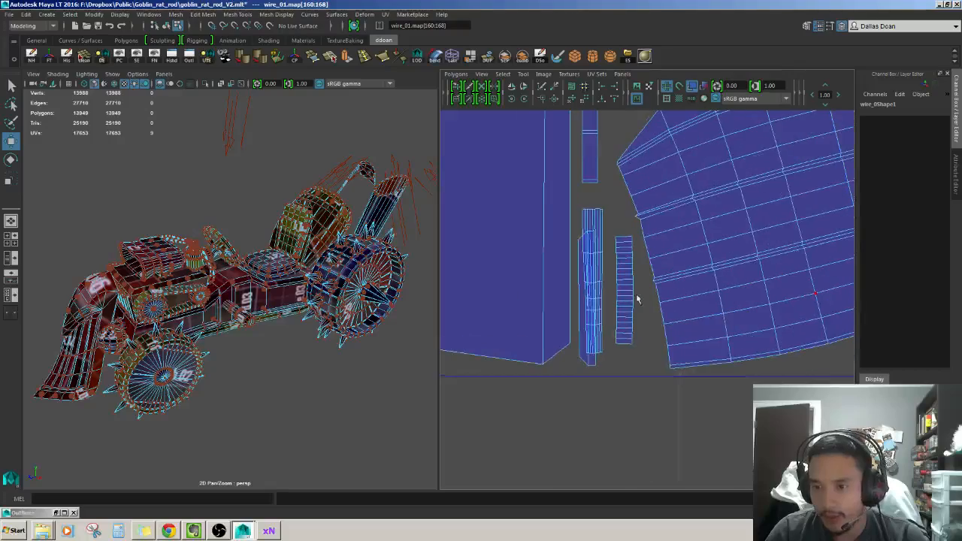
pyautogui.click(602, 220)
pyautogui.scroll(-3, 661, 284)
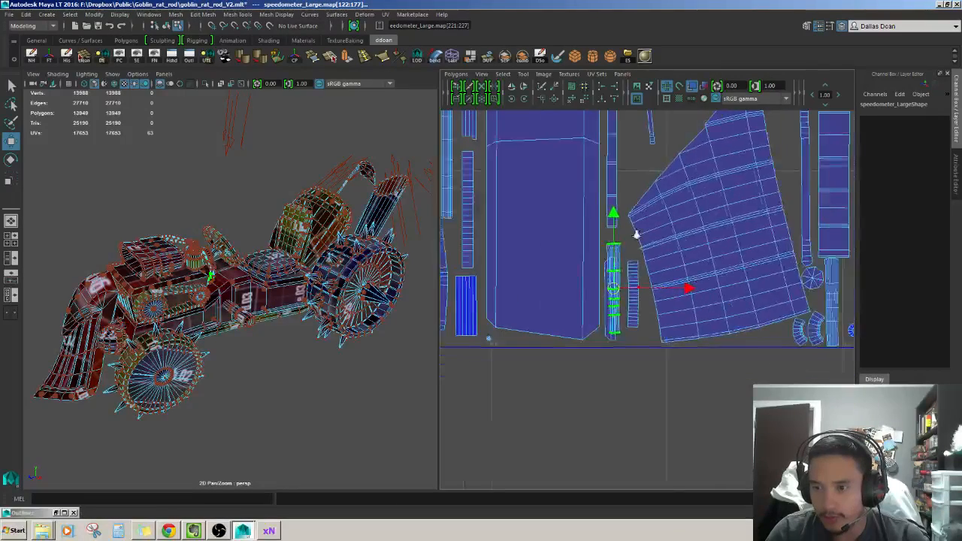
pyautogui.keyDown('alt'); pyautogui.moveTo(662, 120); pyautogui.dragTo(634, 268, button='middle'); pyautogui.keyUp('alt')
pyautogui.click(663, 147)
pyautogui.scroll(2, 663, 146)
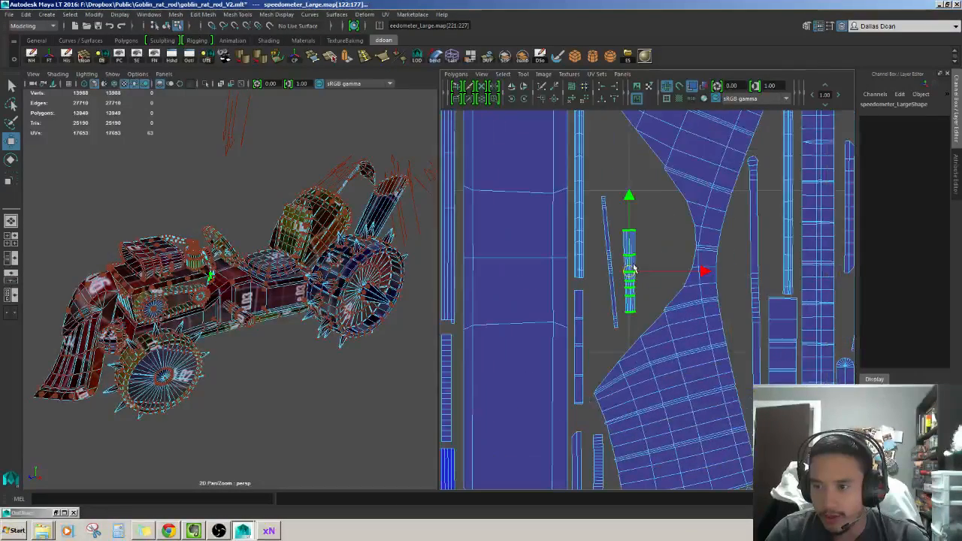
pyautogui.moveTo(641, 267); pyautogui.dragTo(775, 250)
pyautogui.press('r')
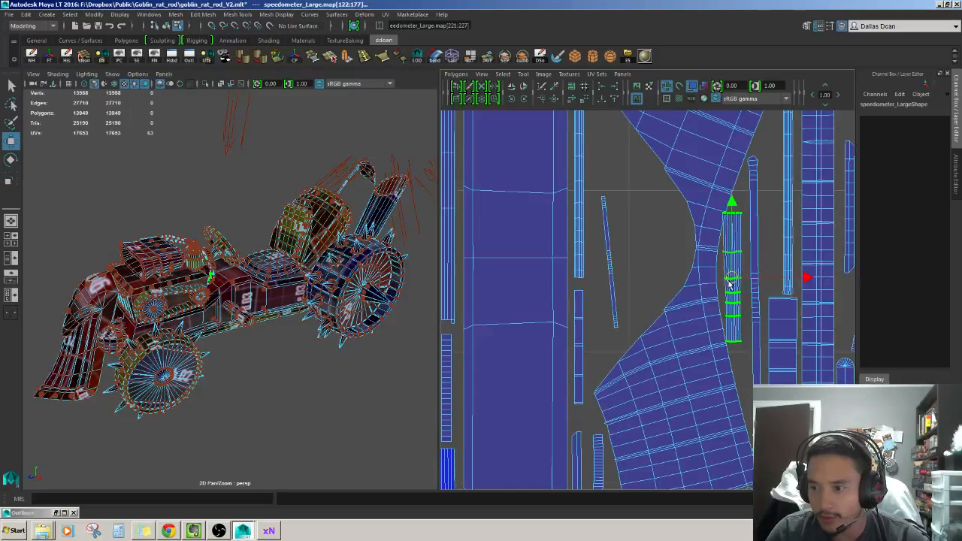
pyautogui.moveTo(729, 283); pyautogui.dragTo(735, 288)
pyautogui.press('w')
pyautogui.keyDown('alt'); pyautogui.moveTo(736, 288); pyautogui.dragTo(742, 314, button='middle'); pyautogui.keyUp('alt')
# Rotate the other thin slanted vent strip upright, scale it up and place it close beside the wire_02 strip.
pyautogui.moveTo(608, 233); pyautogui.dragTo(640, 326)
pyautogui.press('e')
pyautogui.moveTo(672, 241); pyautogui.dragTo(675, 254)
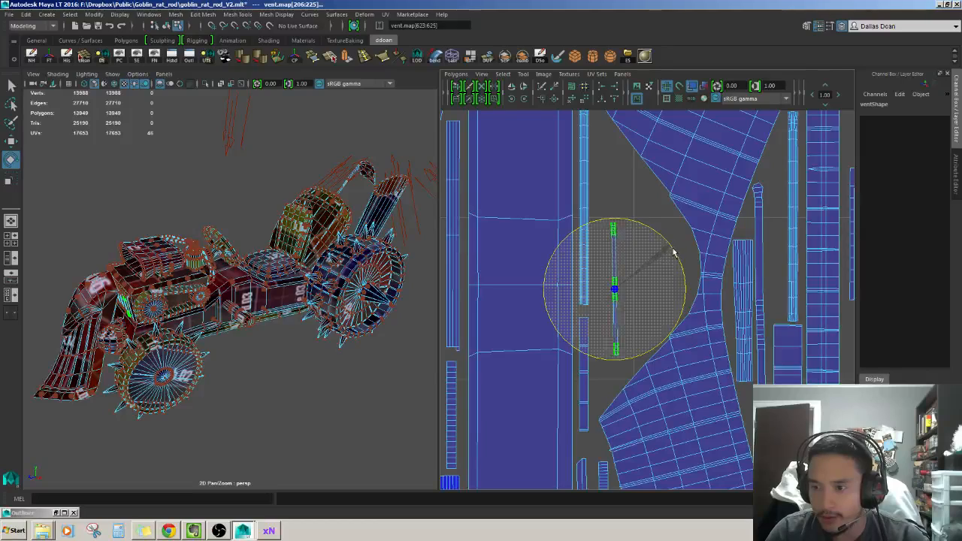
pyautogui.press('r')
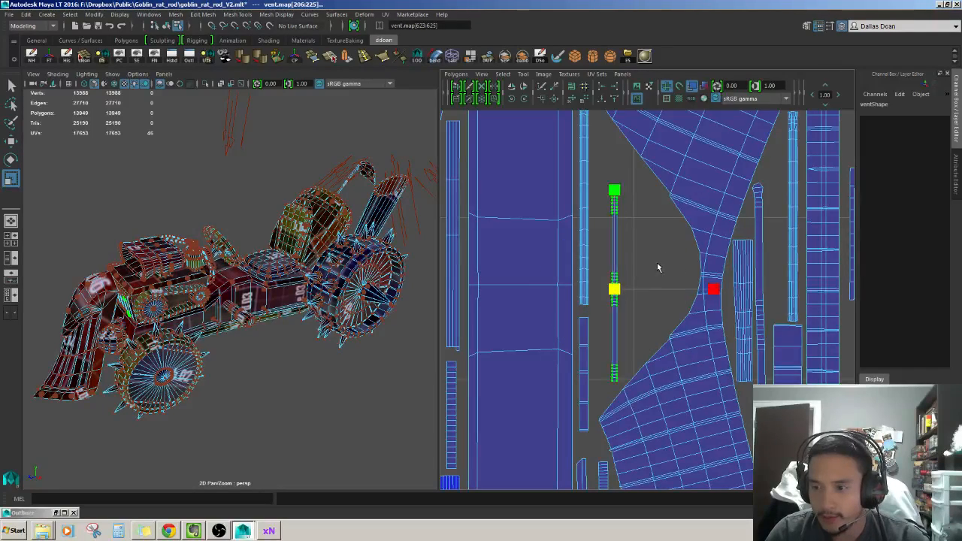
pyautogui.moveTo(609, 272); pyautogui.dragTo(601, 272)
pyautogui.keyDown('alt'); pyautogui.moveTo(601, 272); pyautogui.dragTo(604, 294, button='middle'); pyautogui.keyUp('alt')
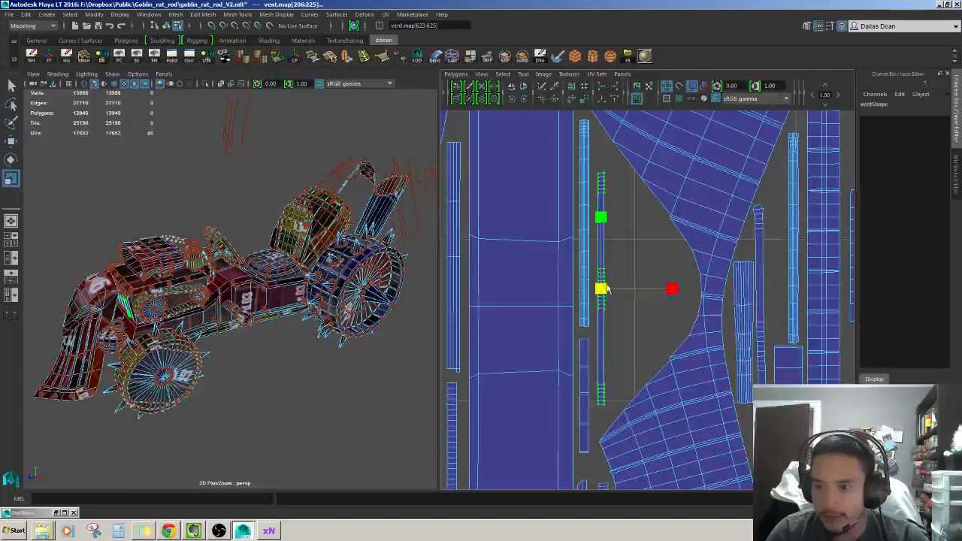
pyautogui.press('w')
pyautogui.moveTo(602, 291); pyautogui.dragTo(601, 286)
# Move the narrow steeringWheel strip from below the wire_02 strip to the open side of the thin vent strip and scale it up.
pyautogui.scroll(1, 583, 143)
pyautogui.keyDown('alt'); pyautogui.moveTo(578, 128); pyautogui.dragTo(574, 253, button='middle'); pyautogui.keyUp('alt')
pyautogui.moveTo(567, 225); pyautogui.dragTo(590, 256)
pyautogui.scroll(-5, 632, 302)
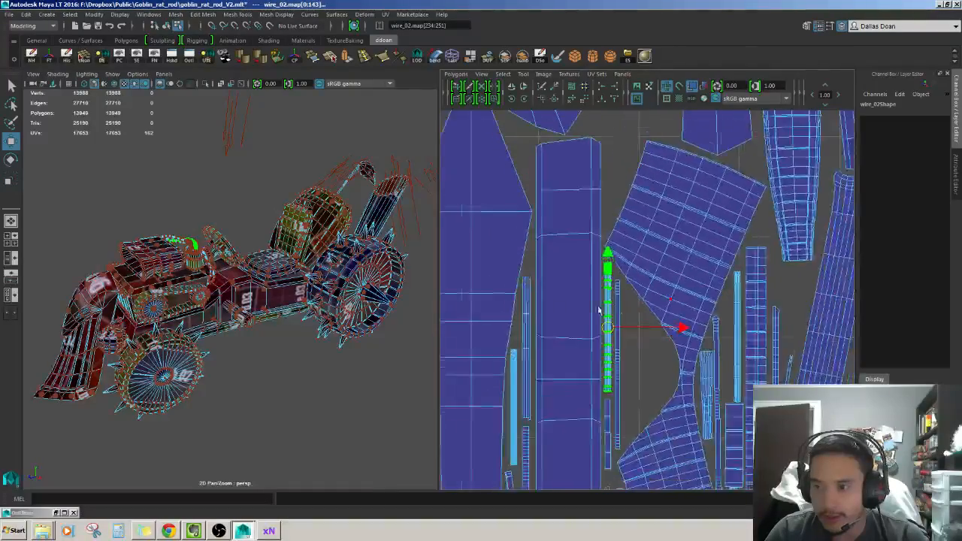
pyautogui.keyDown('alt'); pyautogui.moveTo(630, 303); pyautogui.dragTo(624, 273, button='middle'); pyautogui.keyUp('alt')
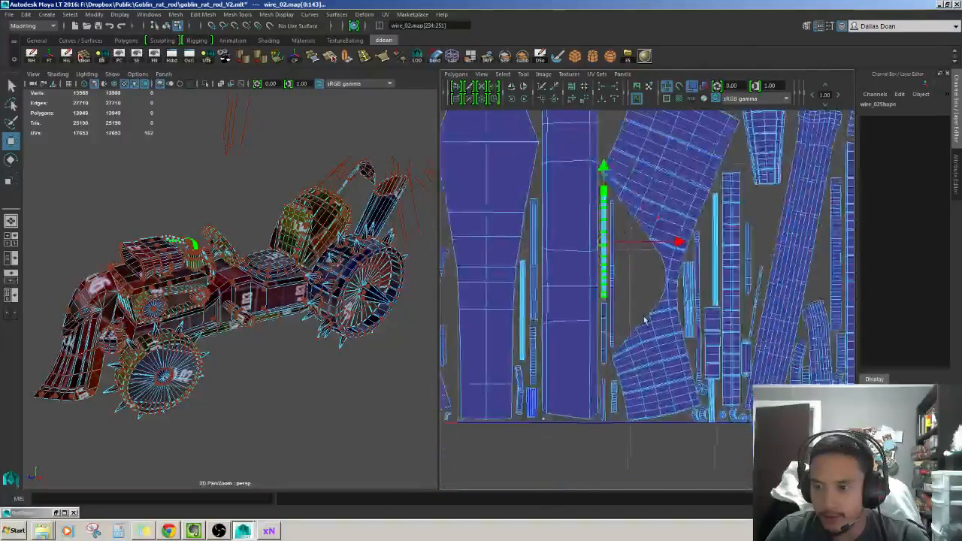
pyautogui.scroll(2, 602, 316)
pyautogui.scroll(-1, 598, 320)
pyautogui.click(595, 333)
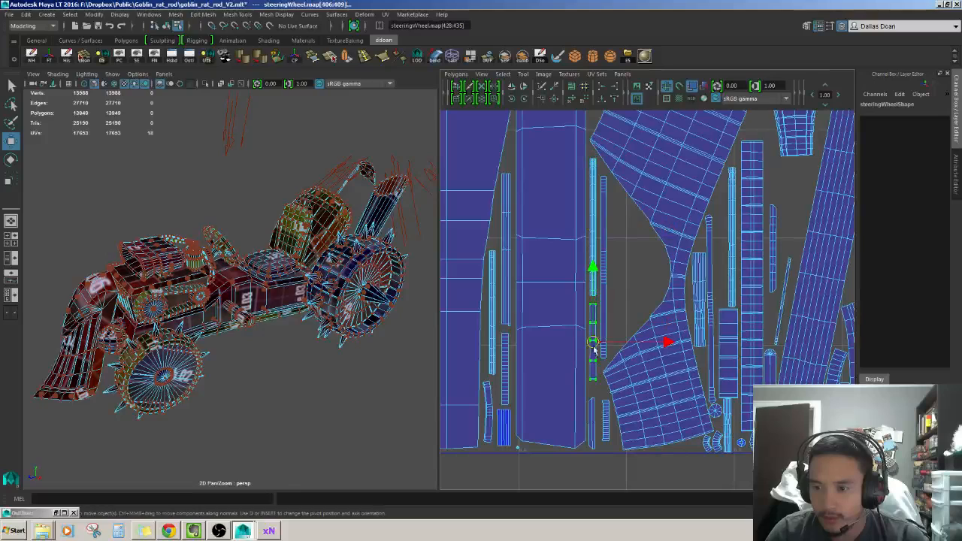
pyautogui.press('r')
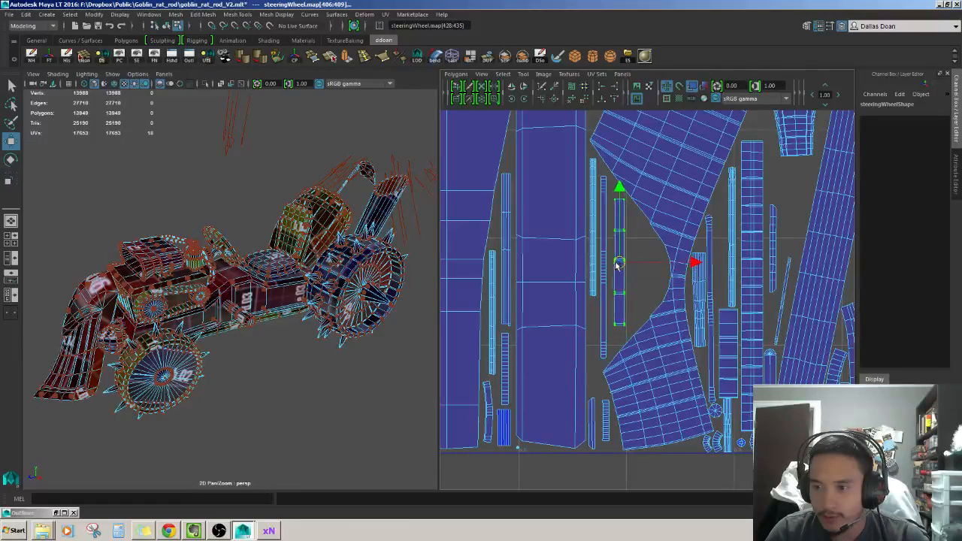
pyautogui.keyDown('alt'); pyautogui.moveTo(626, 273); pyautogui.dragTo(629, 335, button='middle'); pyautogui.keyUp('alt')
# Relocate the long wire_02 strip to the free space between the short bent strip and the long curved strip, and enlarge it.
pyautogui.click(596, 224)
pyautogui.keyDown('alt'); pyautogui.moveTo(605, 273); pyautogui.dragTo(596, 366, button='middle'); pyautogui.keyUp('alt')
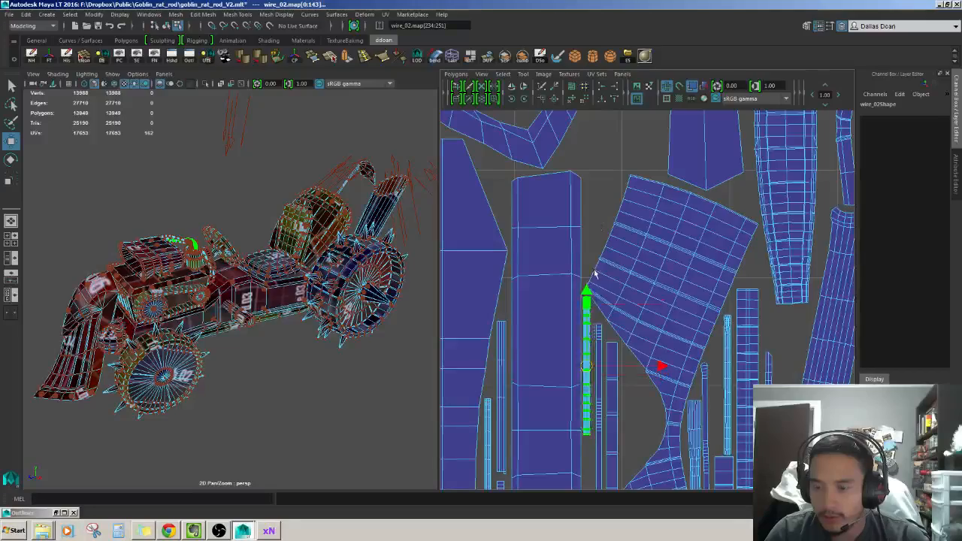
pyautogui.moveTo(587, 367); pyautogui.dragTo(595, 180)
pyautogui.keyDown('alt'); pyautogui.moveTo(595, 180); pyautogui.dragTo(587, 282, button='middle'); pyautogui.keyUp('alt')
pyautogui.moveTo(586, 287); pyautogui.dragTo(639, 215)
pyautogui.keyDown('alt'); pyautogui.moveTo(638, 215); pyautogui.dragTo(629, 248, button='middle'); pyautogui.keyUp('alt')
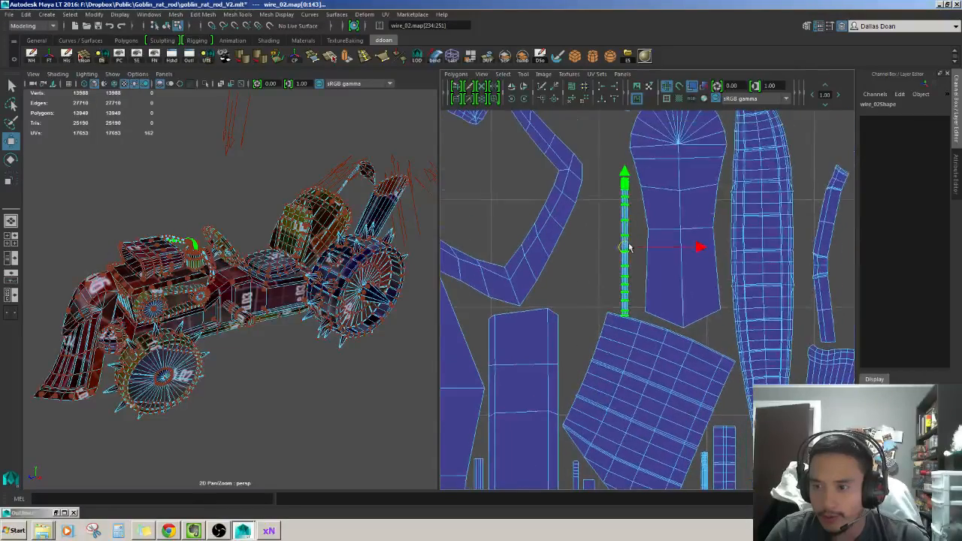
pyautogui.scroll(-5, 636, 217)
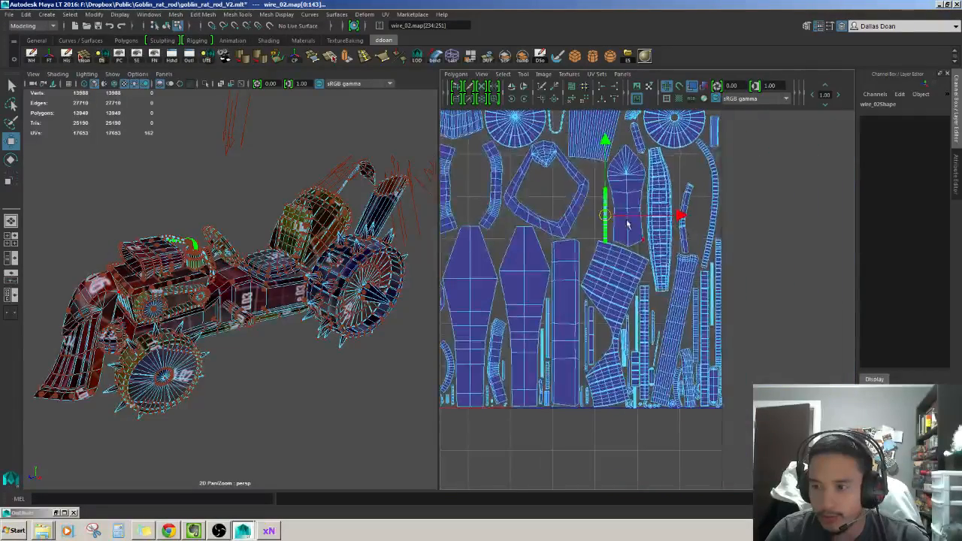
pyautogui.scroll(5, 700, 212)
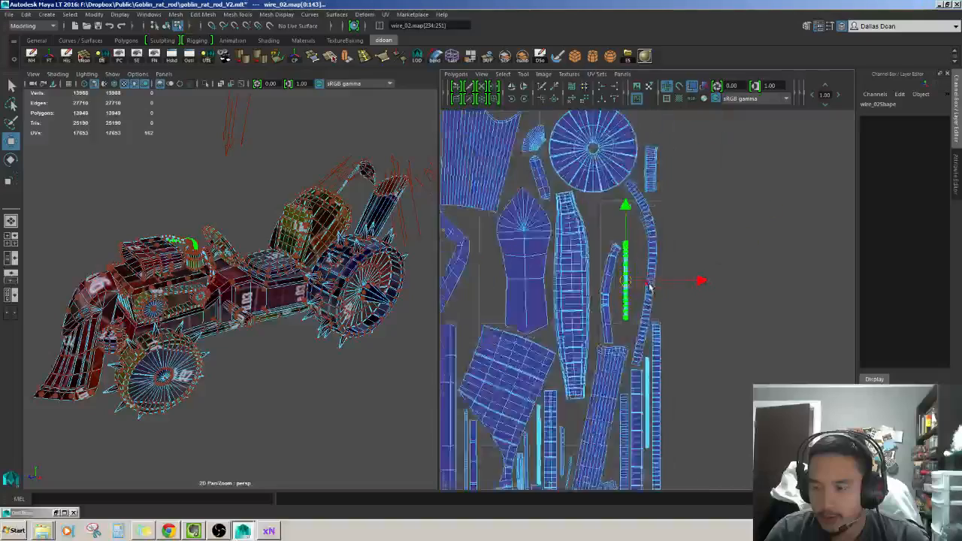
pyautogui.moveTo(597, 248); pyautogui.dragTo(606, 248)
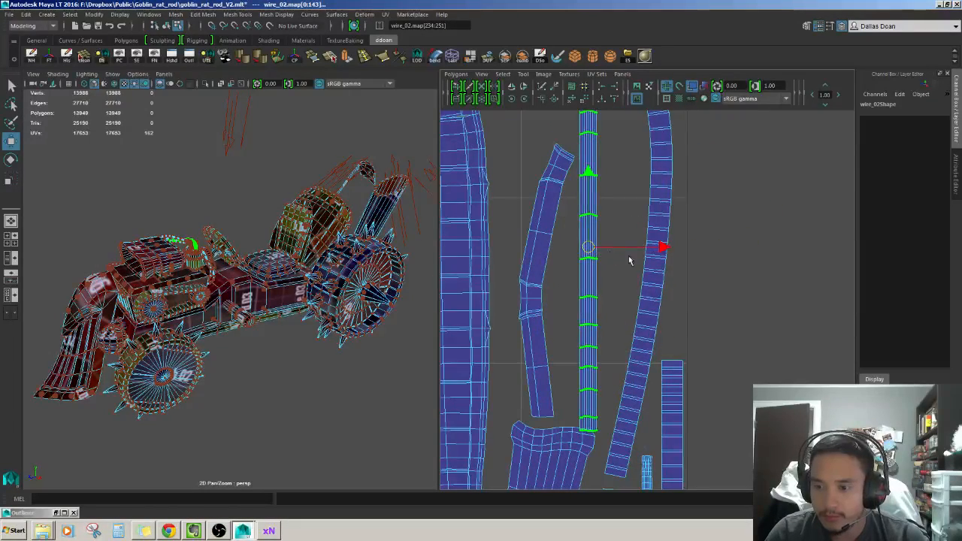
pyautogui.scroll(-4, 630, 261)
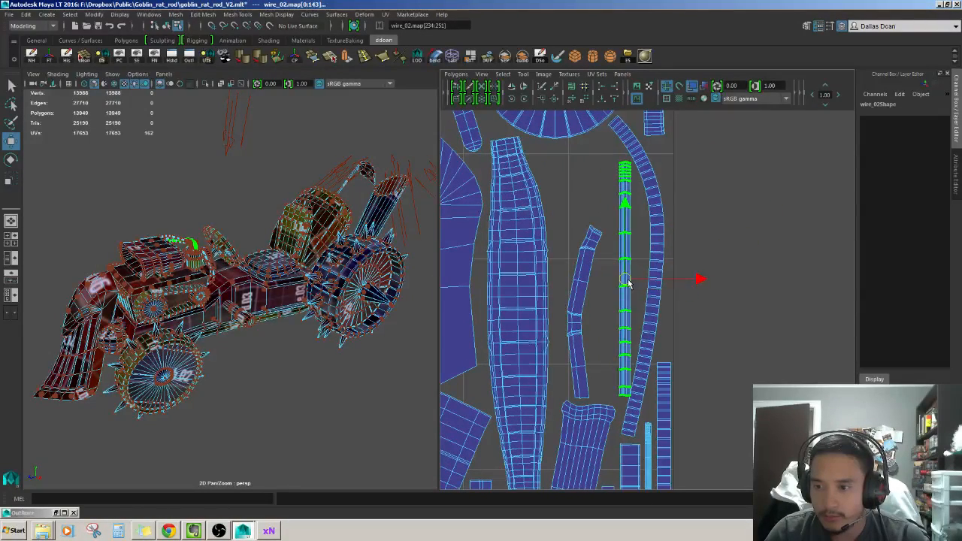
# Move the bent hoodScoop_Connector strip toward the wide tapered shell, rotate it to follow that shell's edge, and scale it up.
pyautogui.click(590, 265)
pyautogui.moveTo(581, 306); pyautogui.dragTo(576, 272)
pyautogui.press('e')
pyautogui.moveTo(623, 225); pyautogui.dragTo(609, 237)
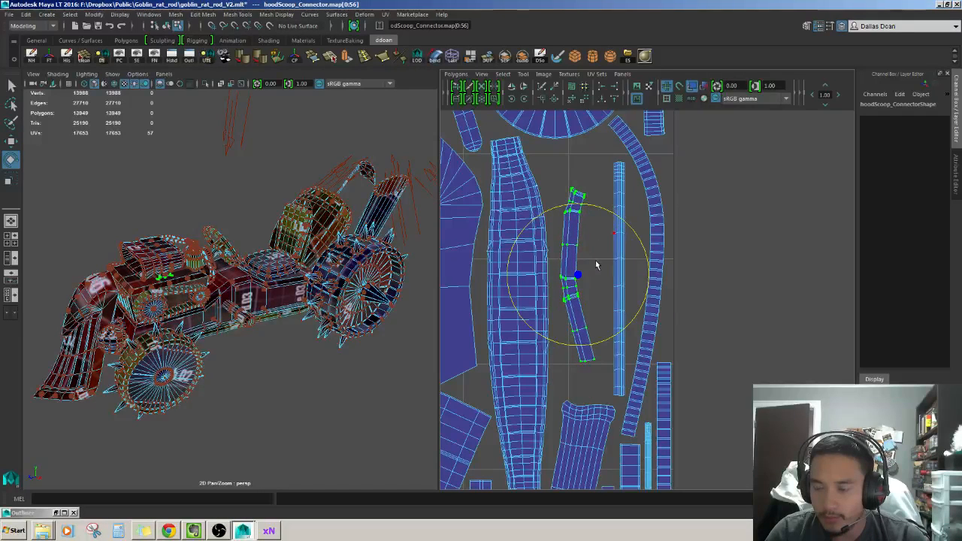
pyautogui.press('r')
pyautogui.click(461, 270)
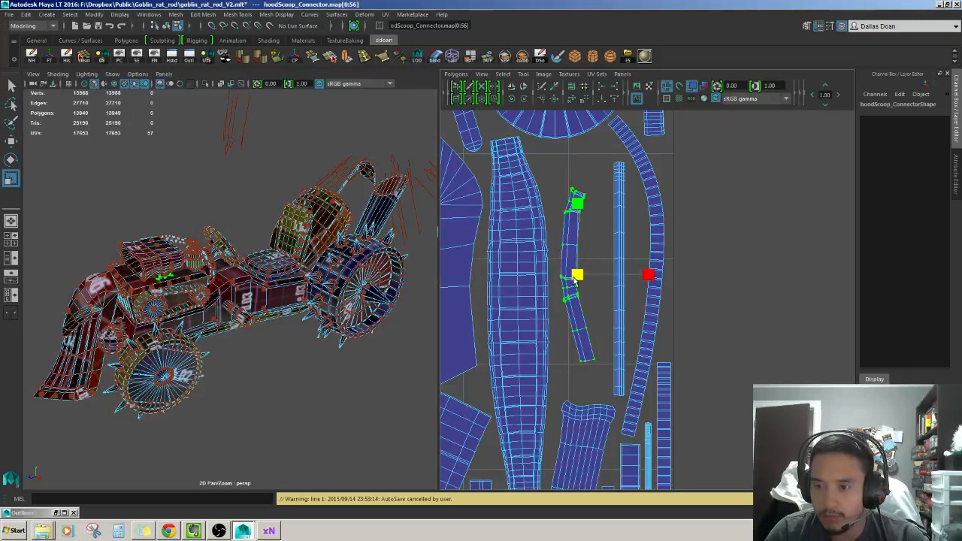
pyautogui.moveTo(576, 275)
pyautogui.mouseDown()
pyautogui.moveTo(597, 274)
pyautogui.moveTo(571, 280)
pyautogui.mouseUp()
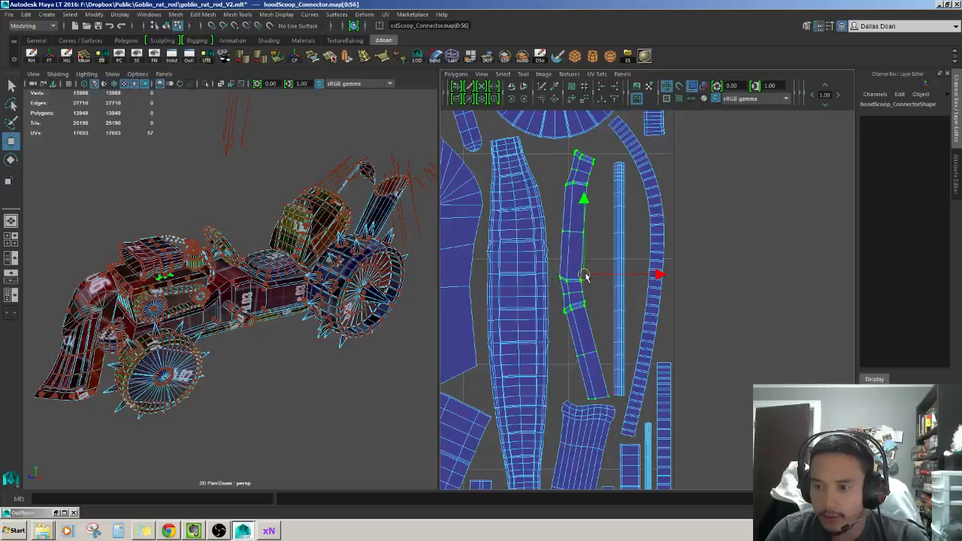
# Move the thin vent strip from beside the bent hoodScoop shell to the gap between the tall rectangular and tilted gridded shells, and enlarge it.
pyautogui.scroll(-5, 605, 264)
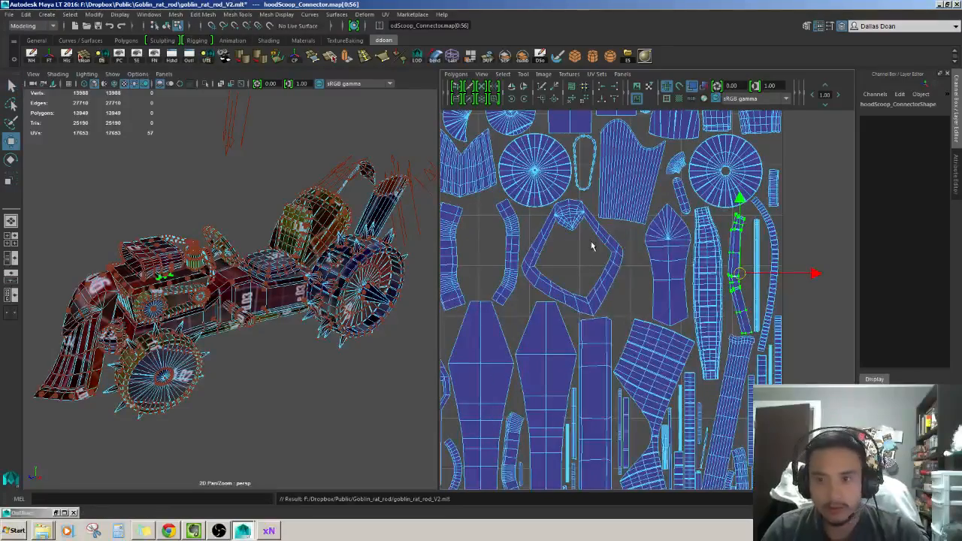
pyautogui.keyDown('alt'); pyautogui.moveTo(592, 246); pyautogui.dragTo(545, 47, button='middle'); pyautogui.keyUp('alt')
pyautogui.scroll(4, 628, 305)
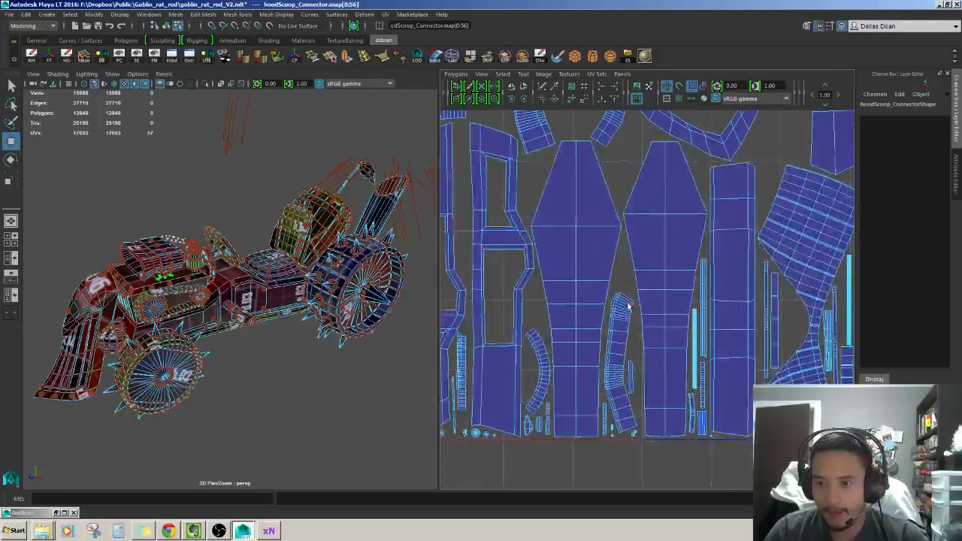
pyautogui.scroll(4, 627, 318)
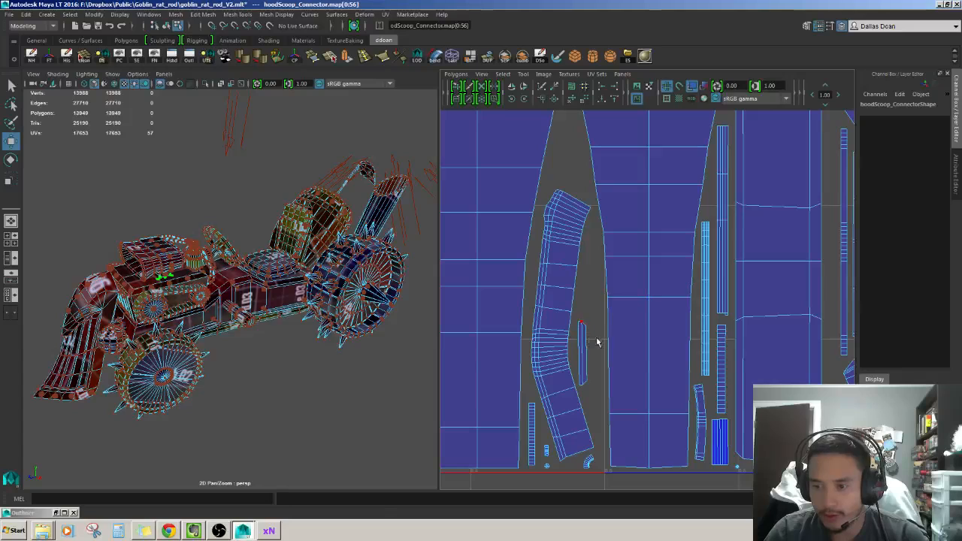
pyautogui.press('w')
pyautogui.moveTo(580, 351); pyautogui.dragTo(705, 146)
pyautogui.scroll(3, 638, 387)
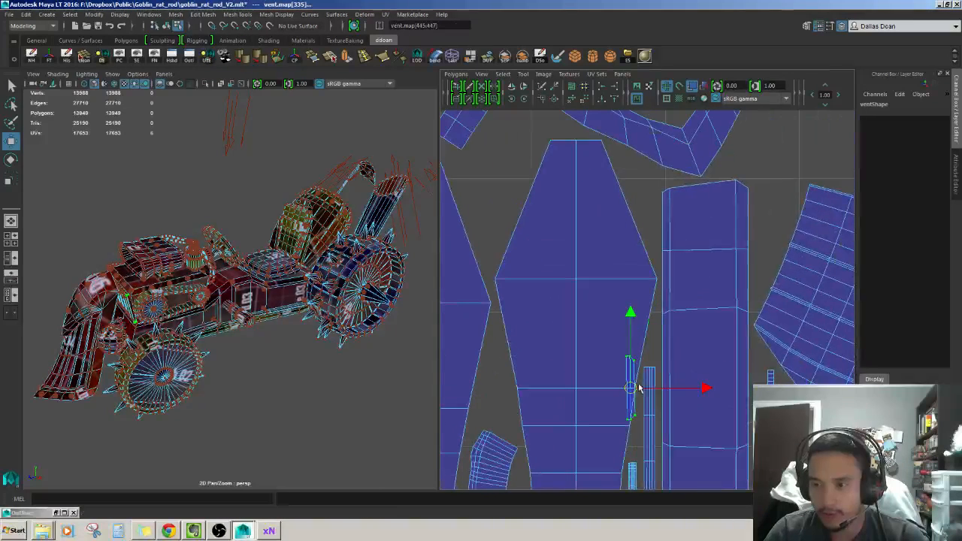
pyautogui.moveTo(639, 388); pyautogui.dragTo(758, 191)
pyautogui.keyDown('alt'); pyautogui.moveTo(758, 192); pyautogui.dragTo(655, 290, button='middle'); pyautogui.keyUp('alt')
pyautogui.moveTo(655, 290)
pyautogui.mouseDown()
pyautogui.moveTo(674, 301)
pyautogui.moveTo(665, 303)
pyautogui.mouseUp()
pyautogui.press('w')
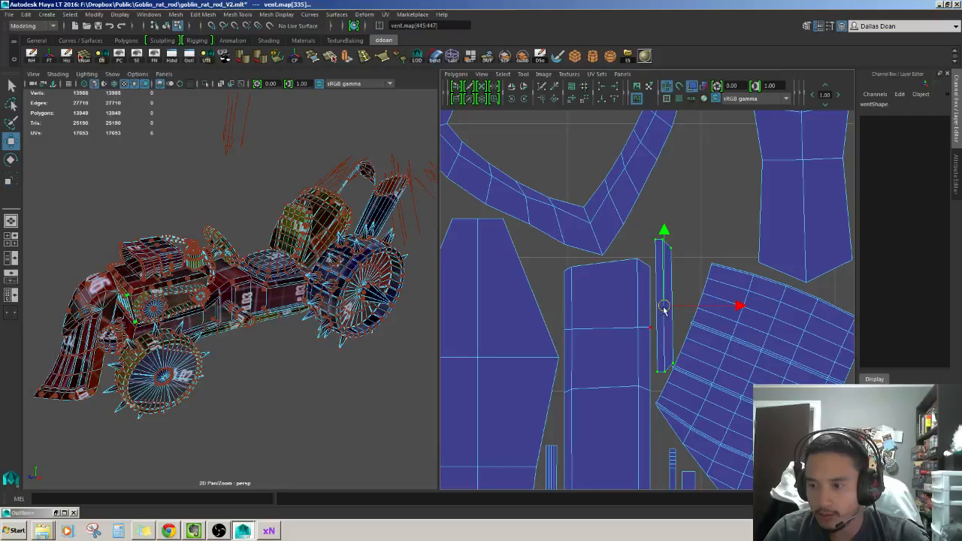
# Nudge the bent hoodScoop shell slightly upward in the gap between the two tapered panels.
pyautogui.keyDown('alt'); pyautogui.moveTo(587, 414); pyautogui.dragTo(756, 114, button='middle'); pyautogui.keyUp('alt')
pyautogui.moveTo(541, 243); pyautogui.dragTo(558, 266)
pyautogui.keyDown('ctrl'); pyautogui.moveTo(558, 266); pyautogui.dragTo(565, 276, button='right'); pyautogui.keyUp('ctrl')
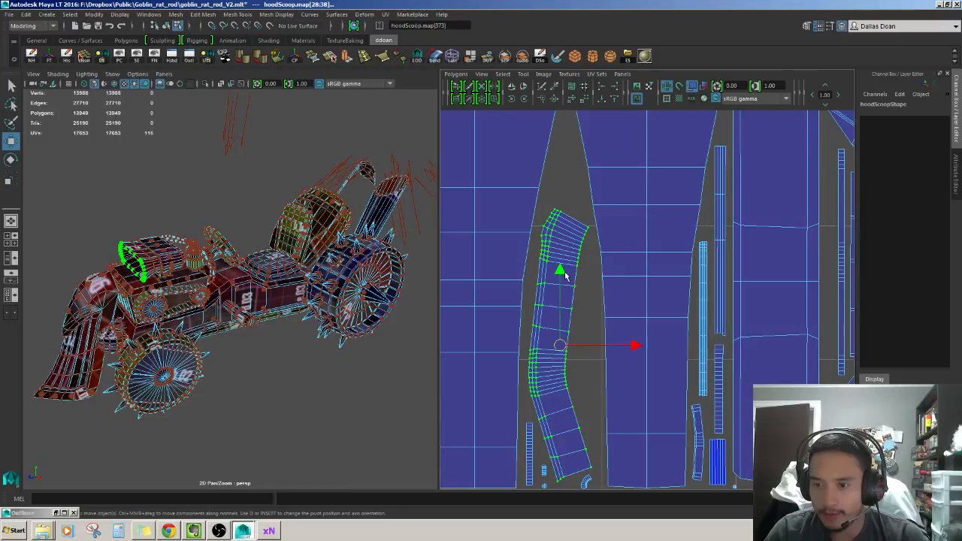
pyautogui.moveTo(563, 347)
pyautogui.mouseDown()
pyautogui.moveTo(561, 329)
pyautogui.moveTo(562, 342)
pyautogui.mouseUp()
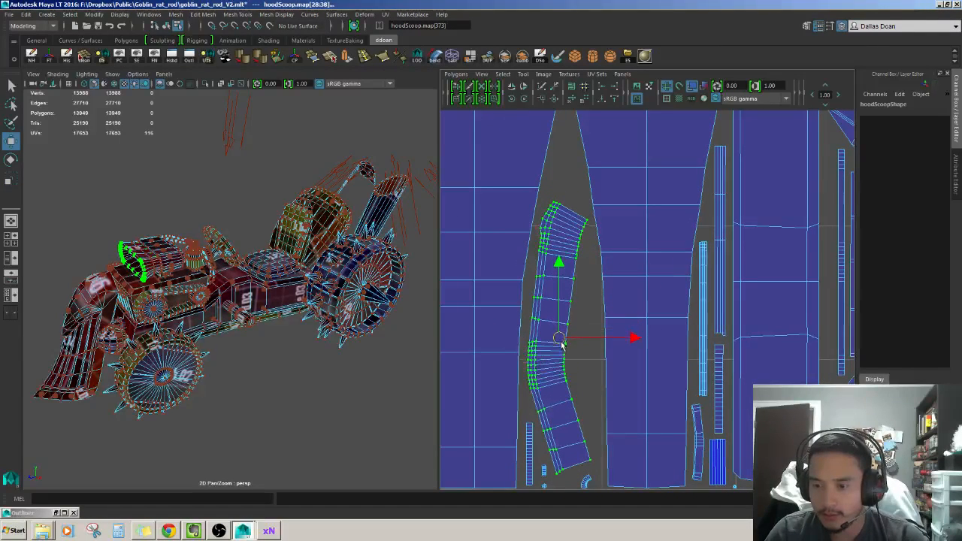
pyautogui.keyDown('alt'); pyautogui.moveTo(570, 464); pyautogui.dragTo(566, 411, button='middle'); pyautogui.keyUp('alt')
pyautogui.click(580, 428)
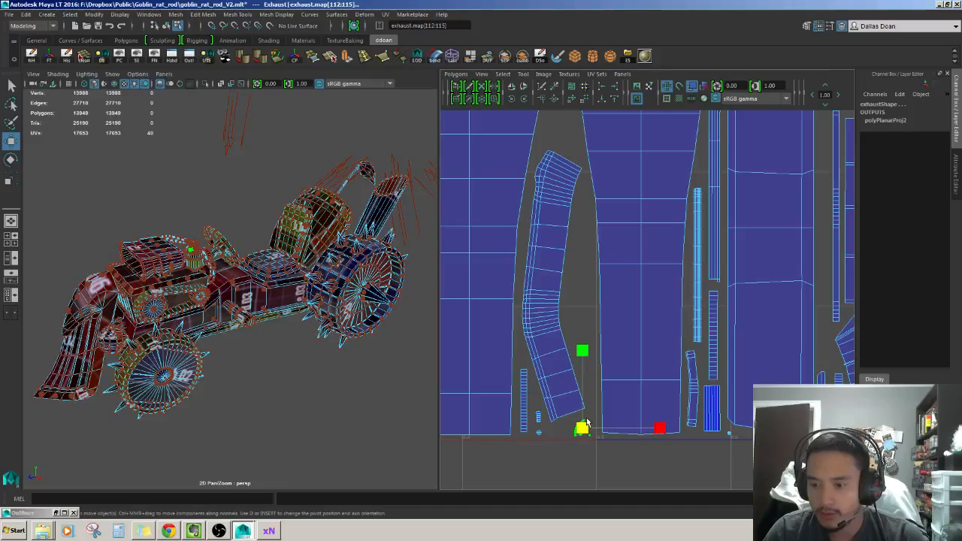
pyautogui.press('r')
pyautogui.keyDown('alt'); pyautogui.moveTo(599, 409); pyautogui.dragTo(588, 355, button='middle'); pyautogui.keyUp('alt')
pyautogui.scroll(4, 588, 355)
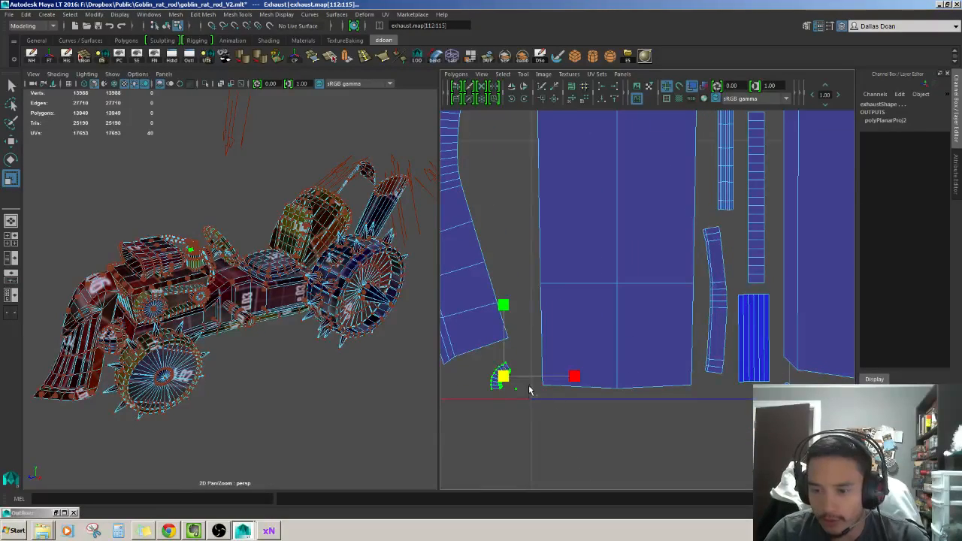
pyautogui.moveTo(529, 385); pyautogui.dragTo(507, 397)
pyautogui.press('a')
pyautogui.scroll(3, 577, 356)
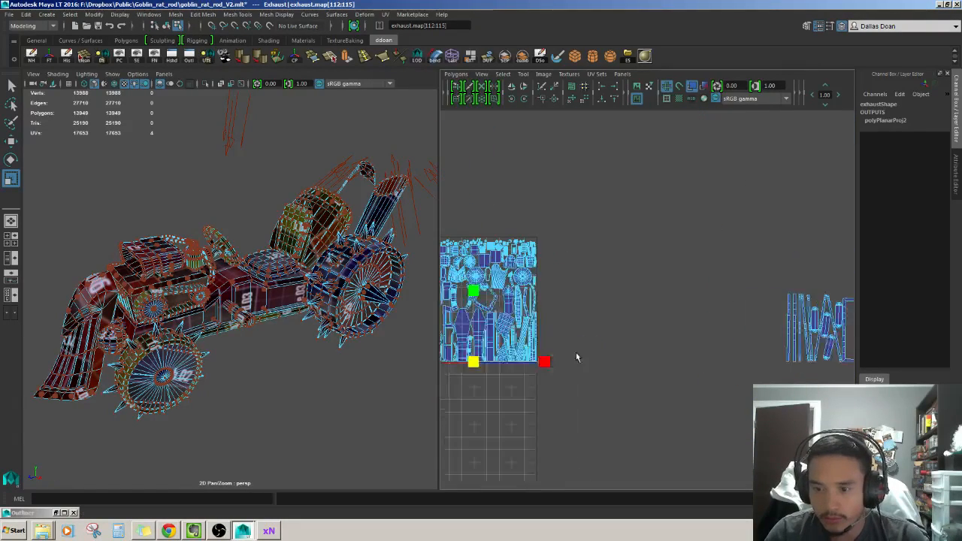
pyautogui.keyDown('alt'); pyautogui.moveTo(558, 344); pyautogui.dragTo(668, 303, button='middle'); pyautogui.keyUp('alt')
pyautogui.scroll(7, 661, 303)
pyautogui.keyDown('alt'); pyautogui.moveTo(459, 248); pyautogui.dragTo(719, 516, button='middle'); pyautogui.keyUp('alt')
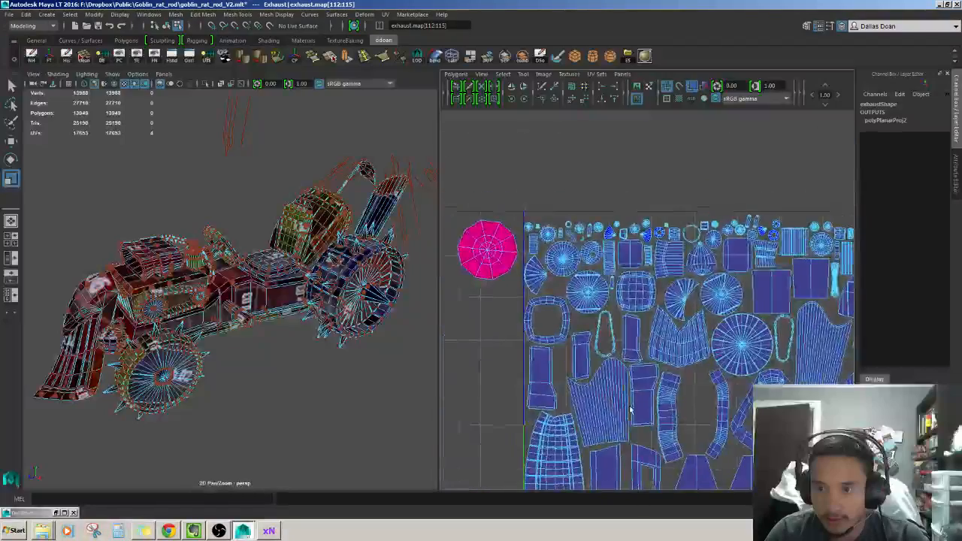
pyautogui.keyDown('alt'); pyautogui.moveTo(630, 408); pyautogui.dragTo(540, 104, button='middle'); pyautogui.keyUp('alt')
pyautogui.scroll(6, 635, 342)
pyautogui.scroll(5, 635, 342)
pyautogui.keyDown('alt'); pyautogui.moveTo(653, 324); pyautogui.dragTo(645, 181, button='middle'); pyautogui.keyUp('alt')
pyautogui.scroll(6, 647, 256)
pyautogui.click(534, 342)
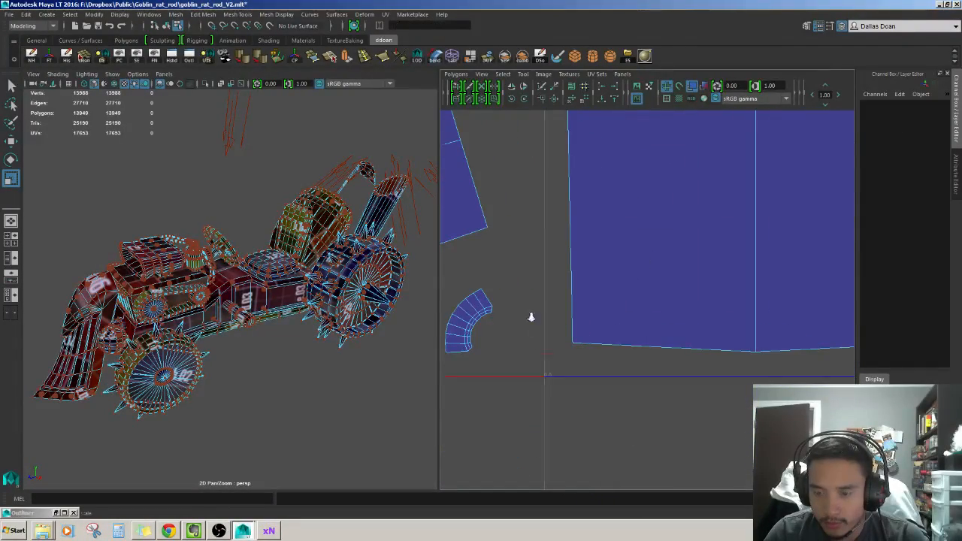
pyautogui.scroll(-15, 530, 318)
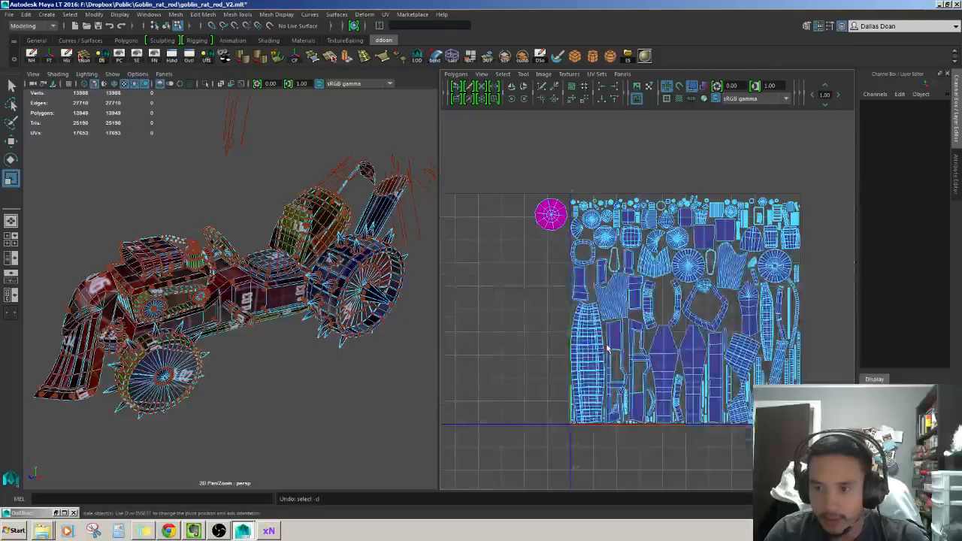
pyautogui.click(607, 348)
pyautogui.keyDown('alt'); pyautogui.moveTo(617, 375); pyautogui.dragTo(599, 313, button='middle'); pyautogui.keyUp('alt')
pyautogui.keyDown('alt'); pyautogui.moveTo(594, 326); pyautogui.dragTo(763, 395, button='right'); pyautogui.keyUp('alt')
pyautogui.keyDown('alt'); pyautogui.moveTo(763, 395); pyautogui.dragTo(664, 218, button='middle'); pyautogui.keyUp('alt')
pyautogui.keyDown('alt'); pyautogui.moveTo(663, 218); pyautogui.dragTo(799, 328, button='right'); pyautogui.keyUp('alt')
pyautogui.keyDown('alt'); pyautogui.moveTo(799, 328); pyautogui.dragTo(648, 282, button='middle'); pyautogui.keyUp('alt')
pyautogui.keyDown('alt'); pyautogui.moveTo(647, 281); pyautogui.dragTo(406, 263, button='right'); pyautogui.keyUp('alt')
pyautogui.keyDown('alt'); pyautogui.moveTo(556, 261); pyautogui.dragTo(525, 254, button='right'); pyautogui.keyUp('alt')
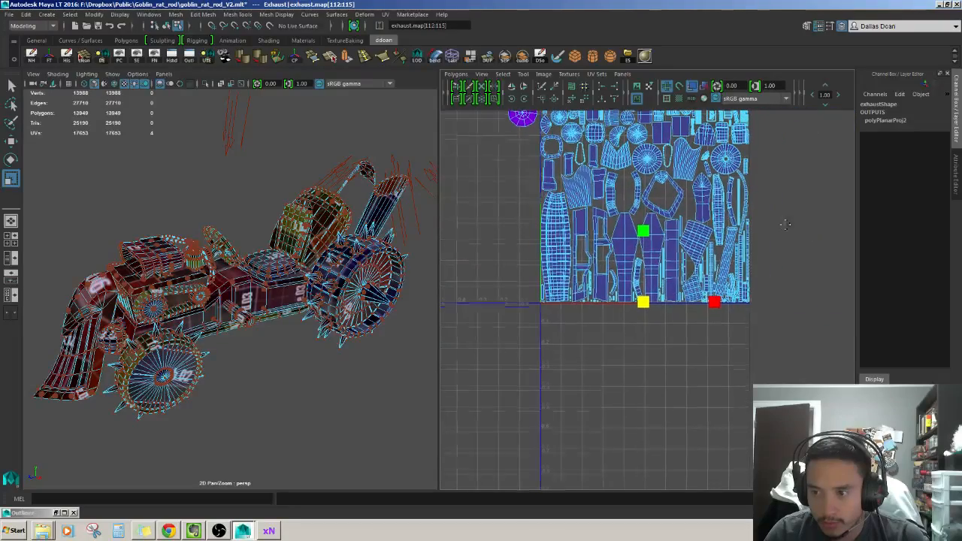
pyautogui.keyDown('alt'); pyautogui.moveTo(784, 226); pyautogui.dragTo(774, 277, button='middle'); pyautogui.keyUp('alt')
pyautogui.hotkey('ctrl', 'z')
pyautogui.hotkey('ctrl', 'z')
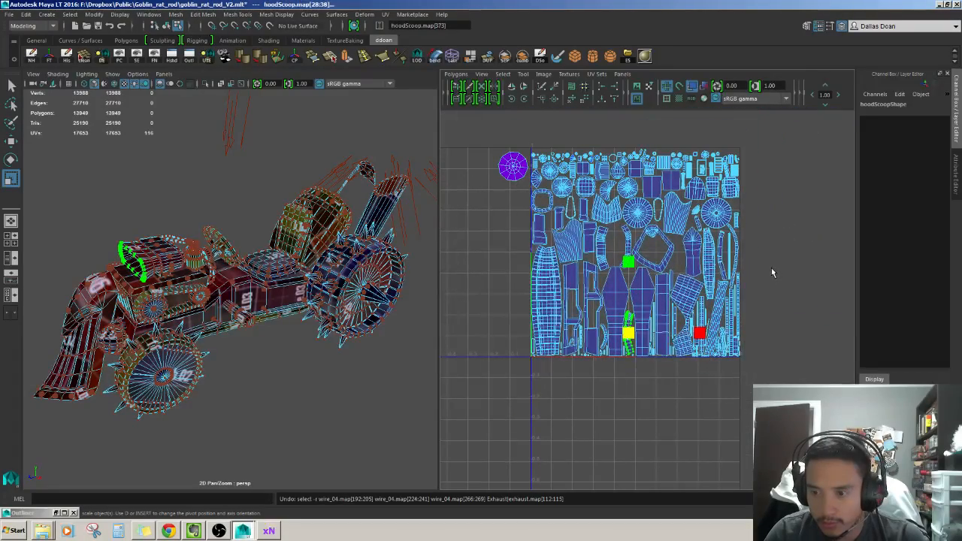
pyautogui.click(705, 367)
# Move the tiny round sparkPlug4 shell into the gap between the tall rectangular shell and the curved gridded shell, and enlarge it.
pyautogui.scroll(10, 705, 367)
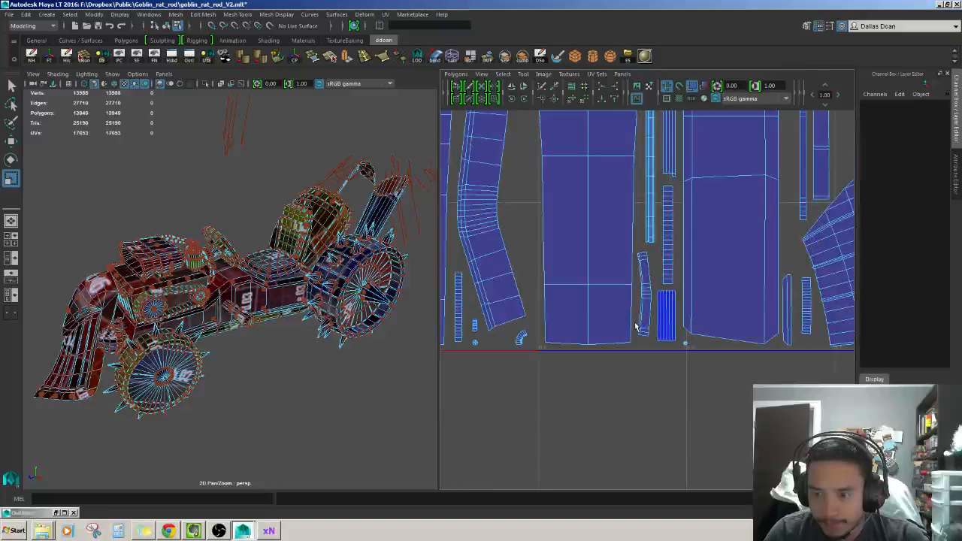
pyautogui.keyDown('alt'); pyautogui.moveTo(652, 340); pyautogui.dragTo(687, 354, button='right'); pyautogui.keyUp('alt')
pyautogui.keyDown('alt'); pyautogui.moveTo(687, 354); pyautogui.dragTo(664, 338, button='middle'); pyautogui.keyUp('alt')
pyautogui.keyDown('alt'); pyautogui.moveTo(600, 288); pyautogui.dragTo(681, 265, button='middle'); pyautogui.keyUp('alt')
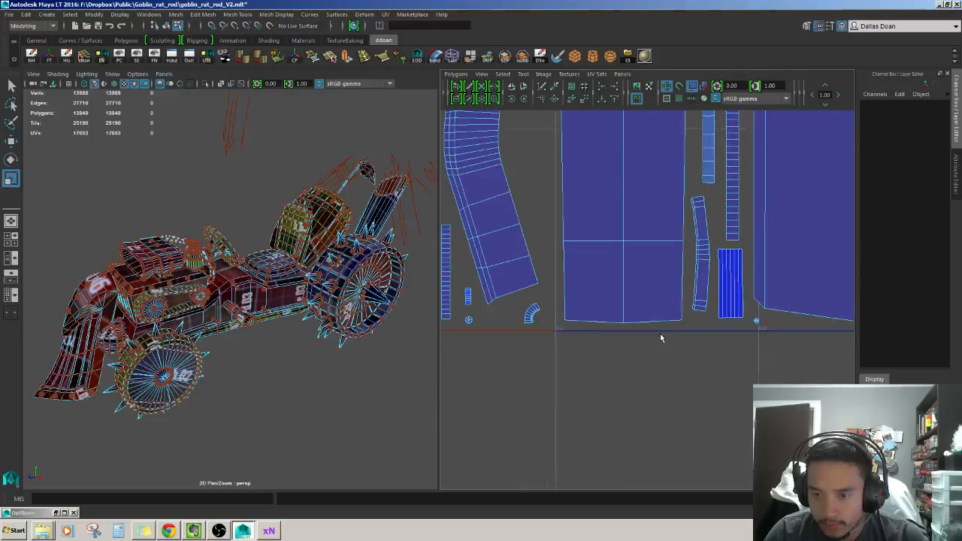
pyautogui.click(757, 323)
pyautogui.keyDown('alt'); pyautogui.moveTo(758, 326); pyautogui.dragTo(680, 354, button='middle'); pyautogui.keyUp('alt')
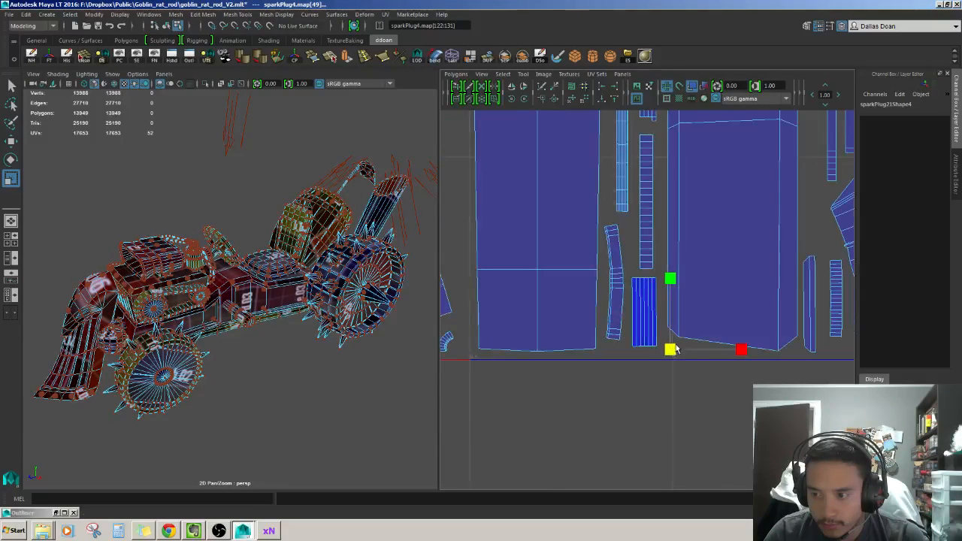
pyautogui.moveTo(690, 346); pyautogui.dragTo(846, 297)
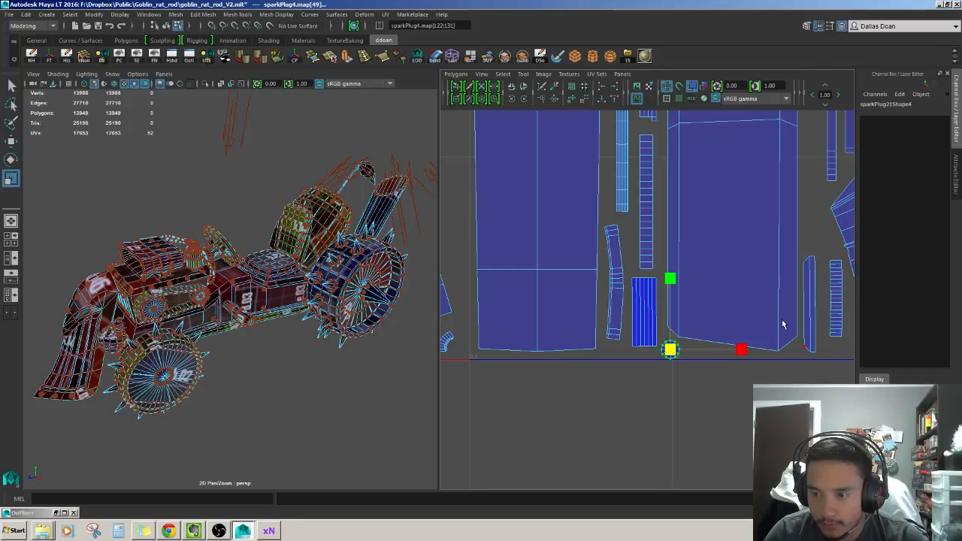
pyautogui.keyDown('alt'); pyautogui.moveTo(783, 324); pyautogui.dragTo(746, 325, button='middle'); pyautogui.keyUp('alt')
pyautogui.press('w')
pyautogui.scroll(-1, 656, 346)
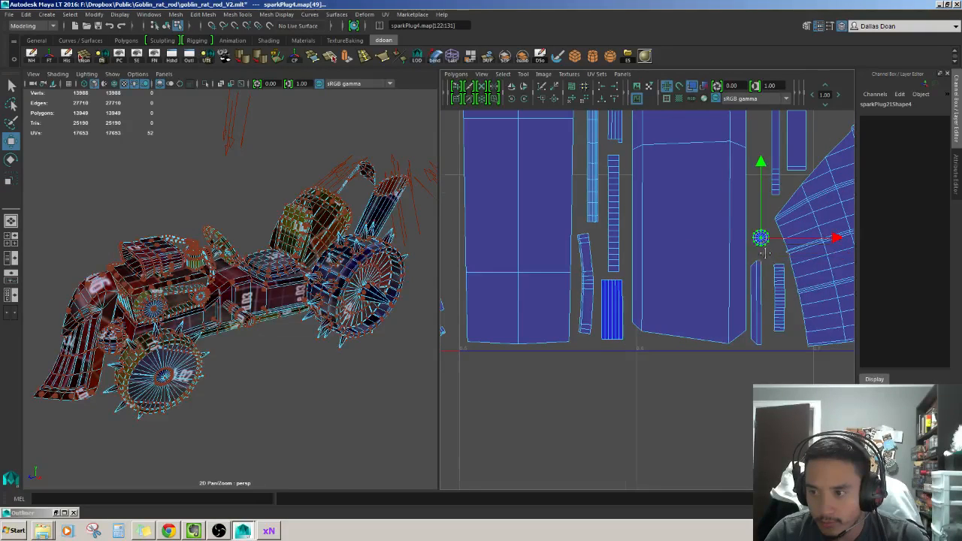
pyautogui.keyDown('alt'); pyautogui.moveTo(764, 253); pyautogui.dragTo(684, 315, button='middle'); pyautogui.keyUp('alt')
pyautogui.moveTo(698, 295); pyautogui.dragTo(683, 306)
pyautogui.press('w')
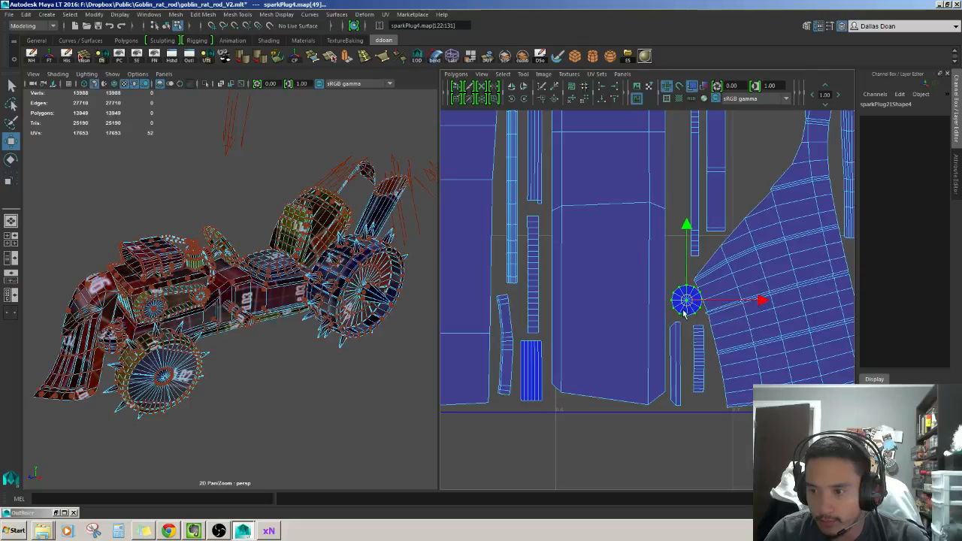
# Select the small curved wire_04 shell below the bent hoodScoop shell and scale it up.
pyautogui.scroll(-5, 653, 350)
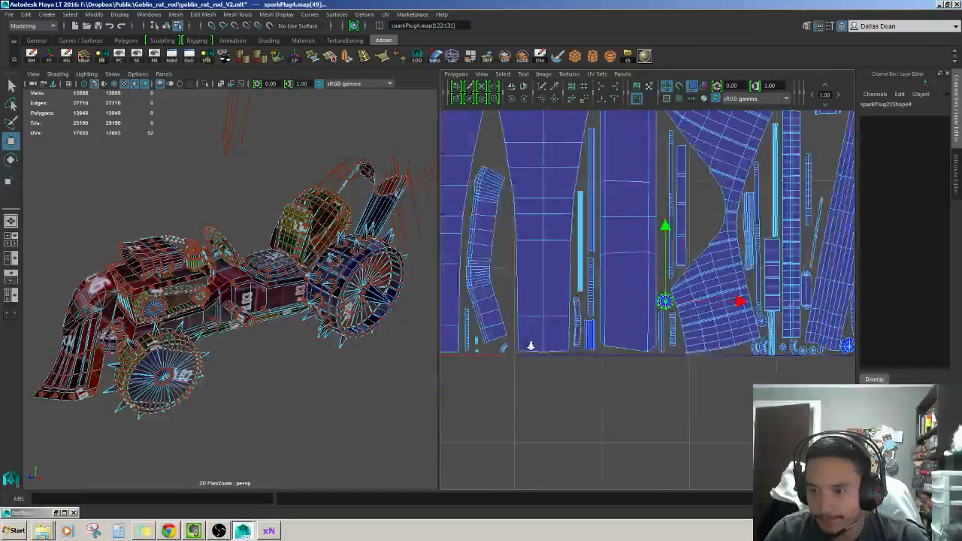
pyautogui.keyDown('alt'); pyautogui.moveTo(531, 346); pyautogui.dragTo(669, 351, button='middle'); pyautogui.keyUp('alt')
pyautogui.scroll(7, 672, 365)
pyautogui.keyDown('alt'); pyautogui.moveTo(676, 392); pyautogui.dragTo(654, 268, button='middle'); pyautogui.keyUp('alt')
pyautogui.click(635, 331)
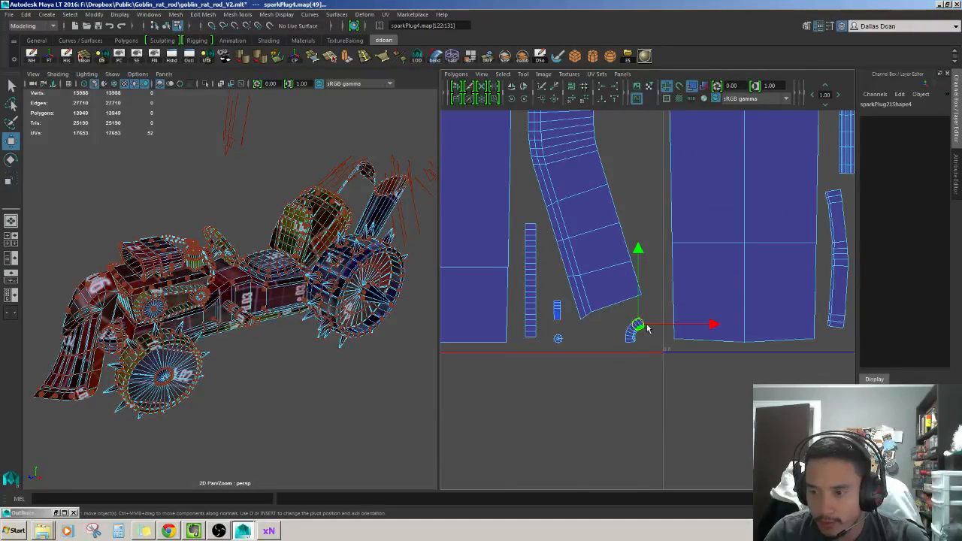
pyautogui.moveTo(663, 313); pyautogui.dragTo(710, 282)
pyautogui.press('w')
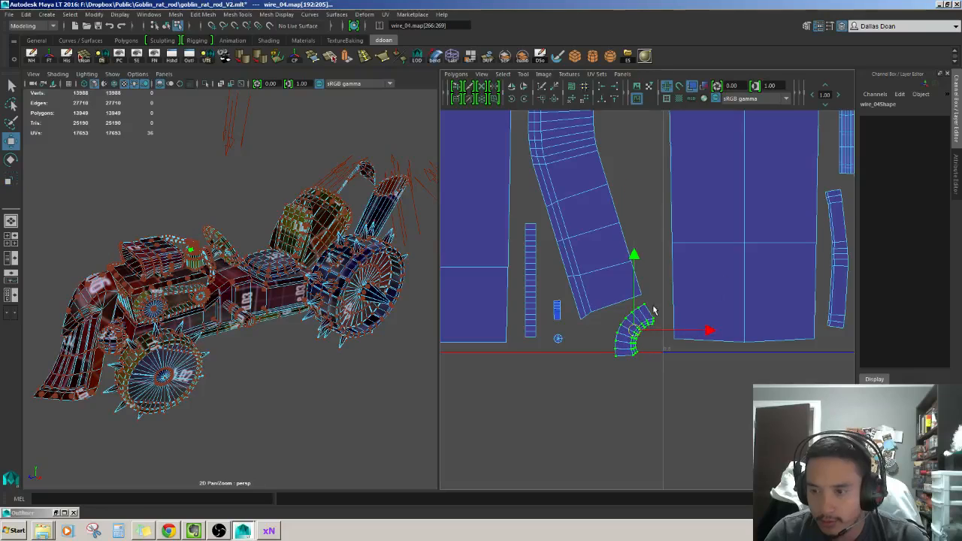
# Rotate the curved wire_04 shell in 45° increments until it opens upward, and tuck it beneath the hoodScoop shell's lower end.
pyautogui.keyDown('alt'); pyautogui.moveTo(654, 306); pyautogui.dragTo(635, 333, button='middle'); pyautogui.keyUp('alt')
pyautogui.scroll(-3, 635, 333)
pyautogui.press('e')
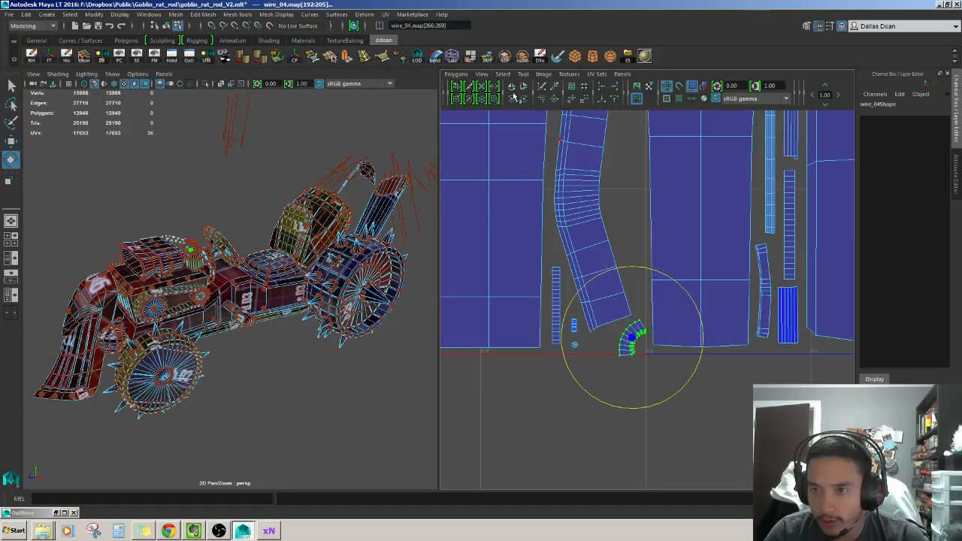
pyautogui.click(512, 100)
pyautogui.click(512, 100)
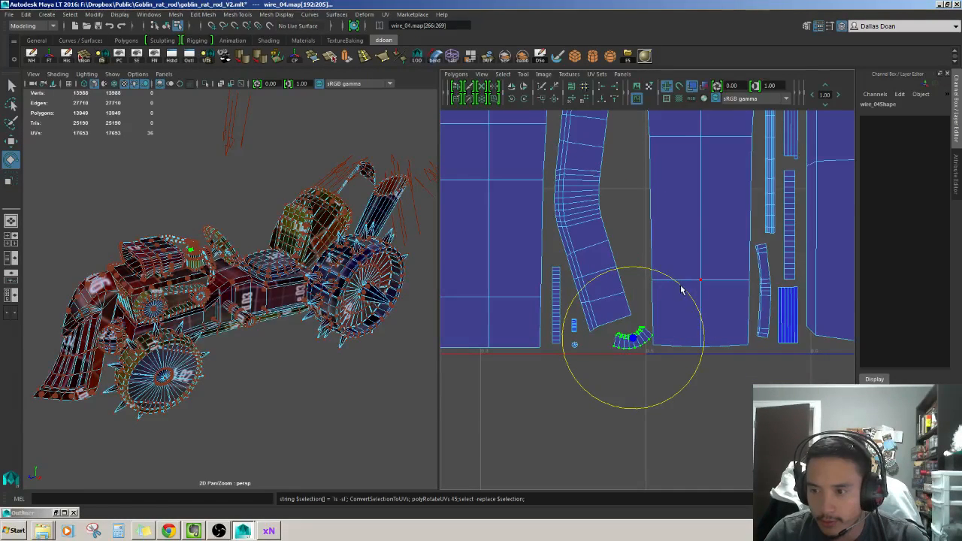
pyautogui.press('w')
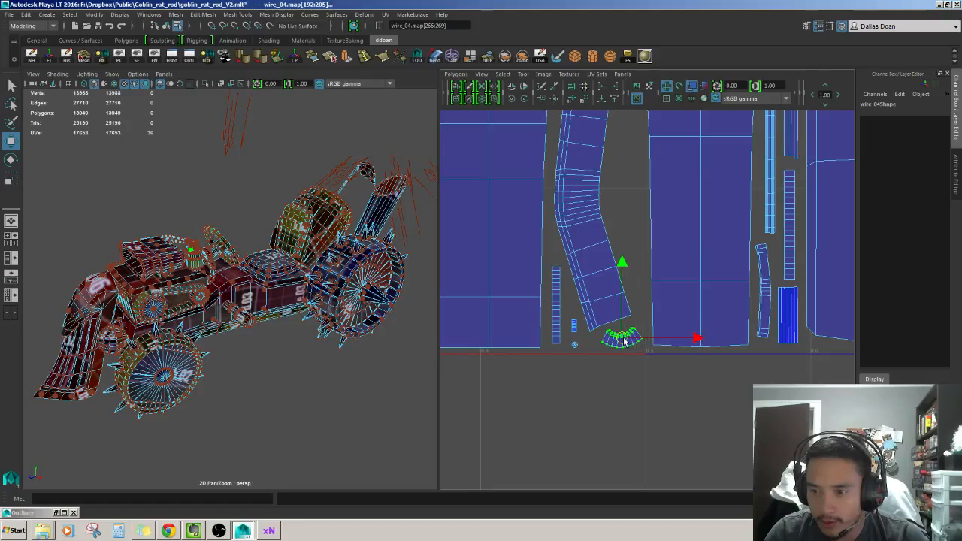
pyautogui.press('w')
pyautogui.keyDown('alt'); pyautogui.moveTo(659, 233); pyautogui.dragTo(651, 293, button='middle'); pyautogui.keyUp('alt')
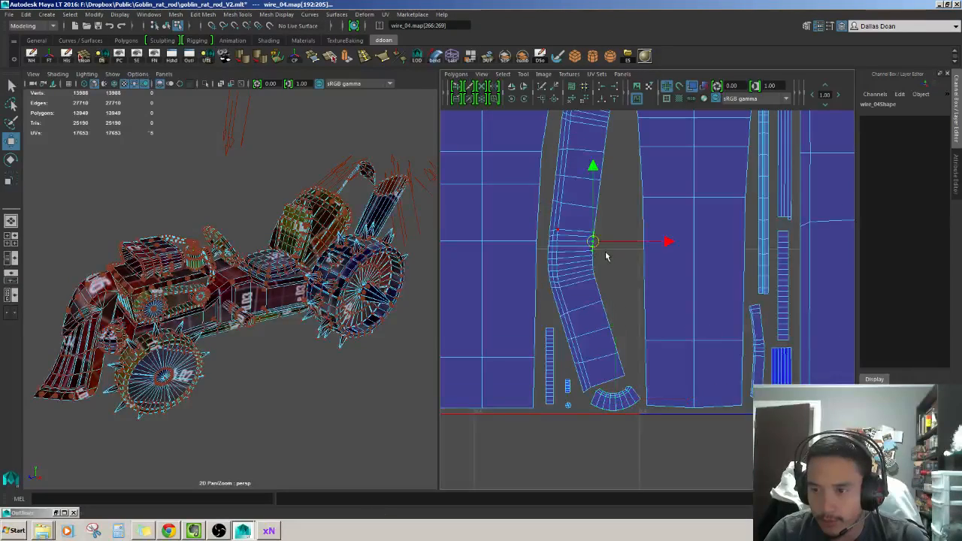
# Move the tiny rectangular sparkPlug4 shell into the gap between the hoodScoop shell's bend and the adjacent tapered panel, and enlarge it.
pyautogui.keyDown('ctrl'); pyautogui.moveTo(606, 256); pyautogui.dragTo(616, 250, button='right'); pyautogui.keyUp('ctrl')
pyautogui.keyDown('alt'); pyautogui.moveTo(615, 251); pyautogui.dragTo(614, 374, button='middle'); pyautogui.keyUp('alt')
pyautogui.scroll(-3, 604, 298)
pyautogui.keyDown('alt'); pyautogui.moveTo(604, 297); pyautogui.dragTo(616, 246, button='middle'); pyautogui.keyUp('alt')
pyautogui.scroll(3, 591, 385)
pyautogui.keyDown('alt'); pyautogui.moveTo(588, 385); pyautogui.dragTo(596, 327, button='middle'); pyautogui.keyUp('alt')
pyautogui.click(592, 342)
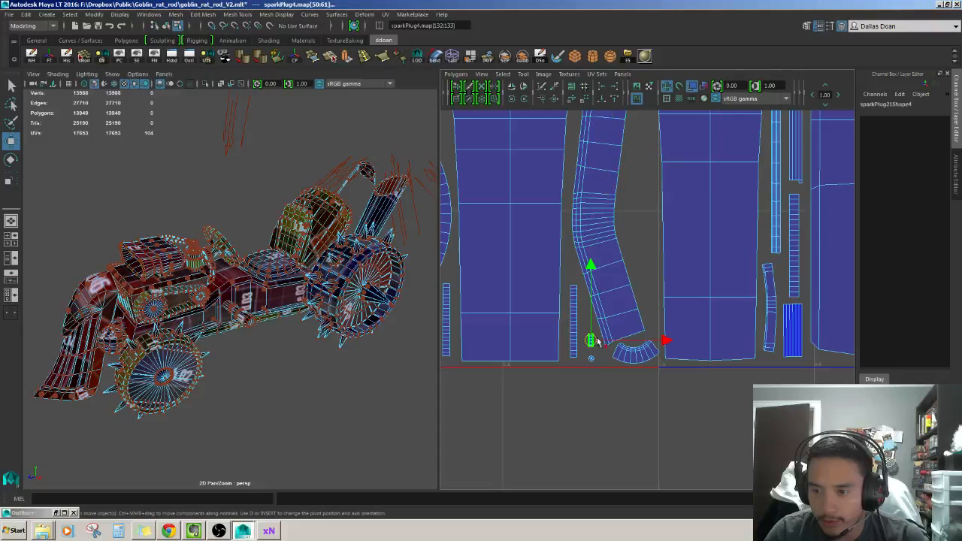
pyautogui.moveTo(591, 342); pyautogui.dragTo(638, 227)
pyautogui.keyDown('alt'); pyautogui.moveTo(639, 227); pyautogui.dragTo(629, 303, button='middle'); pyautogui.keyUp('alt')
pyautogui.press('r')
pyautogui.moveTo(694, 248); pyautogui.dragTo(908, 149)
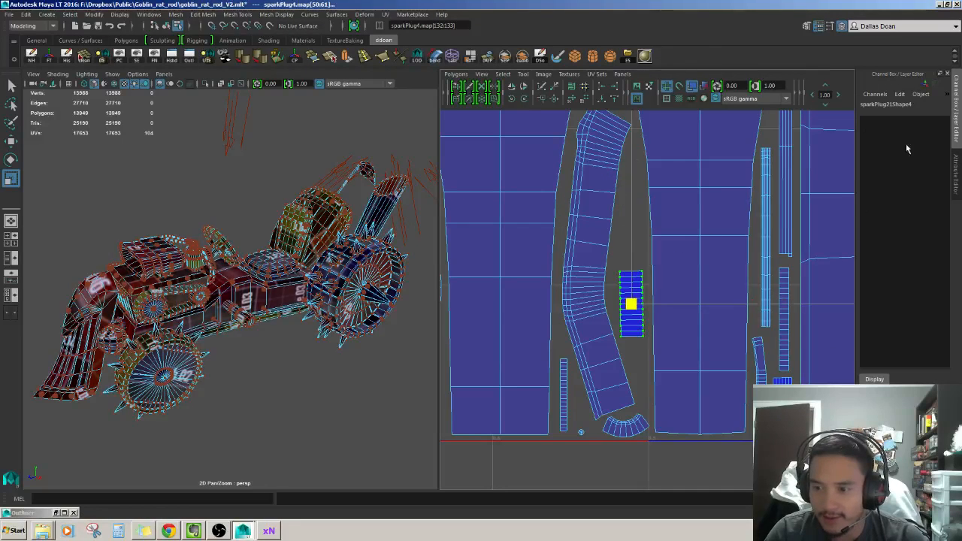
pyautogui.moveTo(634, 303)
pyautogui.mouseDown()
pyautogui.moveTo(639, 348)
pyautogui.moveTo(640, 290)
pyautogui.moveTo(676, 282)
pyautogui.moveTo(630, 285)
pyautogui.mouseUp()
pyautogui.press('w')
# Scale up the narrow speedometer_Small strip and fit it between the tapered panel and the bent hoodScoop shell.
pyautogui.scroll(1, 584, 336)
pyautogui.moveTo(551, 379); pyautogui.dragTo(606, 376)
pyautogui.press('r')
pyautogui.press('w')
pyautogui.moveTo(549, 411); pyautogui.dragTo(546, 395)
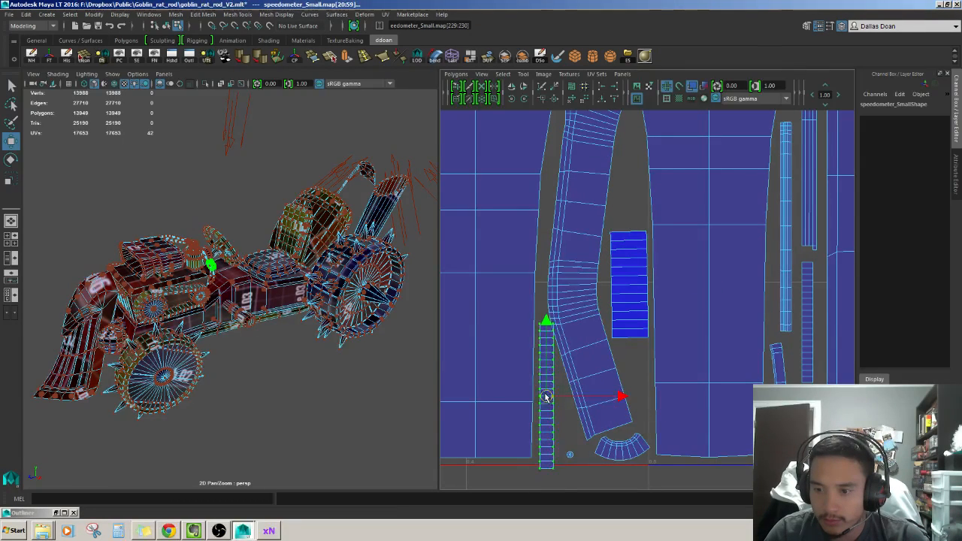
# Move the narrow speedometer_Small strip out of the tapered-panel area into the lower opening of the second frame-shaped chasis shell.
pyautogui.moveTo(591, 353); pyautogui.dragTo(518, 344, button='right')
pyautogui.scroll(-4, 518, 343)
pyautogui.doubleClick(583, 365)
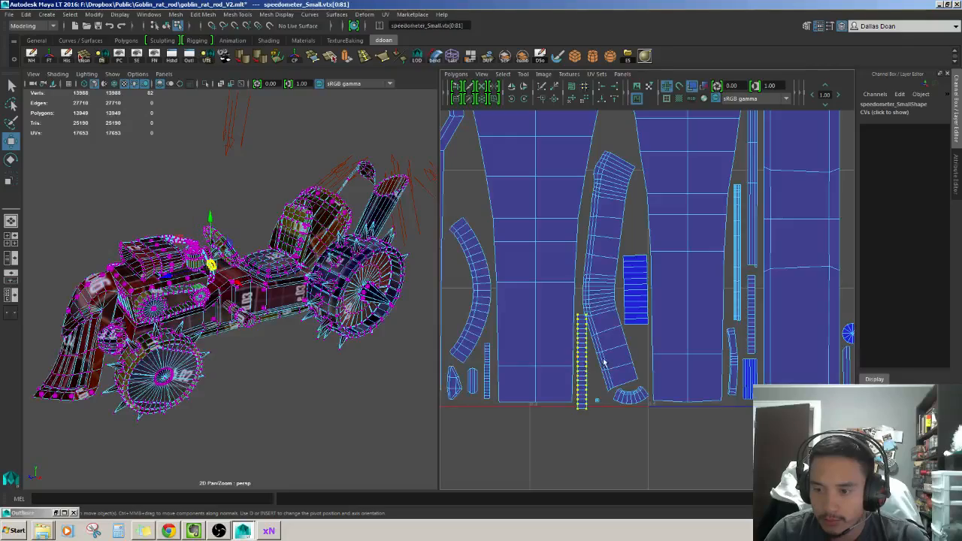
pyautogui.keyDown('alt'); pyautogui.moveTo(603, 364); pyautogui.dragTo(572, 343, button='right'); pyautogui.keyUp('alt')
pyautogui.press('F12')
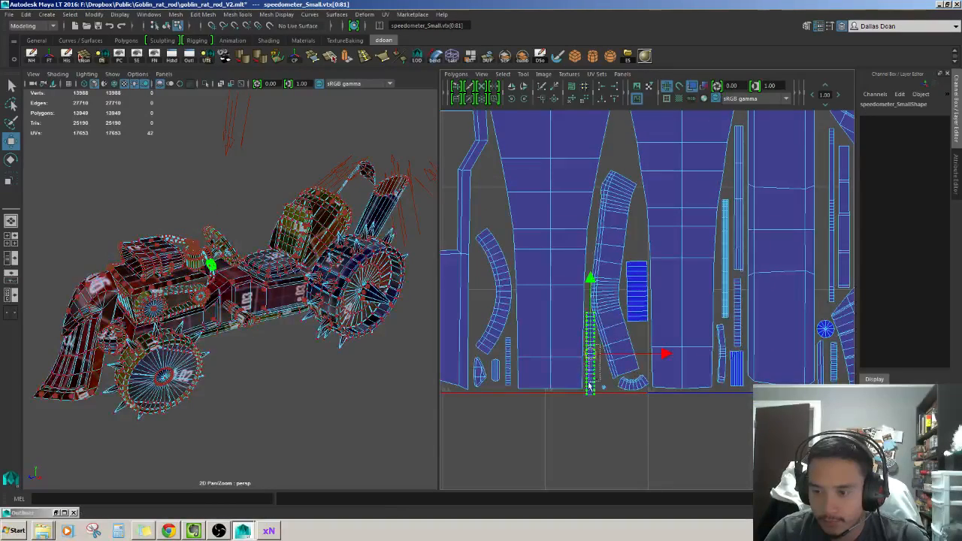
pyautogui.keyDown('alt'); pyautogui.moveTo(591, 384); pyautogui.dragTo(595, 426, button='middle'); pyautogui.keyUp('alt')
pyautogui.keyDown('alt'); pyautogui.moveTo(595, 426); pyautogui.dragTo(621, 352, button='right'); pyautogui.keyUp('alt')
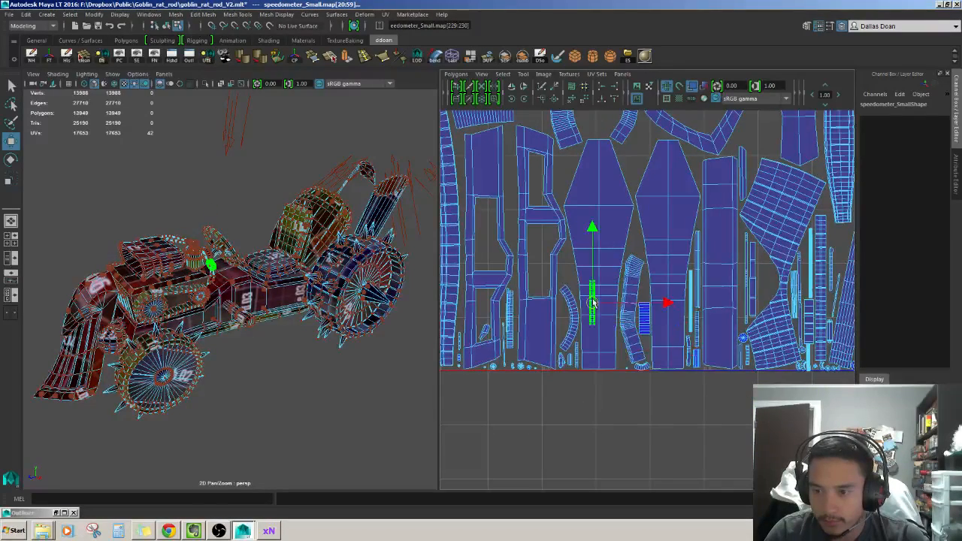
pyautogui.moveTo(593, 302); pyautogui.dragTo(537, 262)
pyautogui.keyDown('alt'); pyautogui.moveTo(546, 271); pyautogui.dragTo(586, 290, button='middle'); pyautogui.keyUp('alt')
pyautogui.keyDown('alt'); pyautogui.moveTo(587, 289); pyautogui.dragTo(612, 360, button='right'); pyautogui.keyUp('alt')
pyautogui.keyDown('alt'); pyautogui.moveTo(594, 346); pyautogui.dragTo(663, 366, button='middle'); pyautogui.keyUp('alt')
pyautogui.moveTo(663, 366)
pyautogui.keyDown('alt'); pyautogui.mouseDown(button='right')
pyautogui.moveTo(687, 369)
pyautogui.moveTo(662, 355)
pyautogui.mouseUp(button='right'); pyautogui.keyUp('alt')
pyautogui.moveTo(576, 302); pyautogui.dragTo(579, 281)
pyautogui.press('w')
pyautogui.keyDown('alt'); pyautogui.moveTo(524, 344); pyautogui.dragTo(600, 373, button='middle'); pyautogui.keyUp('alt')
# Move the narrow vent strip into the gap between the two frame-shaped chasis shells and scale it up.
pyautogui.click(540, 326)
pyautogui.moveTo(556, 323); pyautogui.dragTo(596, 223)
pyautogui.press('w')
pyautogui.keyDown('alt'); pyautogui.moveTo(631, 167); pyautogui.dragTo(620, 344, button='middle'); pyautogui.keyUp('alt')
pyautogui.scroll(-1, 618, 346)
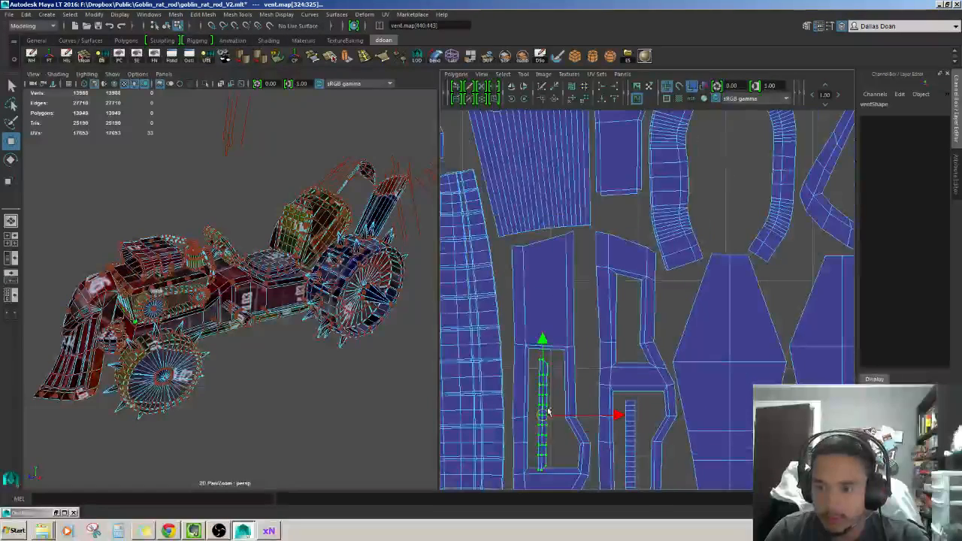
pyautogui.moveTo(547, 409); pyautogui.dragTo(586, 347)
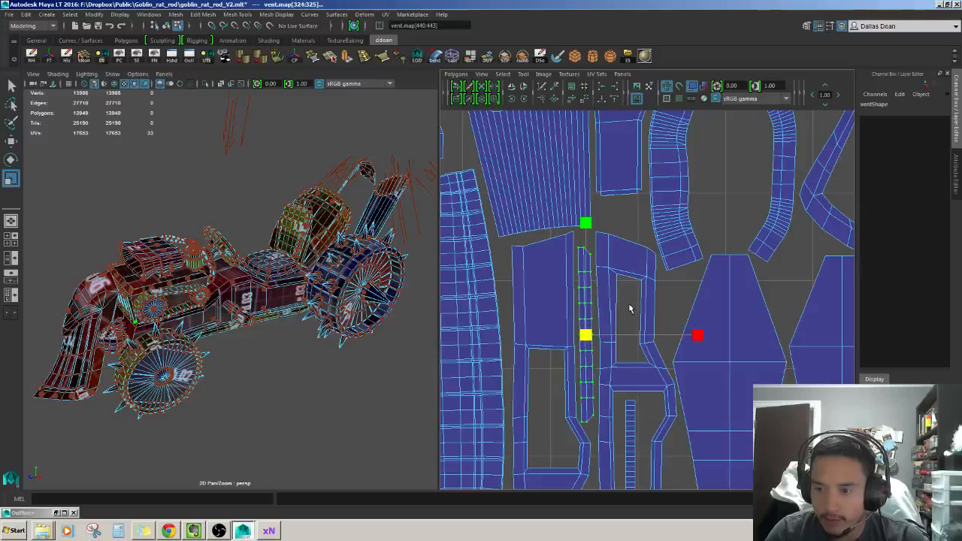
# Examine the lower part of the UV layout around the chasis and wheel tread shells for spacing and free space.
pyautogui.keyDown('alt'); pyautogui.moveTo(563, 468); pyautogui.dragTo(586, 254, button='middle'); pyautogui.keyUp('alt')
pyautogui.scroll(6, 563, 380)
pyautogui.keyDown('alt'); pyautogui.moveTo(537, 407); pyautogui.dragTo(607, 303, button='middle'); pyautogui.keyUp('alt')
pyautogui.scroll(-7, 607, 303)
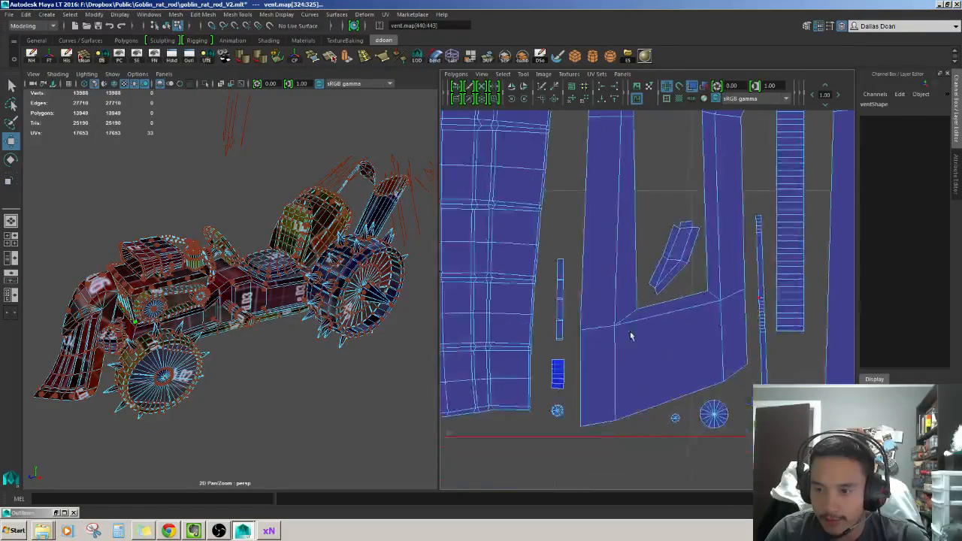
pyautogui.scroll(6, 592, 338)
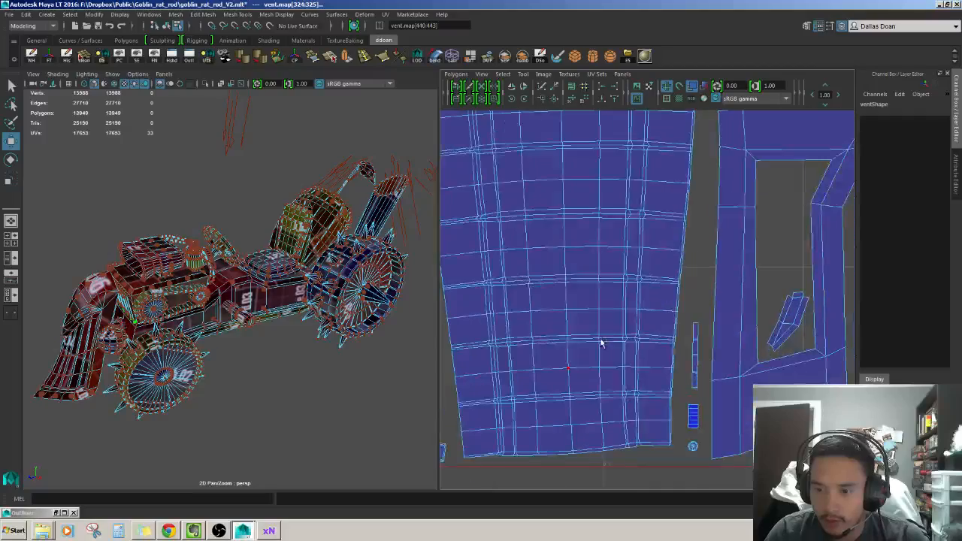
pyautogui.keyDown('alt'); pyautogui.moveTo(601, 342); pyautogui.dragTo(687, 363, button='middle'); pyautogui.keyUp('alt')
pyautogui.keyDown('alt'); pyautogui.moveTo(665, 173); pyautogui.dragTo(697, 451, button='middle'); pyautogui.keyUp('alt')
pyautogui.keyDown('alt'); pyautogui.moveTo(549, 150); pyautogui.dragTo(469, 330, button='middle'); pyautogui.keyUp('alt')
pyautogui.scroll(-8, 603, 379)
# Select the chasis mesh on the vehicle and save the scene.
pyautogui.keyDown('alt'); pyautogui.moveTo(324, 297); pyautogui.dragTo(281, 291); pyautogui.keyUp('alt')
pyautogui.click(275, 336)
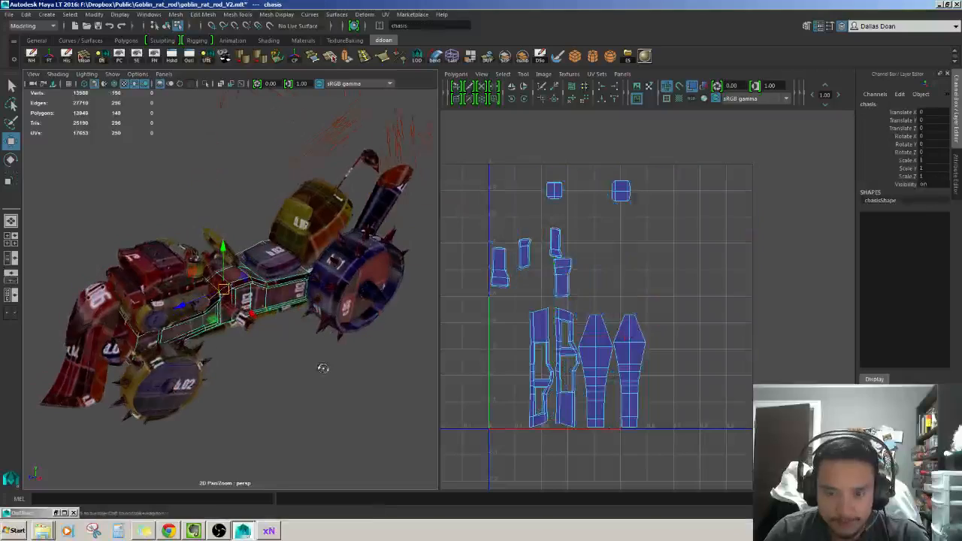
pyautogui.hotkey('ctrl', 's')
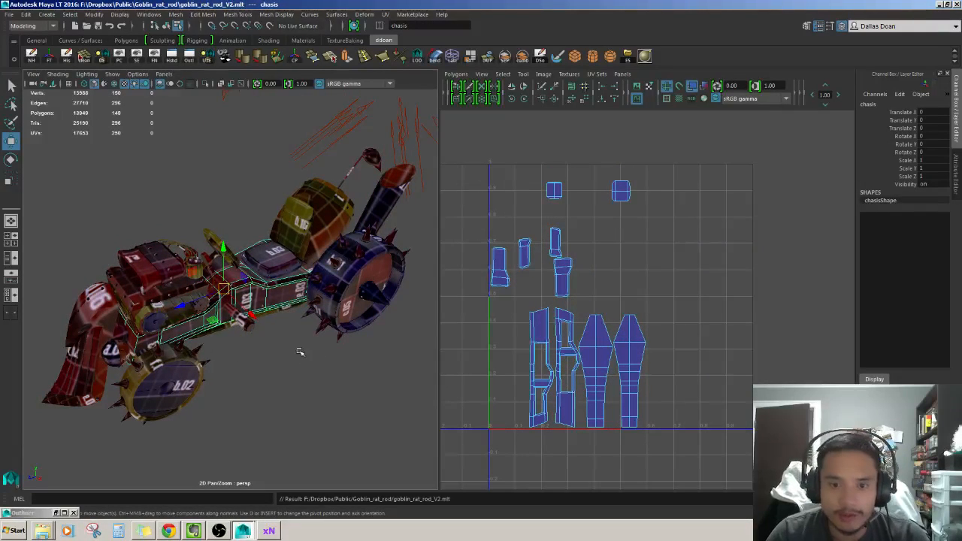
# Examine the wheels, front bumper and rear parts of the hot rod by selecting them in the 3D view.
pyautogui.keyDown('alt'); pyautogui.moveTo(299, 352); pyautogui.dragTo(356, 310); pyautogui.keyUp('alt')
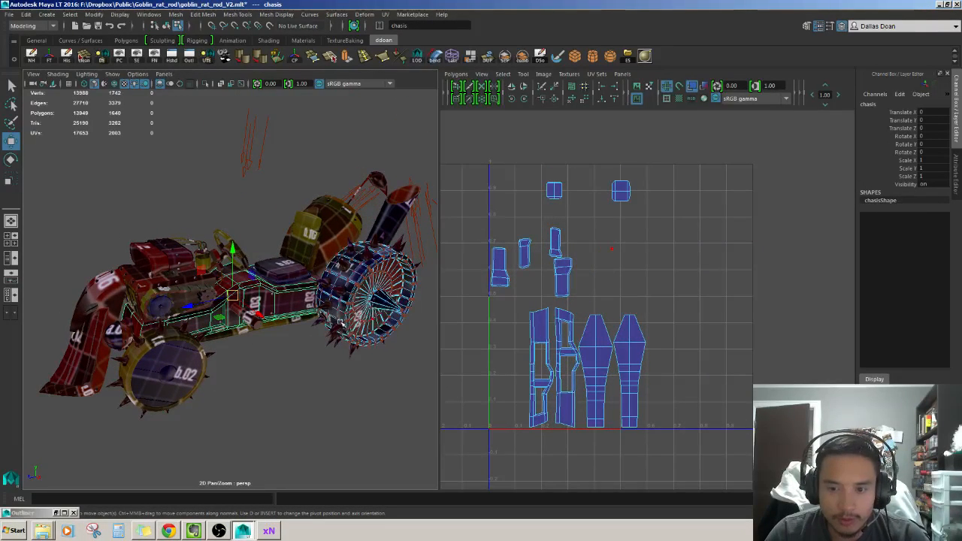
pyautogui.click(340, 324)
pyautogui.click(171, 362)
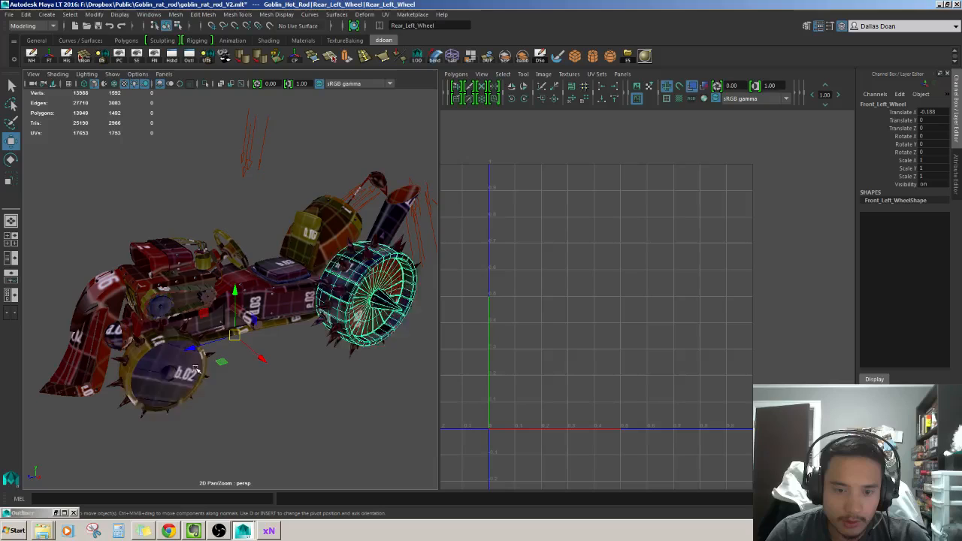
pyautogui.click(104, 306)
pyautogui.click(167, 363)
pyautogui.click(103, 309)
pyautogui.click(169, 363)
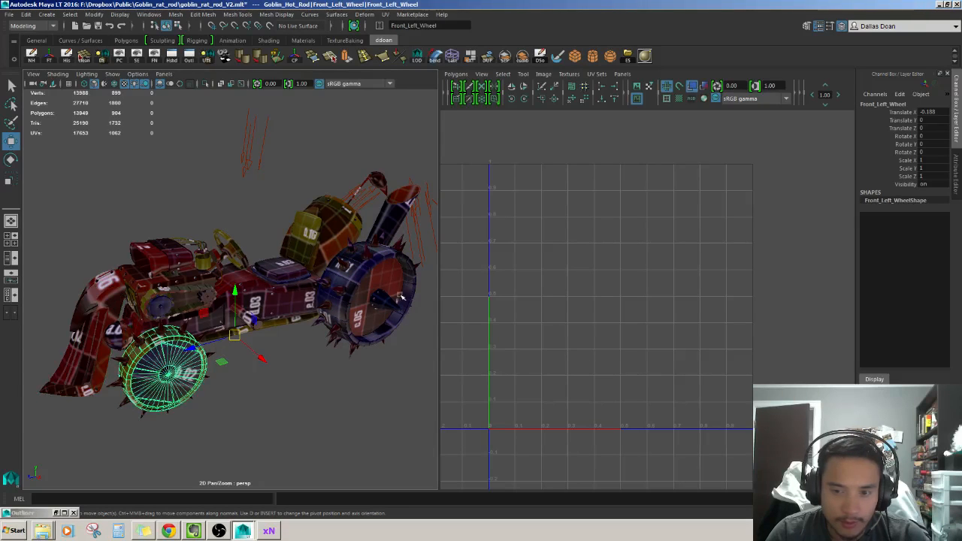
pyautogui.click(401, 298)
pyautogui.click(345, 235)
pyautogui.keyDown('alt'); pyautogui.moveTo(347, 245); pyautogui.dragTo(343, 239); pyautogui.keyUp('alt')
pyautogui.click(370, 325)
pyautogui.keyDown('alt'); pyautogui.moveTo(380, 340); pyautogui.dragTo(337, 359); pyautogui.keyUp('alt')
pyautogui.click(286, 384)
pyautogui.keyDown('alt'); pyautogui.moveTo(275, 389); pyautogui.dragTo(282, 389); pyautogui.keyUp('alt')
# Select the Rear_Left_Wheel mesh on the vehicle.
pyautogui.click(329, 306)
pyautogui.keyDown('alt'); pyautogui.moveTo(280, 413); pyautogui.dragTo(288, 411, button='middle'); pyautogui.keyUp('alt')
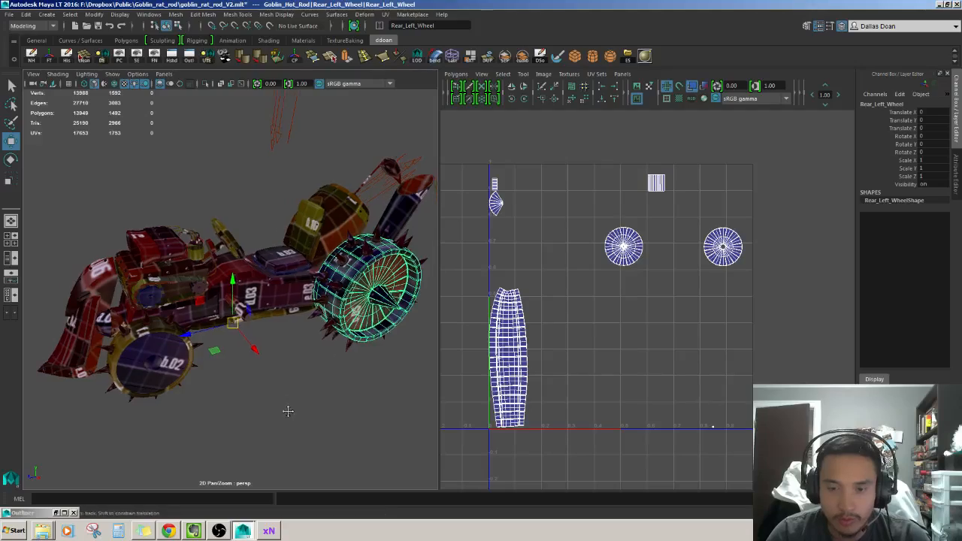
pyautogui.keyDown('alt'); pyautogui.moveTo(288, 411); pyautogui.dragTo(315, 389); pyautogui.keyUp('alt')
pyautogui.click(338, 382)
pyautogui.click(348, 337)
pyautogui.scroll(3, 361, 382)
pyautogui.keyDown('alt'); pyautogui.moveTo(316, 388); pyautogui.dragTo(251, 401, button='right'); pyautogui.keyUp('alt')
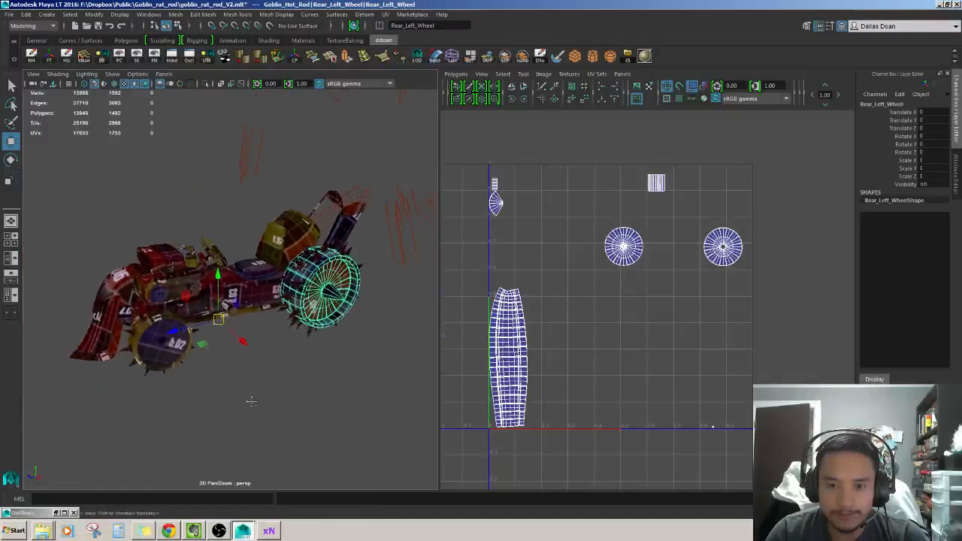
pyautogui.keyDown('alt'); pyautogui.moveTo(251, 401); pyautogui.dragTo(321, 336); pyautogui.keyUp('alt')
pyautogui.scroll(-3, 320, 389)
pyautogui.scroll(2, 320, 389)
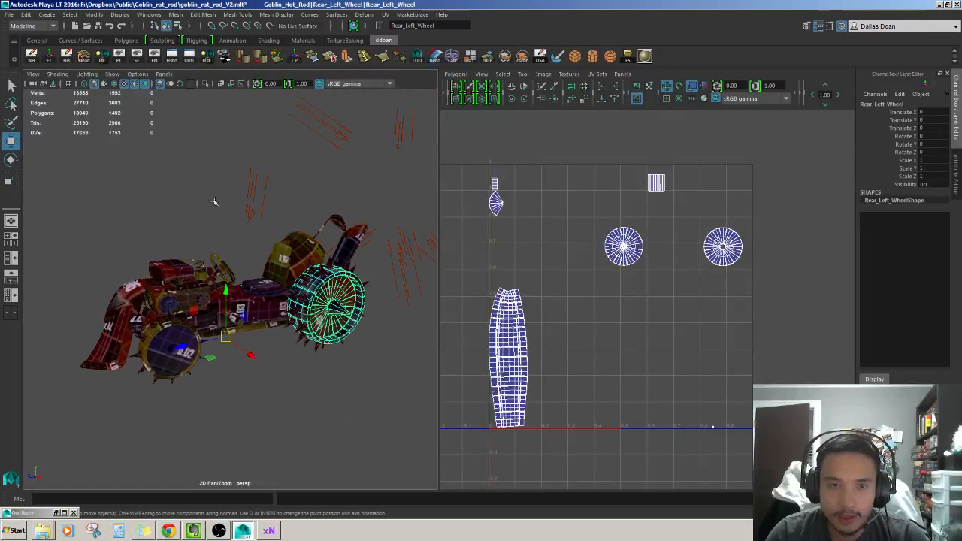
# Begin exporting the selected wheel with OBJexport as the file type and open the bakeAssets folder as destination.
pyautogui.click(22, 17)
pyautogui.moveTo(9, 14)
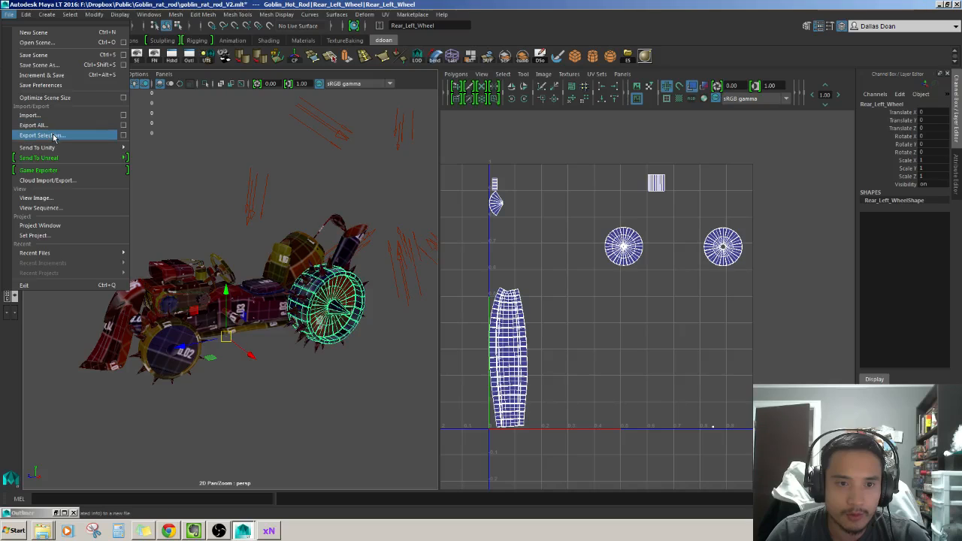
pyautogui.click(450, 294)
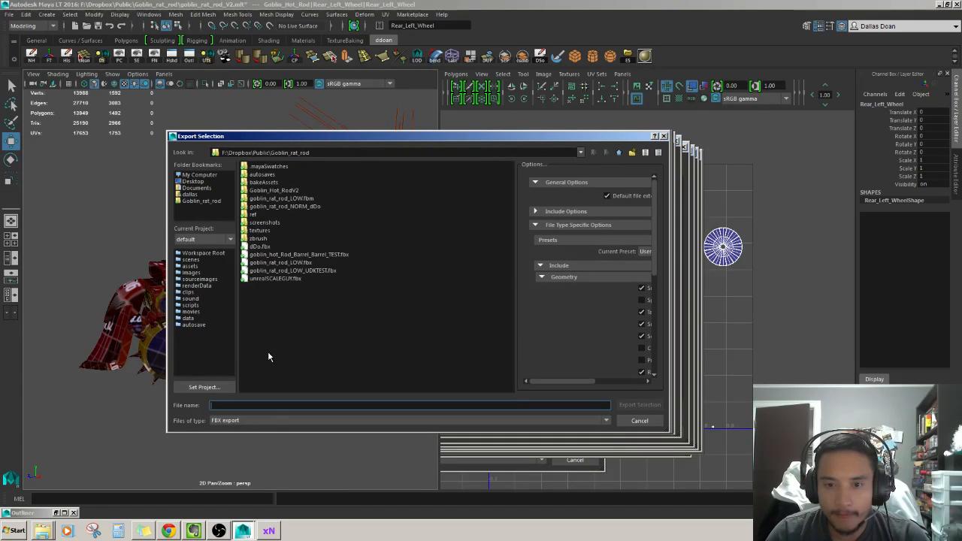
pyautogui.click(258, 421)
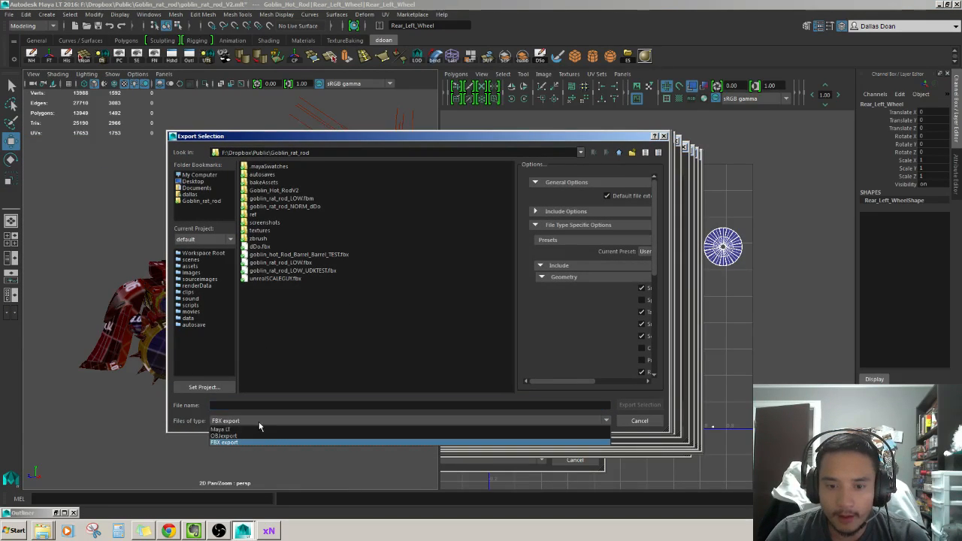
pyautogui.click(224, 436)
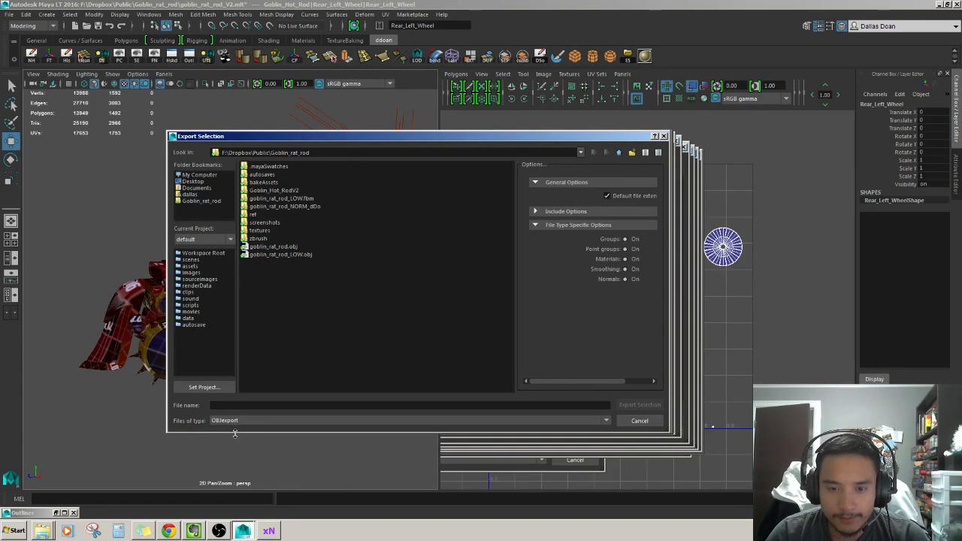
pyautogui.doubleClick(264, 182)
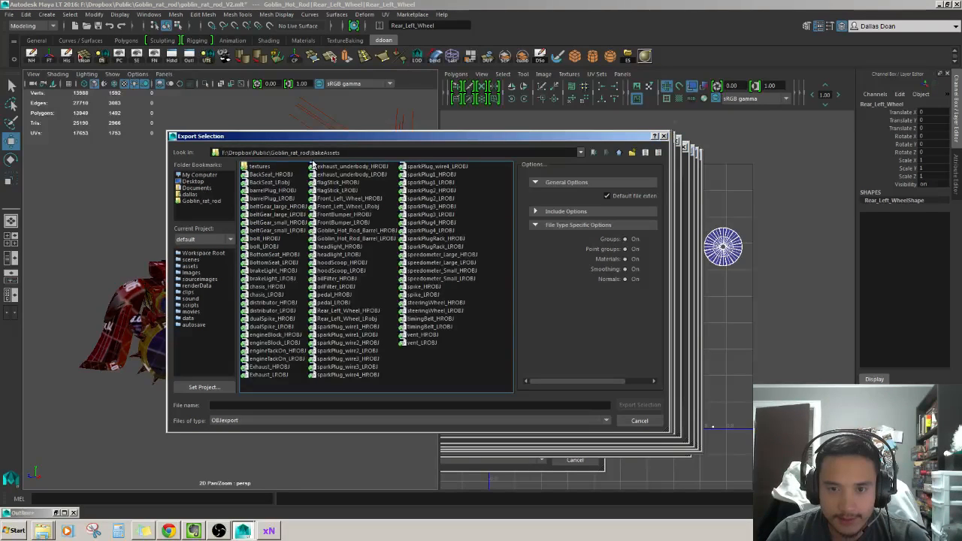
# Export the rear left wheel over its existing low-poly Rear_Left_Wheel OBJ file, then clear the selection.
pyautogui.moveTo(322, 144); pyautogui.dragTo(199, 166)
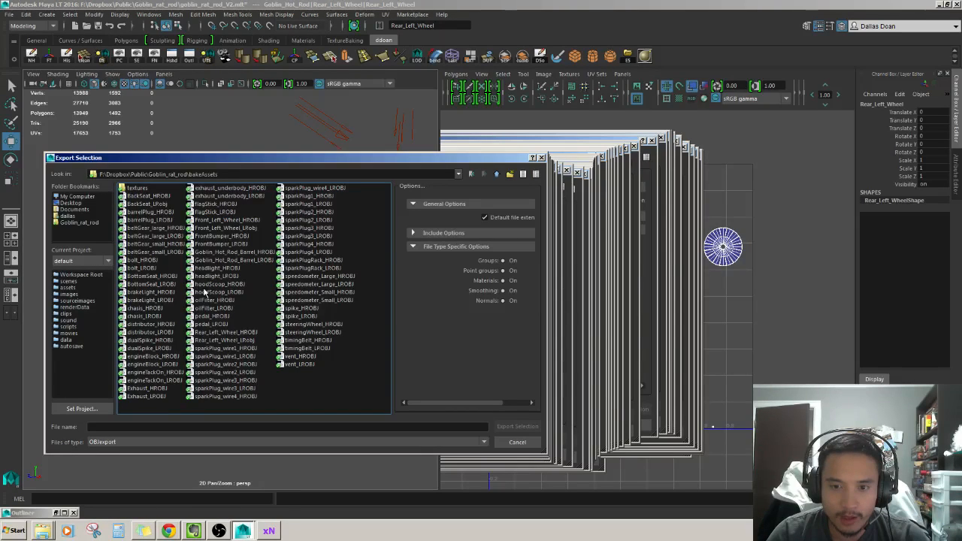
pyautogui.click(224, 340)
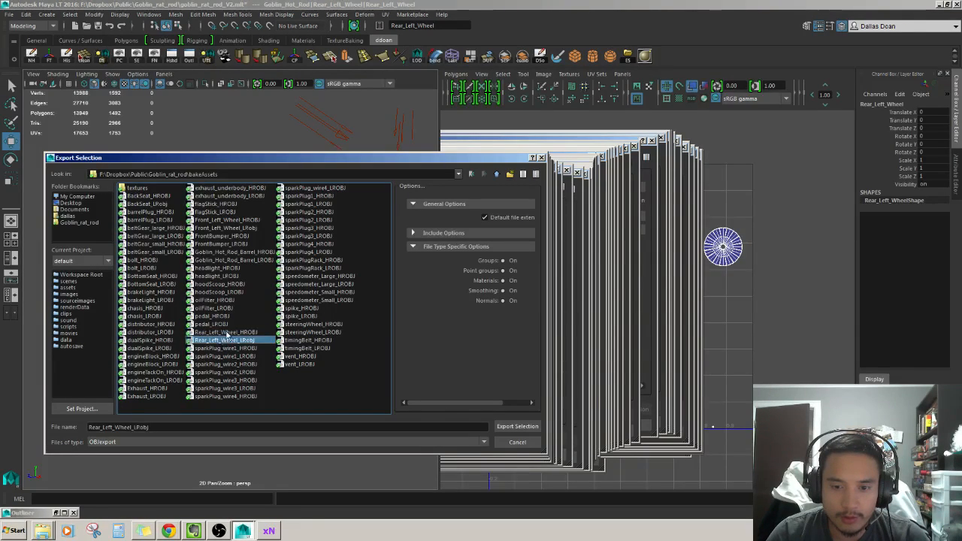
pyautogui.click(531, 424)
pyautogui.click(279, 320)
pyautogui.click(348, 380)
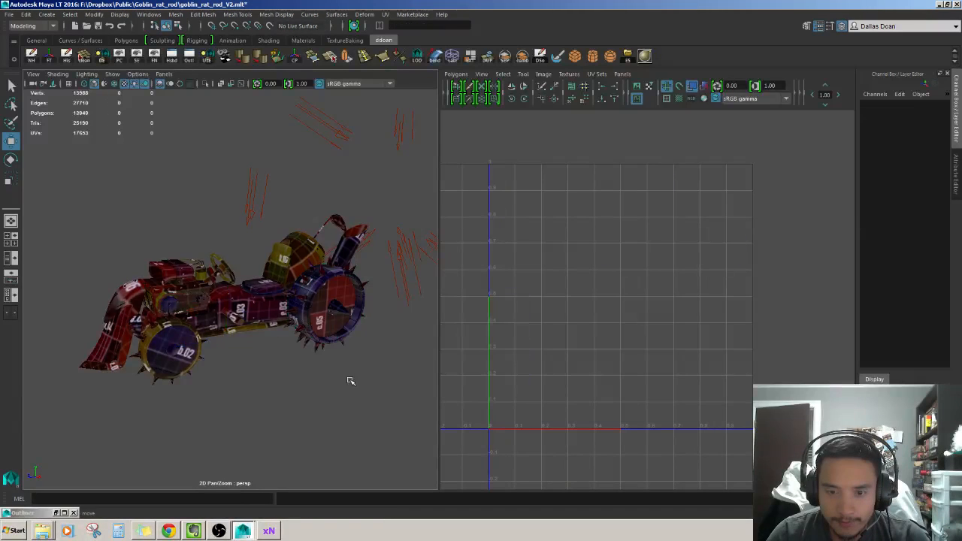
# Select the front left wheel and export it over the existing low-poly Front_Left_Wheel OBJ file in bakeAssets.
pyautogui.keyDown('alt'); pyautogui.moveTo(348, 380); pyautogui.dragTo(258, 369); pyautogui.keyUp('alt')
pyautogui.scroll(5, 301, 369)
pyautogui.scroll(-3, 295, 353)
pyautogui.scroll(3, 243, 363)
pyautogui.click(198, 384)
pyautogui.scroll(-3, 284, 358)
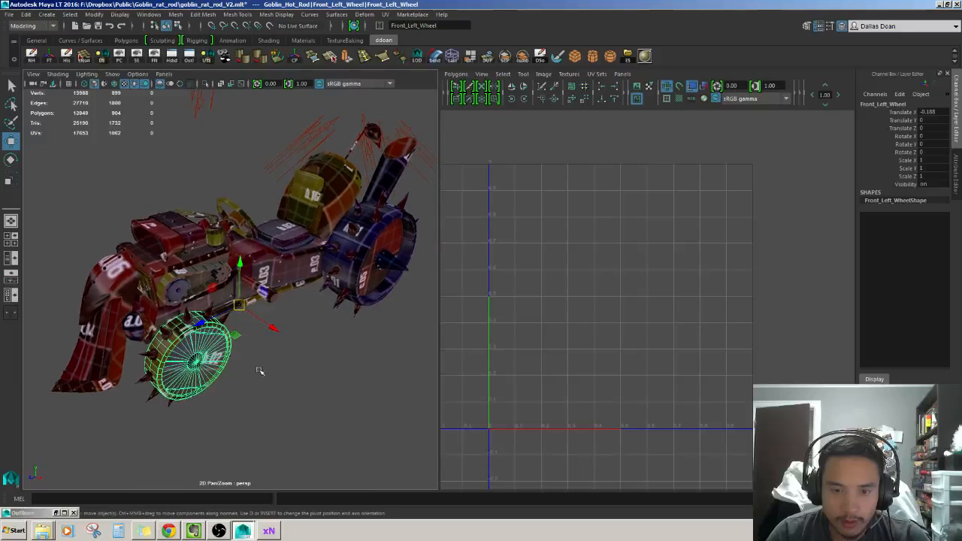
pyautogui.click(10, 15)
pyautogui.click(54, 137)
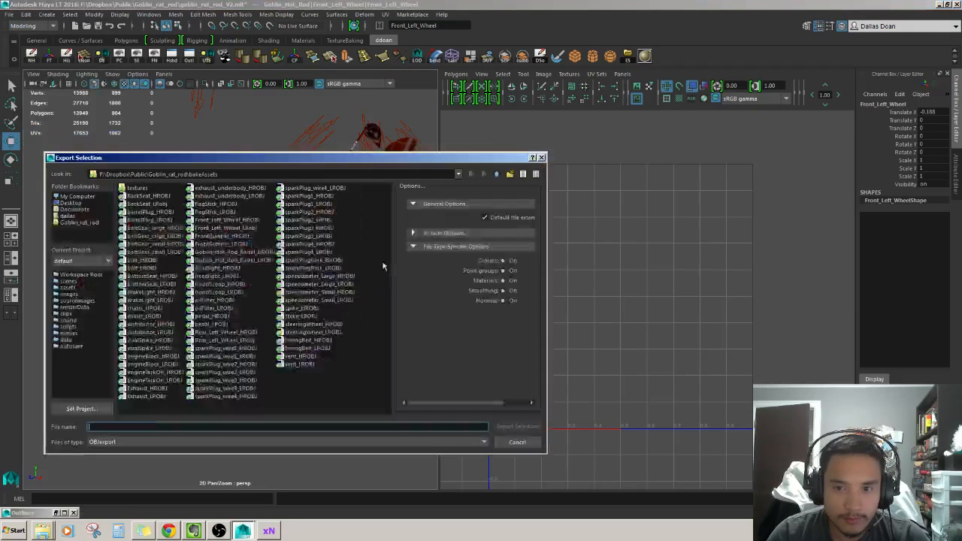
pyautogui.click(226, 219)
pyautogui.click(225, 227)
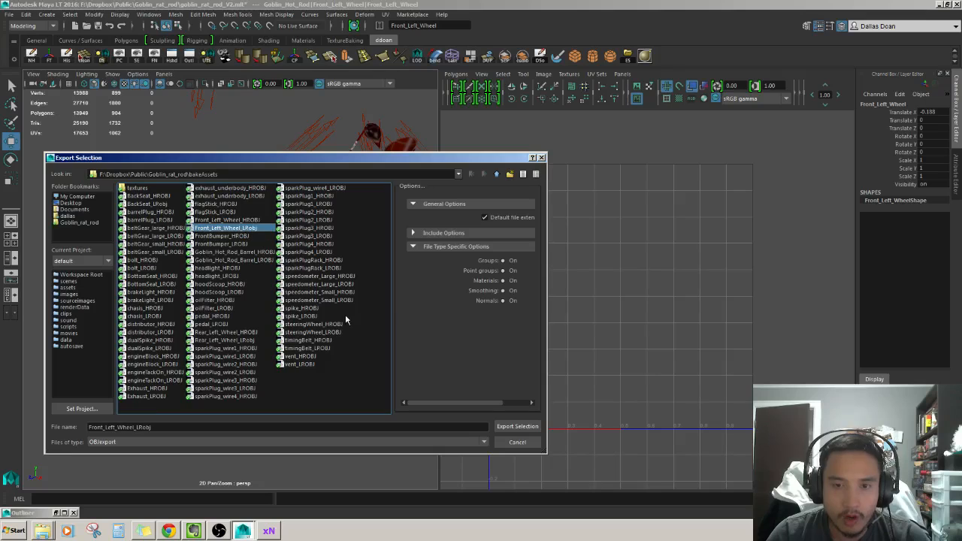
pyautogui.click(516, 427)
pyautogui.click(286, 319)
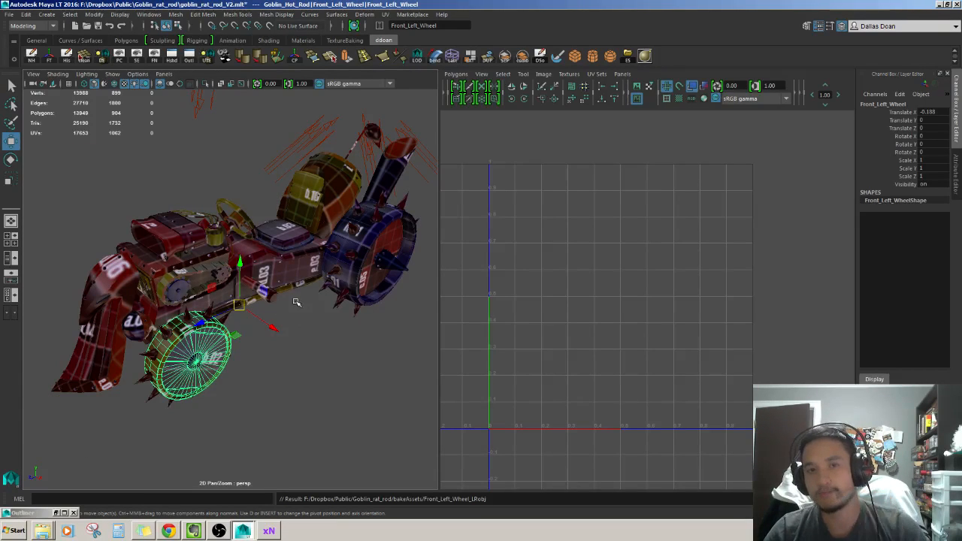
# Select the front bumper mesh and export it over the existing low-poly FrontBumper OBJ file in bakeAssets.
pyautogui.keyDown('alt'); pyautogui.moveTo(298, 299); pyautogui.dragTo(341, 317); pyautogui.keyUp('alt')
pyautogui.click(154, 330)
pyautogui.keyDown('alt'); pyautogui.moveTo(154, 331); pyautogui.dragTo(196, 323); pyautogui.keyUp('alt')
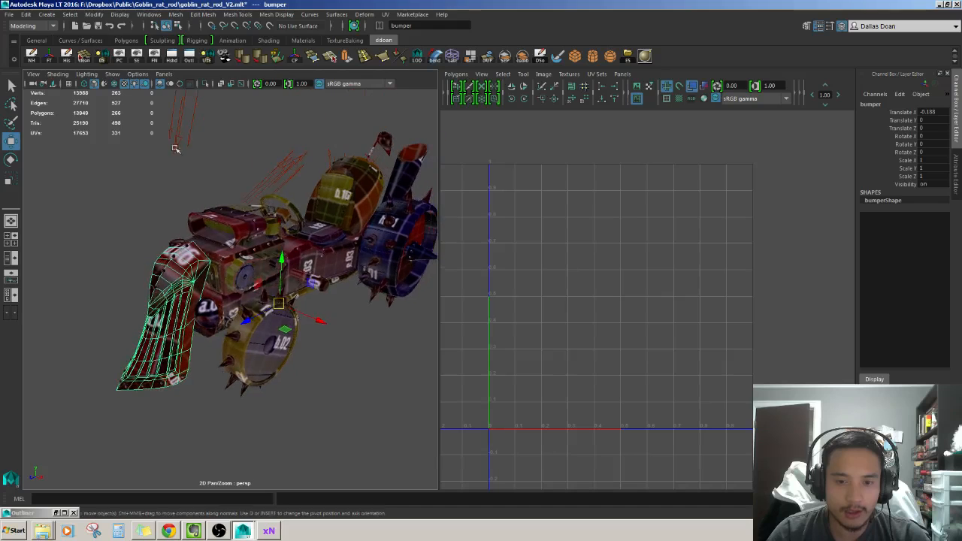
pyautogui.click(9, 15)
pyautogui.click(68, 136)
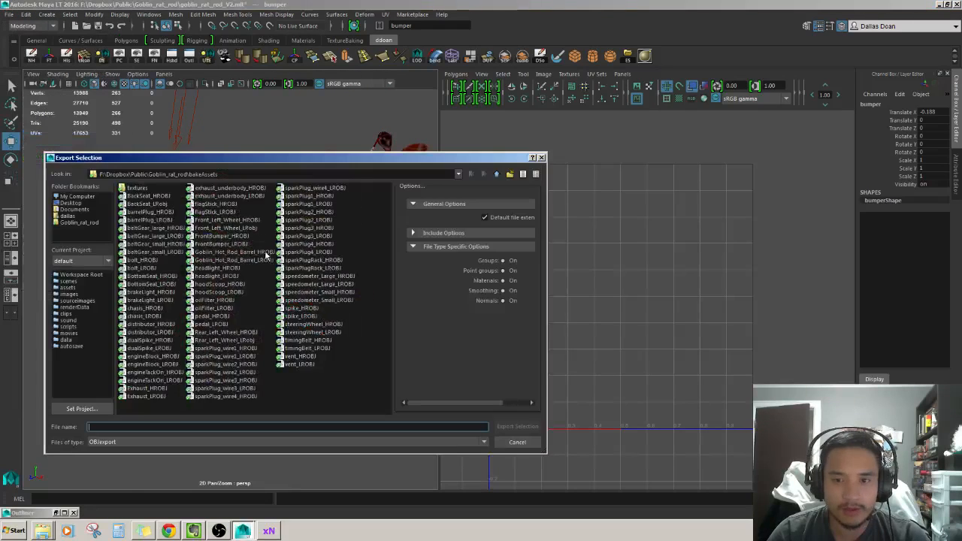
pyautogui.moveTo(229, 160); pyautogui.dragTo(267, 158)
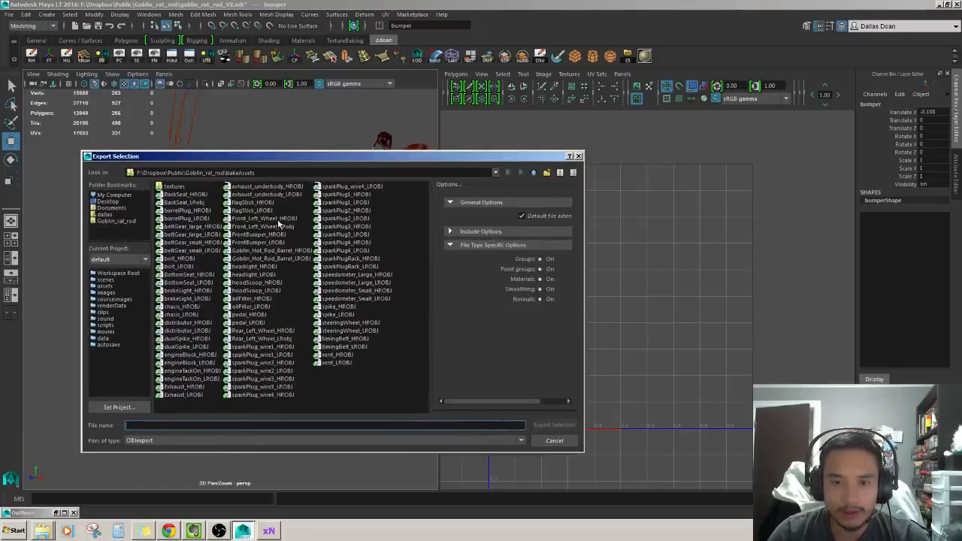
pyautogui.click(248, 242)
pyautogui.click(536, 425)
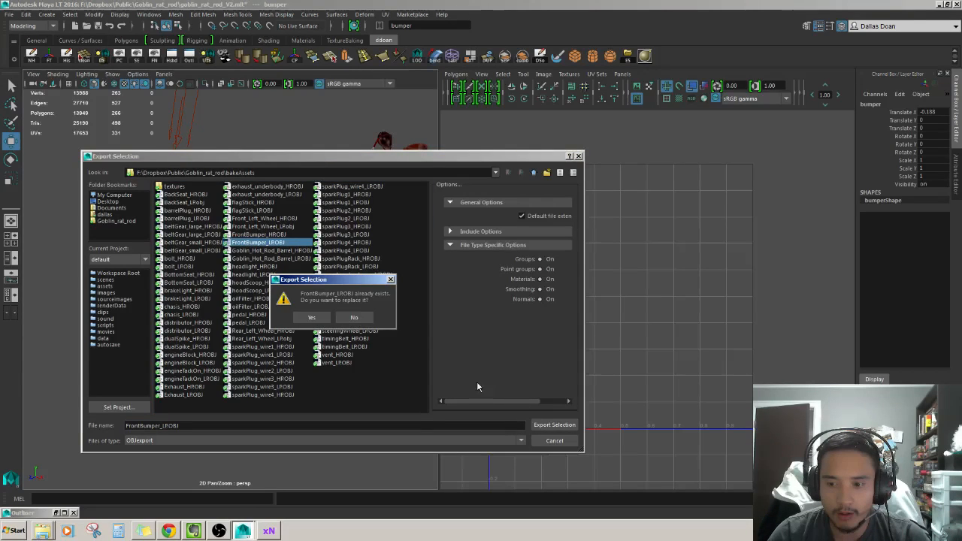
pyautogui.click(309, 319)
# Select the barrel behind the seat and export it over the existing low-poly Goblin_Hot_Rod_Barrel OBJ file, then deselect it.
pyautogui.keyDown('alt'); pyautogui.moveTo(358, 348); pyautogui.dragTo(322, 331); pyautogui.keyUp('alt')
pyautogui.click(354, 265)
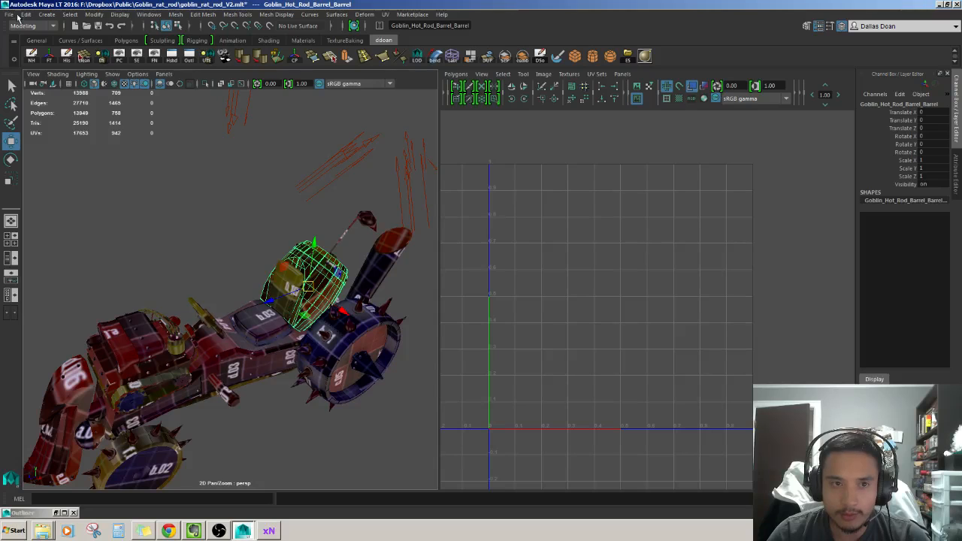
pyautogui.click(9, 15)
pyautogui.click(41, 135)
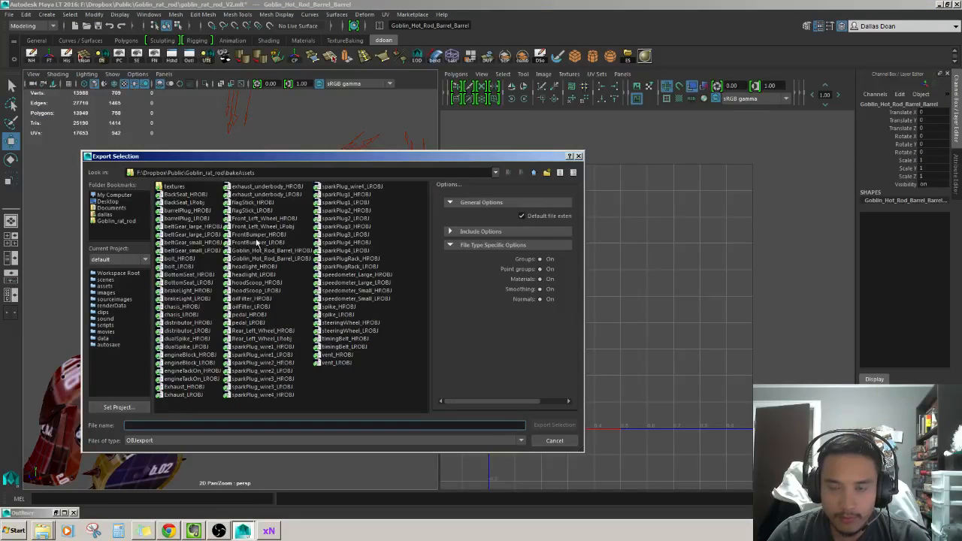
pyautogui.click(280, 251)
pyautogui.click(281, 258)
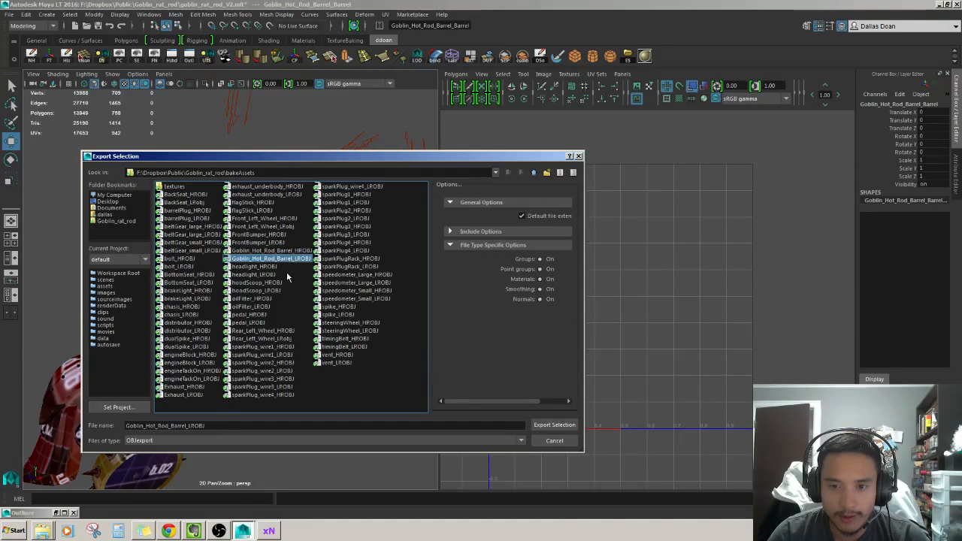
pyautogui.click(554, 424)
pyautogui.click(320, 320)
pyautogui.click(324, 439)
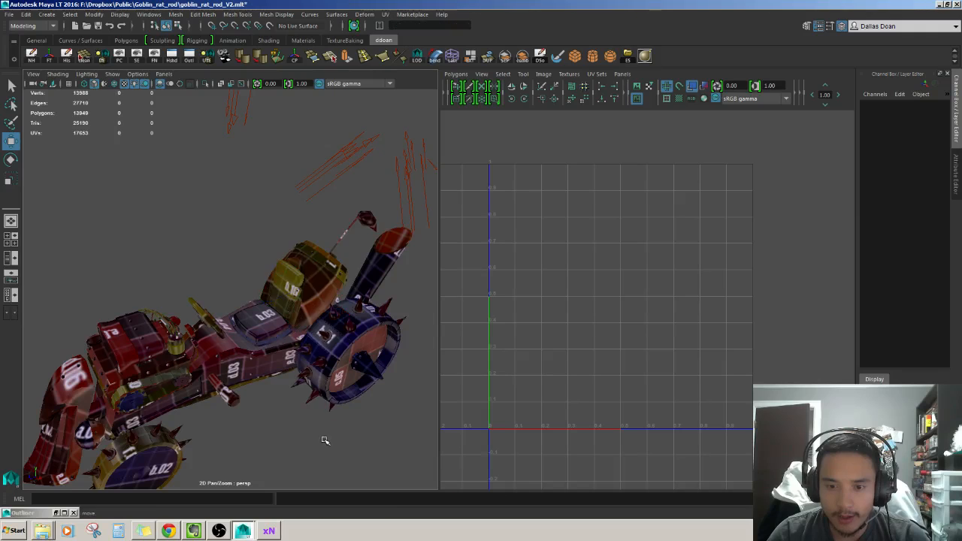
# Switch to xNormal and clear the meshes loaded in the high definition and low definition lists.
pyautogui.scroll(-5, 322, 410)
pyautogui.click(269, 531)
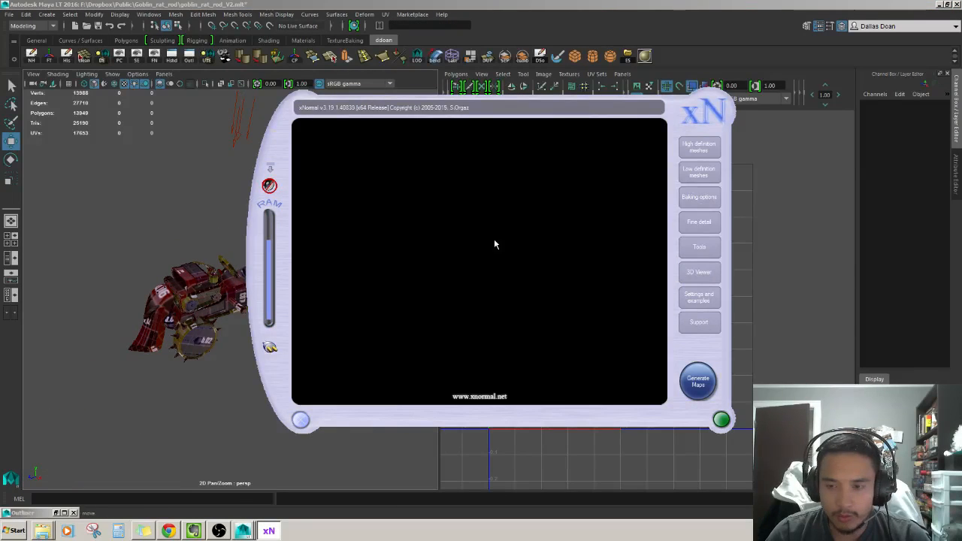
pyautogui.click(626, 155)
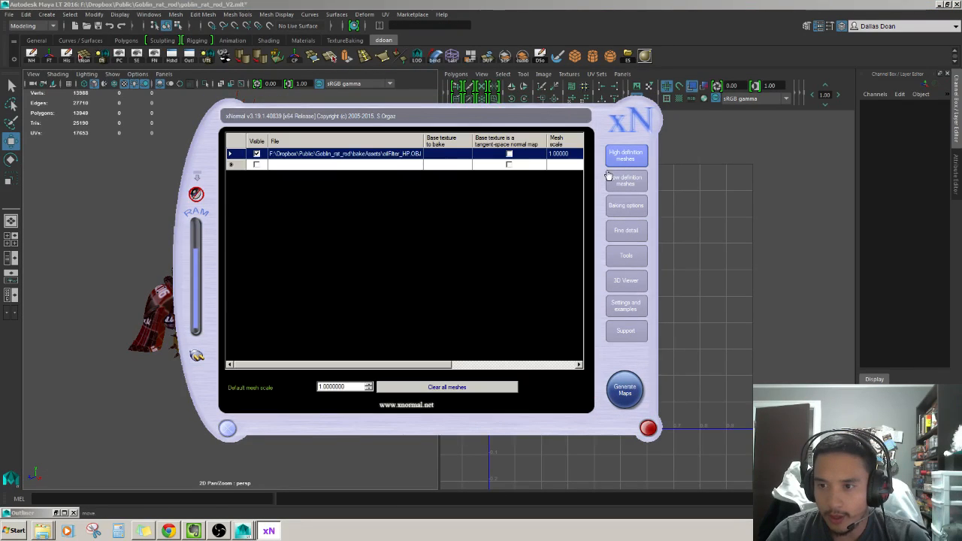
pyautogui.click(455, 387)
pyautogui.click(627, 181)
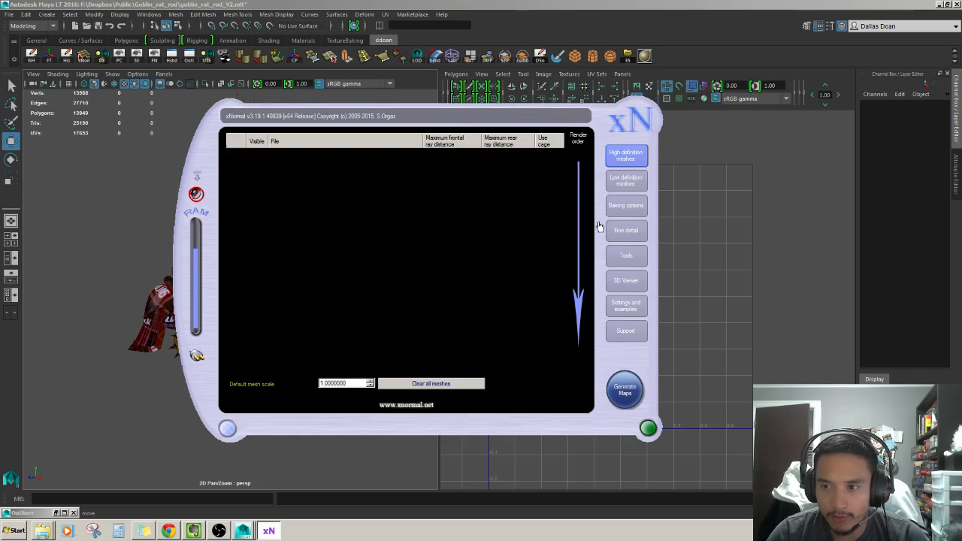
# Show the high definition mesh list and arrange the bakeAssets folder window and xNormal side by side.
pyautogui.click(627, 159)
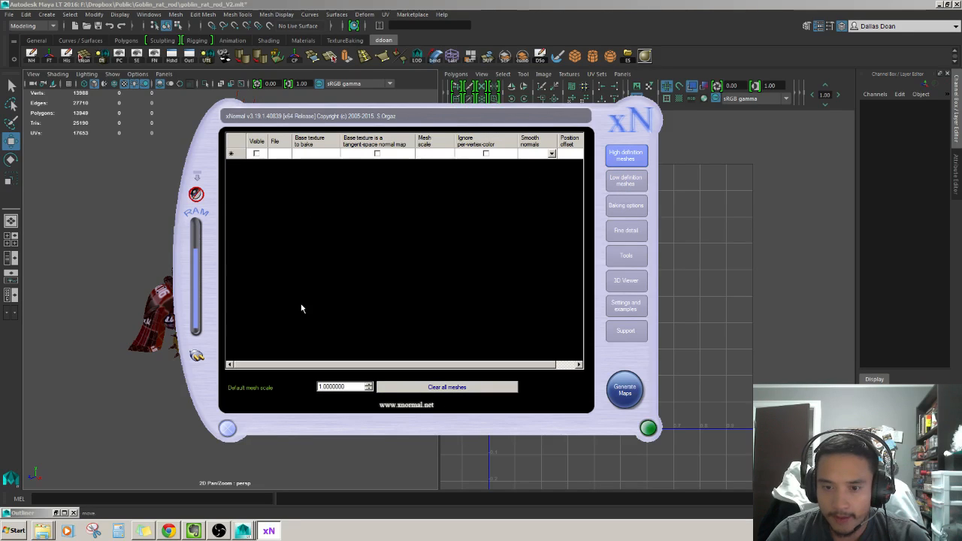
pyautogui.click(43, 532)
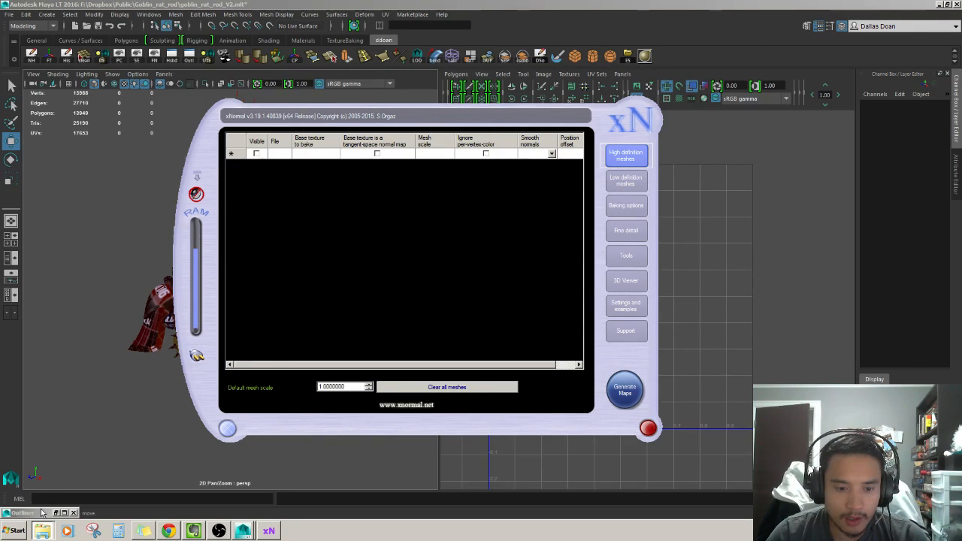
pyautogui.moveTo(0, 61); pyautogui.dragTo(262, 79)
pyautogui.moveTo(558, 120); pyautogui.dragTo(807, 131)
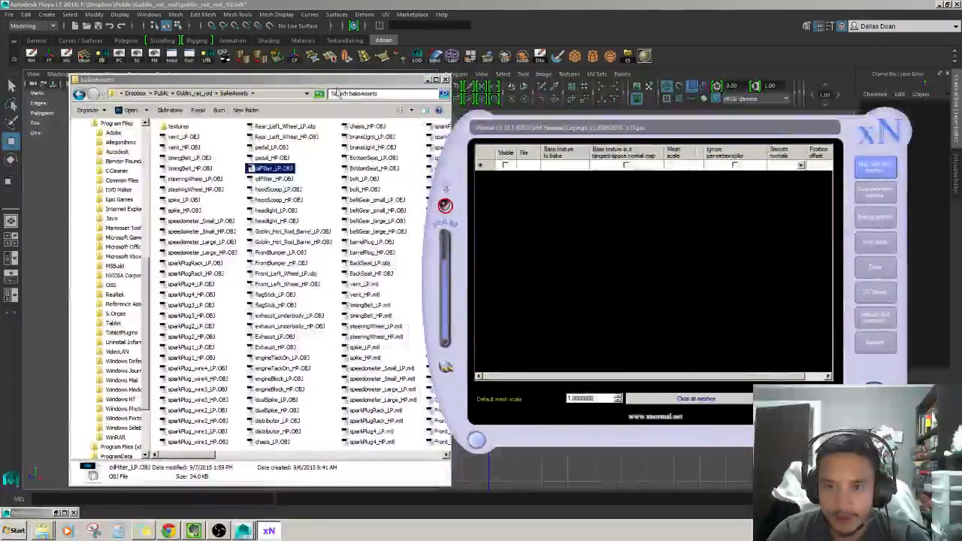
pyautogui.moveTo(340, 81); pyautogui.dragTo(294, 80)
# Try to load Rear_Left_Wheel_HP.mtl as the high definition mesh and Rear_Left_Wheel_LP.mtl as the low definition mesh.
pyautogui.click(224, 245)
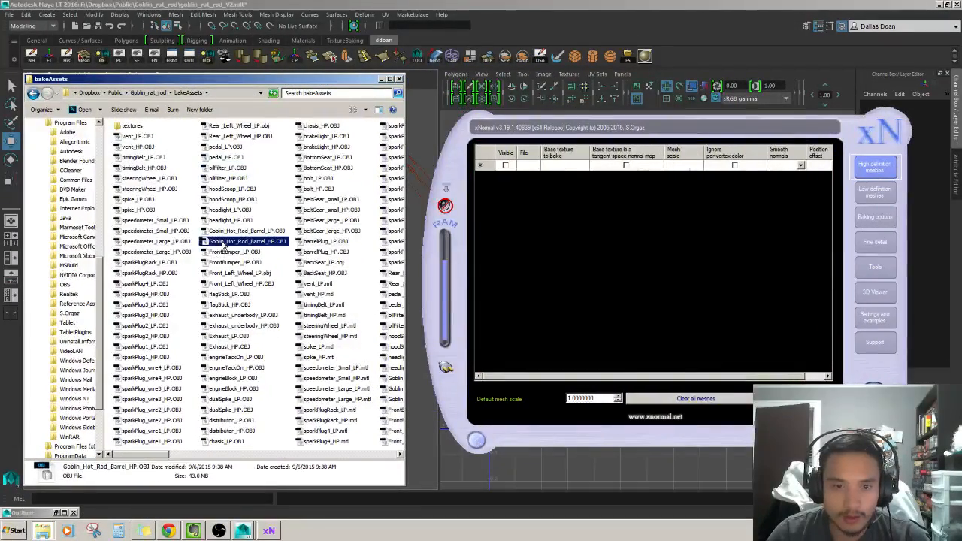
pyautogui.press('r')
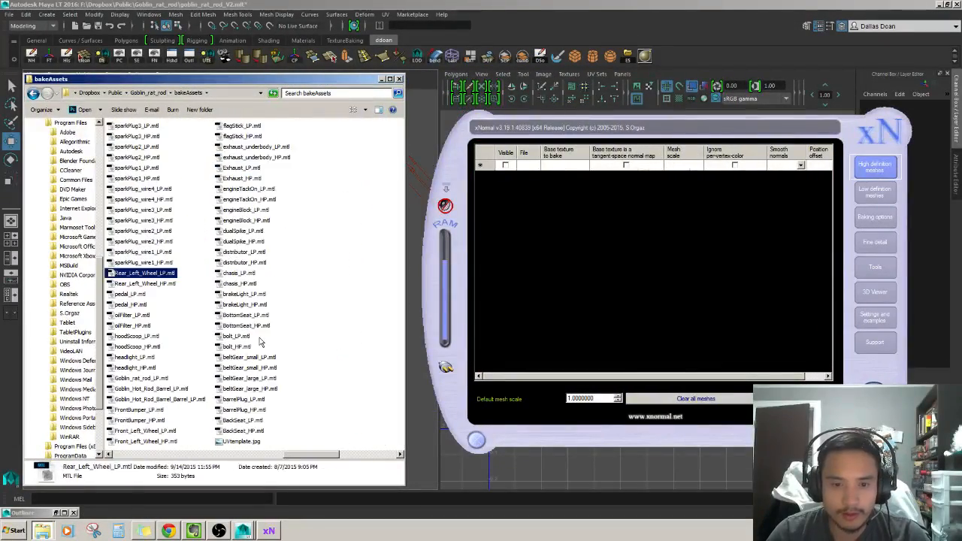
pyautogui.click(178, 290)
pyautogui.click(172, 285)
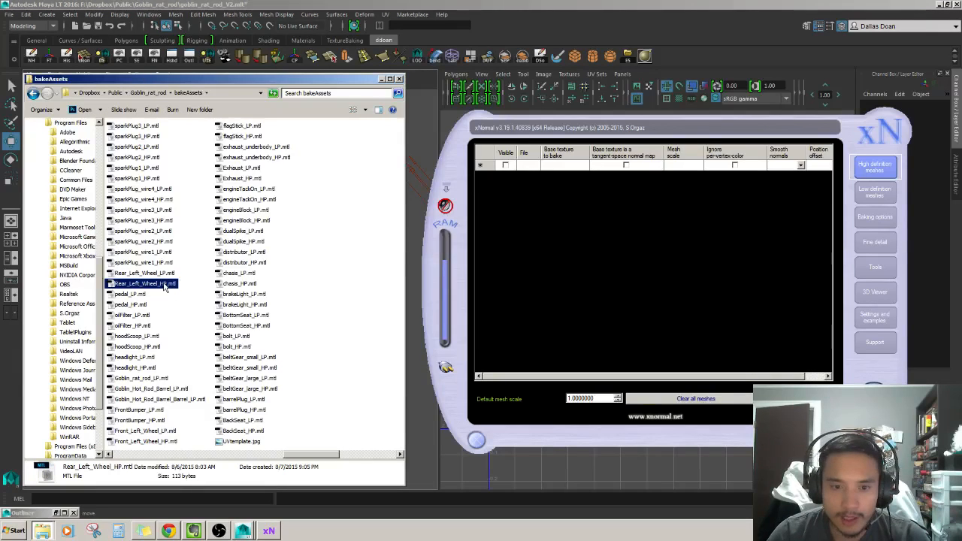
pyautogui.moveTo(166, 288); pyautogui.dragTo(567, 172)
pyautogui.click(874, 191)
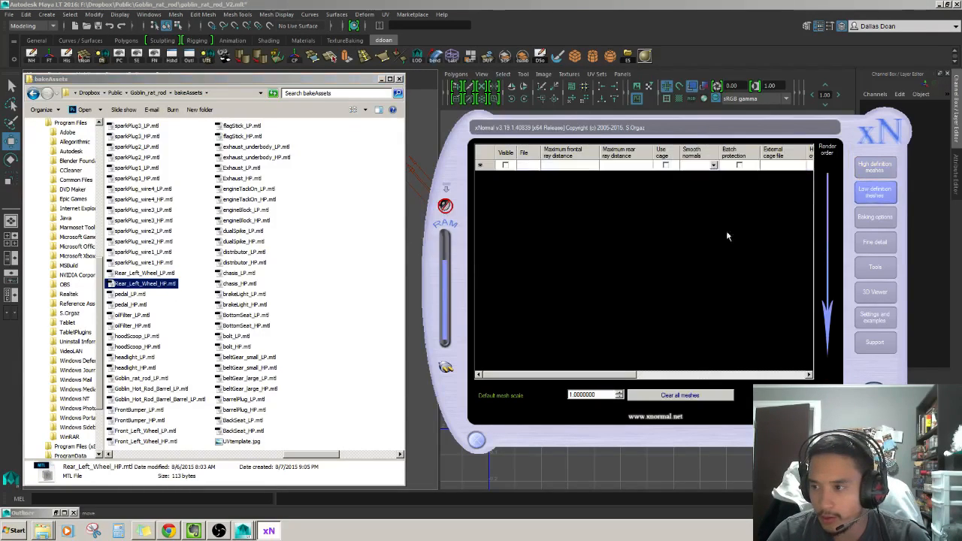
pyautogui.moveTo(156, 278); pyautogui.dragTo(558, 175)
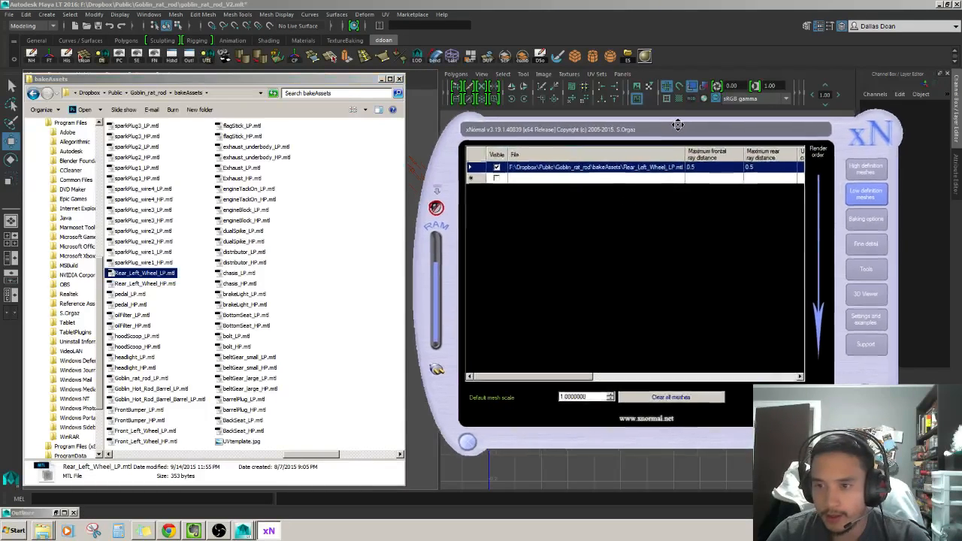
# In the baking options, choose rear_left_wheel_normals.png in the textures folder as the output file.
pyautogui.click(872, 216)
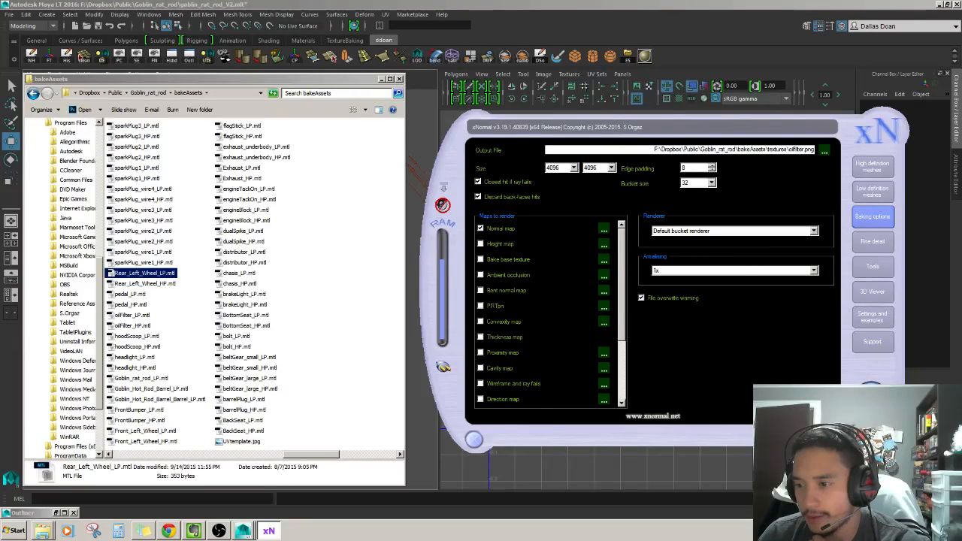
pyautogui.click(825, 152)
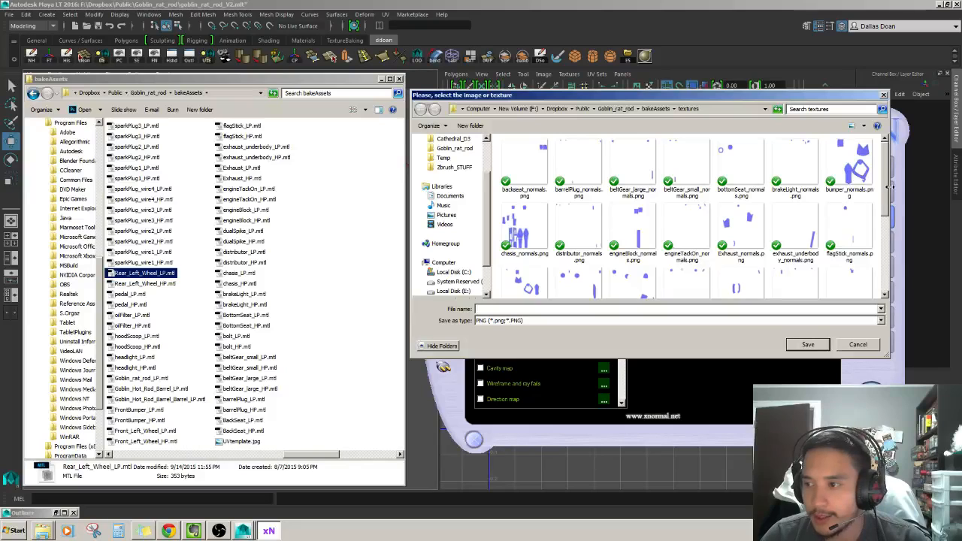
pyautogui.scroll(-10, 842, 226)
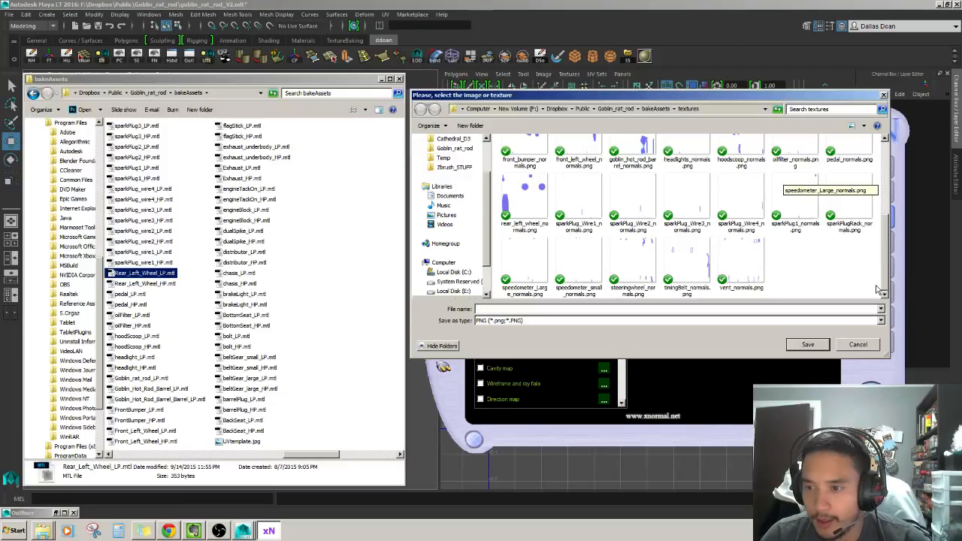
pyautogui.moveTo(876, 286); pyautogui.dragTo(873, 251)
pyautogui.write('r')
pyautogui.click(679, 189)
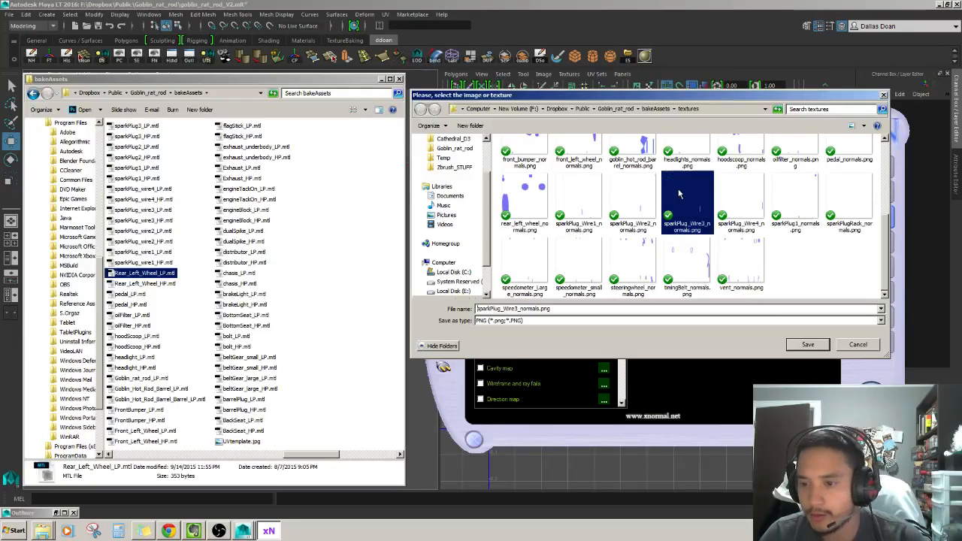
pyautogui.press('r')
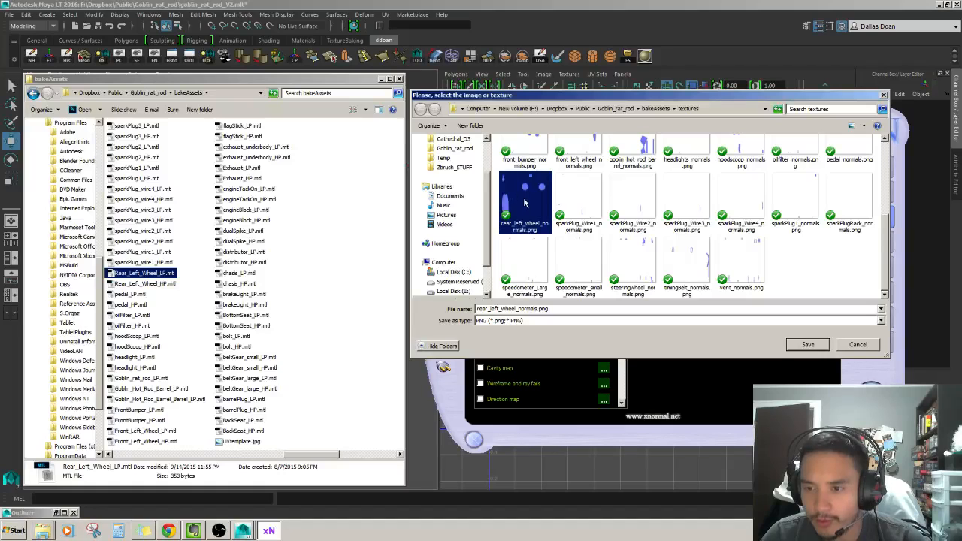
pyautogui.click(802, 344)
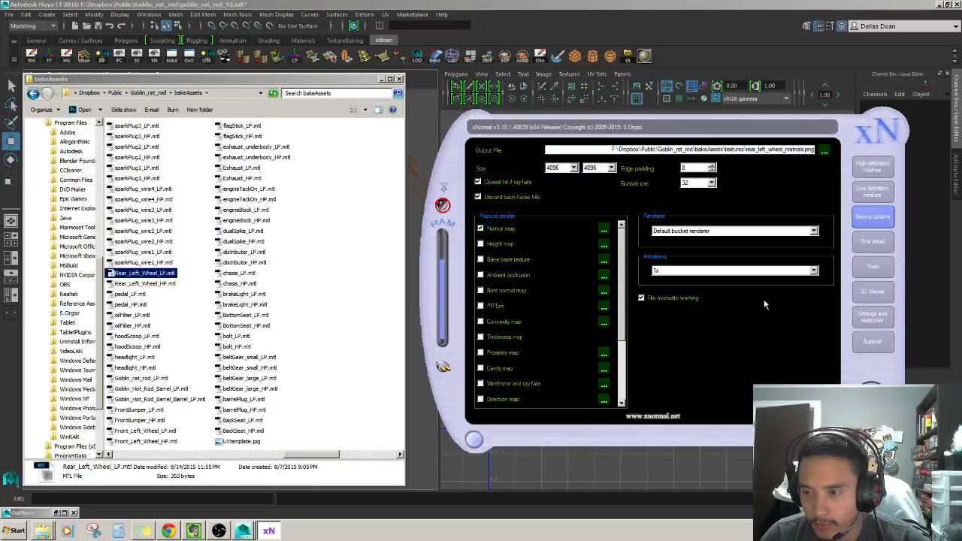
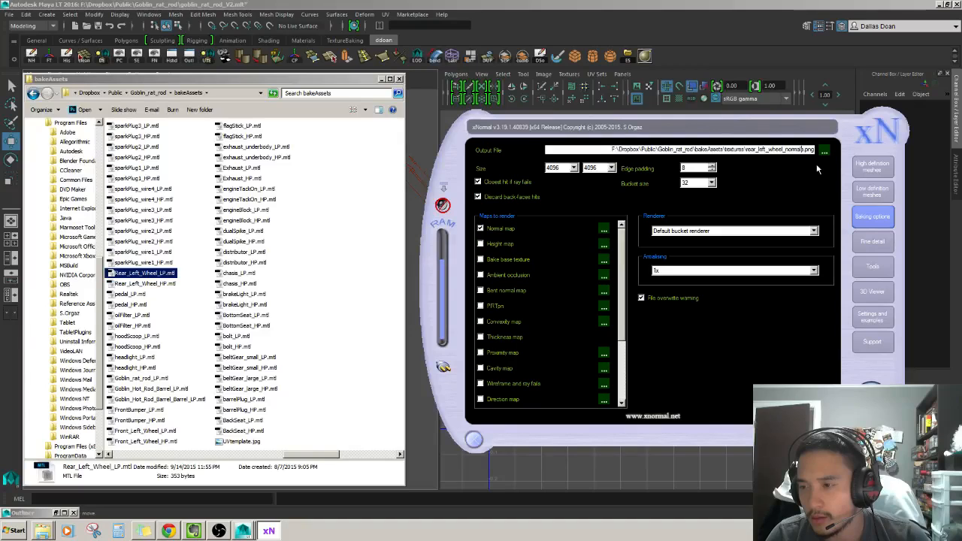
# Remove the _normals suffix from the output path so the file name reads rear_left_wheel.png.
pyautogui.press('BackSpace')
pyautogui.press('BackSpace')
pyautogui.press('BackSpace')
pyautogui.press('BackSpace')
pyautogui.press('BackSpace')
pyautogui.press('BackSpace')
pyautogui.press('BackSpace')
pyautogui.press('BackSpace')
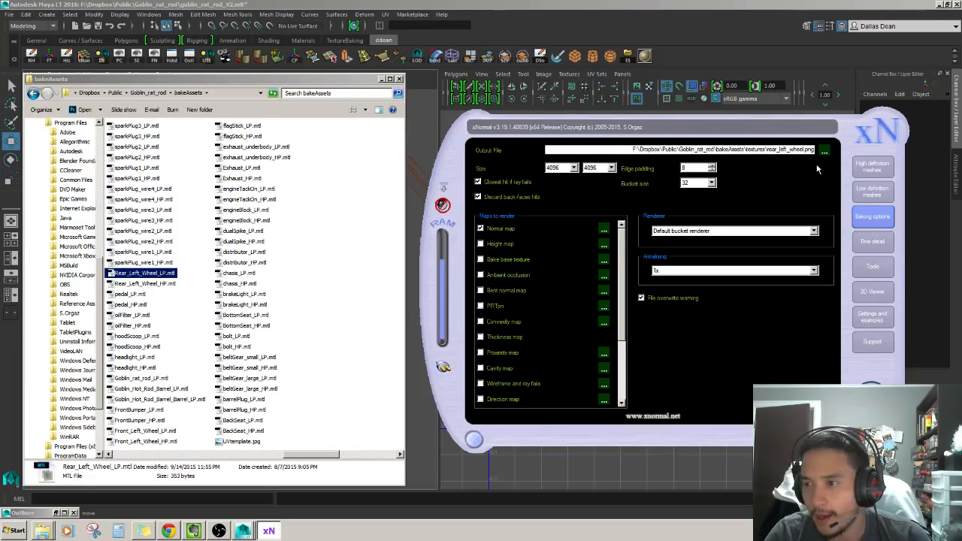
# Try to generate the maps from the MTL files, then clear the high definition mesh list.
pyautogui.click(872, 397)
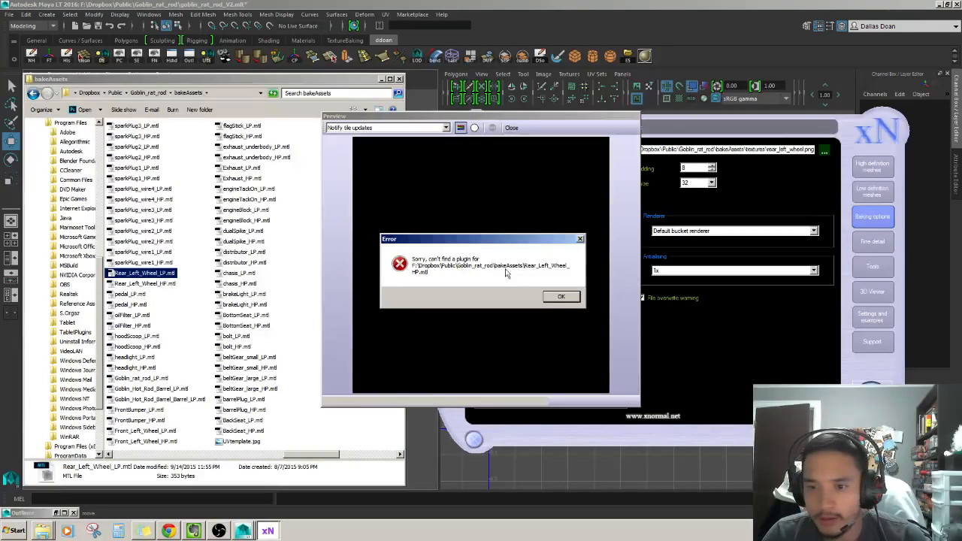
pyautogui.click(560, 298)
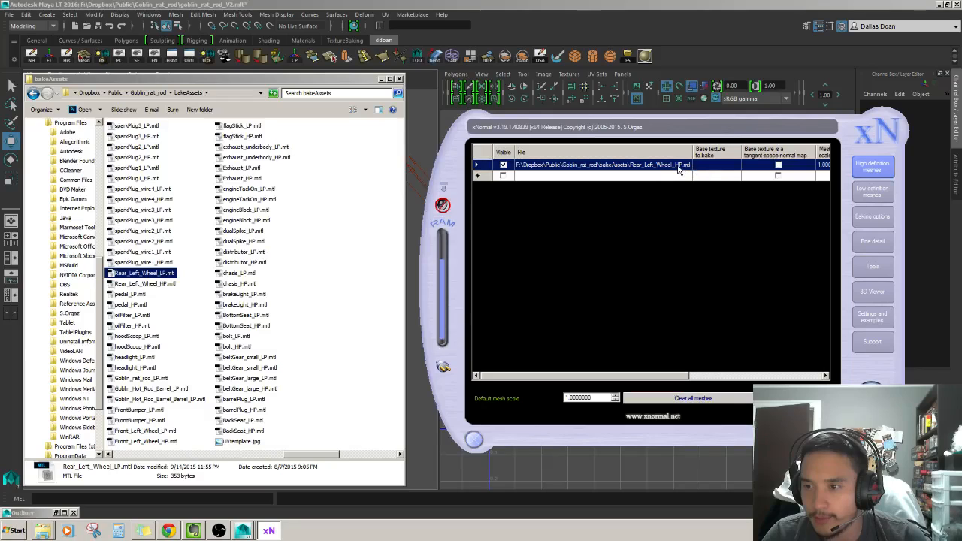
pyautogui.click(680, 399)
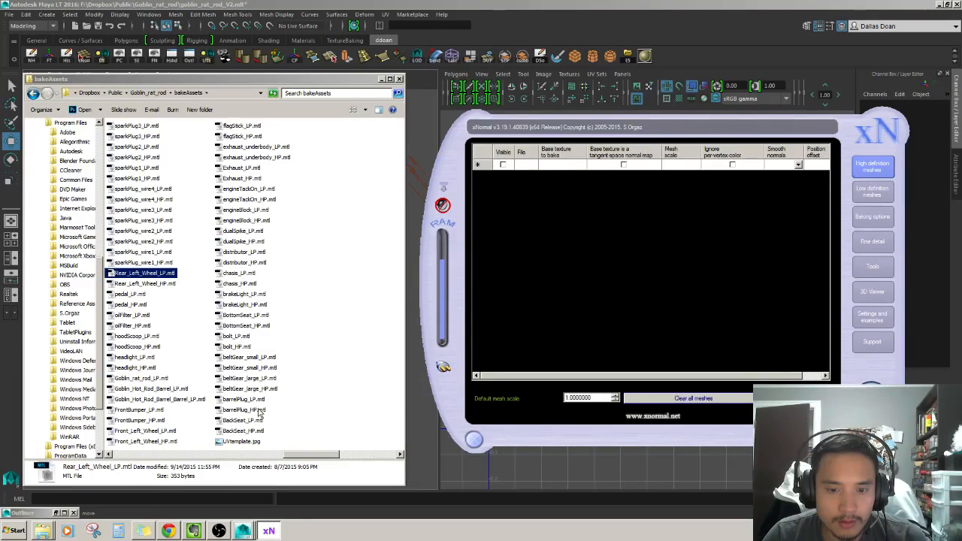
# Load Rear_Left_Wheel_HP.OBJ as the high definition mesh and replace the low definition mesh with Rear_Left_Wheel_LP.obj.
pyautogui.moveTo(298, 454); pyautogui.dragTo(130, 454)
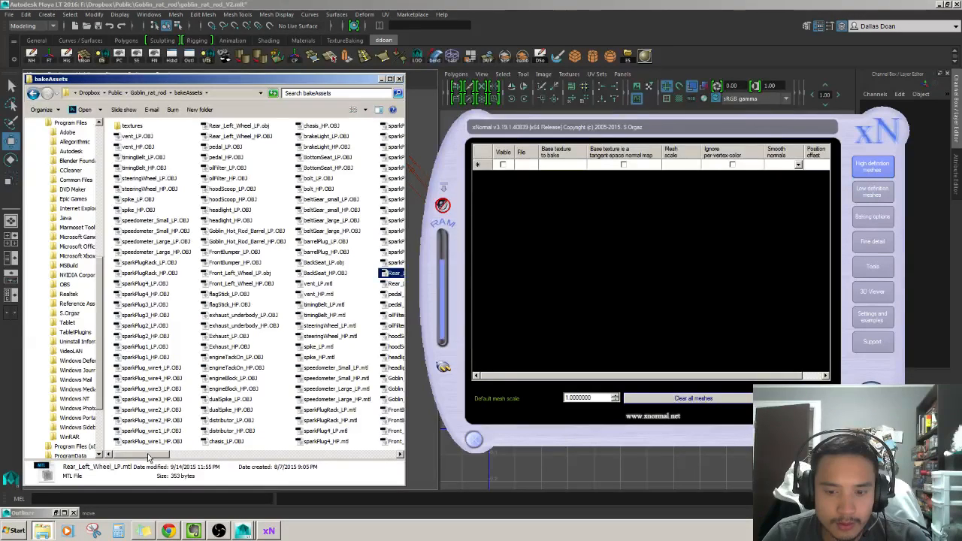
pyautogui.moveTo(150, 454); pyautogui.dragTo(115, 447)
pyautogui.click(151, 171)
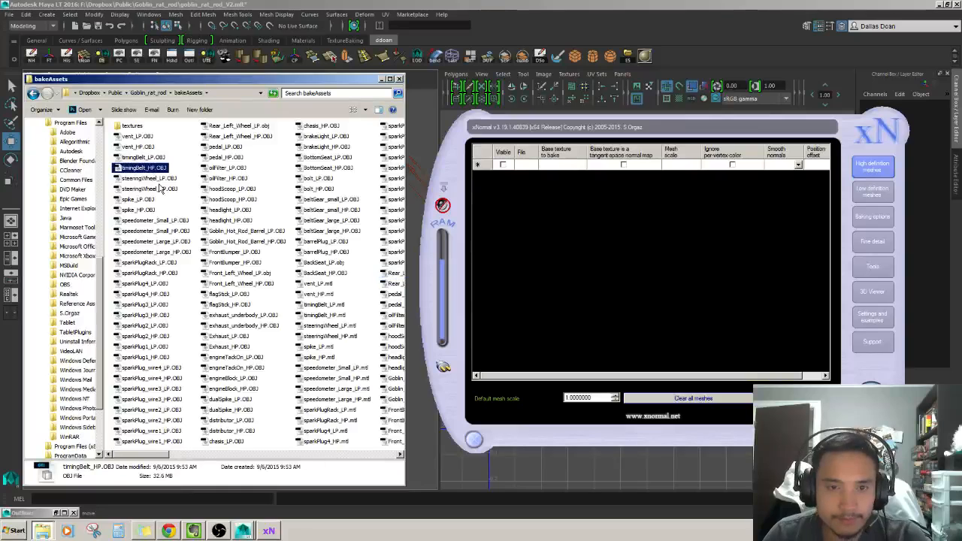
pyautogui.press('r')
pyautogui.click(235, 136)
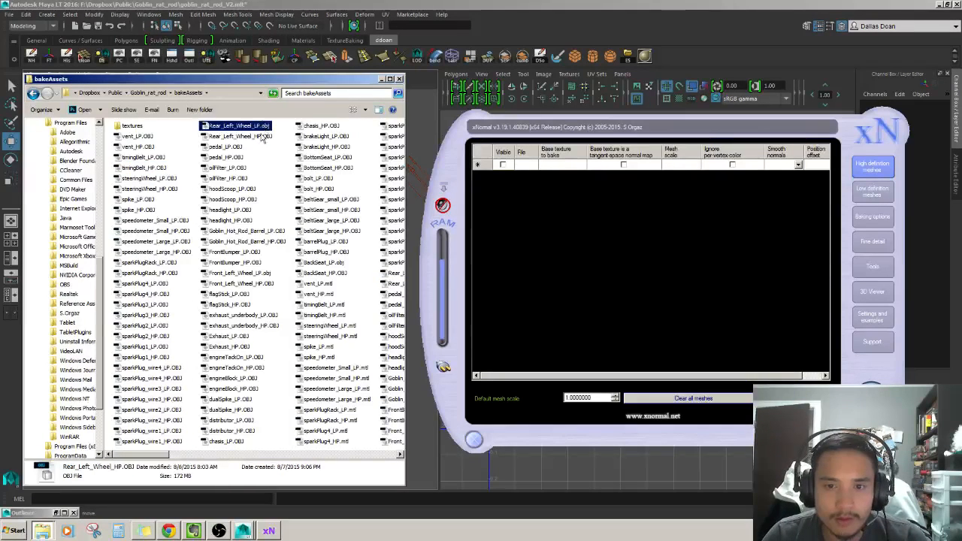
pyautogui.moveTo(230, 142); pyautogui.dragTo(557, 170)
pyautogui.click(889, 197)
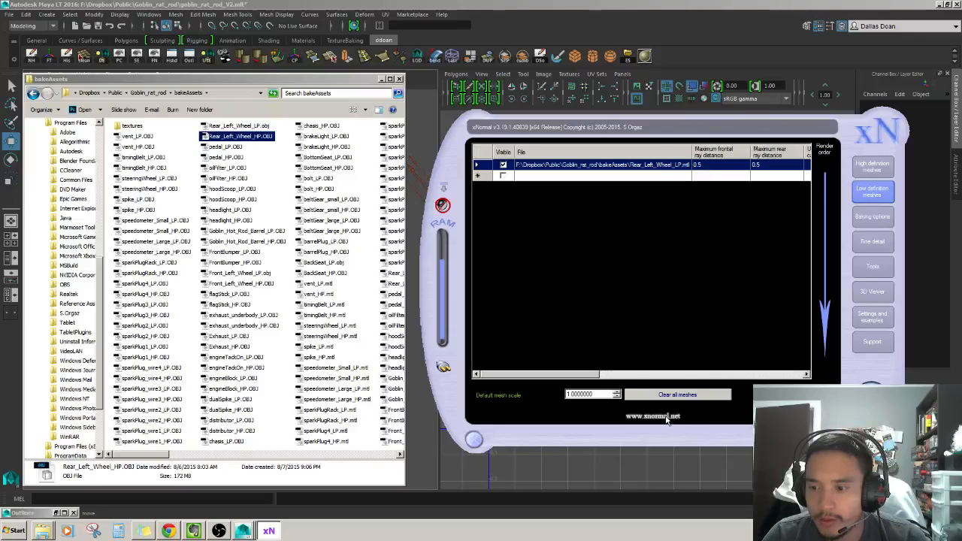
pyautogui.moveTo(237, 125); pyautogui.dragTo(565, 171)
# Generate the rear left wheel's 4096 by 4096 normal map, overwriting the existing rear_left_wheel_normals.png.
pyautogui.click(876, 216)
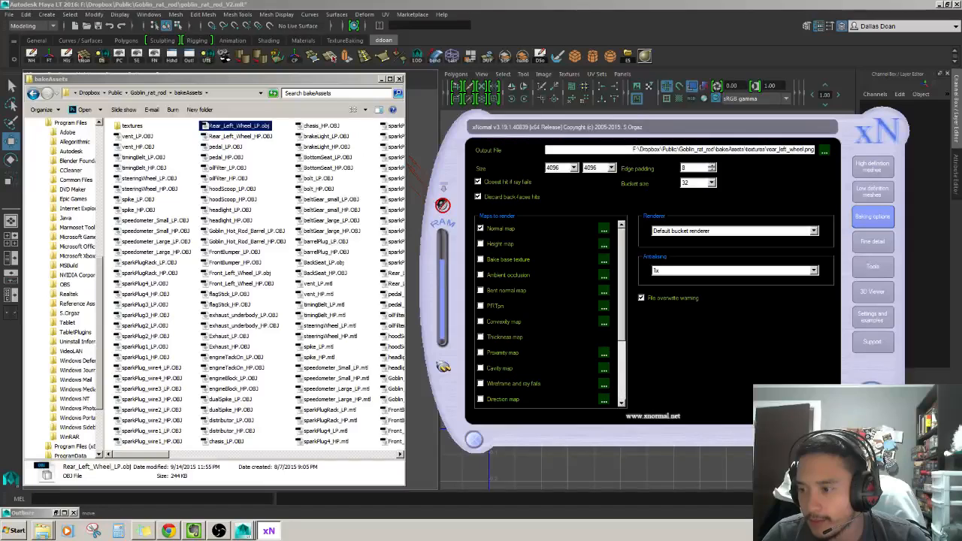
pyautogui.click(872, 398)
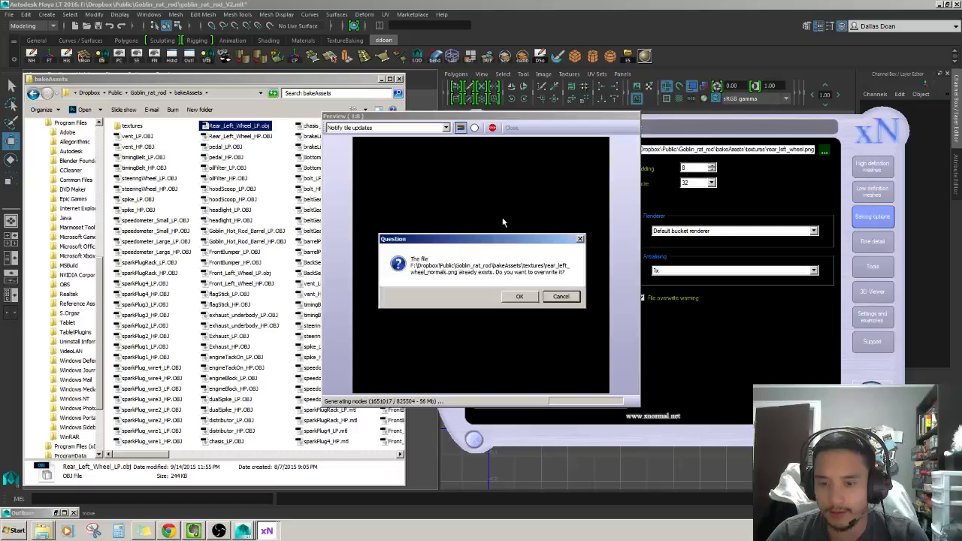
pyautogui.click(510, 297)
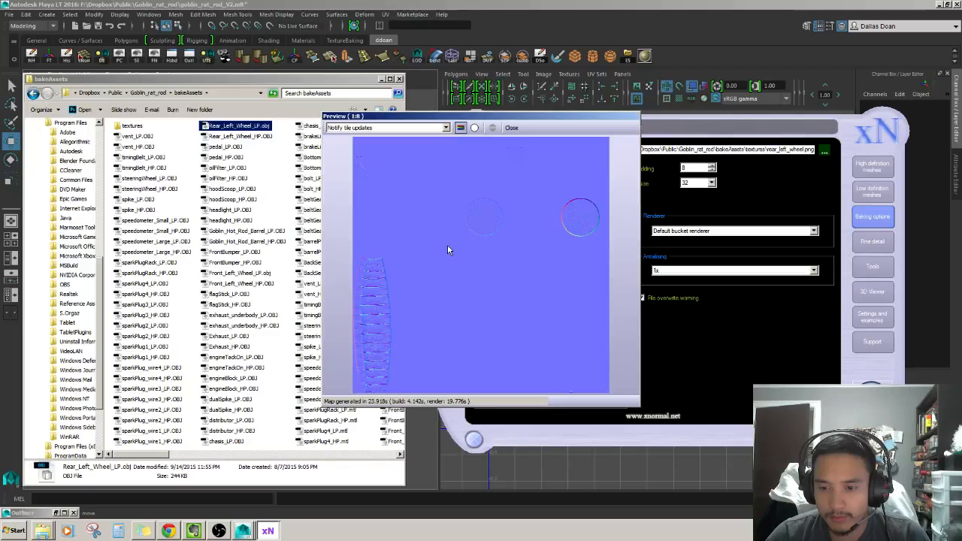
# Launch Photoshop, open the recent file Goblin_Rat_Rod_Normal.psd and select the backSeat layer.
pyautogui.press('super')
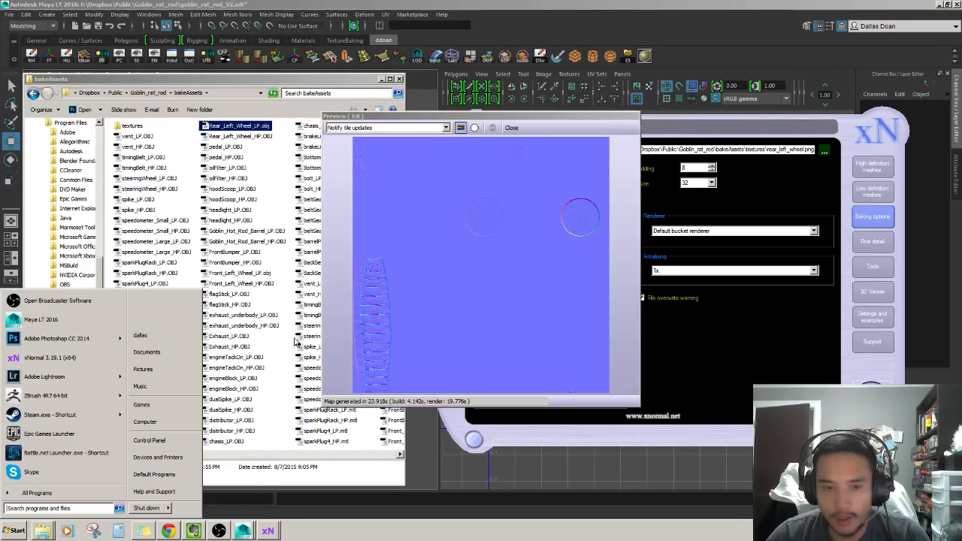
pyautogui.click(57, 339)
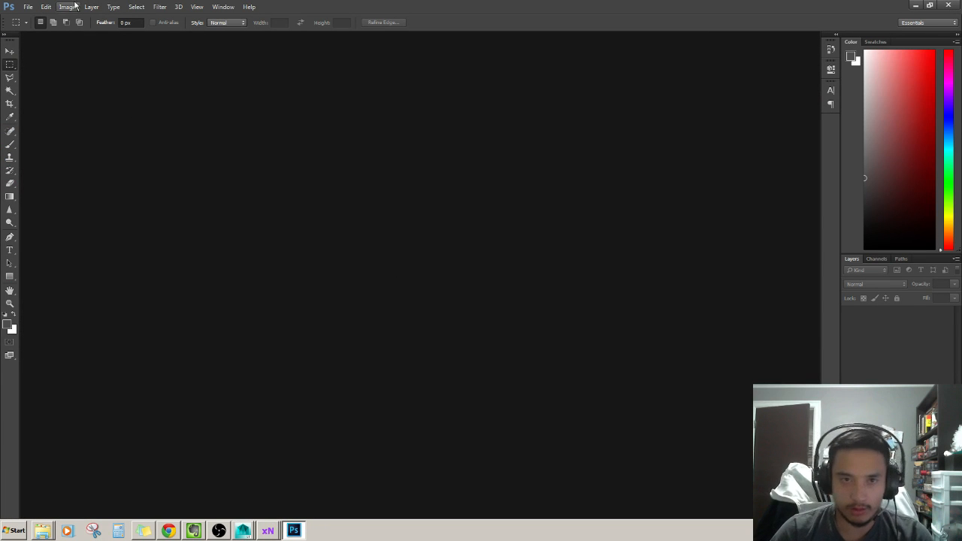
pyautogui.click(28, 7)
pyautogui.moveTo(61, 65)
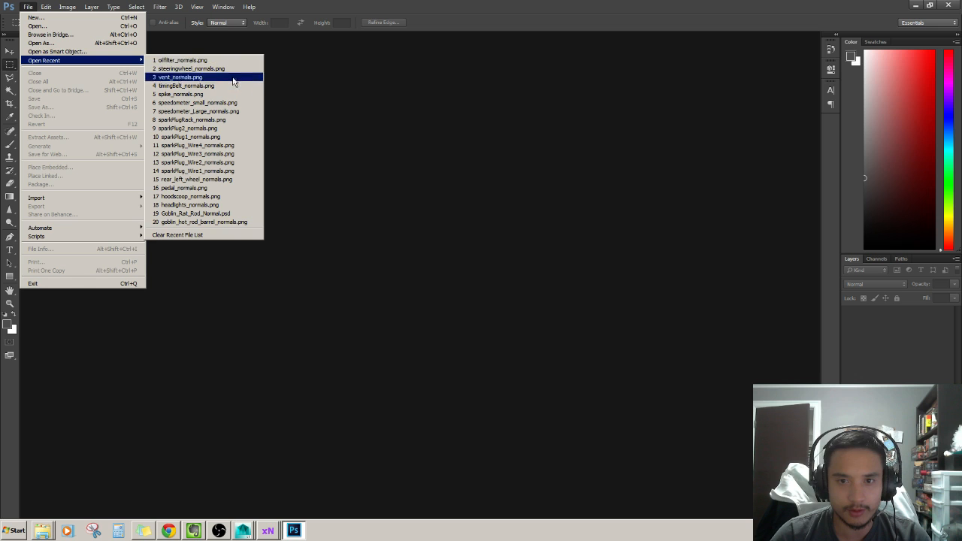
pyautogui.click(237, 214)
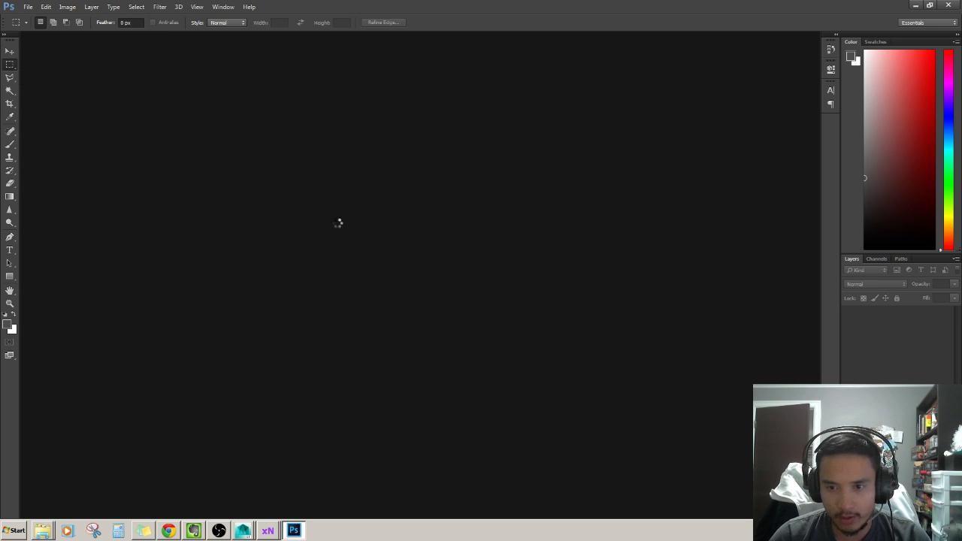
pyautogui.scroll(4, 942, 380)
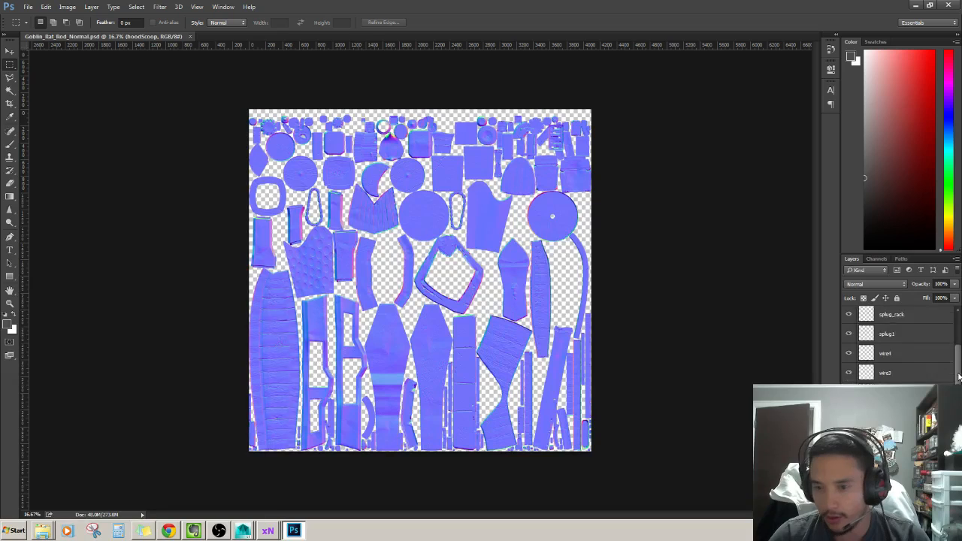
pyautogui.click(894, 441)
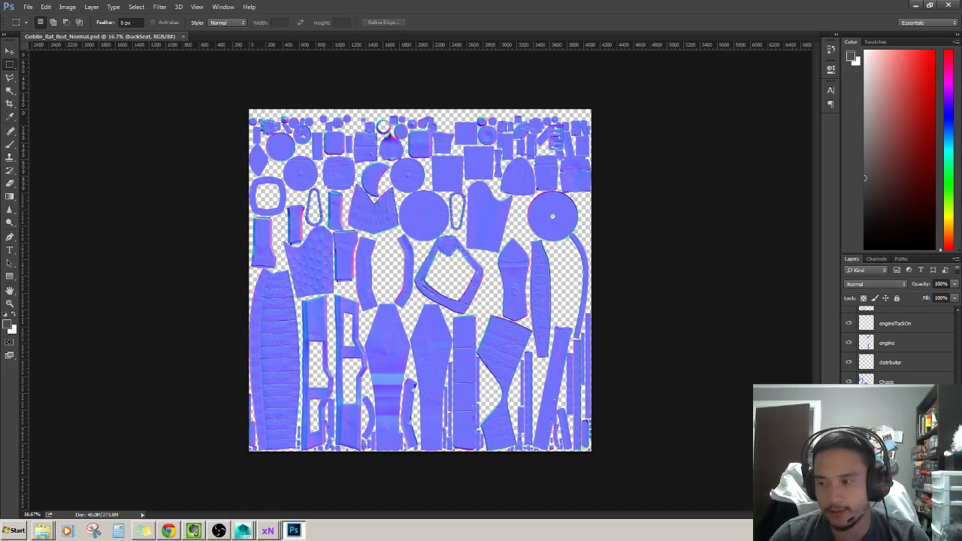
pyautogui.scroll(5, 892, 331)
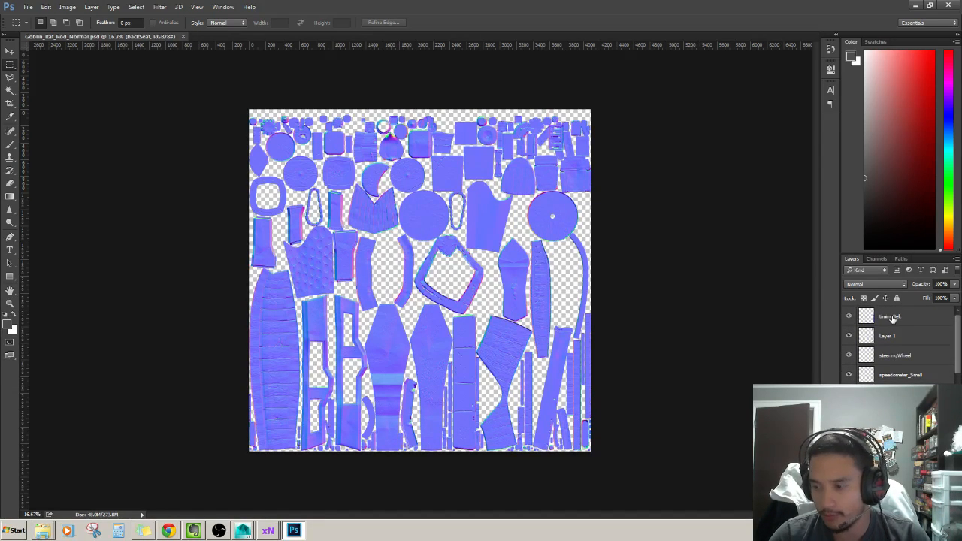
pyautogui.keyDown('shift'); pyautogui.click(893, 316); pyautogui.keyUp('shift')
pyautogui.scroll(-5, 916, 361)
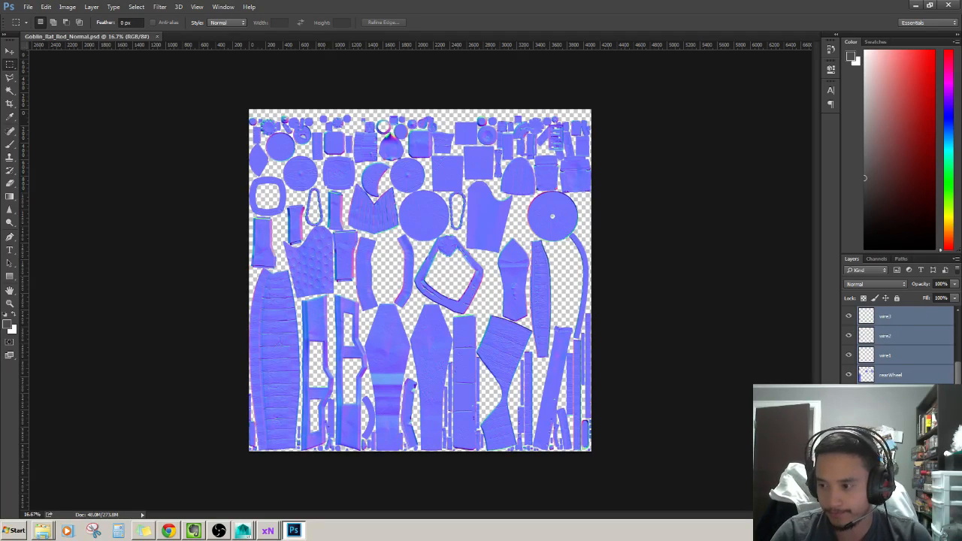
pyautogui.scroll(3, 902, 346)
pyautogui.click(902, 323)
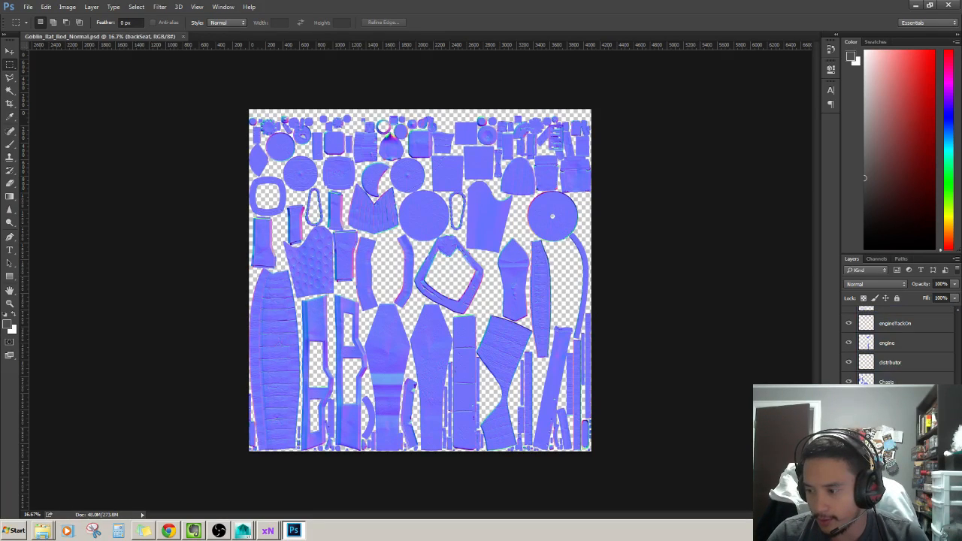
pyautogui.scroll(3, 903, 346)
pyautogui.scroll(-3, 898, 338)
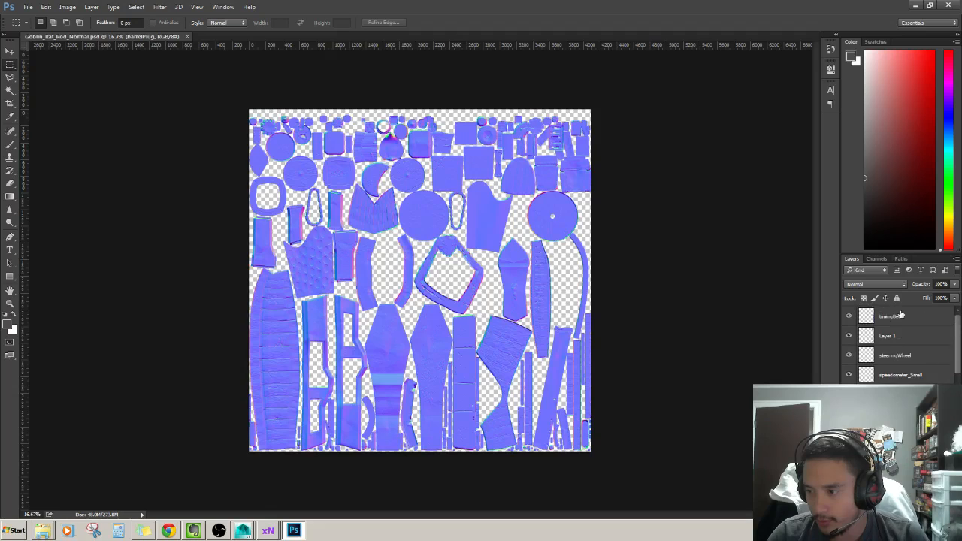
pyautogui.keyDown('shift'); pyautogui.click(893, 317); pyautogui.keyUp('shift')
# Select the part layers from timingBelt downward, stamp them into a new merged layer on top and rename it OLD.
pyautogui.click(893, 317)
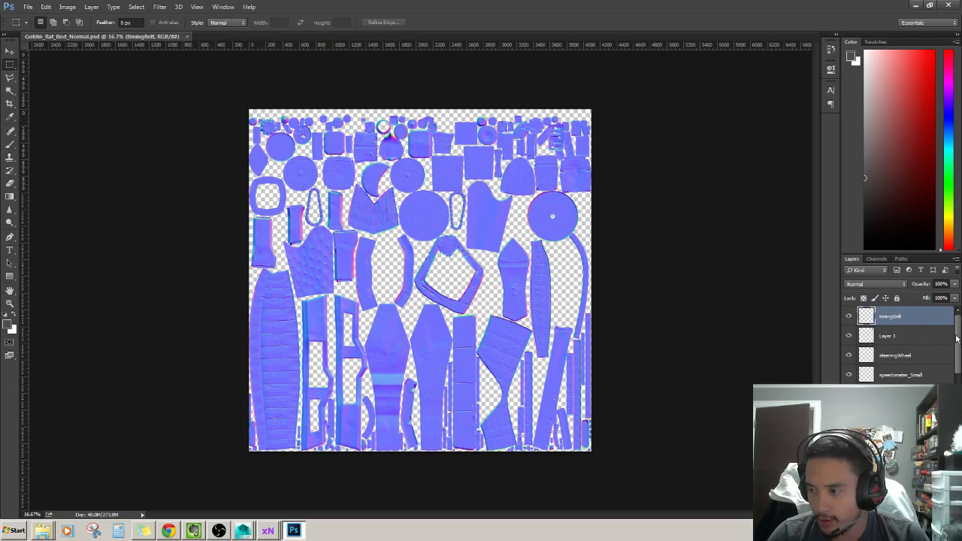
pyautogui.scroll(3, 898, 339)
pyautogui.keyDown('shift'); pyautogui.click(895, 324); pyautogui.keyUp('shift')
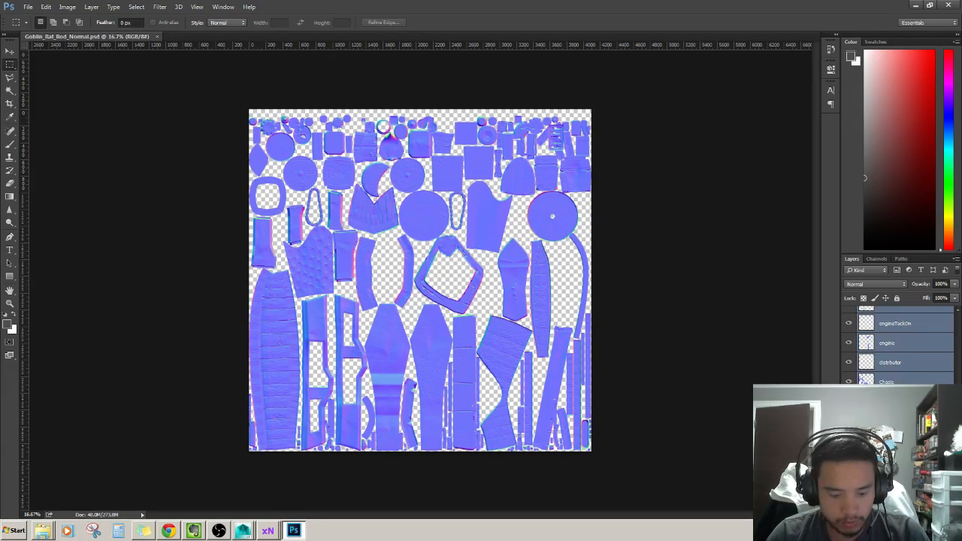
pyautogui.hotkey('ctrl', 'shift', 'alt', 'n')
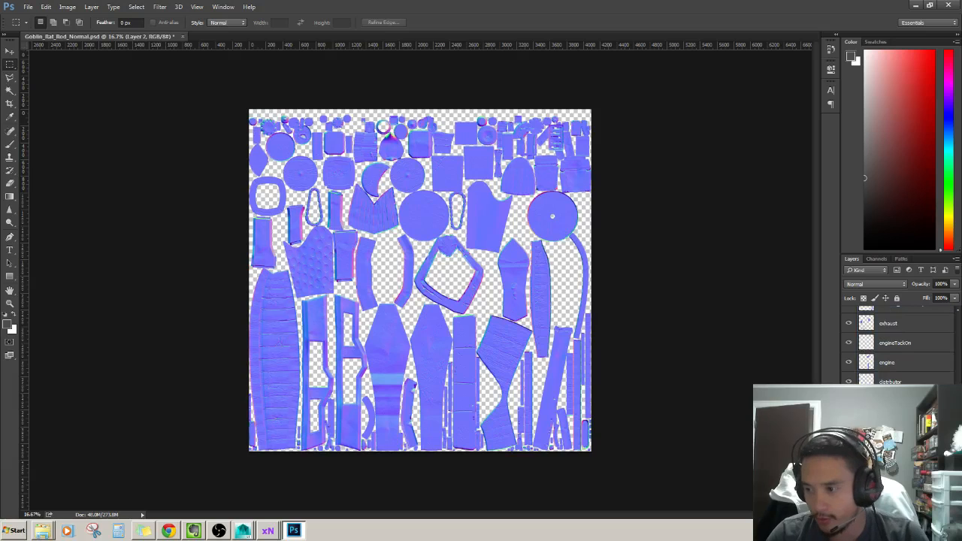
pyautogui.doubleClick(888, 317)
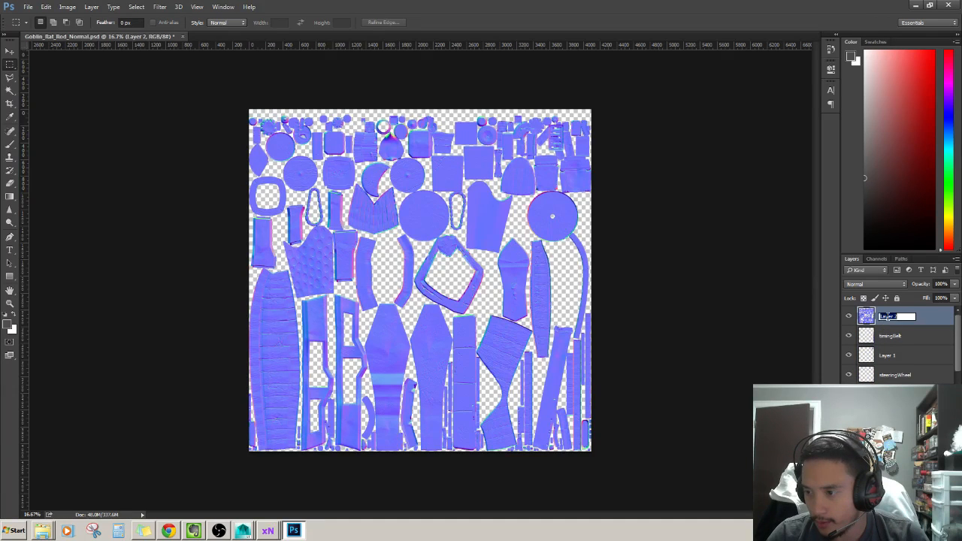
pyautogui.write('OLD')
pyautogui.press('Return')
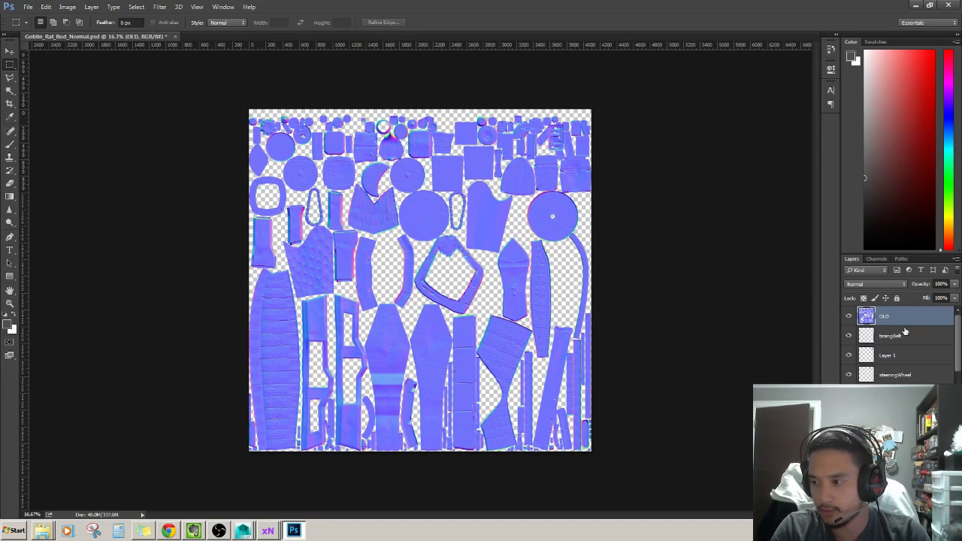
# Delete all the individual part layers below OLD and hide the OLD layer.
pyautogui.click(903, 332)
pyautogui.scroll(-5, 902, 332)
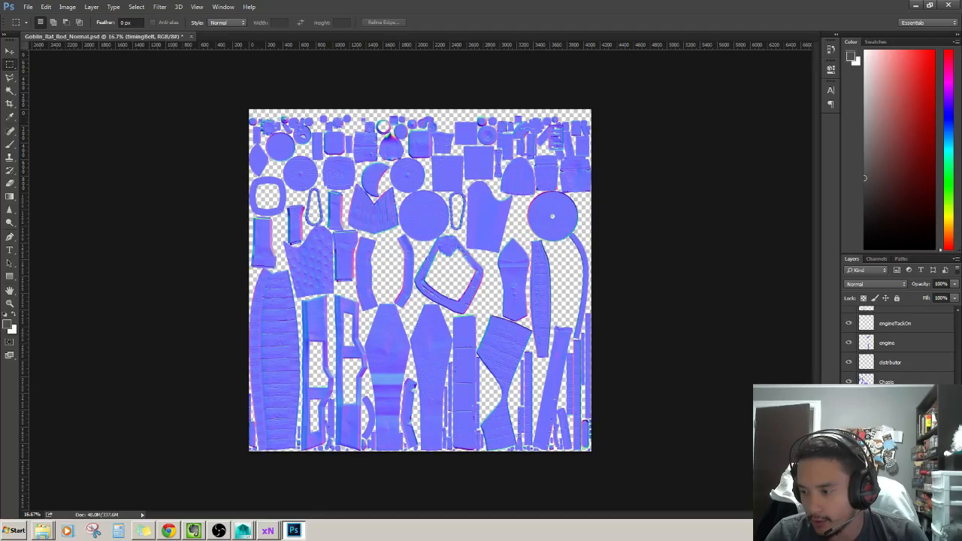
pyautogui.keyDown('shift'); pyautogui.click(891, 382); pyautogui.keyUp('shift')
pyautogui.press('Delete')
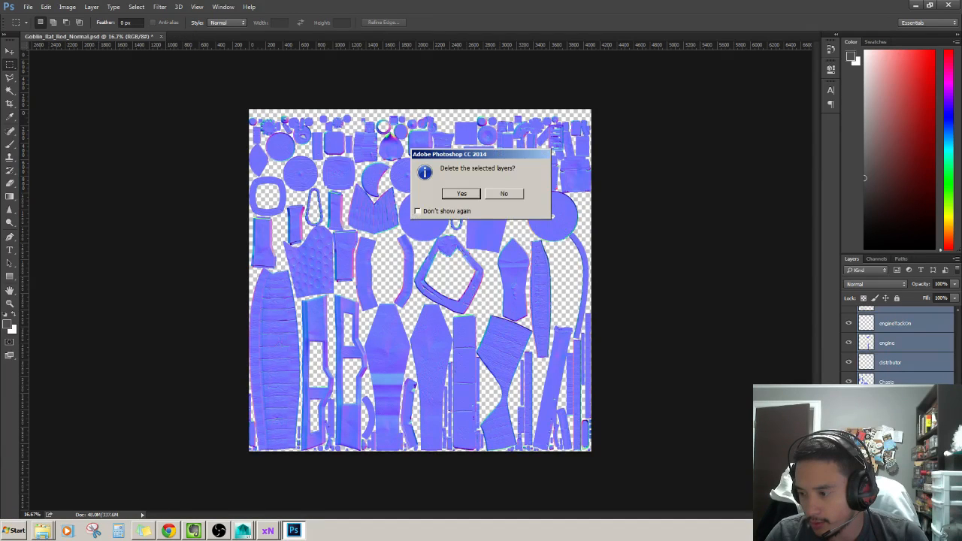
pyautogui.click(458, 195)
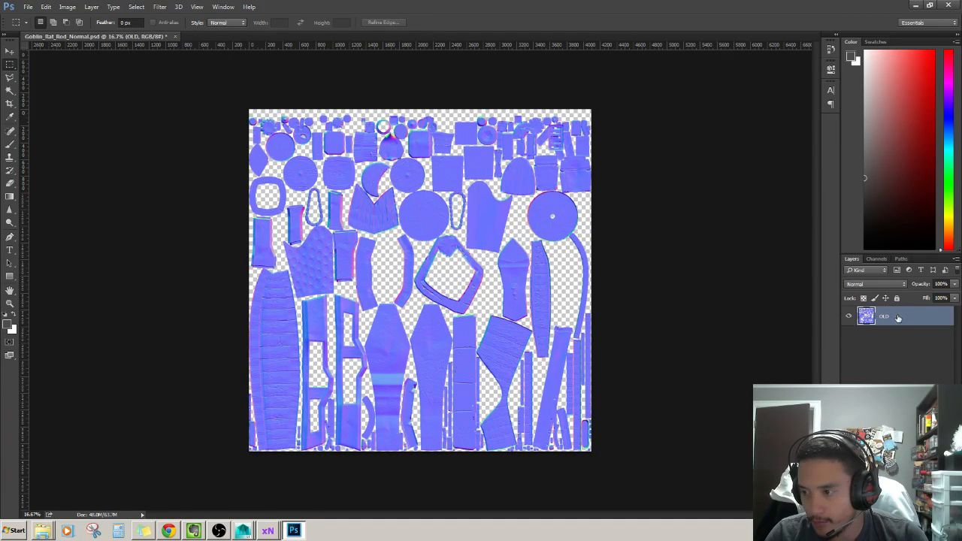
pyautogui.click(849, 316)
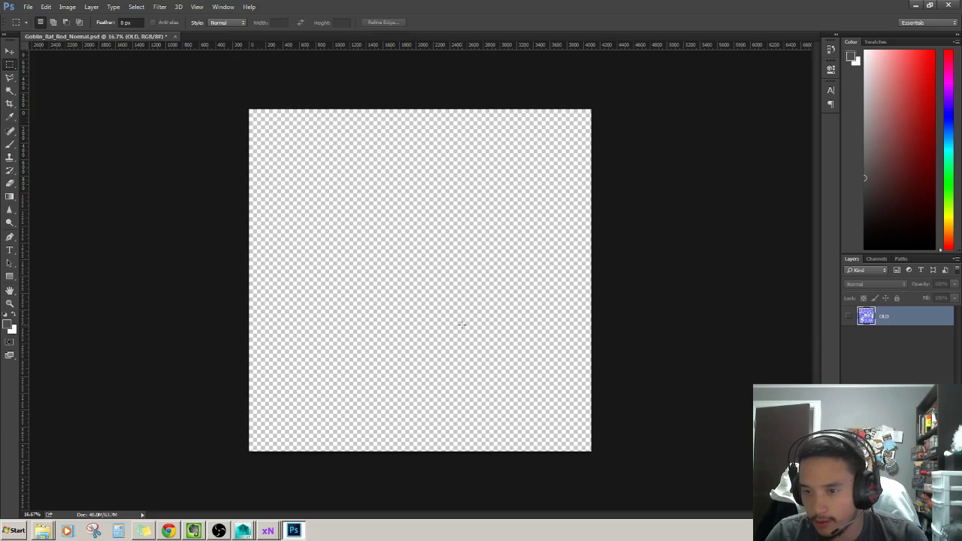
# Open rear_left_wheel_normals.png from the textures folder and copy its entire image into Goblin_Rat_Rod_Normal.psd as a new layer.
pyautogui.click(45, 522)
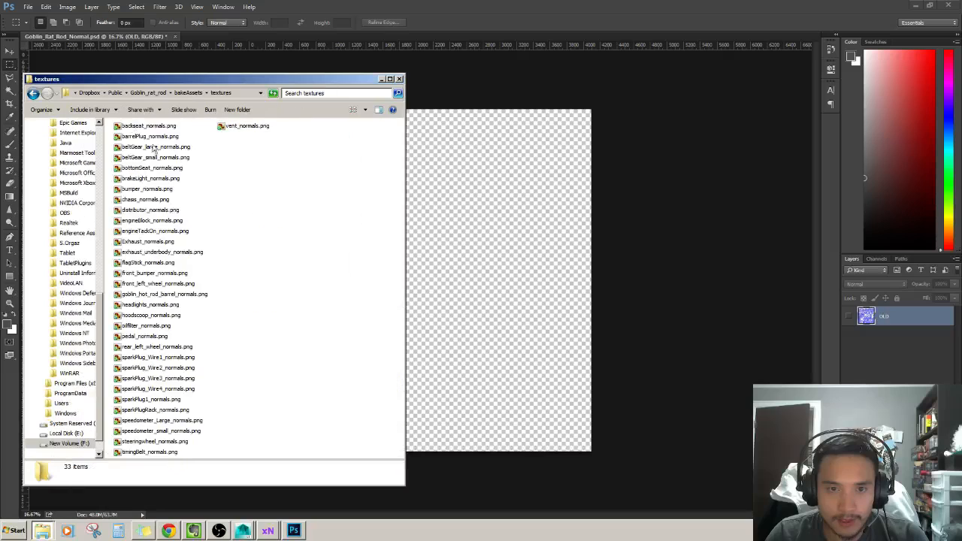
pyautogui.click(164, 201)
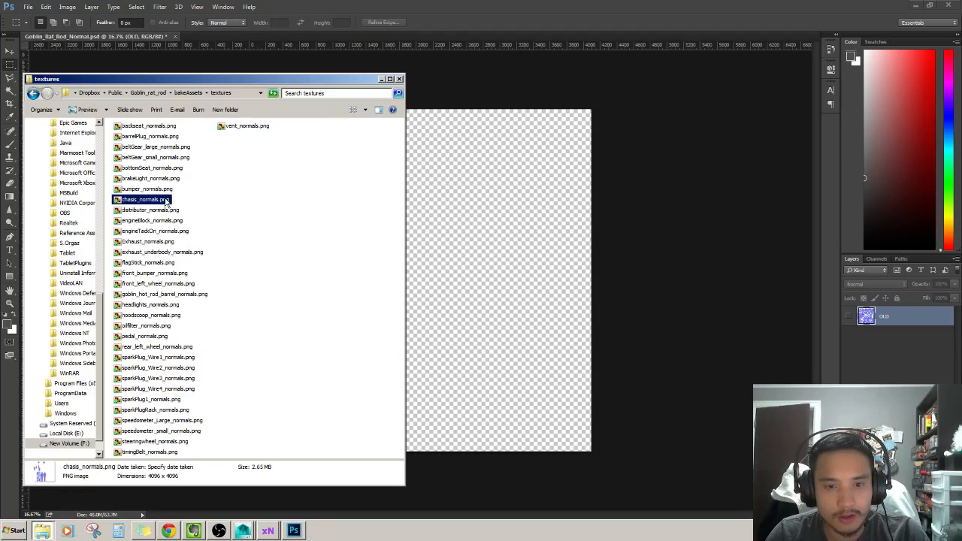
pyautogui.press('r')
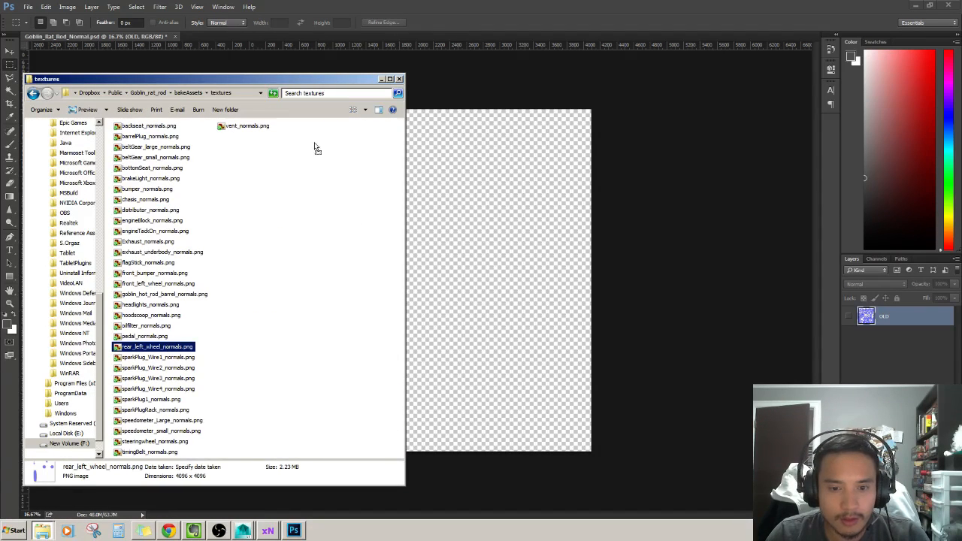
pyautogui.press('Return')
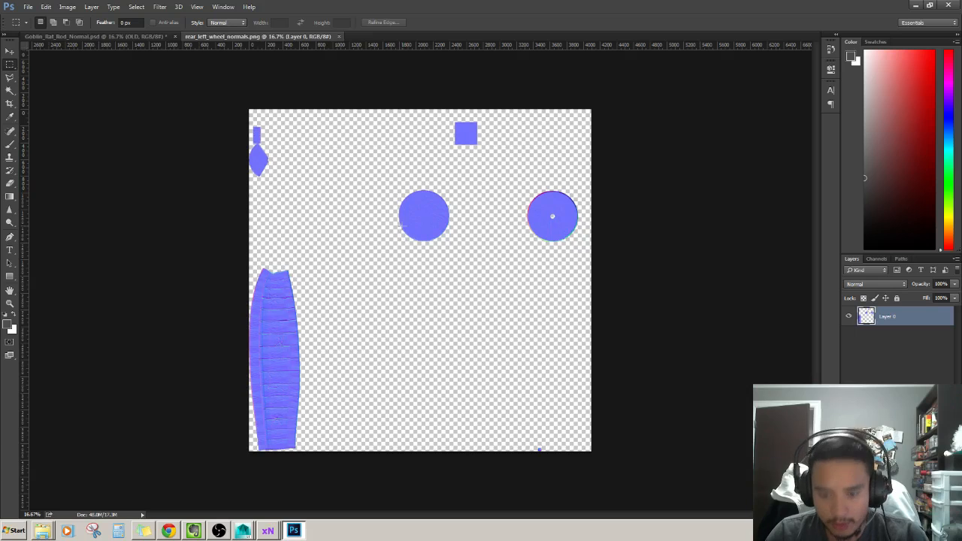
pyautogui.hotkey('ctrl', 'a')
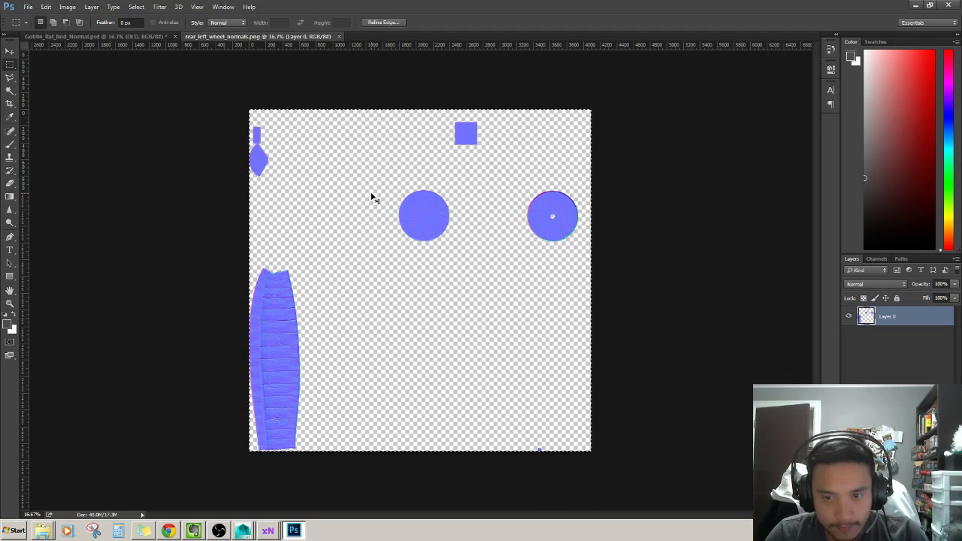
pyautogui.hotkey('ctrl', 'Tab')
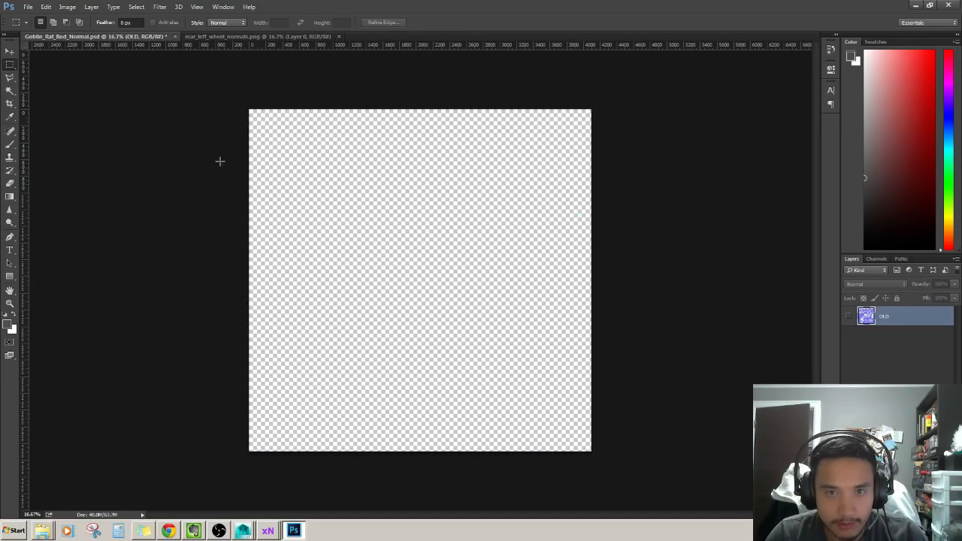
pyautogui.hotkey('ctrl', 'v')
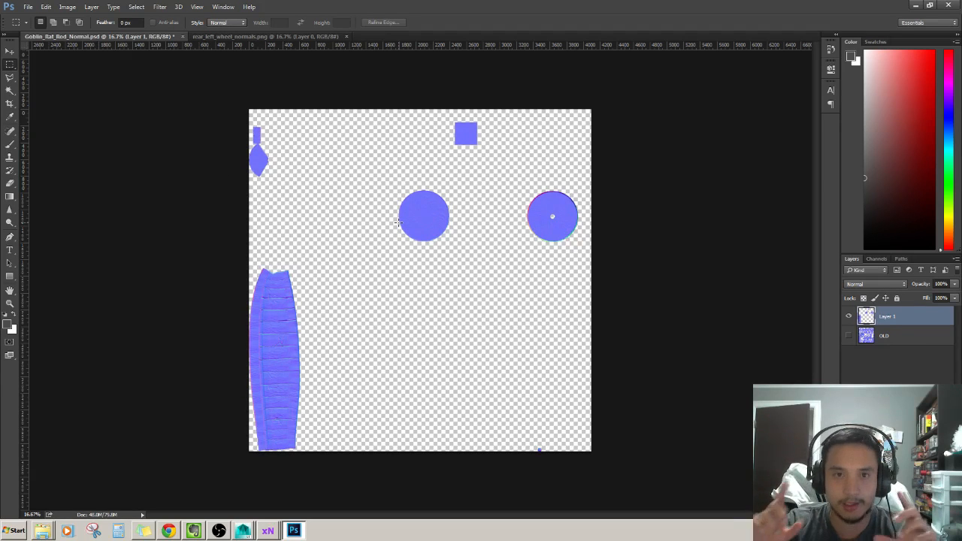
# Compare the pasted wheel layer's alignment with rear_left_wheel_normals.png and close the PNG document.
pyautogui.click(226, 36)
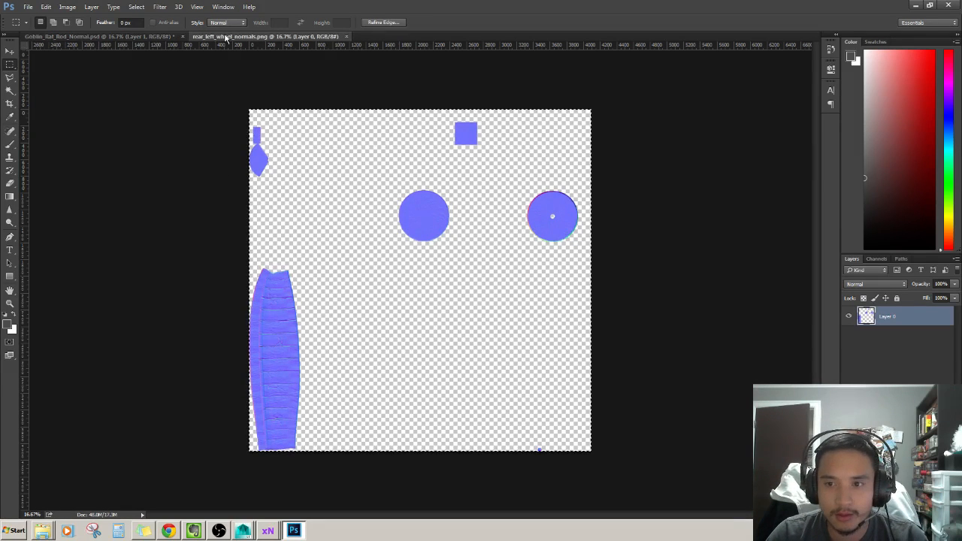
pyautogui.click(152, 37)
pyautogui.click(223, 37)
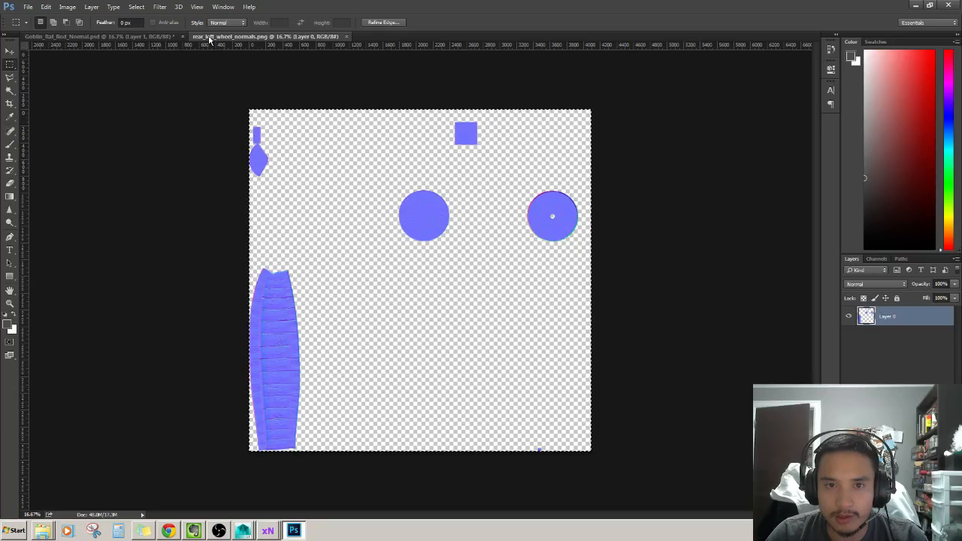
pyautogui.click(147, 37)
pyautogui.click(214, 37)
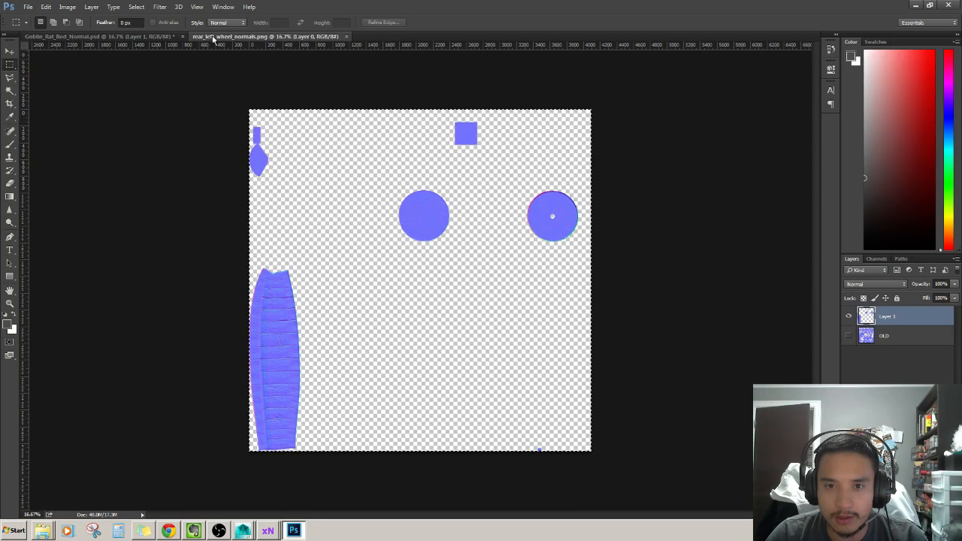
pyautogui.click(347, 36)
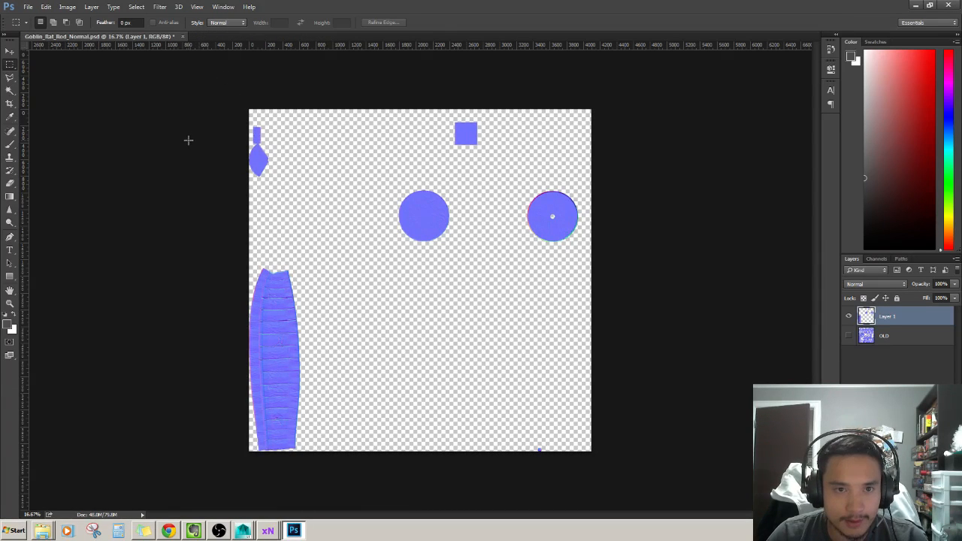
# Switch to xNormal, close the bake preview and clear both the high definition and low definition mesh lists.
pyautogui.click(269, 529)
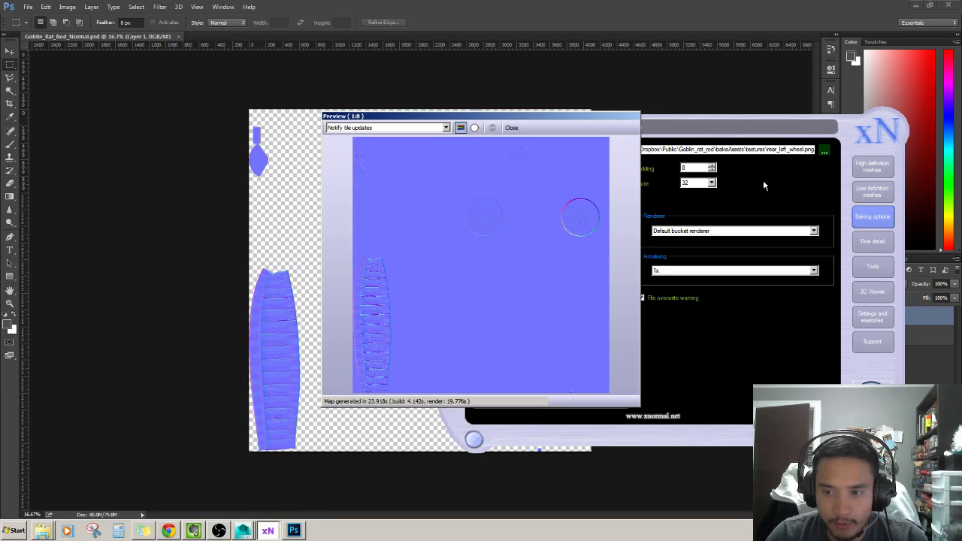
pyautogui.click(514, 127)
pyautogui.moveTo(666, 126); pyautogui.dragTo(593, 125)
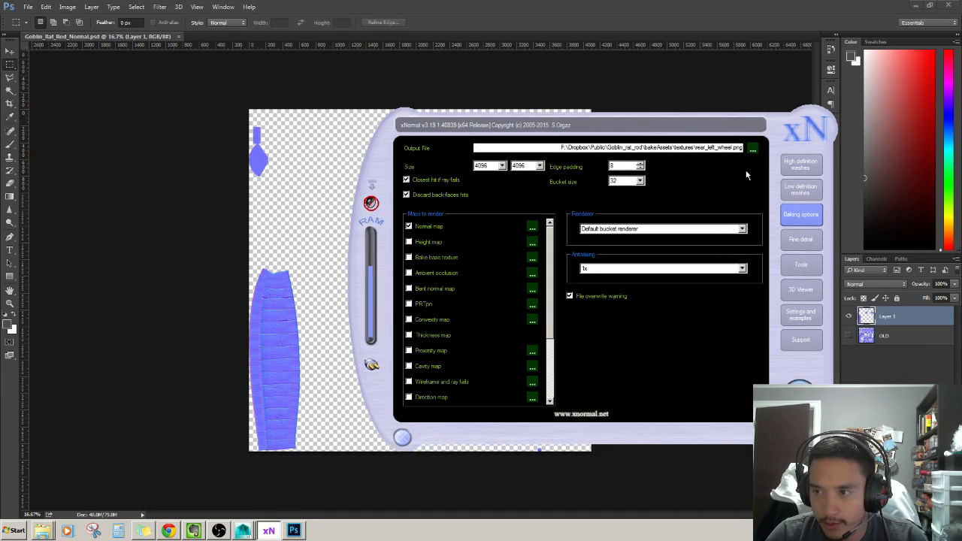
pyautogui.click(802, 166)
pyautogui.click(631, 397)
pyautogui.click(801, 189)
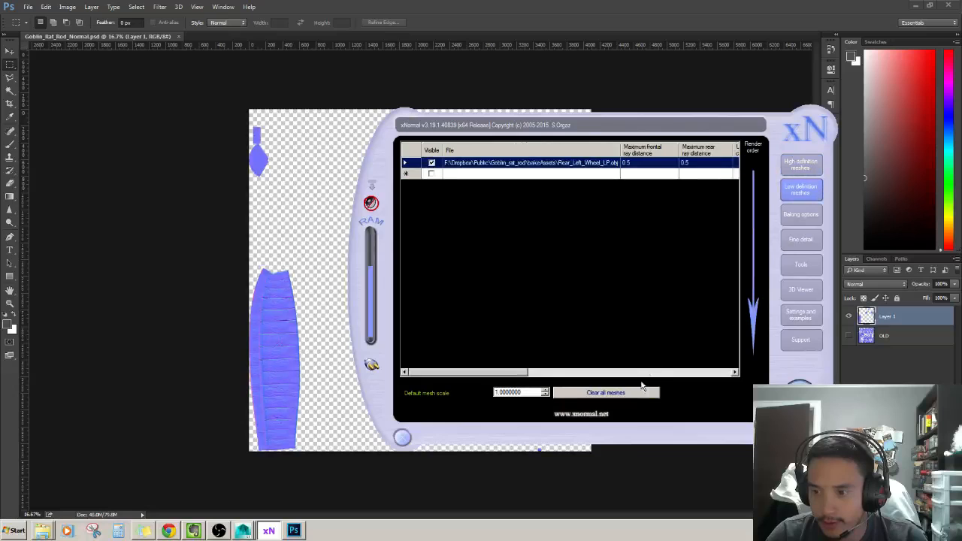
pyautogui.click(606, 393)
# Load FrontBumper_HP.OBJ from the bakeAssets folder as the high definition mesh and FrontBumper_LP.OBJ as the low definition mesh.
pyautogui.click(786, 169)
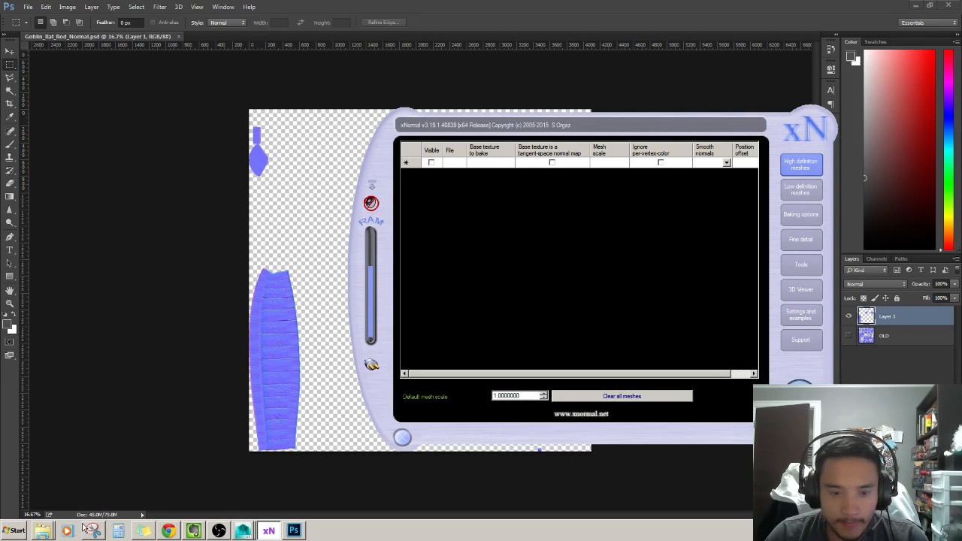
pyautogui.click(43, 531)
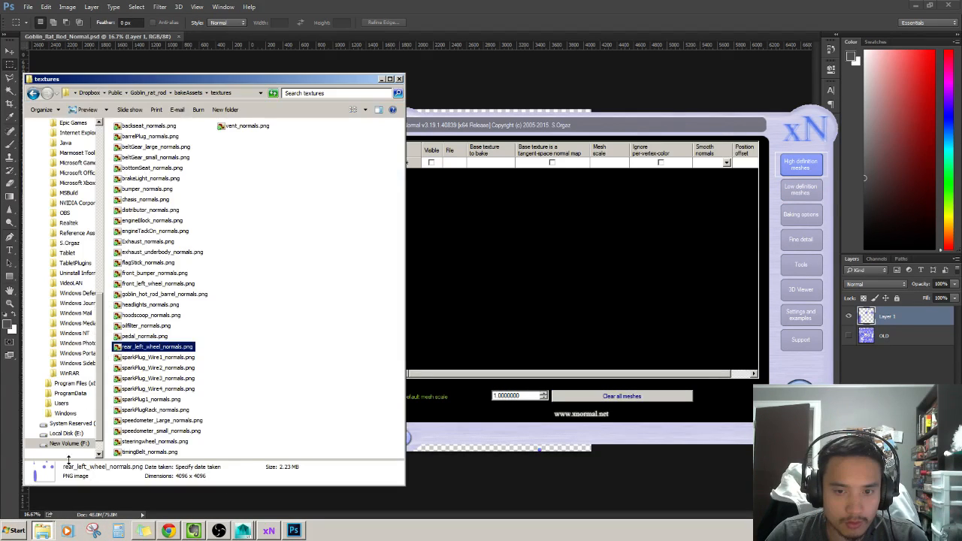
pyautogui.click(33, 92)
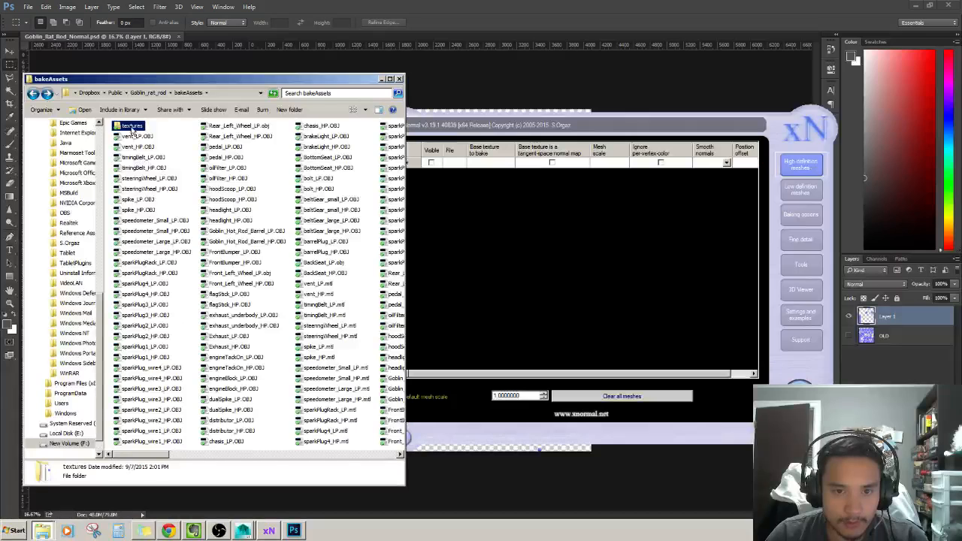
pyautogui.click(169, 322)
pyautogui.press('f')
pyautogui.moveTo(242, 263); pyautogui.dragTo(739, 193)
pyautogui.click(801, 190)
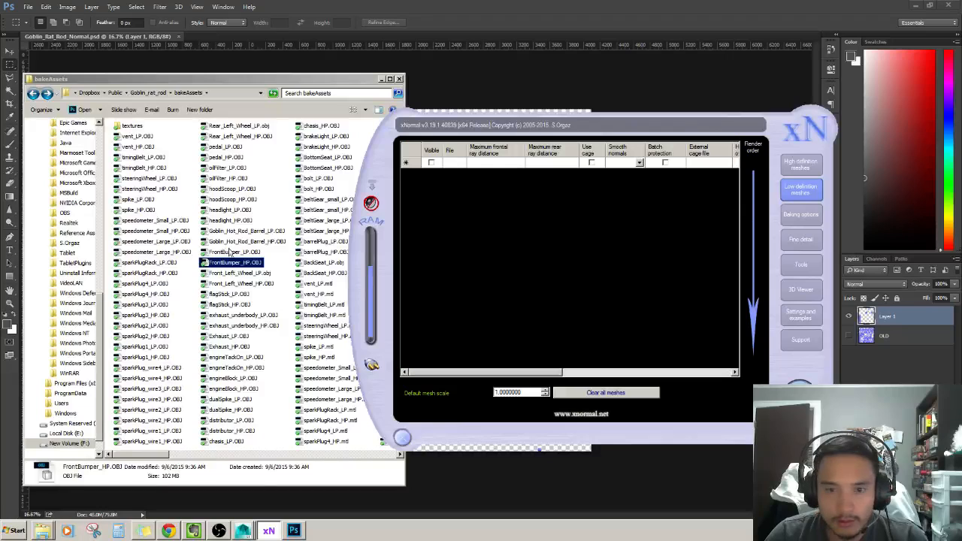
pyautogui.moveTo(233, 253); pyautogui.dragTo(500, 170)
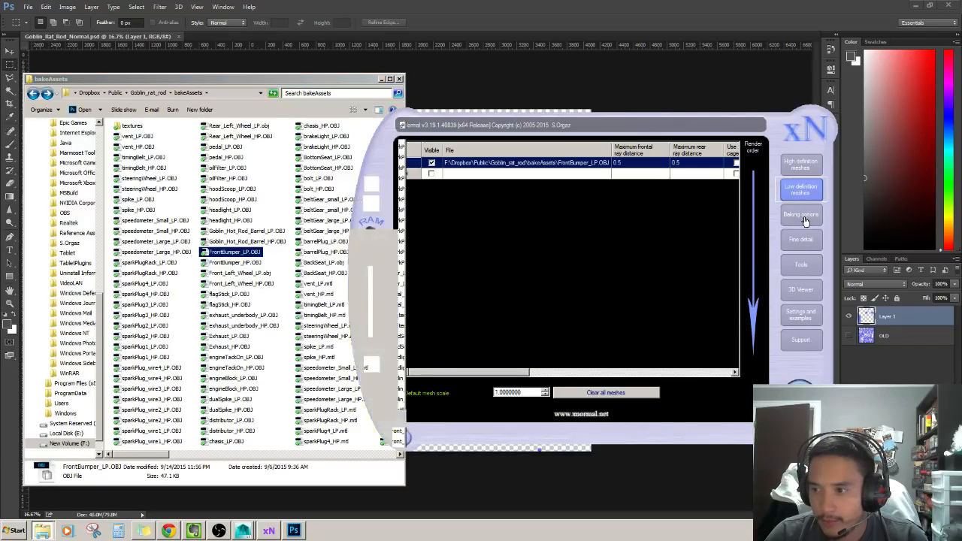
# Set the bake output file to the existing front_bumper_normals.png in the textures folder.
pyautogui.click(803, 217)
pyautogui.click(753, 147)
pyautogui.click(502, 166)
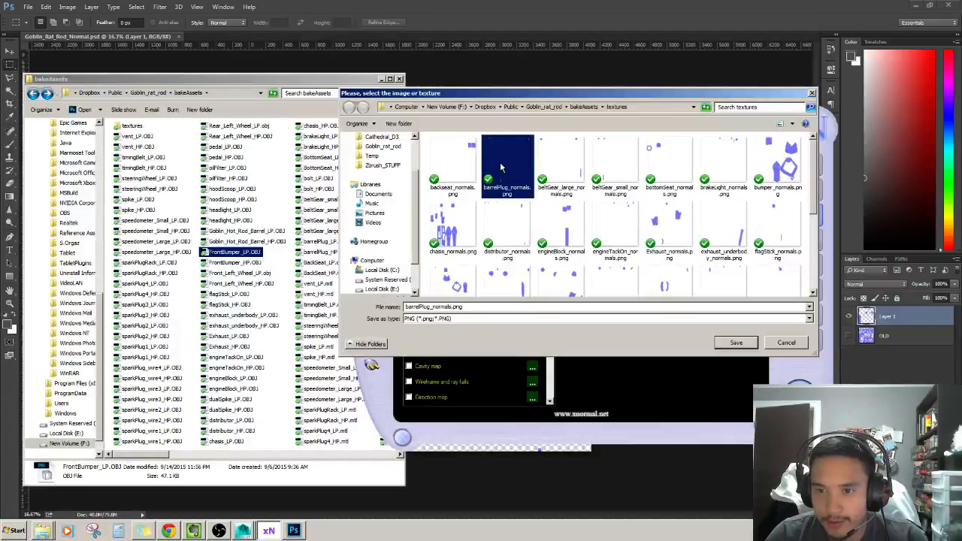
pyautogui.scroll(-2, 497, 167)
pyautogui.click(474, 164)
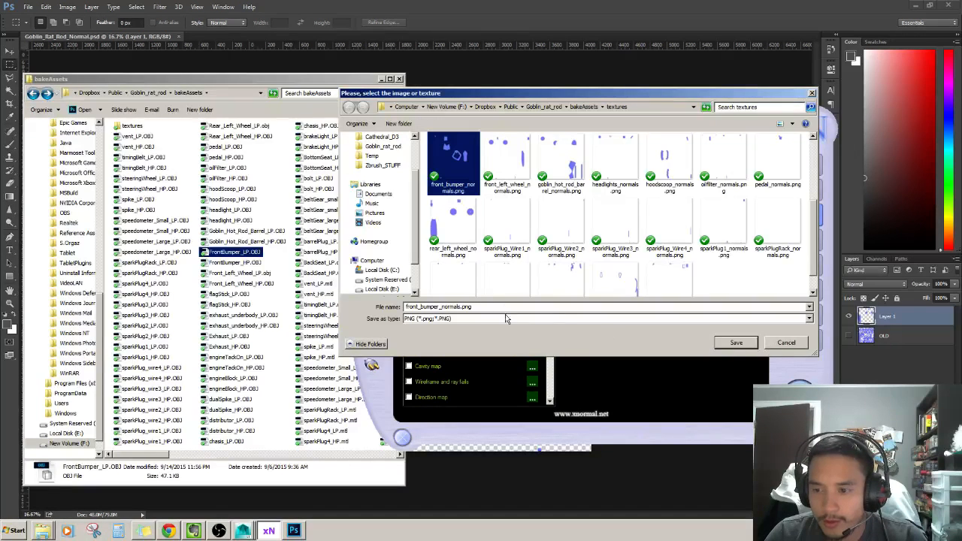
pyautogui.click(735, 344)
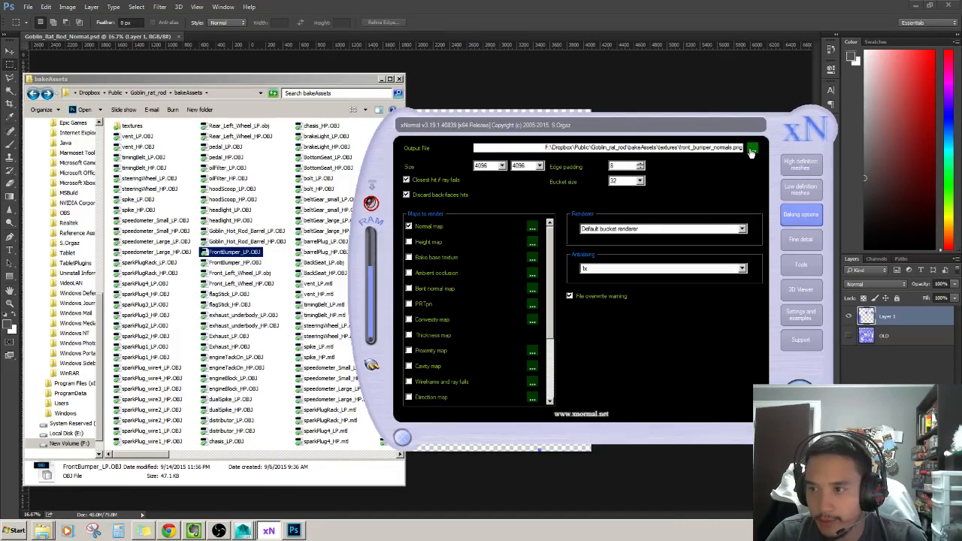
# Shorten the bake output file name to front_bumper.png and generate the front bumper's normal map.
pyautogui.press('BackSpace')
pyautogui.press('BackSpace')
pyautogui.press('BackSpace')
pyautogui.press('BackSpace')
pyautogui.press('BackSpace')
pyautogui.press('BackSpace')
pyautogui.press('BackSpace')
pyautogui.press('BackSpace')
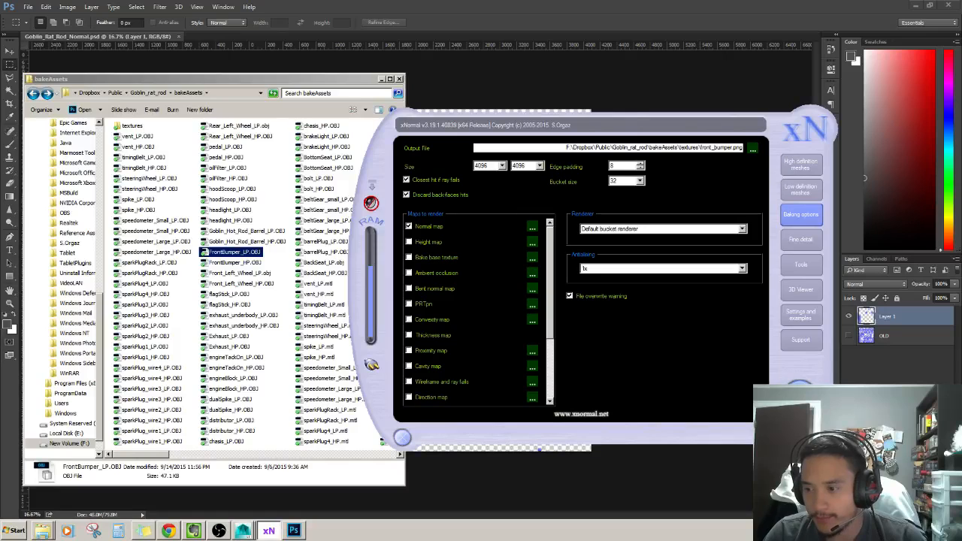
pyautogui.click(799, 382)
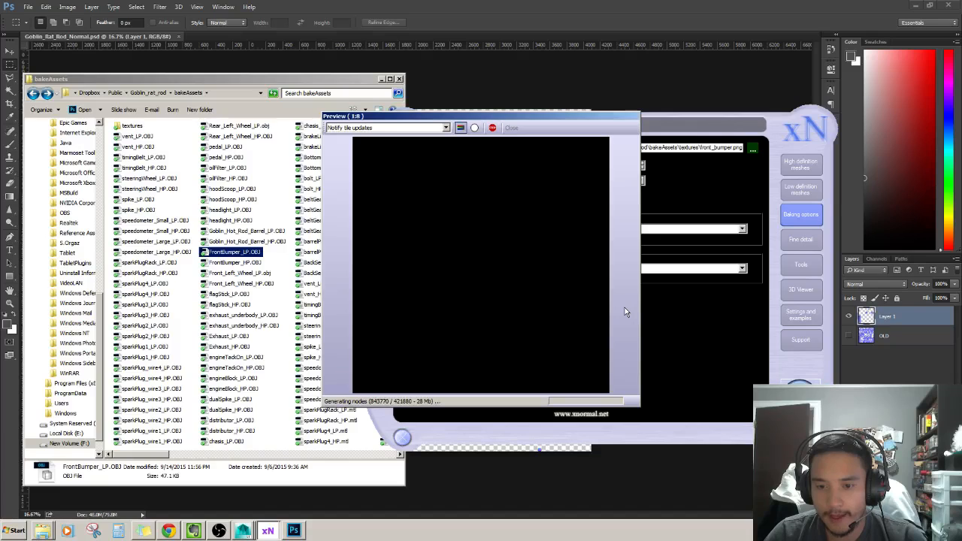
pyautogui.click(517, 297)
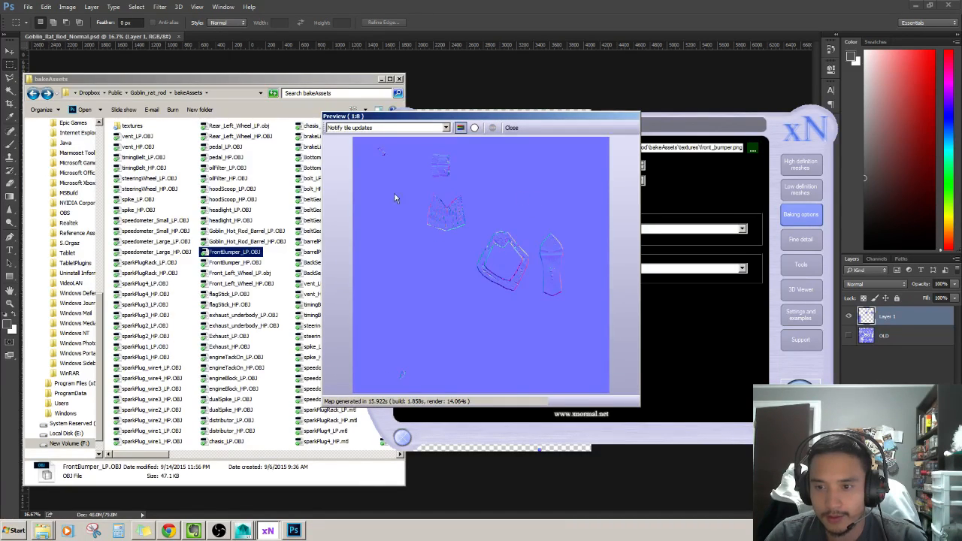
# Open front_bumper_normals.png from the bakeAssets textures folder as a document in Photoshop.
pyautogui.click(42, 534)
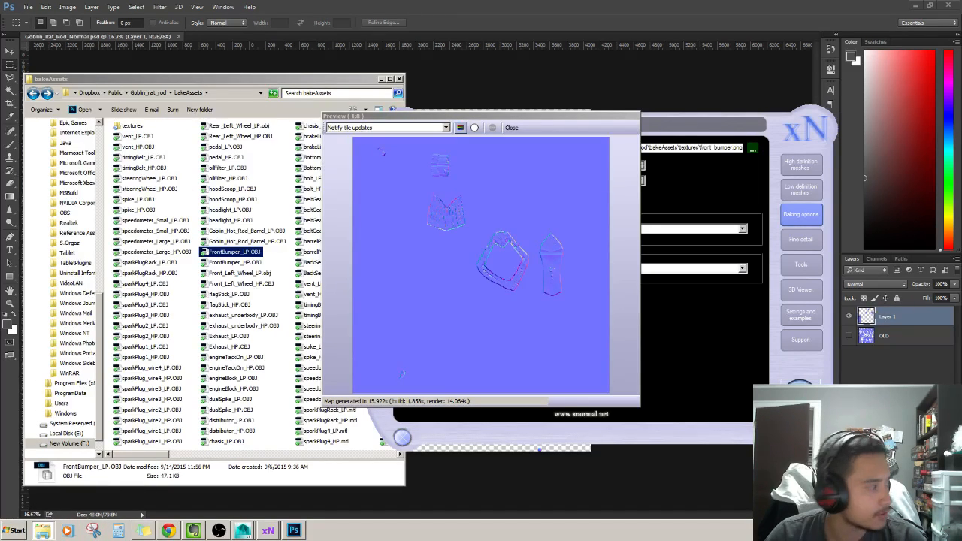
pyautogui.doubleClick(132, 126)
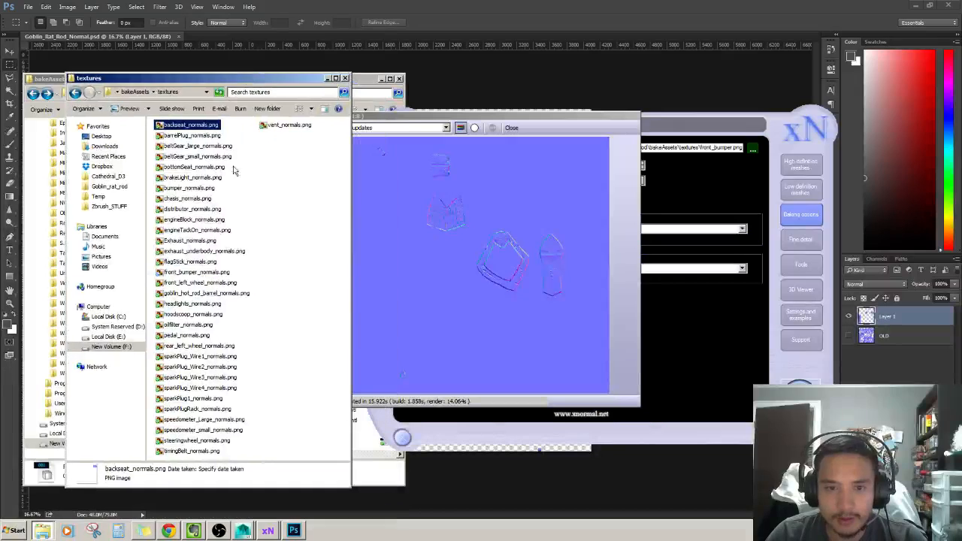
pyautogui.click(191, 136)
pyautogui.click(194, 272)
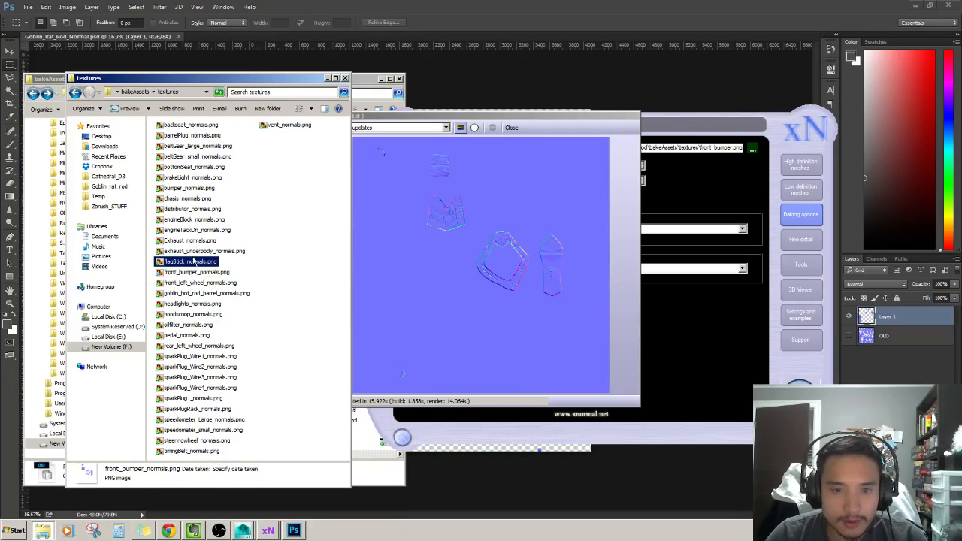
pyautogui.doubleClick(209, 275)
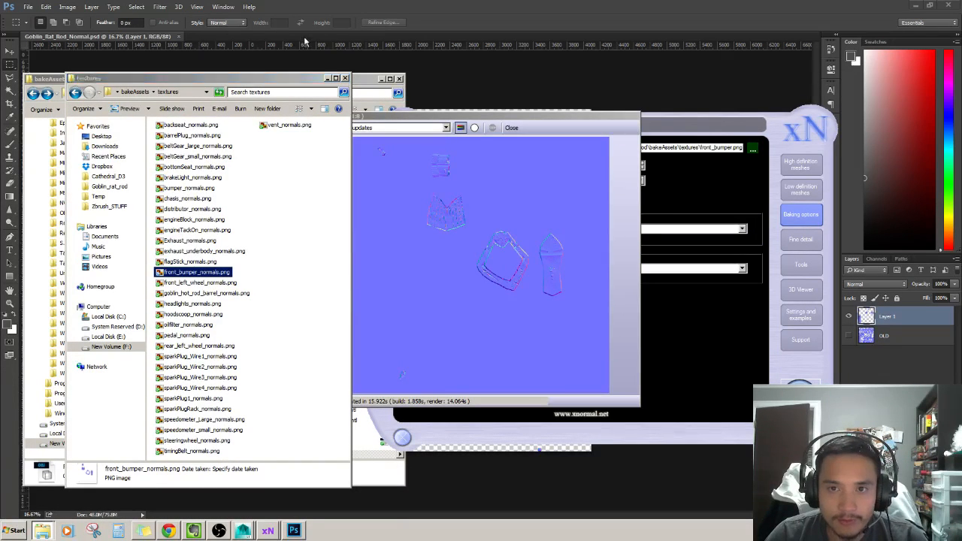
# Copy the entire front bumper map into Goblin_Rat_Rod_Normal.psd as a new layer and close the PNG document.
pyautogui.hotkey('ctrl', 'a')
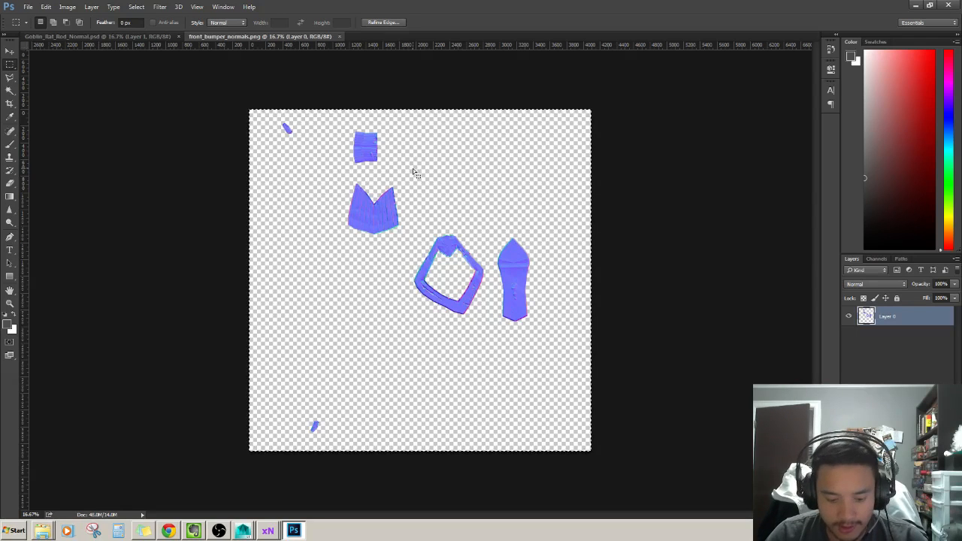
pyautogui.click(139, 36)
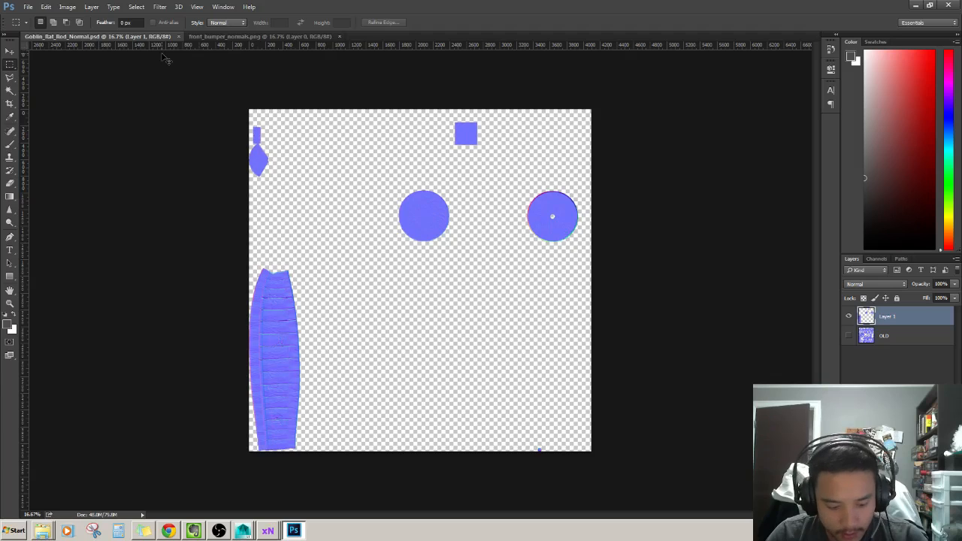
pyautogui.hotkey('ctrl', 'v')
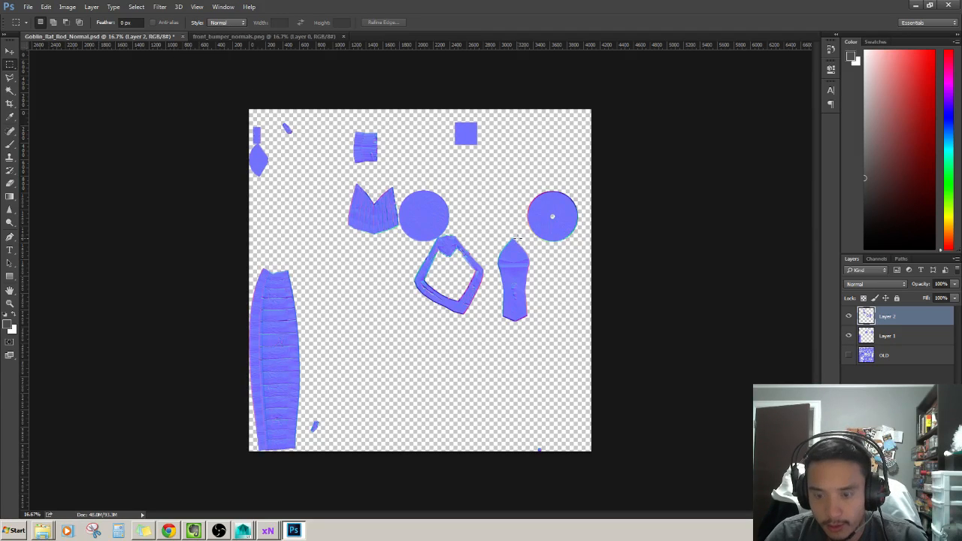
pyautogui.click(218, 37)
pyautogui.click(143, 36)
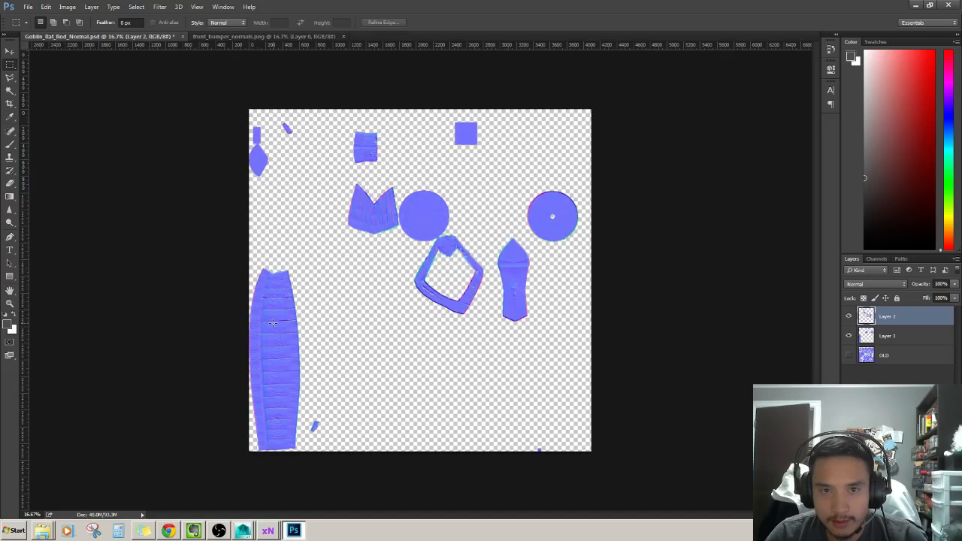
pyautogui.click(343, 36)
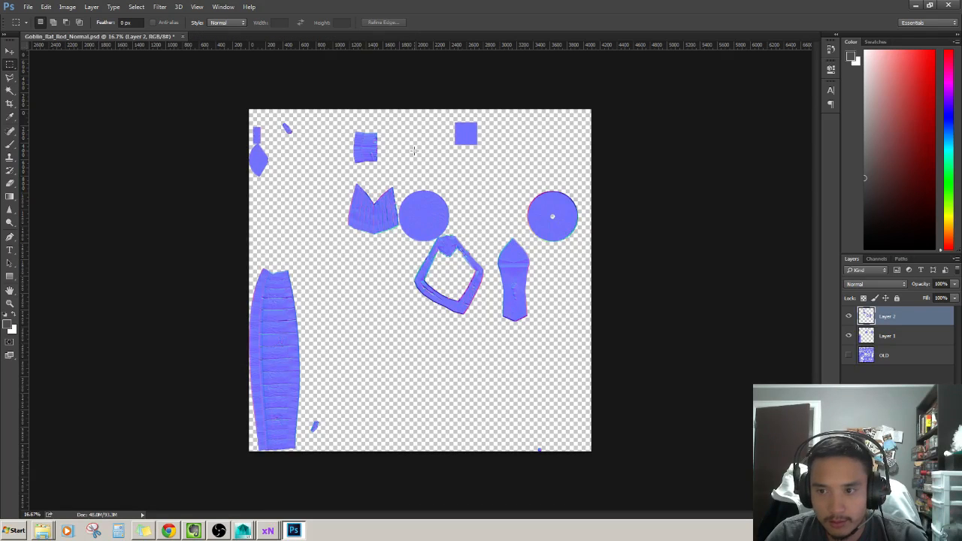
# Rename the pasted bumper layer to frontBUmper and the wheel layer below it to RearWheel.
pyautogui.click(850, 317)
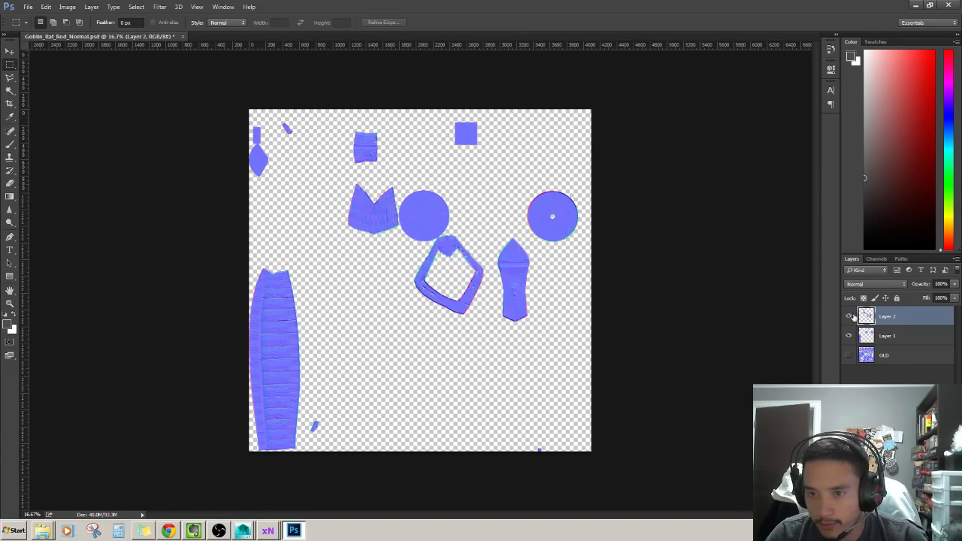
pyautogui.doubleClick(890, 317)
pyautogui.write('frontBUm')
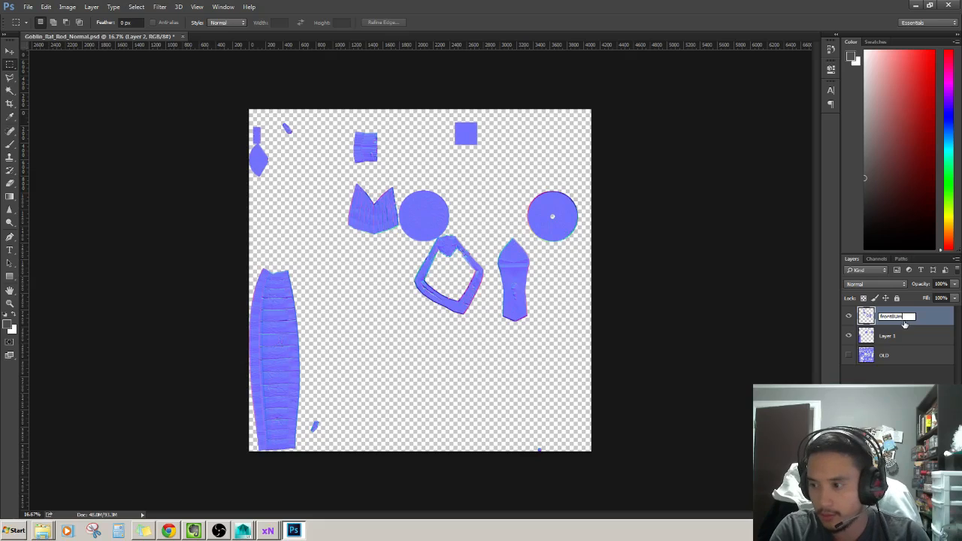
pyautogui.write('BJumper')
pyautogui.click(906, 337)
pyautogui.doubleClick(906, 337)
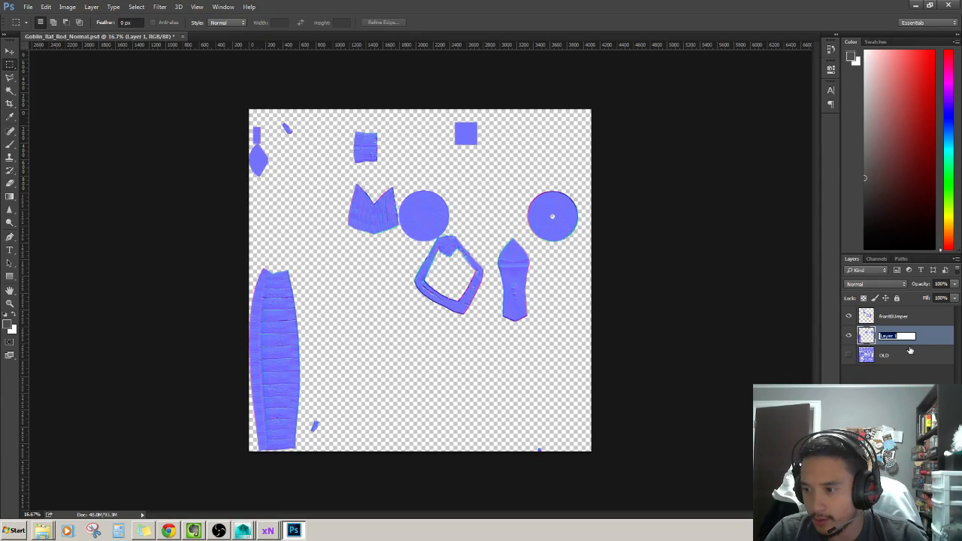
pyautogui.write('RearWheel')
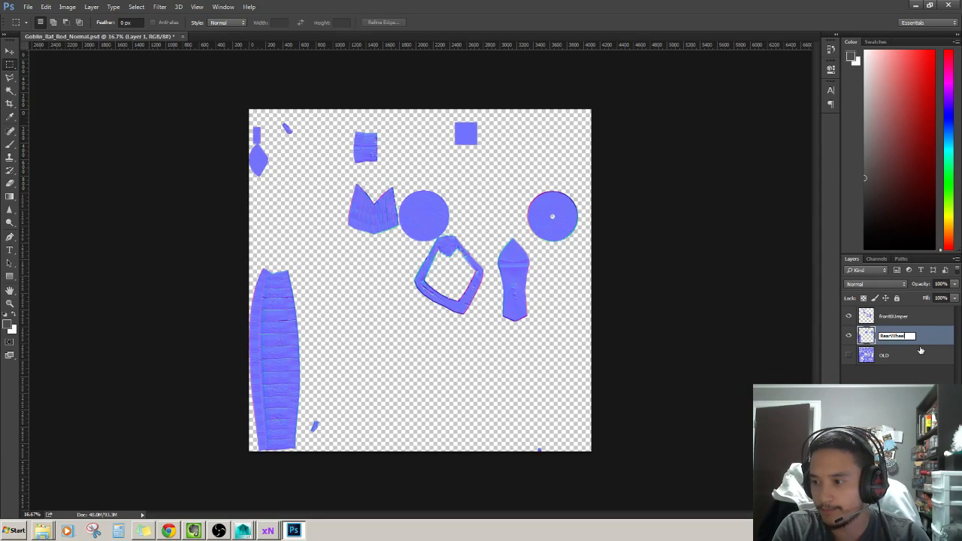
pyautogui.press('Return')
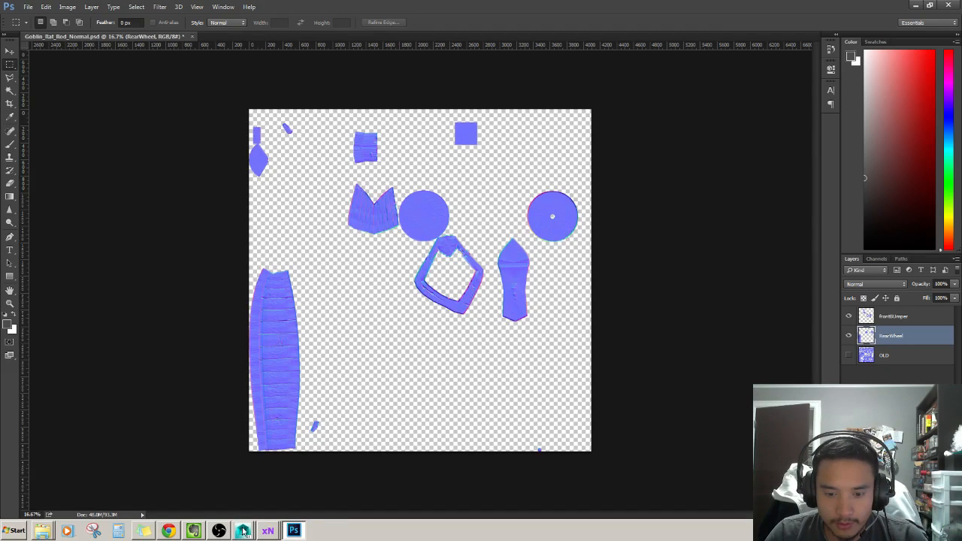
# Switch to xNormal, close the front bumper bake preview and empty the high and low definition mesh lists.
pyautogui.click(266, 532)
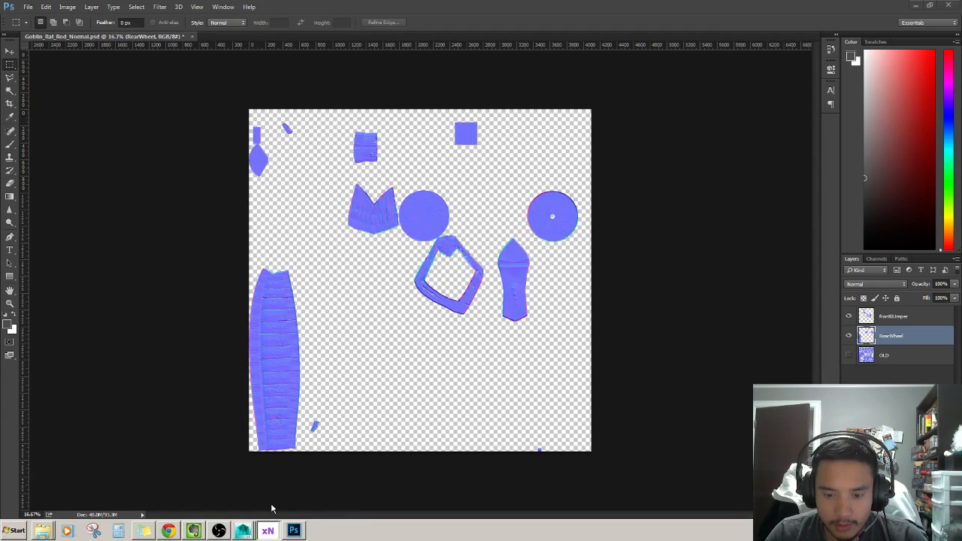
pyautogui.click(511, 128)
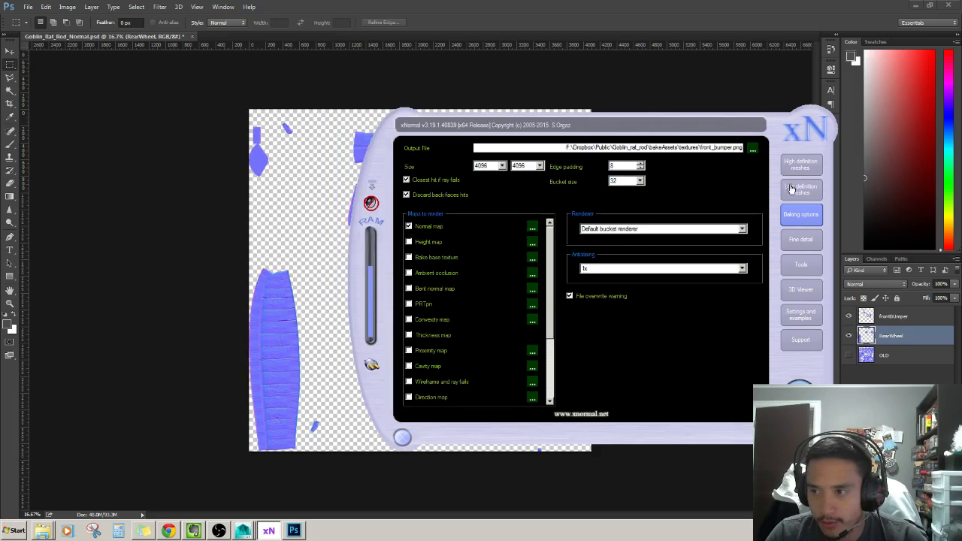
pyautogui.click(801, 164)
pyautogui.click(800, 188)
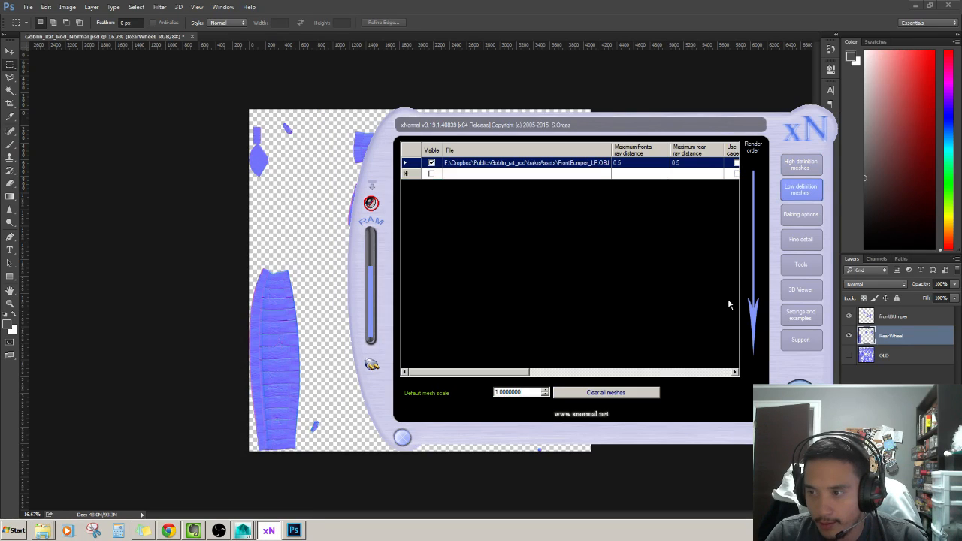
pyautogui.click(800, 164)
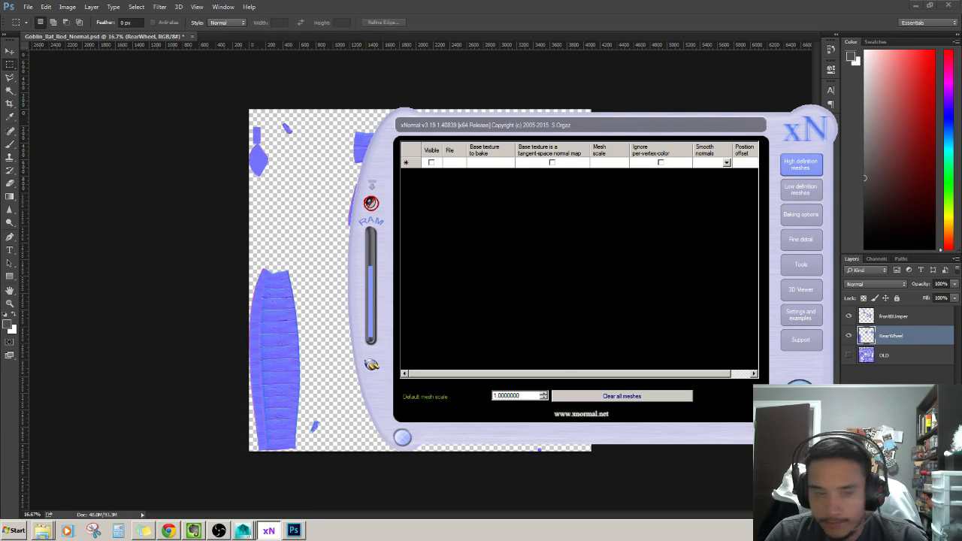
# Load Front_Left_Wheel_HP.OBJ from bakeAssets as the high definition mesh and Front_Left_Wheel_LP.obj as the low definition mesh.
pyautogui.click(42, 531)
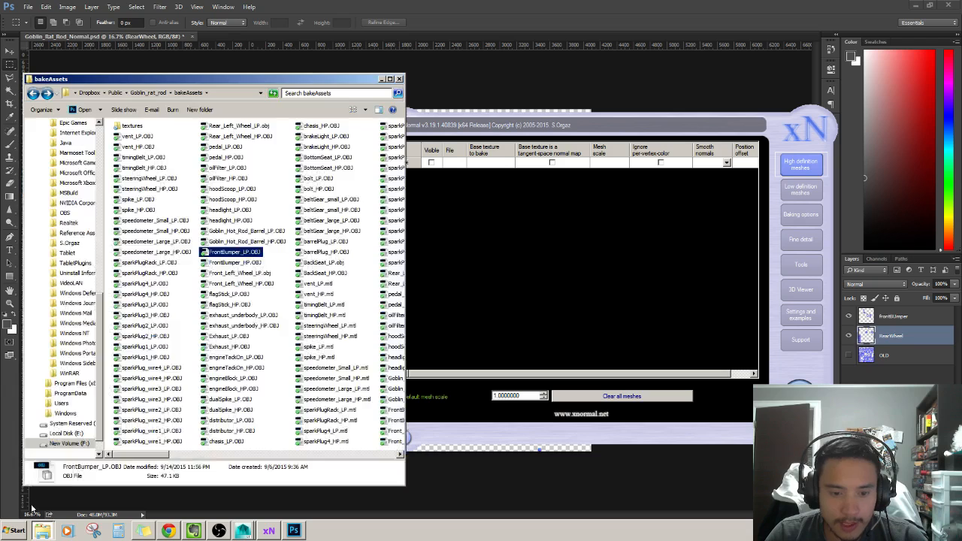
pyautogui.click(232, 274)
pyautogui.moveTo(233, 286); pyautogui.dragTo(484, 173)
pyautogui.click(785, 188)
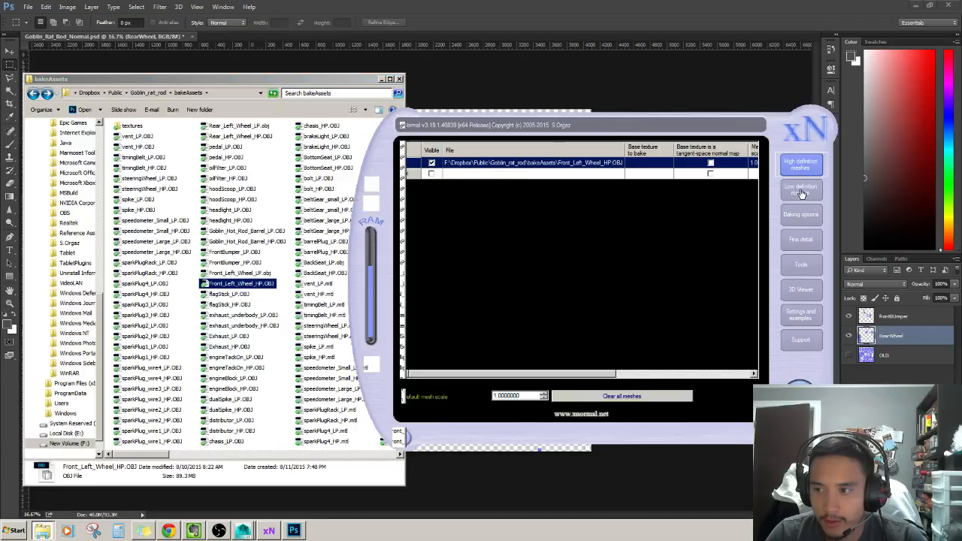
pyautogui.moveTo(230, 273); pyautogui.dragTo(531, 214)
# Set the bake output file to the existing front_left_wheel_normals.png in the textures folder.
pyautogui.click(801, 215)
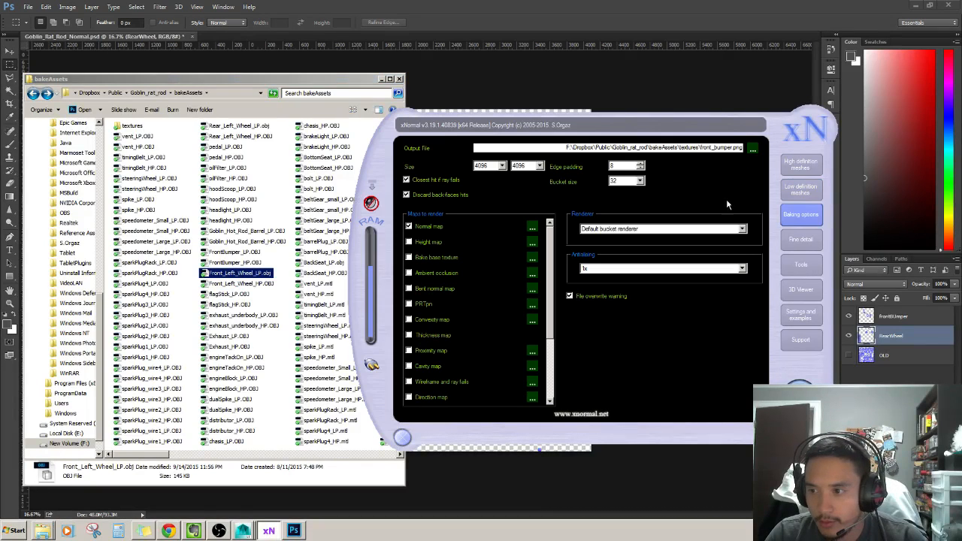
pyautogui.click(752, 148)
pyautogui.click(504, 172)
pyautogui.write('front_bumper_normals.png')
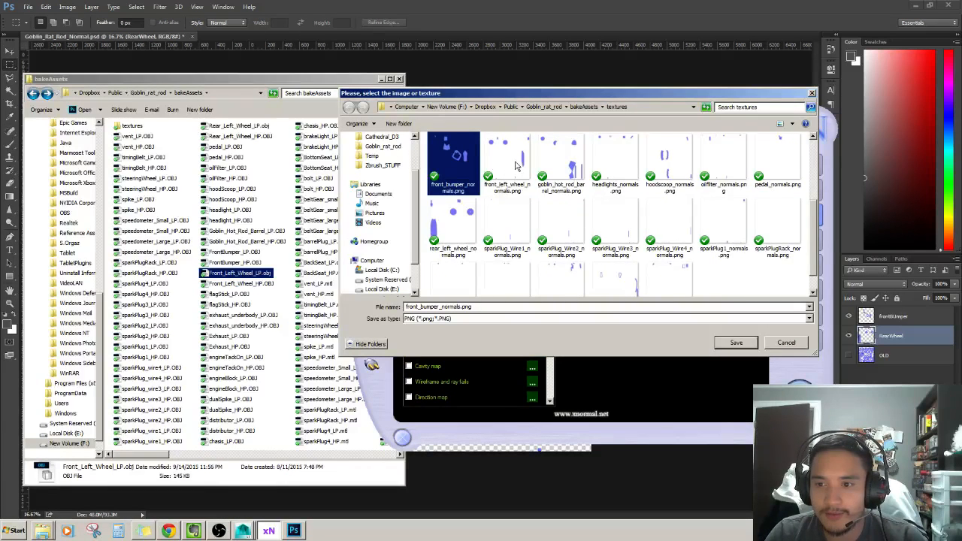
pyautogui.click(518, 165)
pyautogui.click(736, 342)
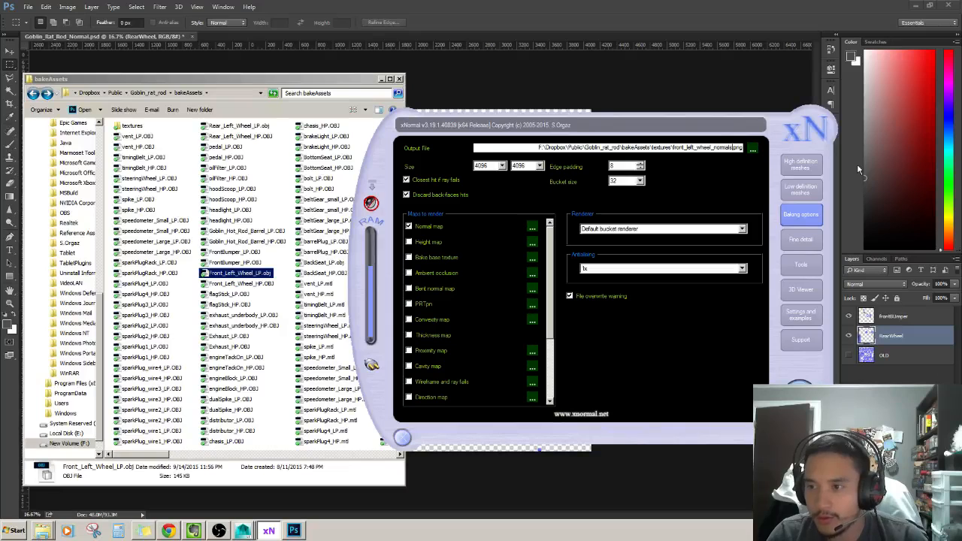
# Remove the _normals suffix so the output is front_left_wheel.png, and generate the front left wheel's normal map.
pyautogui.press('Left')
pyautogui.press('Left')
pyautogui.press('Left')
pyautogui.press('Left')
pyautogui.press('BackSpace')
pyautogui.press('BackSpace')
pyautogui.press('BackSpace')
pyautogui.press('BackSpace')
pyautogui.press('BackSpace')
pyautogui.press('BackSpace')
pyautogui.press('BackSpace')
pyautogui.press('BackSpace')
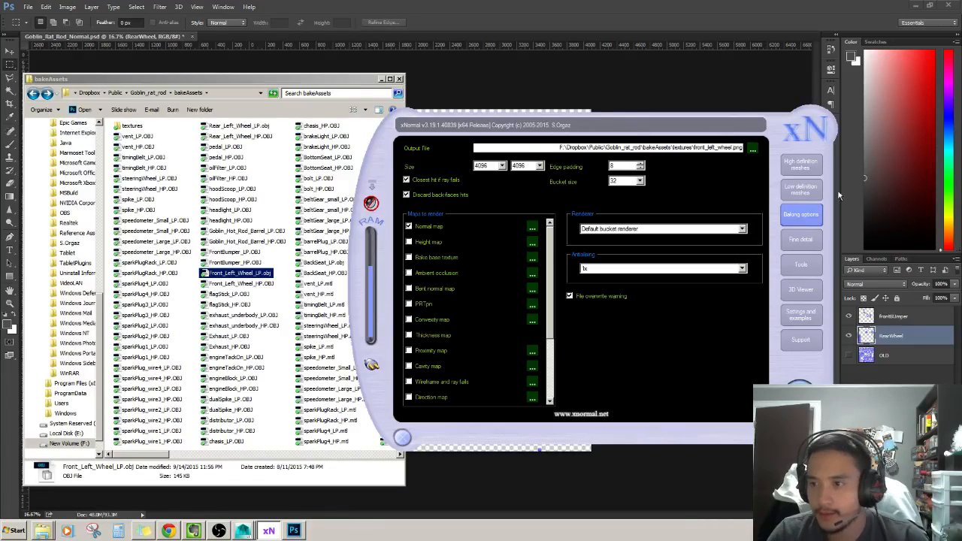
pyautogui.click(800, 383)
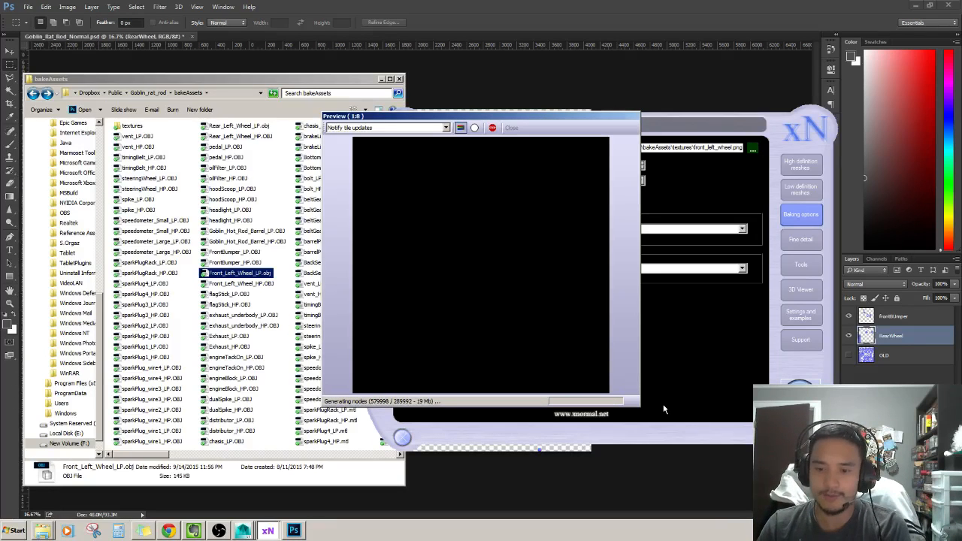
pyautogui.click(525, 295)
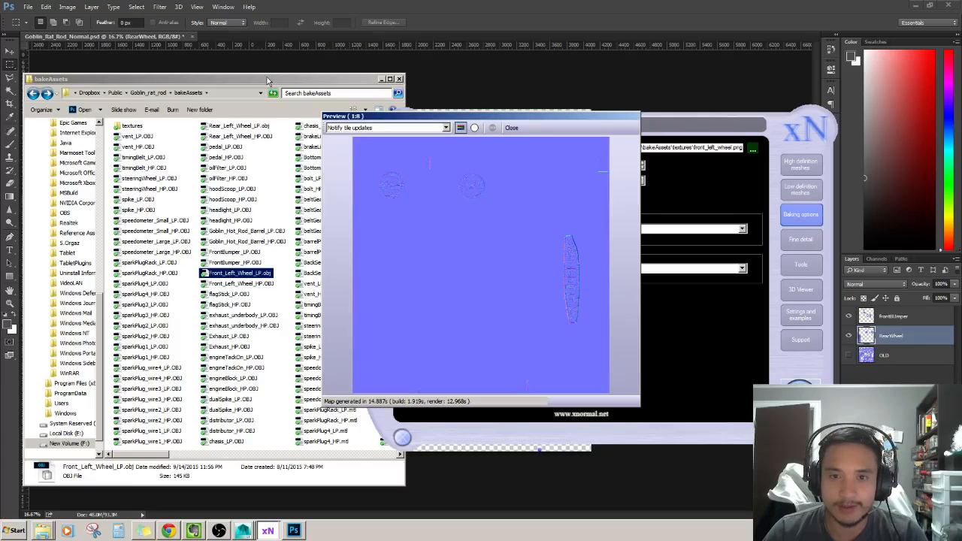
# Open the textures folder inside bakeAssets and select front_left_wheel_normals.png.
pyautogui.click(135, 125)
pyautogui.doubleClick(135, 126)
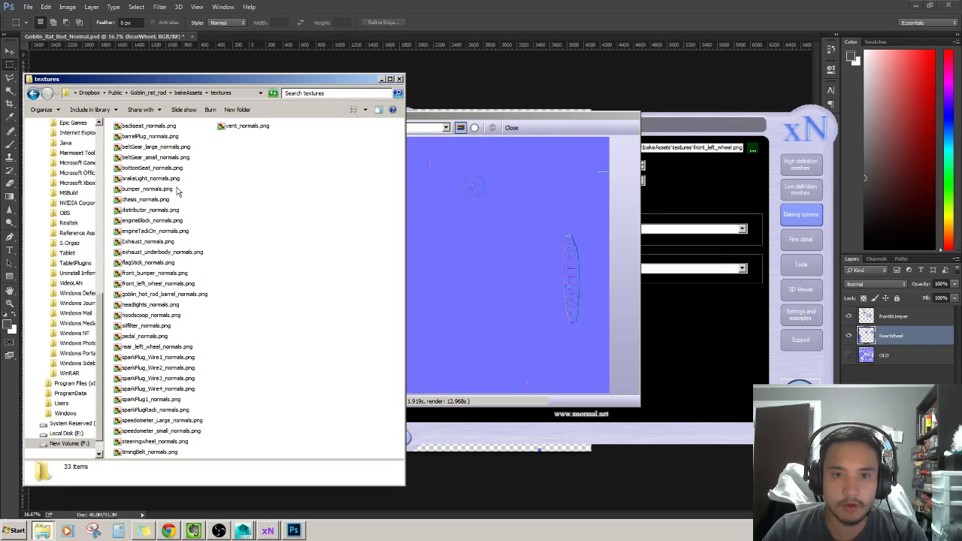
pyautogui.click(156, 147)
pyautogui.press('f')
pyautogui.press('r')
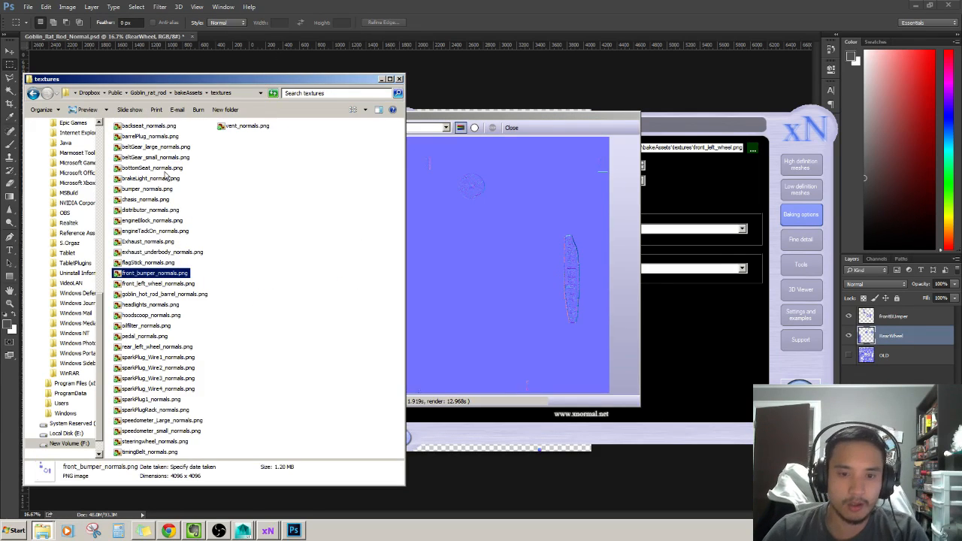
pyautogui.press('Down')
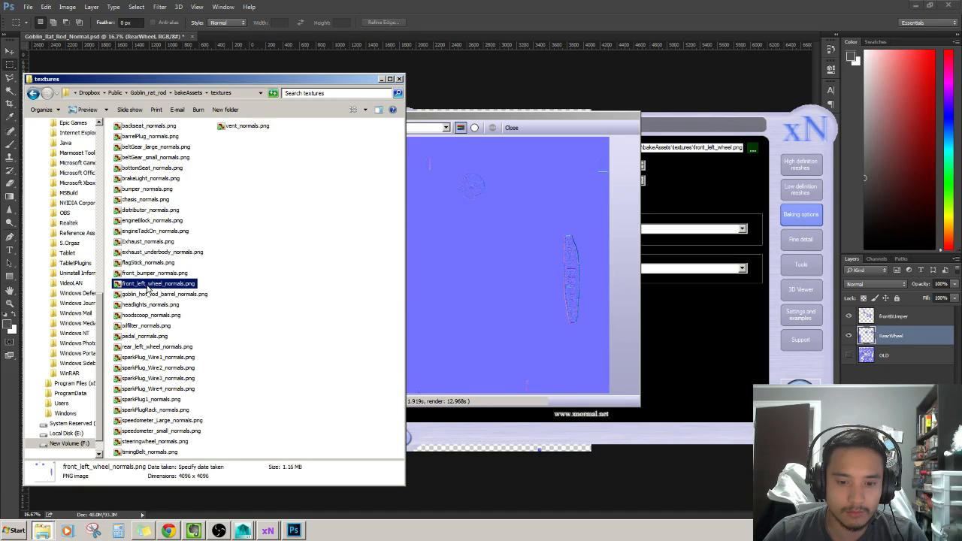
pyautogui.press('Down')
pyautogui.press('Up')
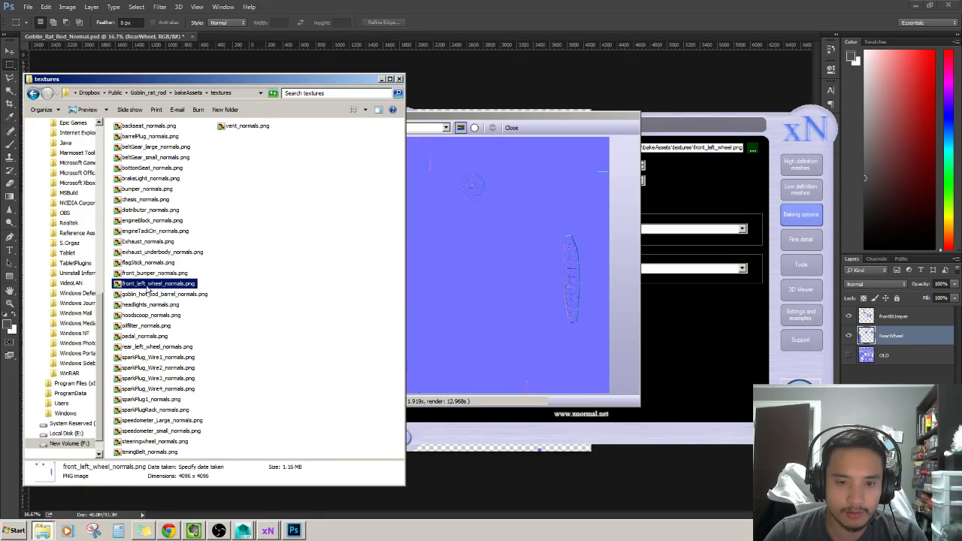
# Open the selected wheel map in Photoshop and copy it into Goblin_Rat_Rod_Normal.psd as a new layer above RearWheel.
pyautogui.click(256, 42)
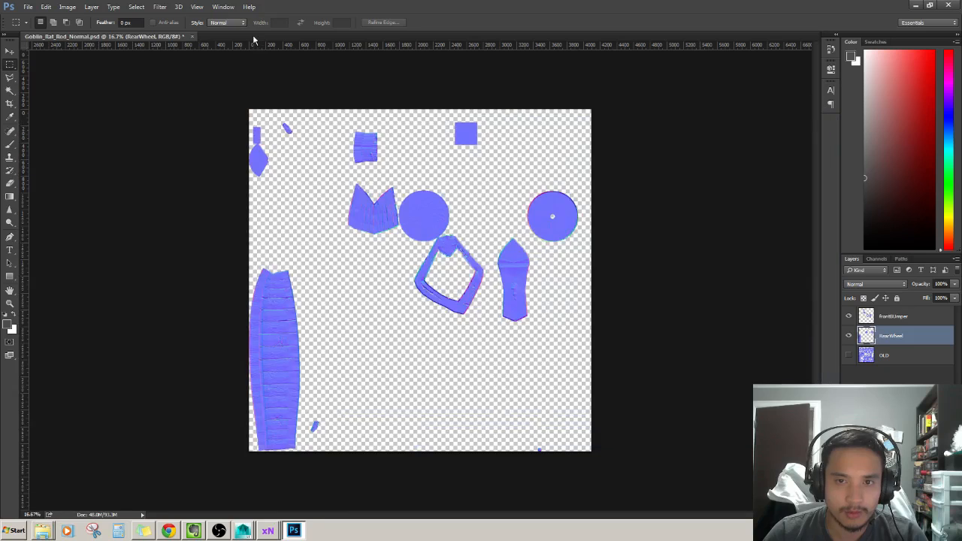
pyautogui.click(149, 39)
pyautogui.hotkey('ctrl', 'v')
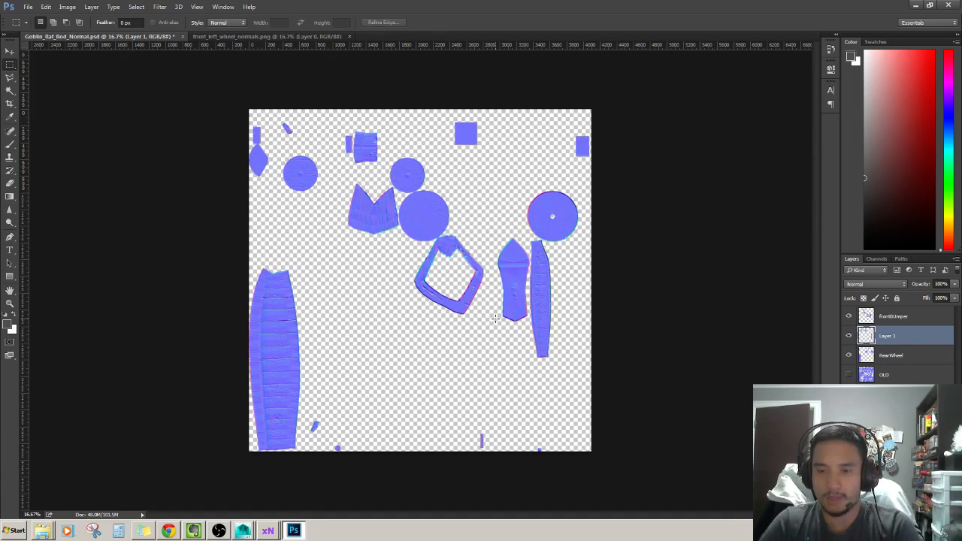
# Save Goblin_Rat_Rod_Normal.psd, rename the newly pasted layer frontWheel, and close the front left wheel map document.
pyautogui.hotkey('ctrl', 's')
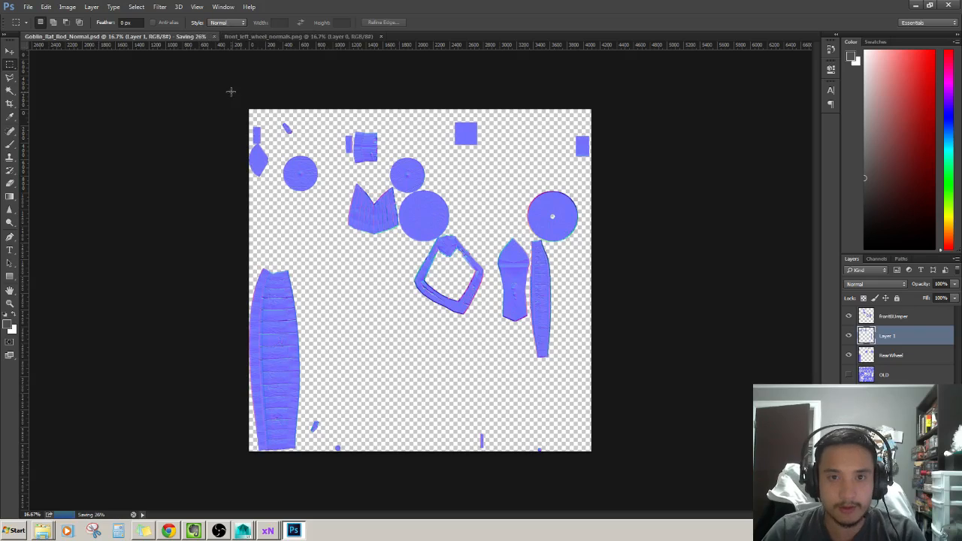
pyautogui.doubleClick(895, 336)
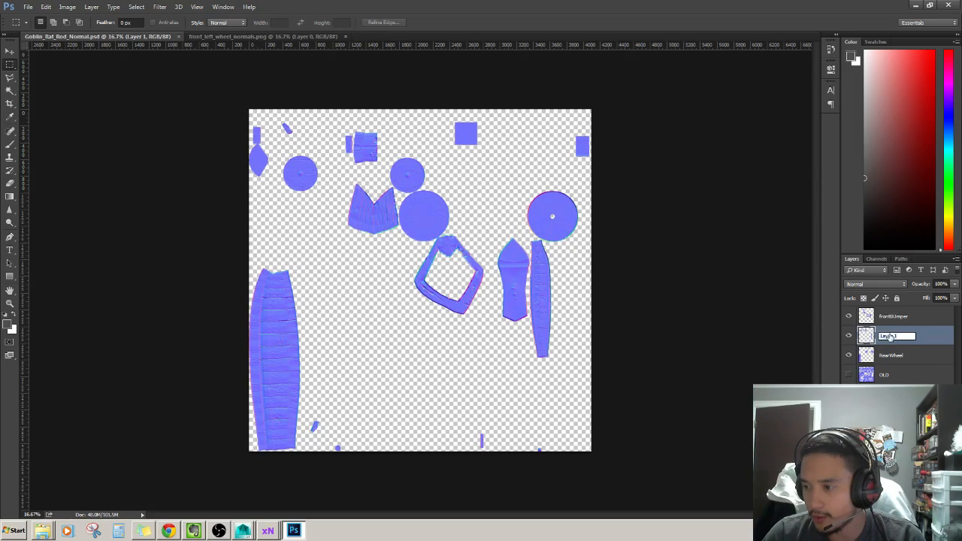
pyautogui.write('frontWheel')
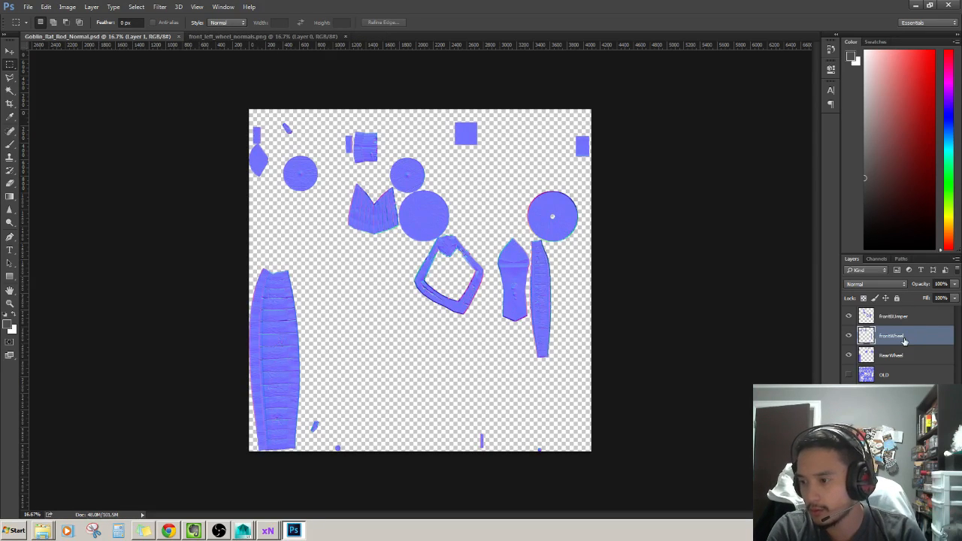
pyautogui.press('Return')
pyautogui.click(248, 37)
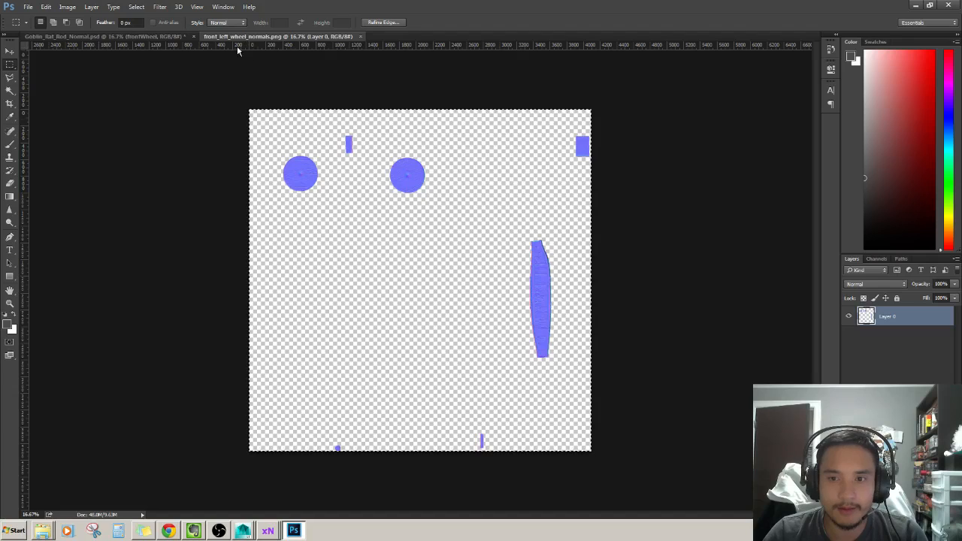
pyautogui.click(360, 36)
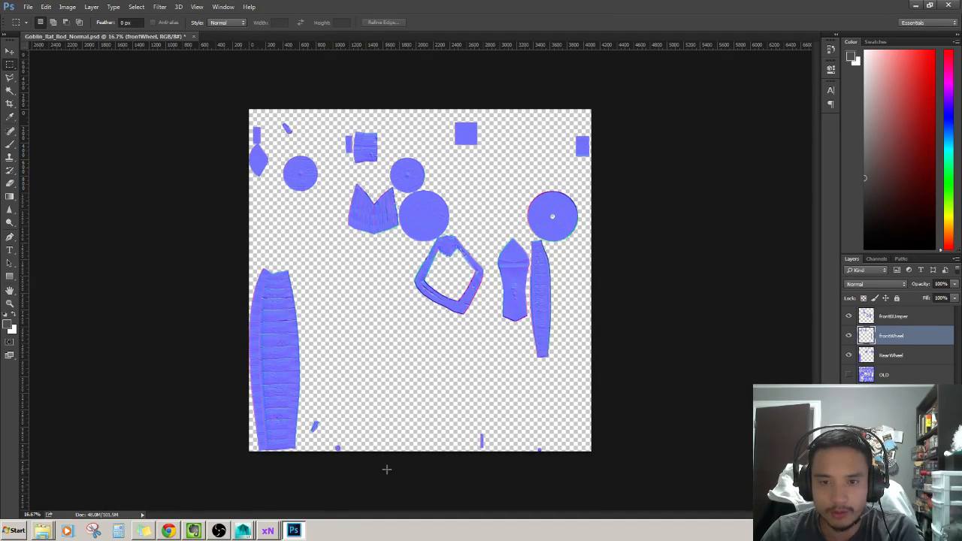
# Switch to xNormal, dismiss the finished bake preview, and clear the high and low definition mesh lists.
pyautogui.click(267, 531)
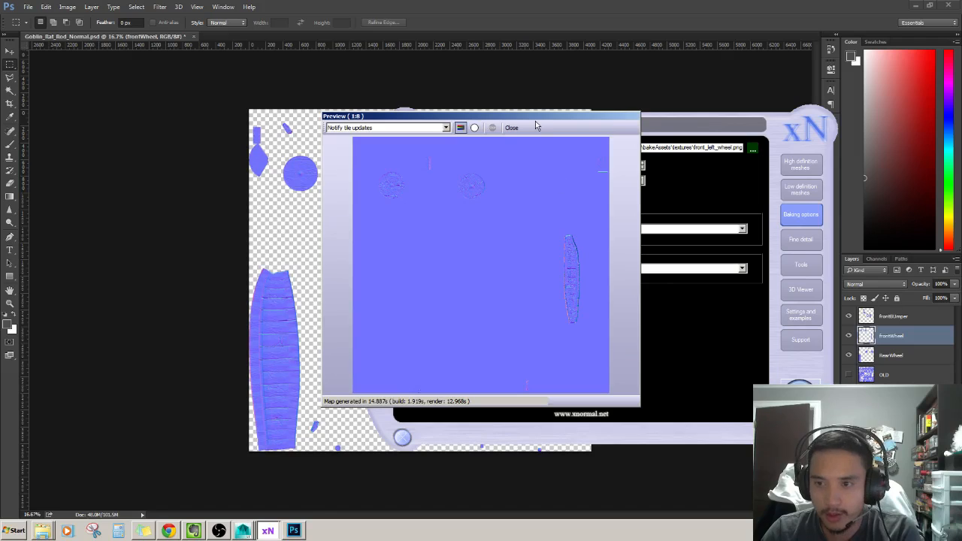
pyautogui.click(511, 127)
pyautogui.click(801, 165)
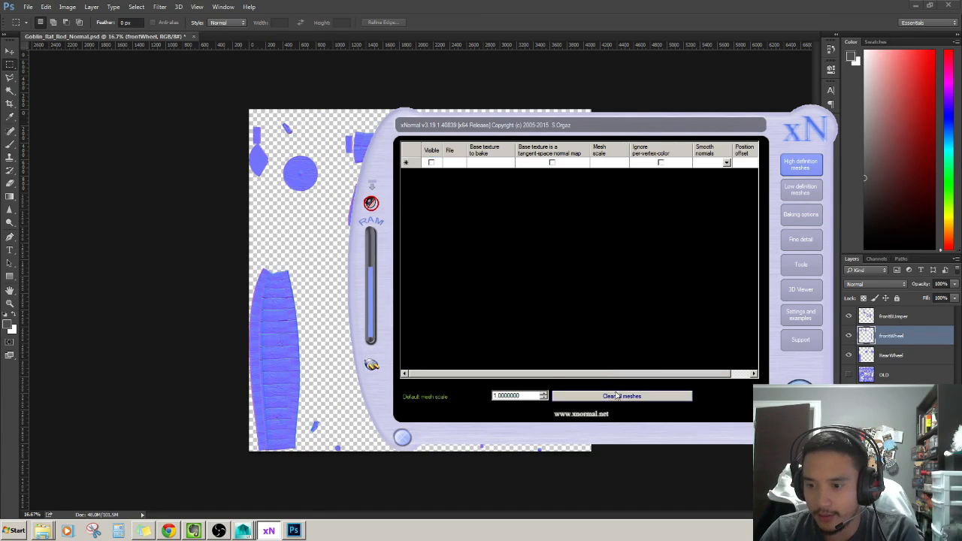
pyautogui.click(793, 193)
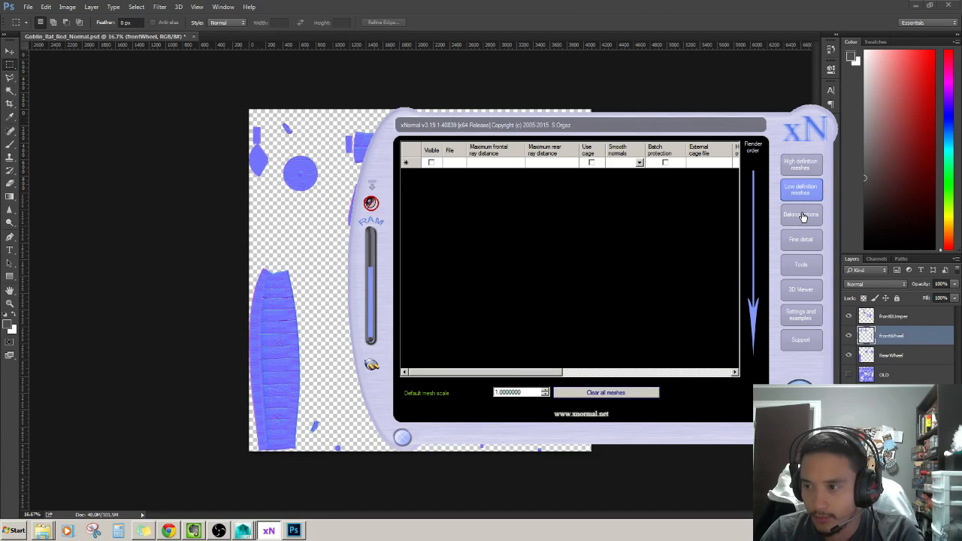
# Load Goblin_Hot_Rod_Barrel_HP.OBJ from the bakeAssets folder as the high definition mesh.
pyautogui.click(800, 166)
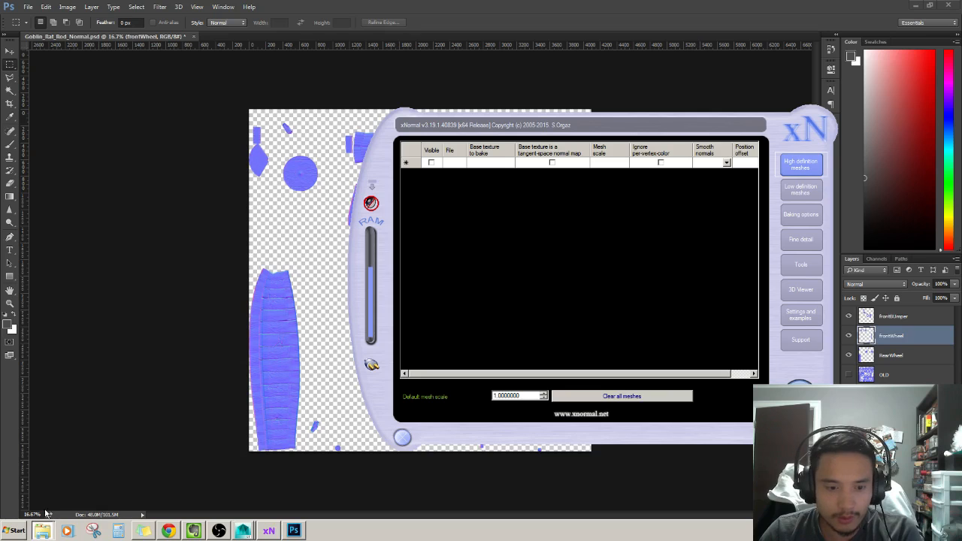
pyautogui.click(42, 531)
pyautogui.click(34, 94)
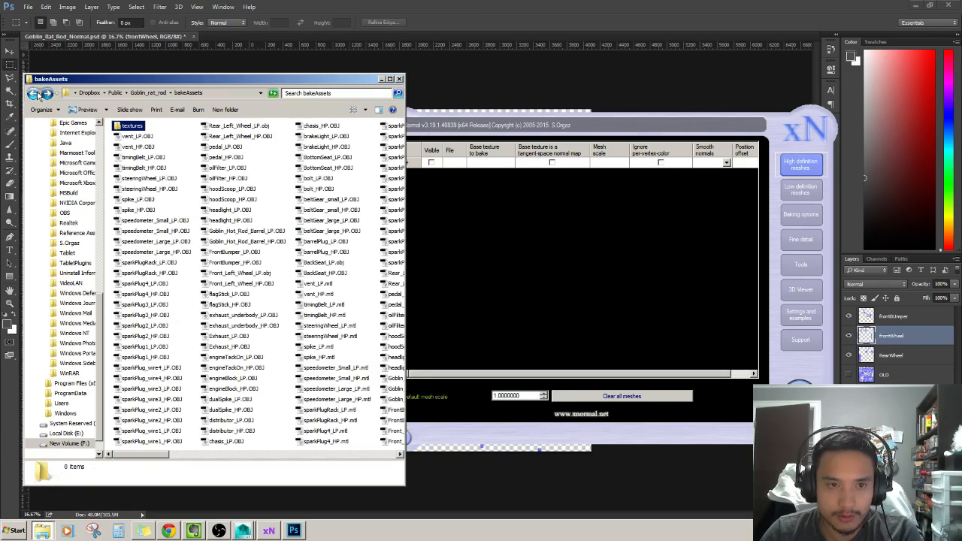
pyautogui.click(146, 167)
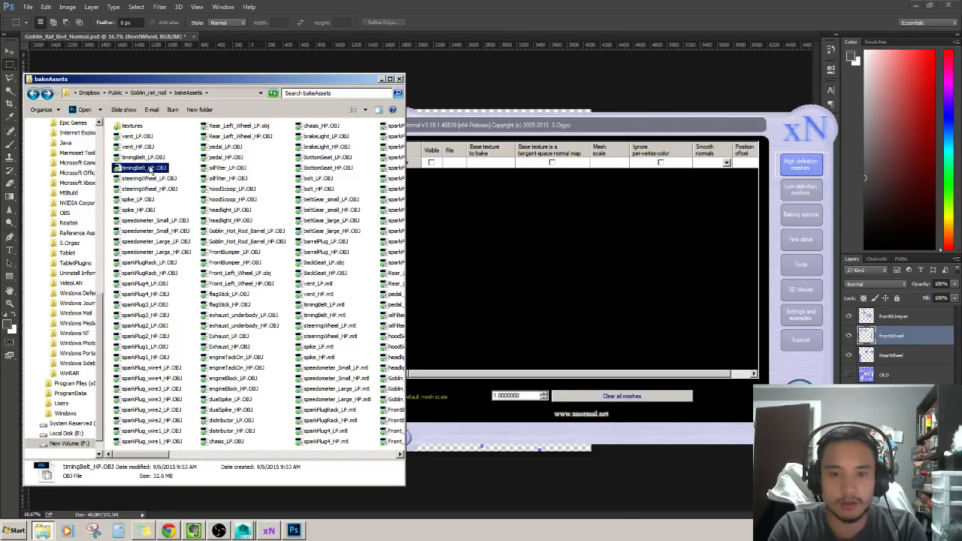
pyautogui.press('g')
pyautogui.click(240, 242)
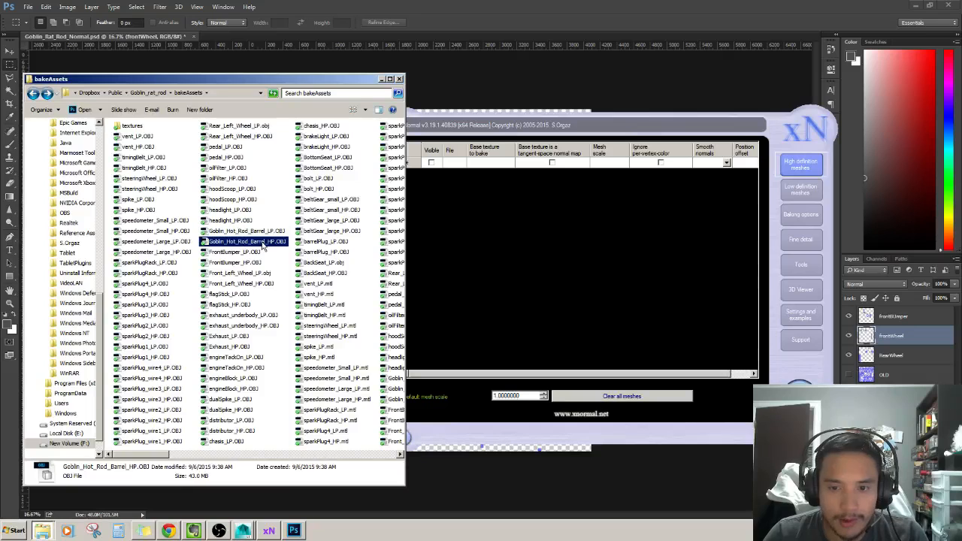
pyautogui.moveTo(263, 246); pyautogui.dragTo(509, 167)
# Load Goblin_Hot_Rod_Barrel_LP.OBJ from the bakeAssets folder as the low definition mesh.
pyautogui.click(812, 189)
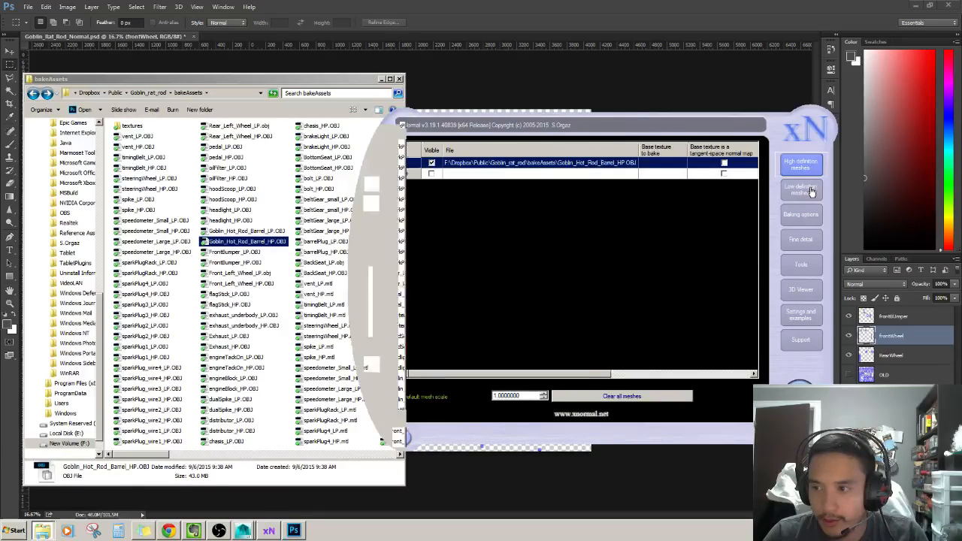
pyautogui.doubleClick(259, 232)
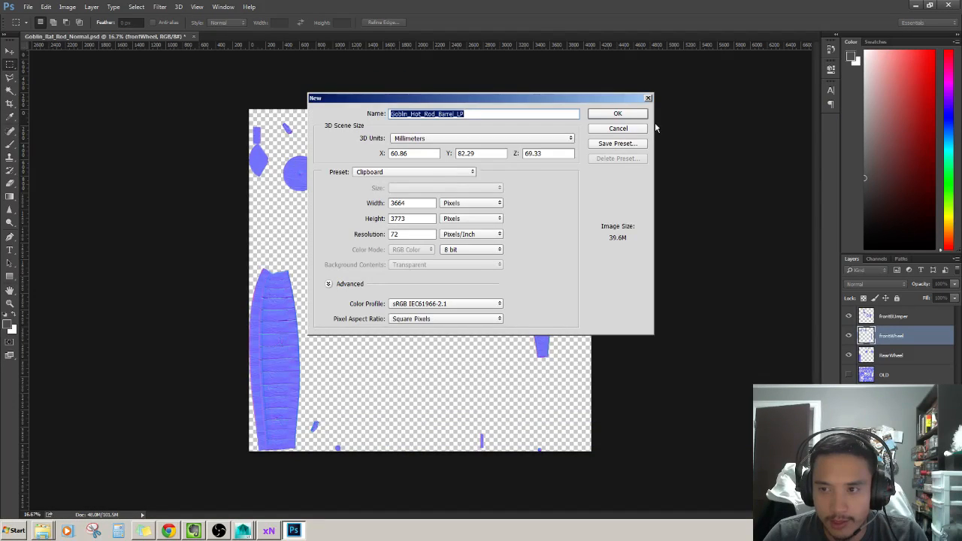
pyautogui.click(618, 128)
pyautogui.click(271, 531)
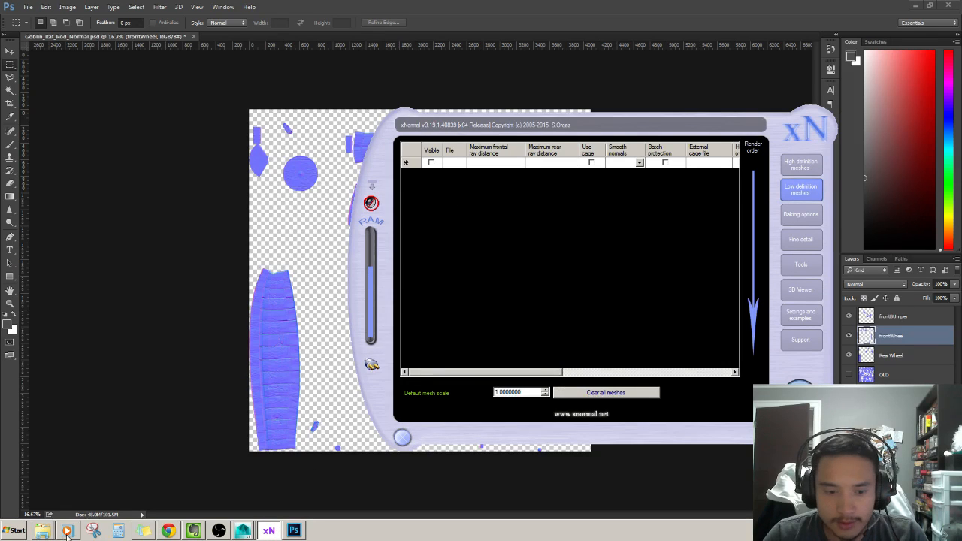
pyautogui.click(45, 507)
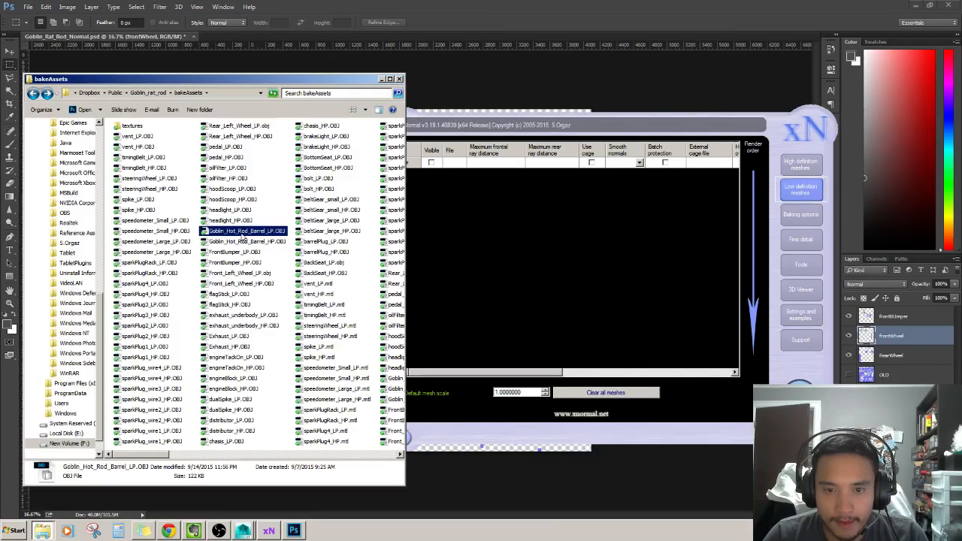
pyautogui.moveTo(265, 235); pyautogui.dragTo(507, 172)
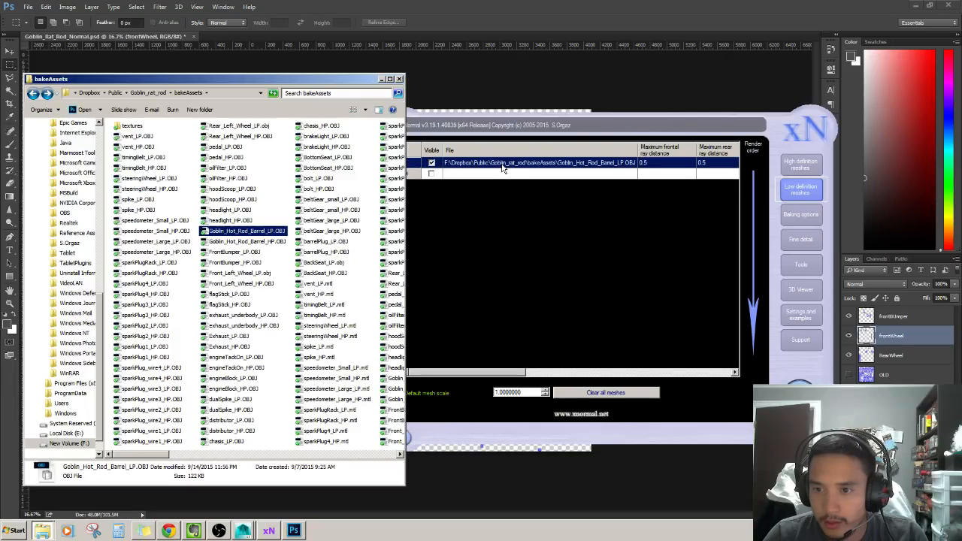
# Set the bake output file to the existing goblin_hot_rod_barrel_normals.png in the textures folder.
pyautogui.click(801, 215)
pyautogui.click(749, 151)
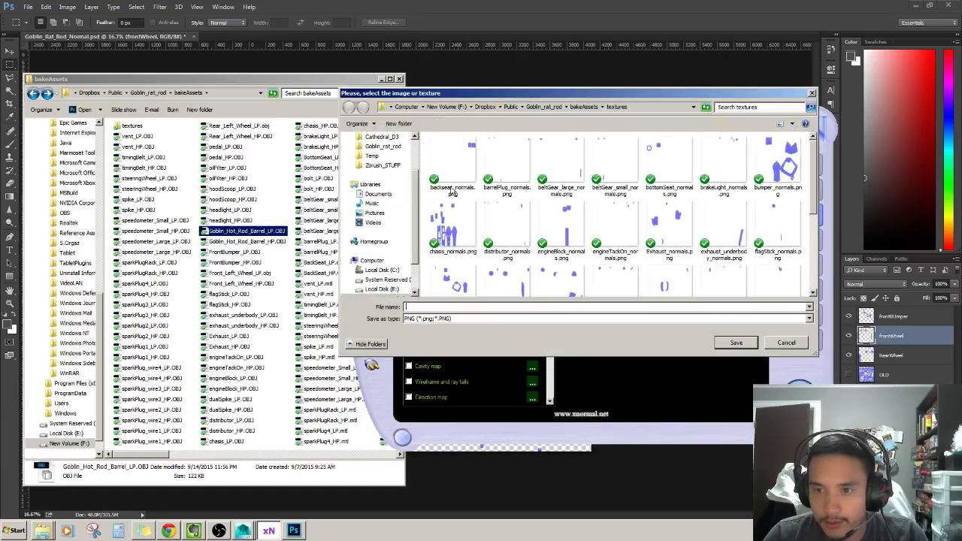
pyautogui.click(524, 164)
pyautogui.press('g')
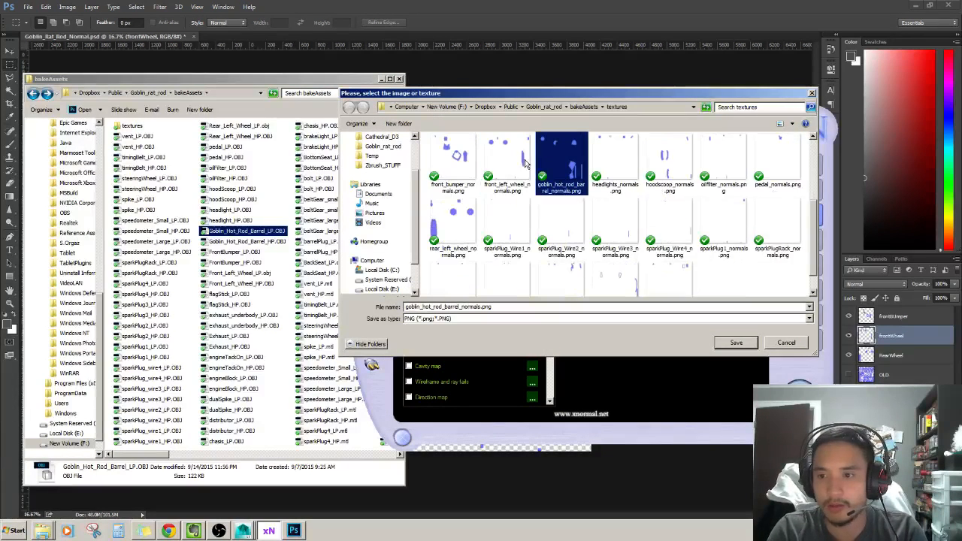
pyautogui.click(735, 342)
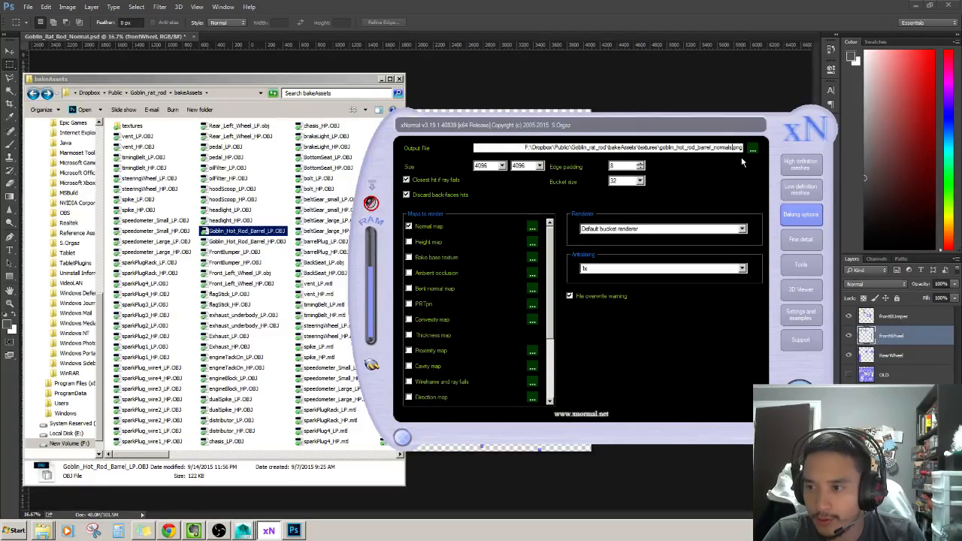
# Remove the _normals suffix so the output is goblin_hot_rod_barrel.png, generate the barrel's normal map, and close the preview.
pyautogui.press('BackSpace')
pyautogui.press('BackSpace')
pyautogui.press('BackSpace')
pyautogui.press('BackSpace')
pyautogui.press('BackSpace')
pyautogui.press('BackSpace')
pyautogui.press('BackSpace')
pyautogui.press('BackSpace')
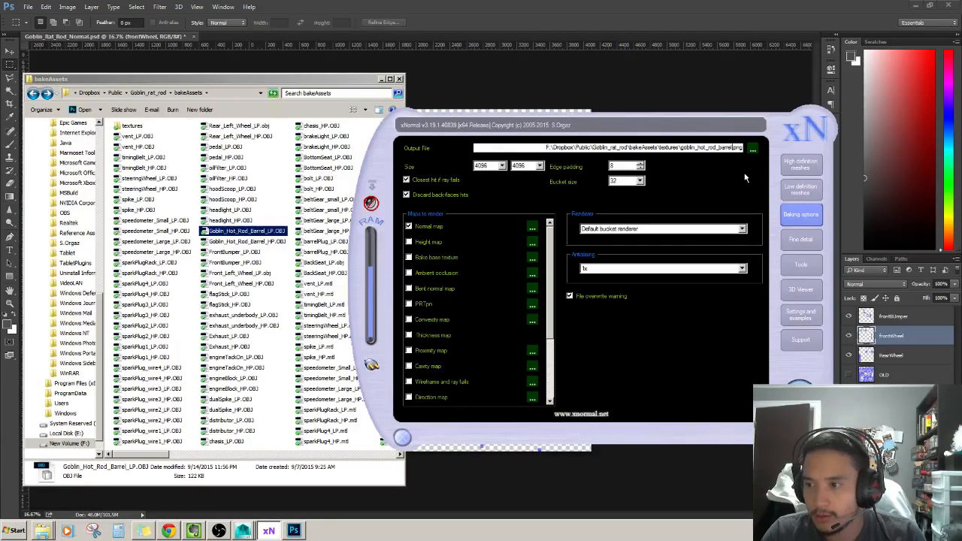
pyautogui.click(801, 383)
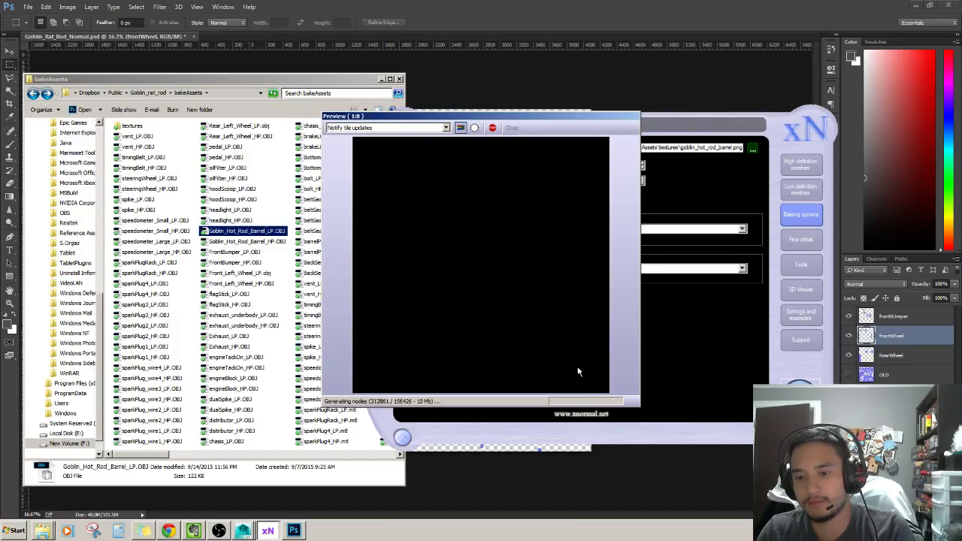
pyautogui.click(524, 301)
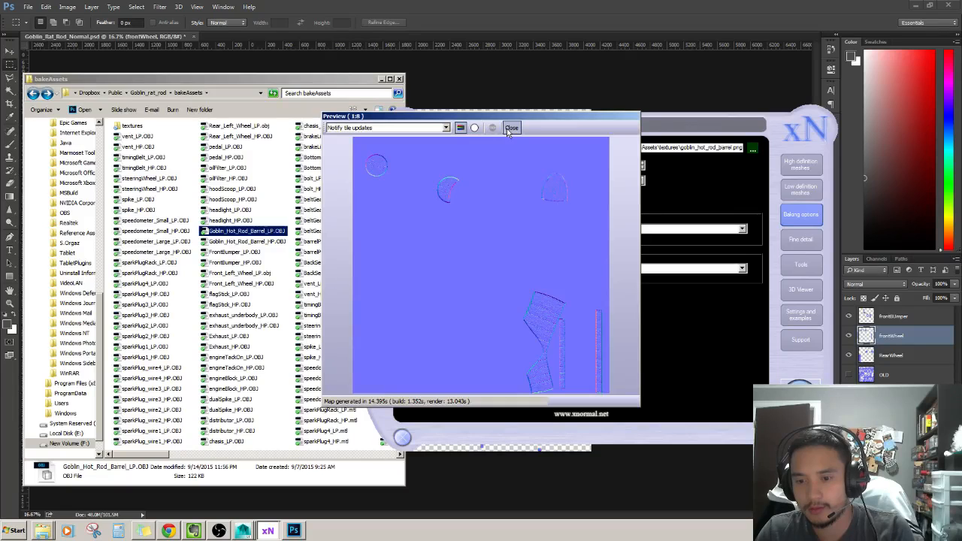
pyautogui.click(510, 128)
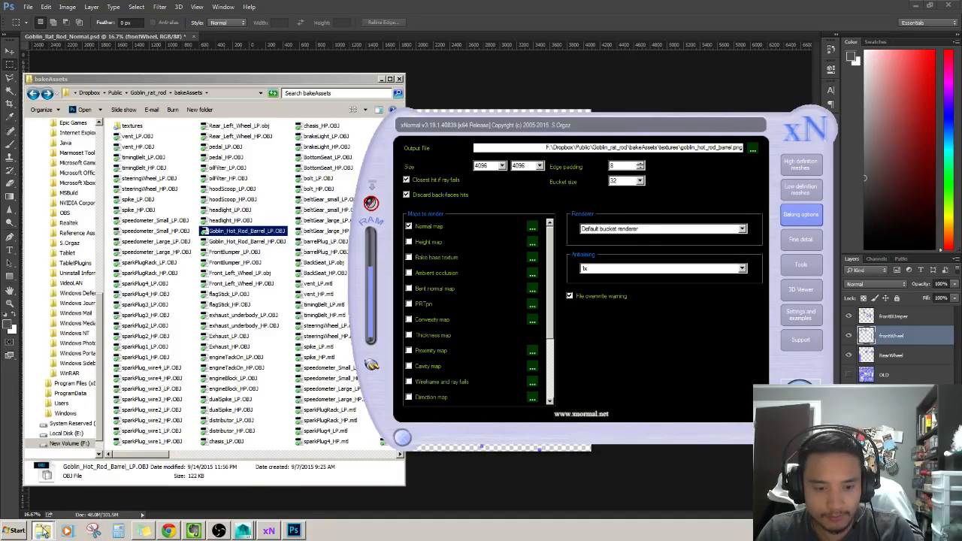
# Open goblin_hot_rod_barrel_normals.png in Photoshop and copy it into Goblin_Rat_Rod_Normal.psd as a new layer above frontWheel.
pyautogui.click(49, 494)
pyautogui.click(214, 283)
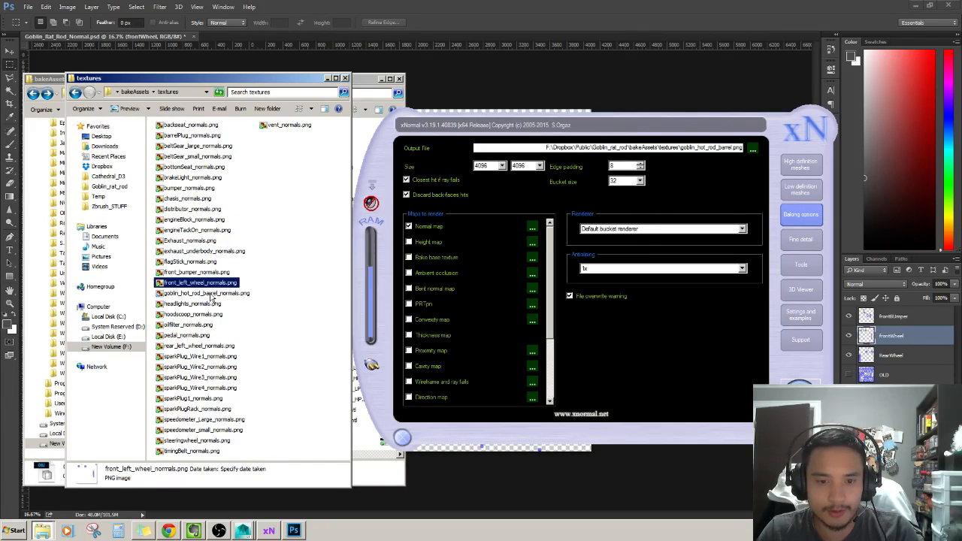
pyautogui.click(214, 294)
pyautogui.moveTo(292, 41); pyautogui.dragTo(292, 41)
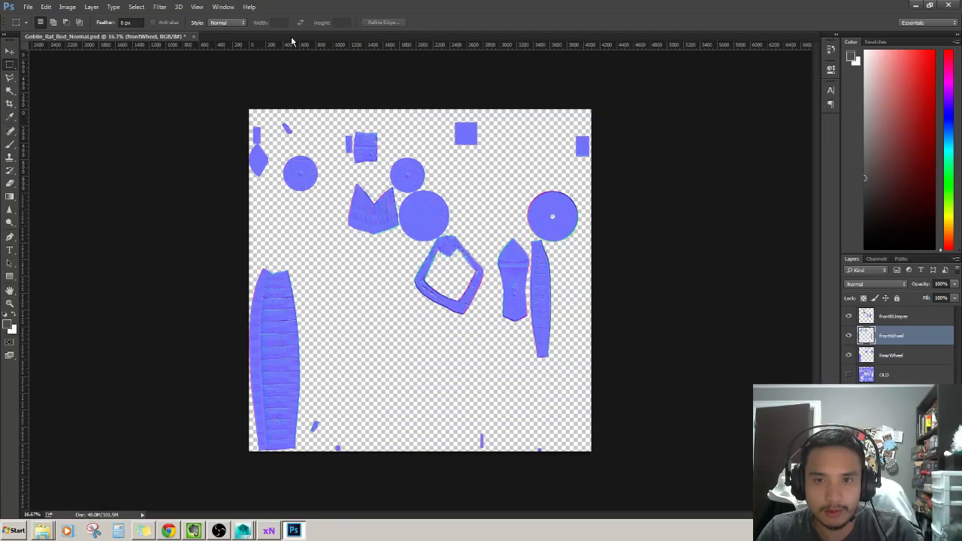
pyautogui.click(156, 36)
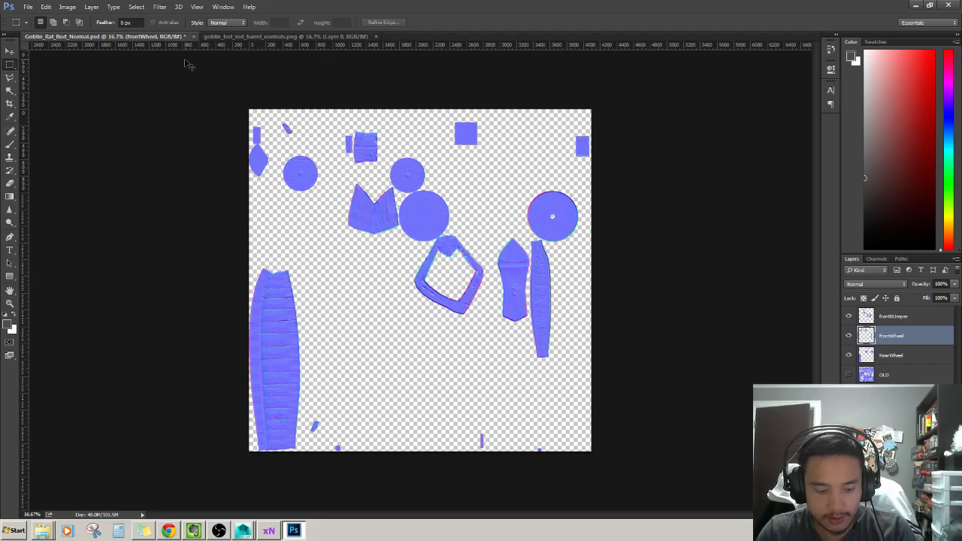
pyautogui.hotkey('ctrl', 'v')
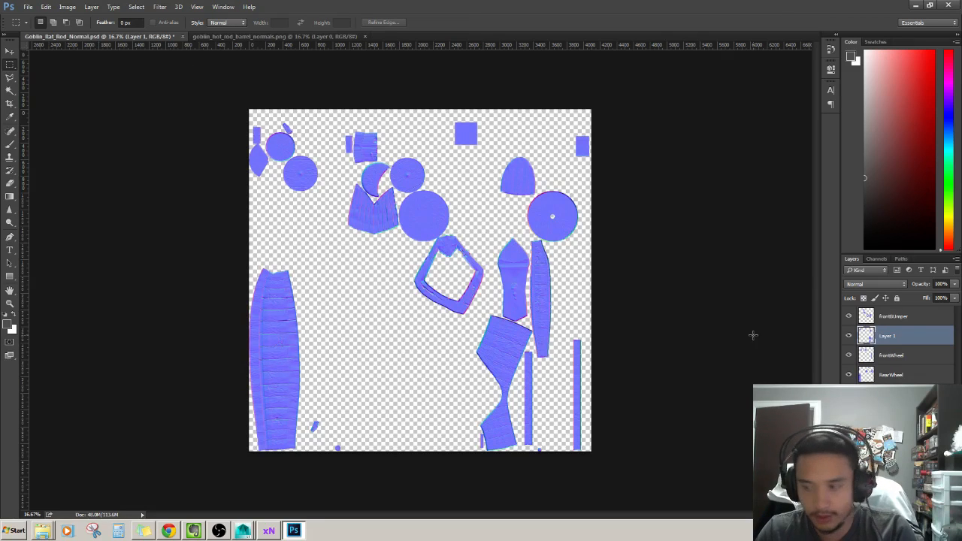
# Rename the newly pasted layer barrel and save Goblin_Rat_Rod_Normal.psd.
pyautogui.doubleClick(886, 338)
pyautogui.write('barre')
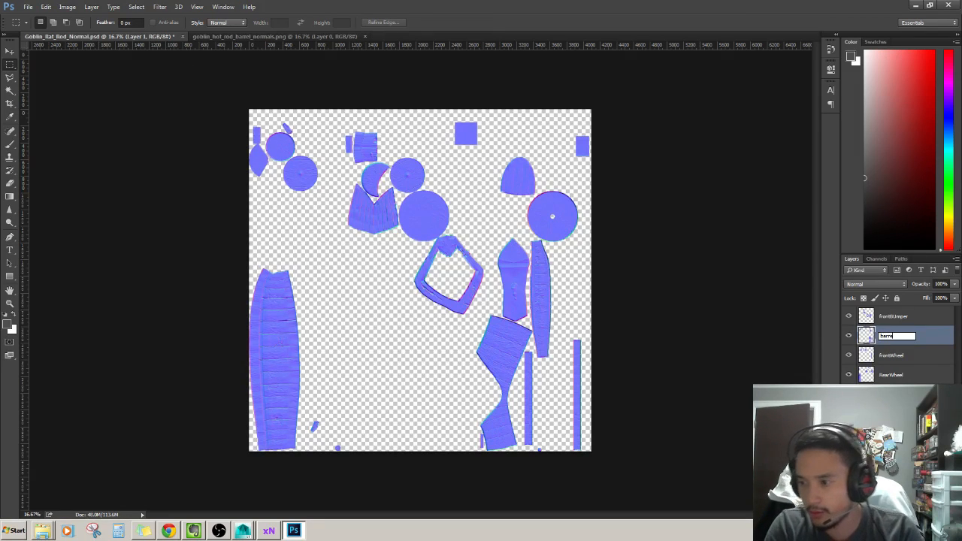
pyautogui.write('l')
pyautogui.press('Return')
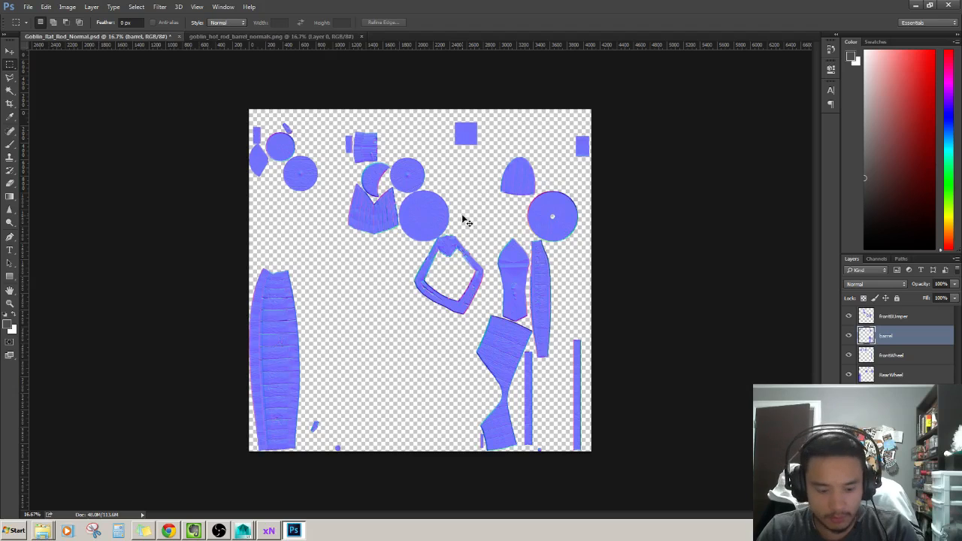
pyautogui.hotkey('ctrl', 's')
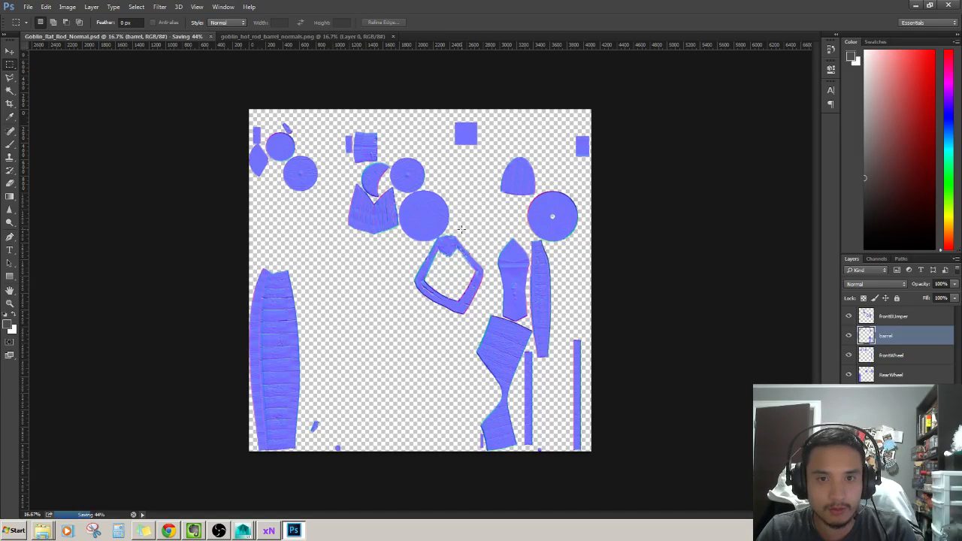
# Save the combined normal map as a Targa file, overwriting goblin_rat_rod_normals.tga in the textures folder.
pyautogui.hotkey('ctrl', 'shift', 's')
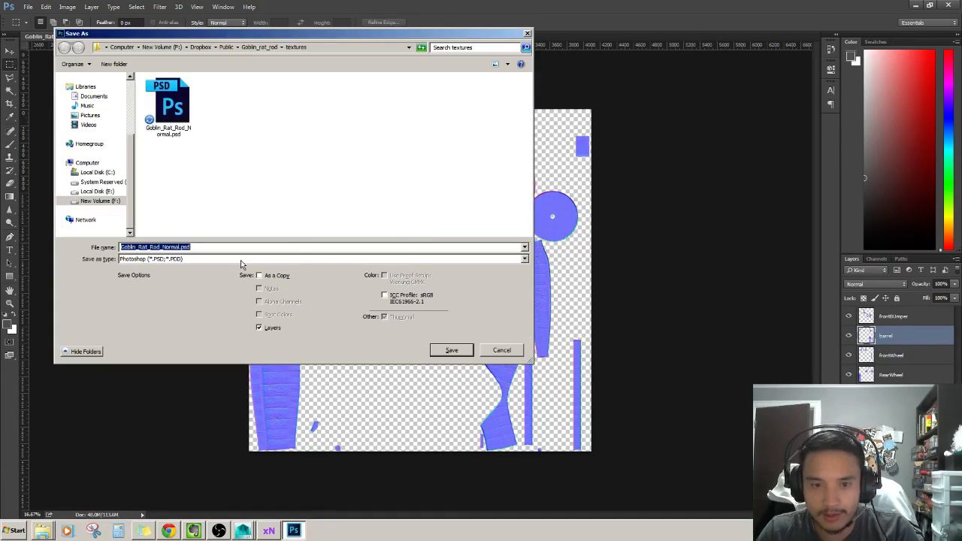
pyautogui.moveTo(270, 33); pyautogui.dragTo(368, 50)
pyautogui.click(286, 276)
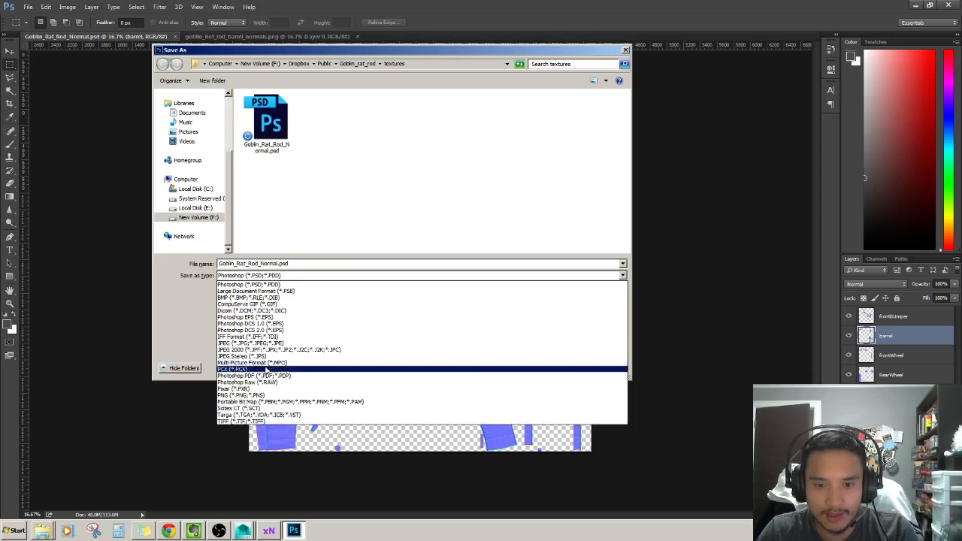
pyautogui.click(286, 404)
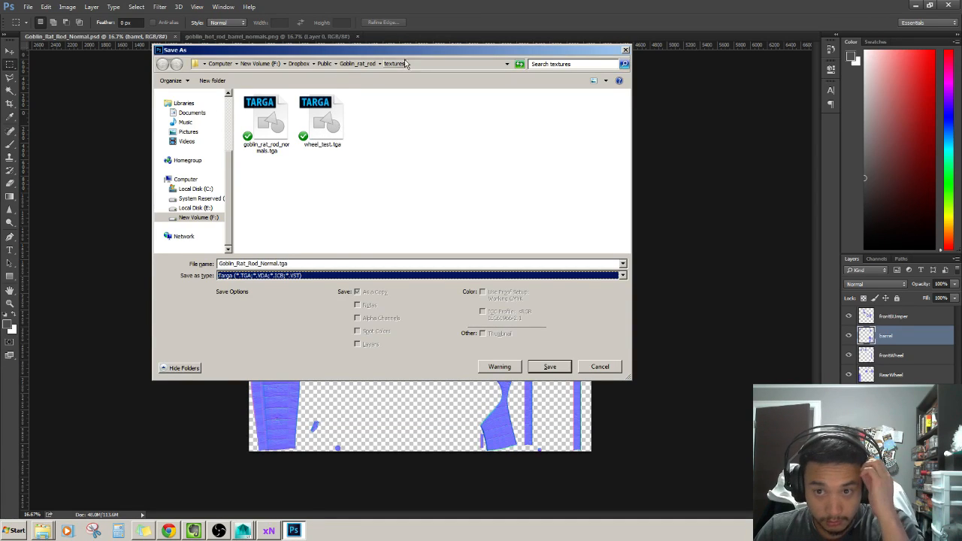
pyautogui.click(261, 118)
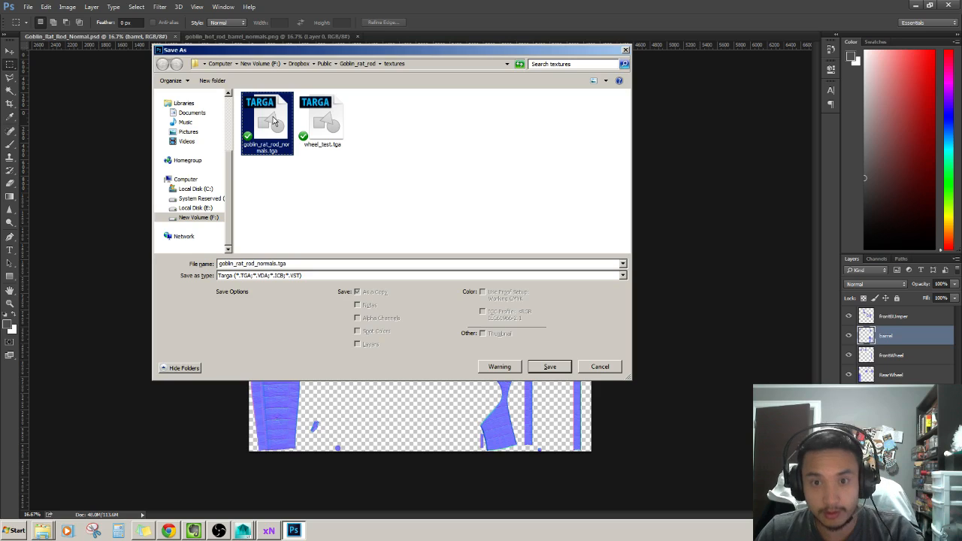
pyautogui.doubleClick(273, 116)
pyautogui.click(510, 268)
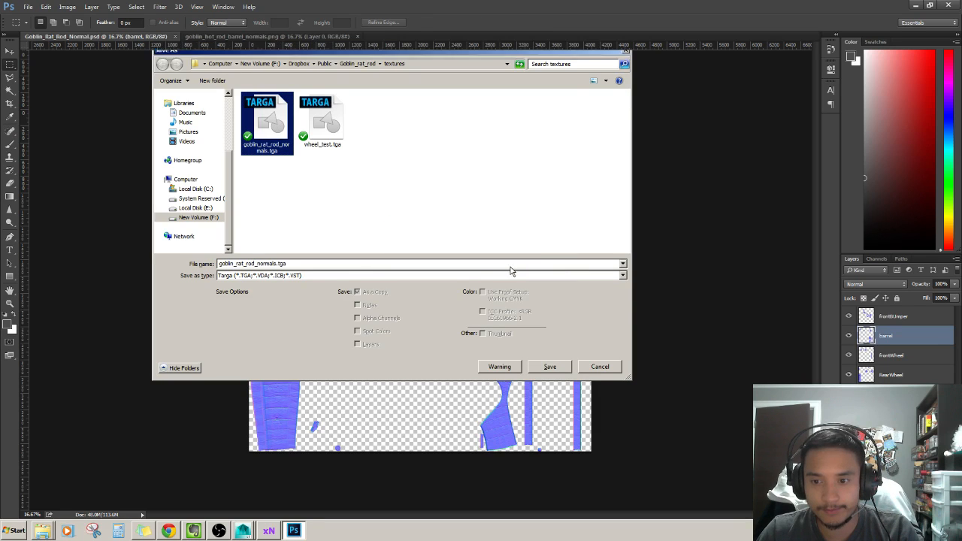
pyautogui.click(504, 172)
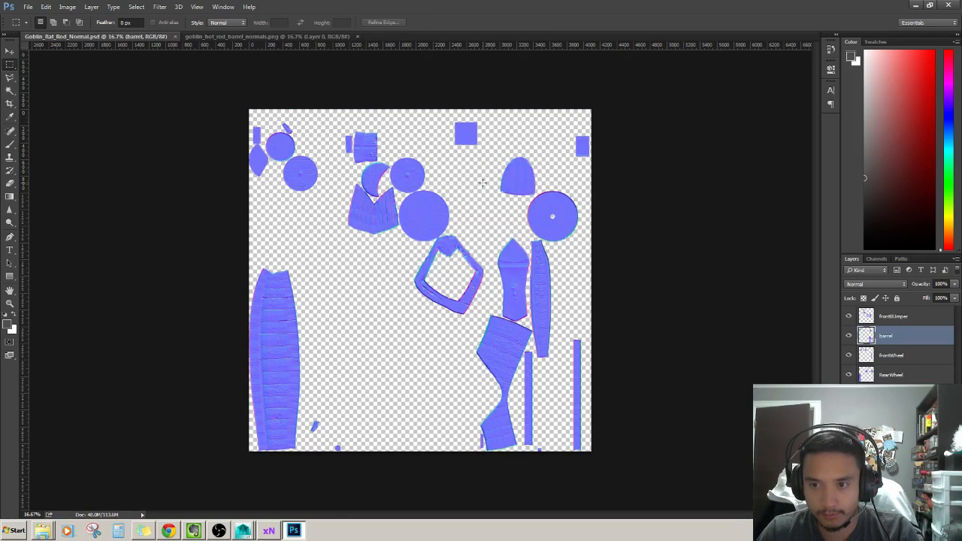
# Switch to Maya LT and show only the perspective view, framed on the hot rod.
pyautogui.click(243, 530)
pyautogui.keyDown('alt'); pyautogui.moveTo(376, 316); pyautogui.dragTo(275, 264); pyautogui.keyUp('alt')
pyautogui.scroll(3, 411, 309)
pyautogui.click(171, 57)
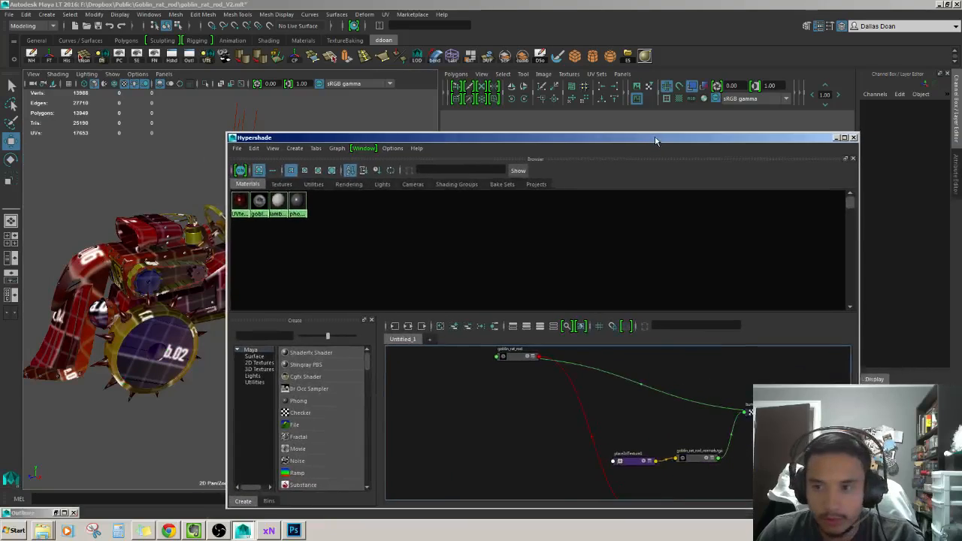
pyautogui.click(10, 222)
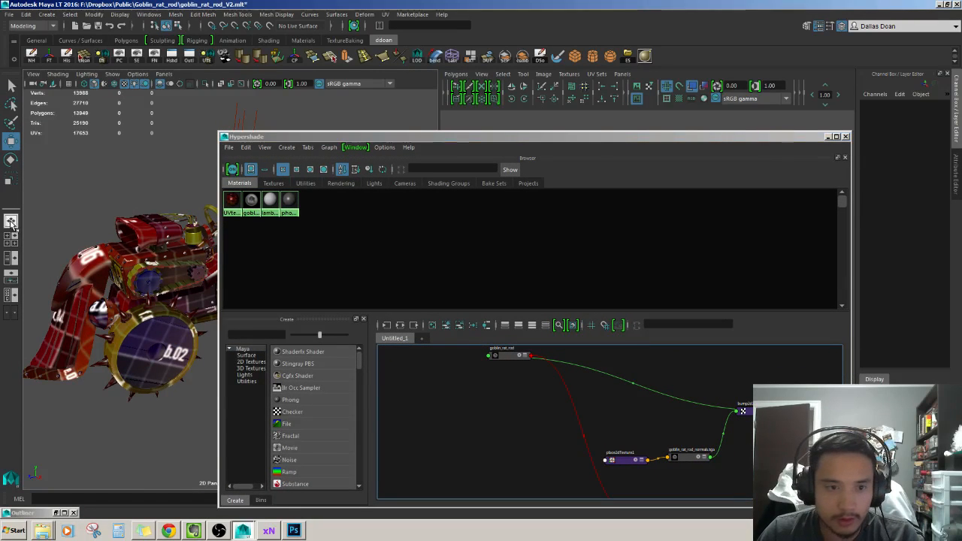
pyautogui.keyDown('alt'); pyautogui.moveTo(183, 271); pyautogui.dragTo(136, 260, button='right'); pyautogui.keyUp('alt')
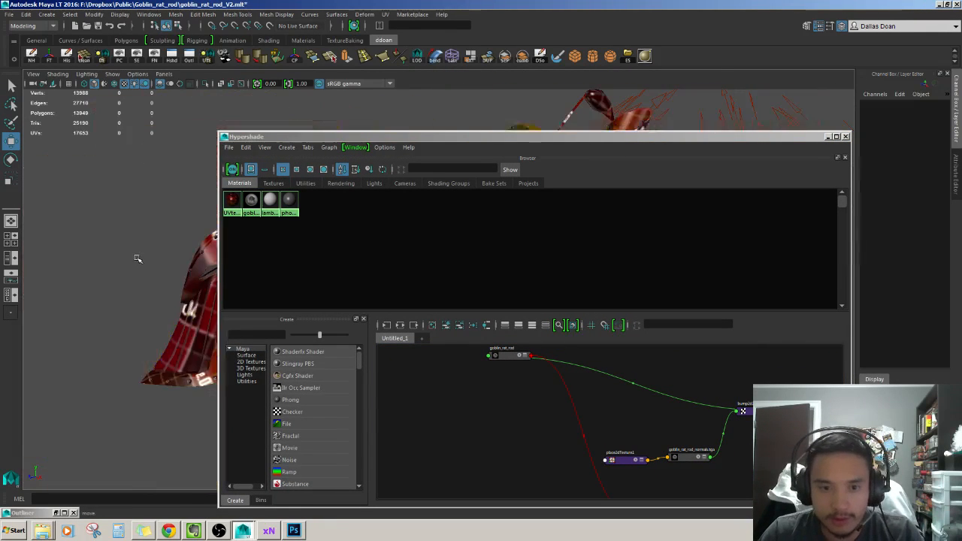
pyautogui.keyDown('alt'); pyautogui.moveTo(136, 259); pyautogui.dragTo(65, 261, button='middle'); pyautogui.keyUp('alt')
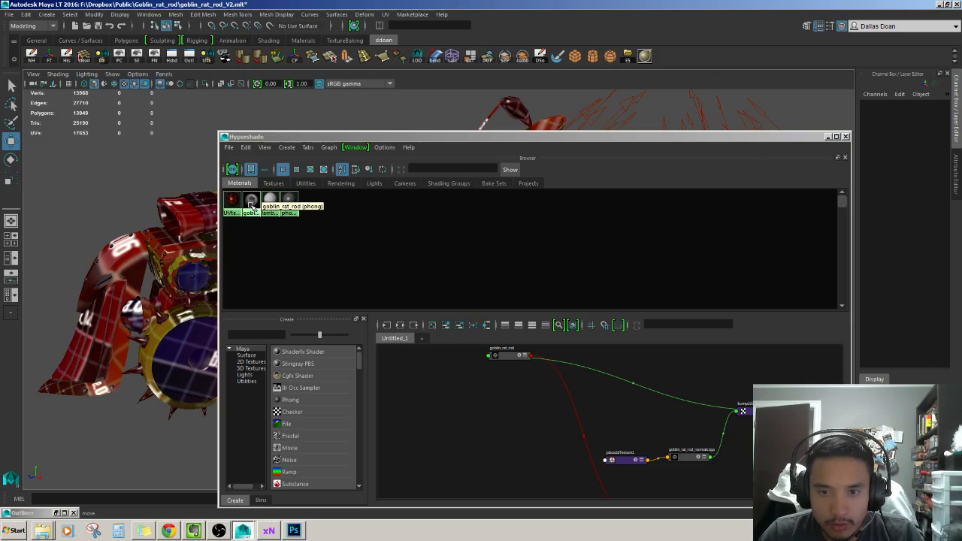
# Open the goblin_rat_rod material's attributes, decline the autosave, minimise the Hypershade, and save the scene.
pyautogui.doubleClick(251, 200)
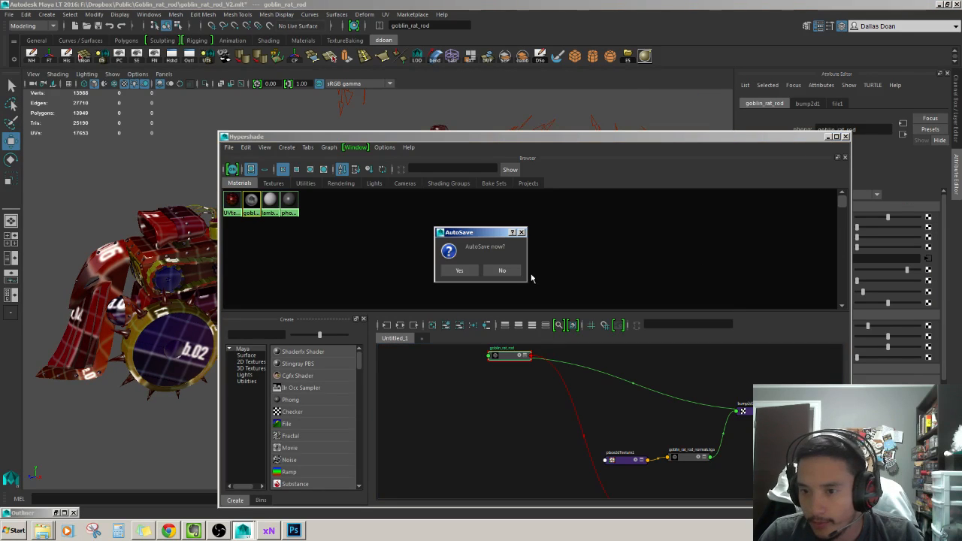
pyautogui.click(504, 271)
pyautogui.click(828, 139)
pyautogui.keyDown('alt'); pyautogui.moveTo(355, 260); pyautogui.dragTo(412, 303); pyautogui.keyUp('alt')
pyautogui.hotkey('ctrl', 's')
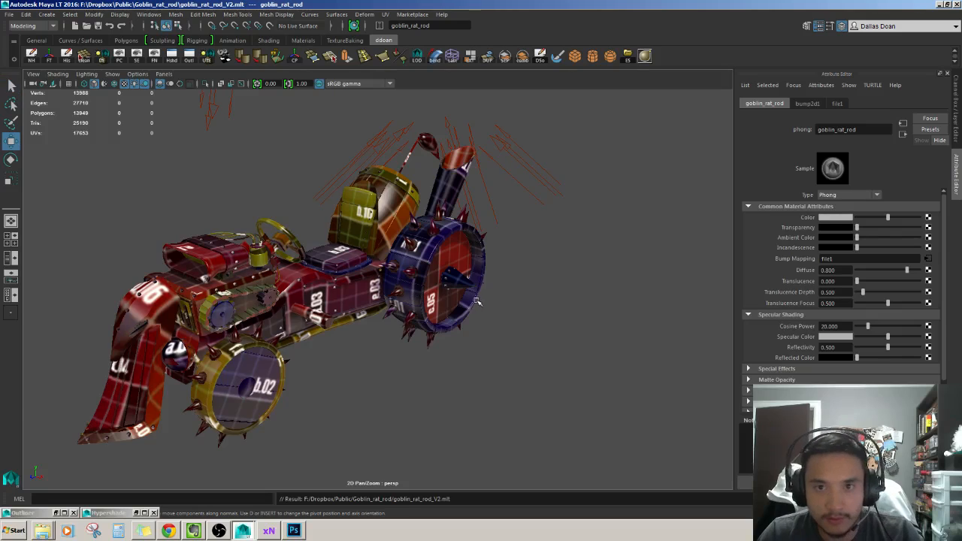
# Load goblin_rat_rod_normals.tga again as the image of the goblin_rat_rod material's bump map.
pyautogui.click(929, 260)
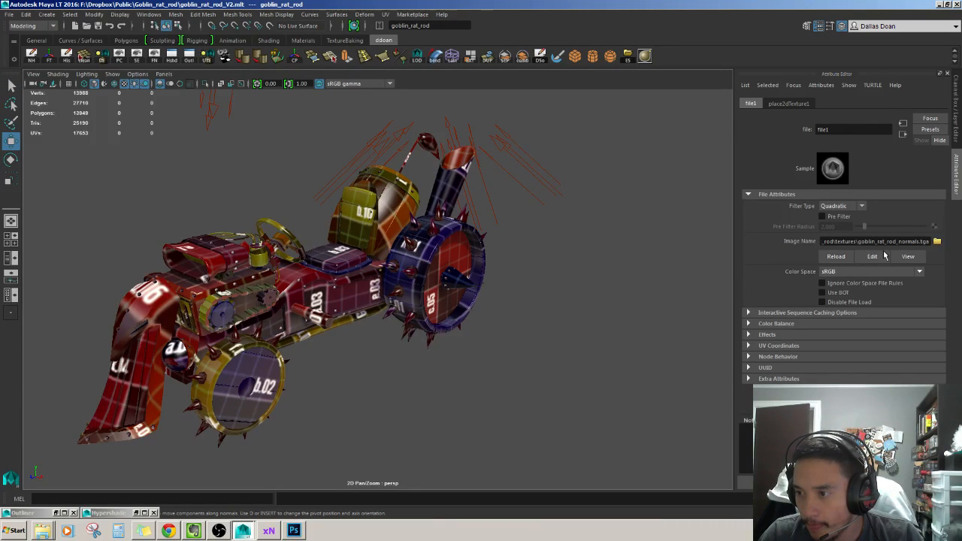
pyautogui.click(937, 242)
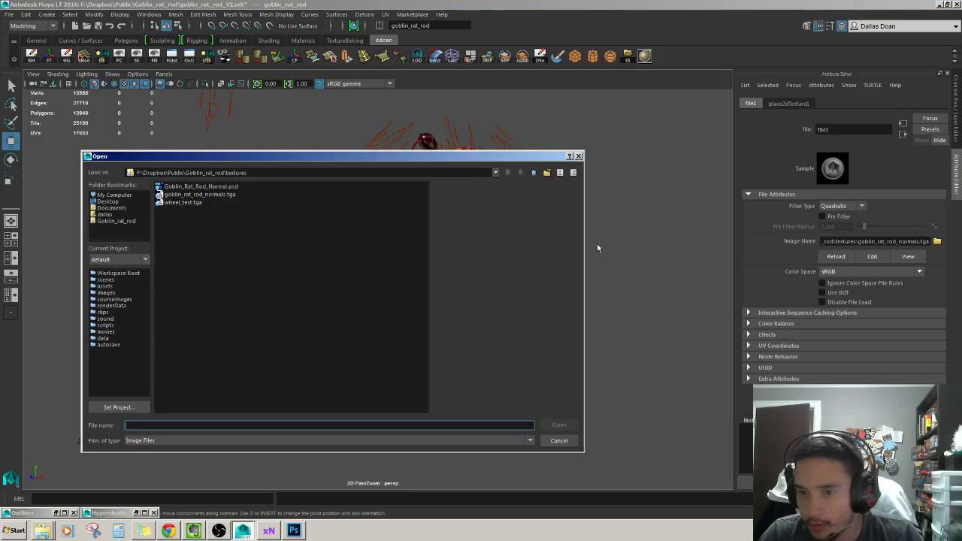
pyautogui.doubleClick(200, 193)
pyautogui.keyDown('alt'); pyautogui.moveTo(368, 298); pyautogui.dragTo(136, 240); pyautogui.keyUp('alt')
pyautogui.keyDown('alt'); pyautogui.moveTo(203, 181); pyautogui.dragTo(225, 269); pyautogui.keyUp('alt')
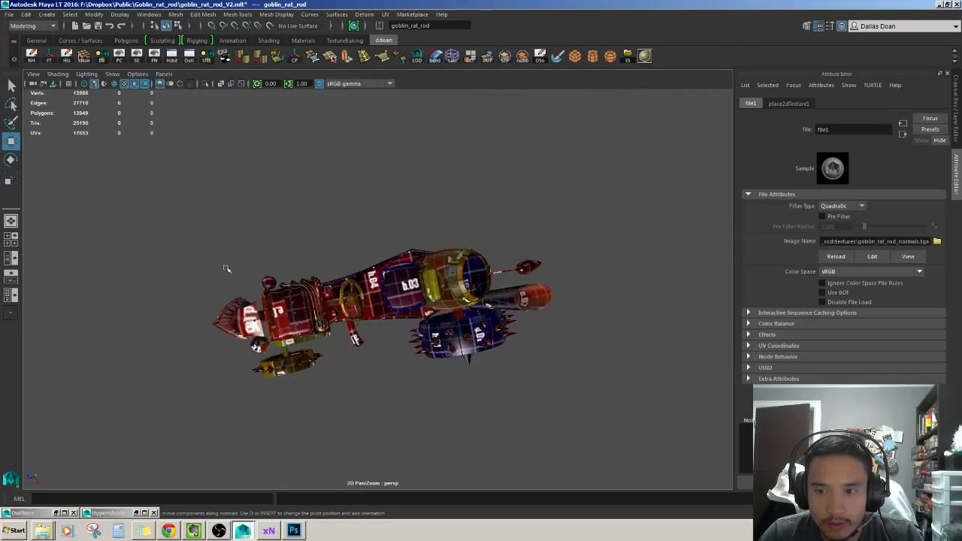
# Select all parts of the hot rod, assign the goblin_rat_rod material to them, and clear the selection.
pyautogui.moveTo(651, 468); pyautogui.dragTo(653, 470)
pyautogui.keyDown('alt'); pyautogui.moveTo(653, 470); pyautogui.dragTo(669, 391); pyautogui.keyUp('alt')
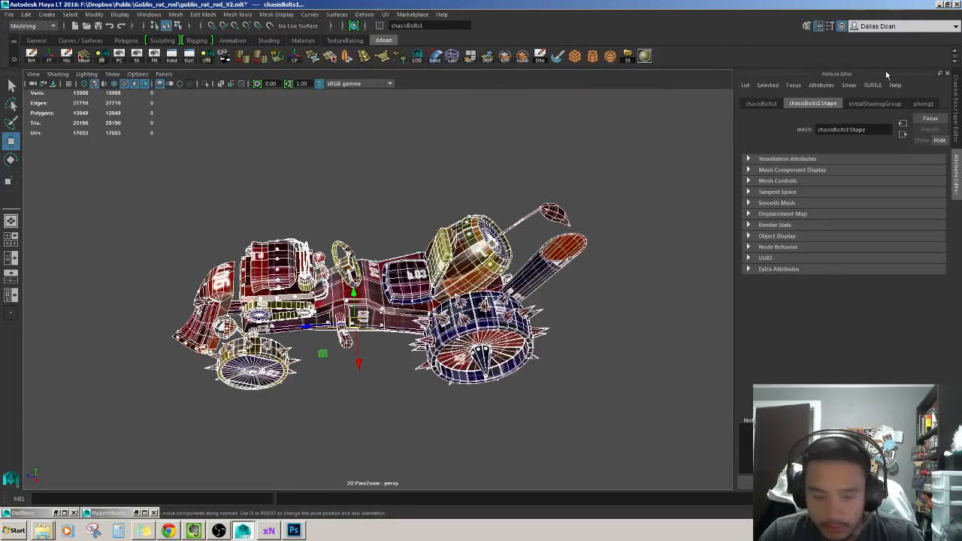
pyautogui.hotkey('ctrl', 'a')
pyautogui.keyDown('alt'); pyautogui.moveTo(396, 221); pyautogui.dragTo(441, 163); pyautogui.keyUp('alt')
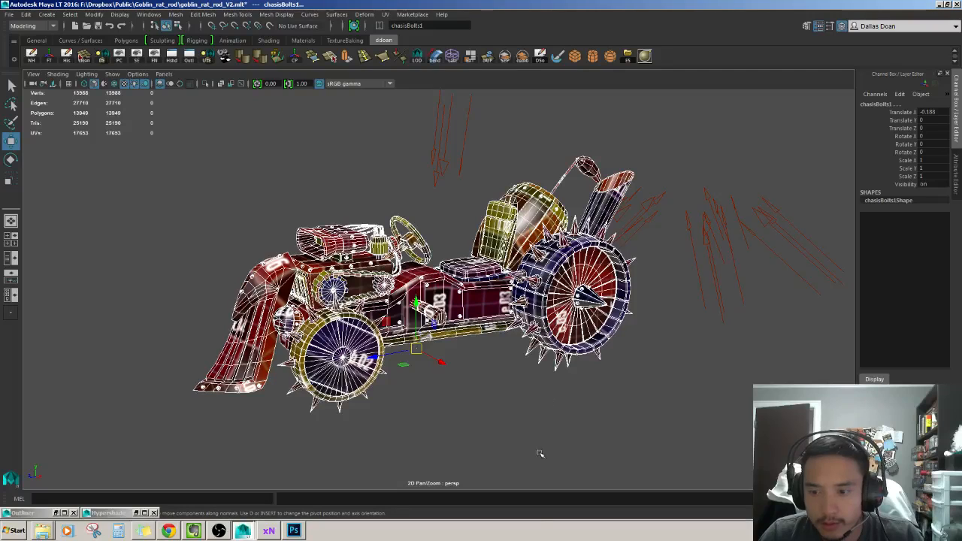
pyautogui.moveTo(624, 510); pyautogui.dragTo(626, 515, button='right')
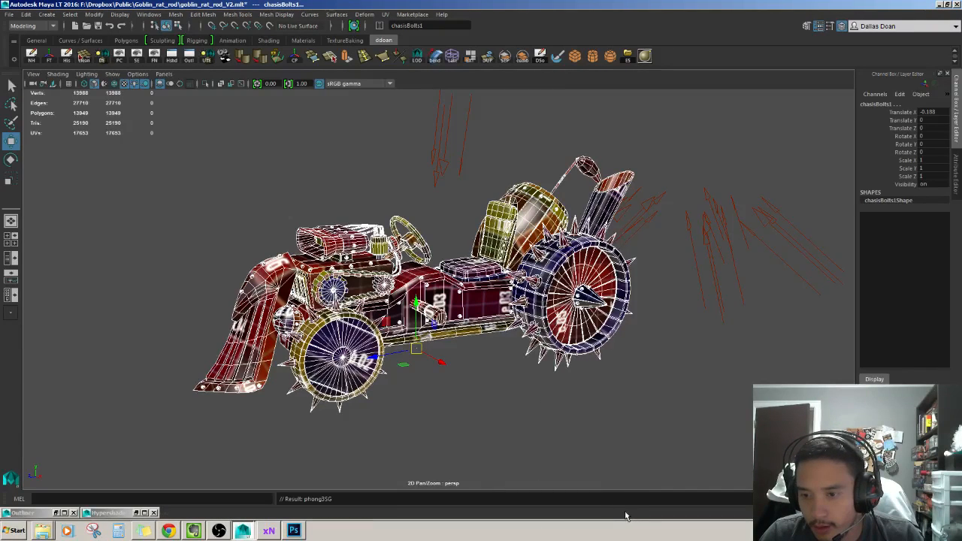
pyautogui.click(528, 418)
# Examine the baked normals up close on the front bumper, engine and front wheel.
pyautogui.keyDown('alt'); pyautogui.moveTo(501, 410); pyautogui.dragTo(467, 305); pyautogui.keyUp('alt')
pyautogui.scroll(5, 510, 365)
pyautogui.scroll(5, 490, 362)
pyautogui.scroll(4, 467, 305)
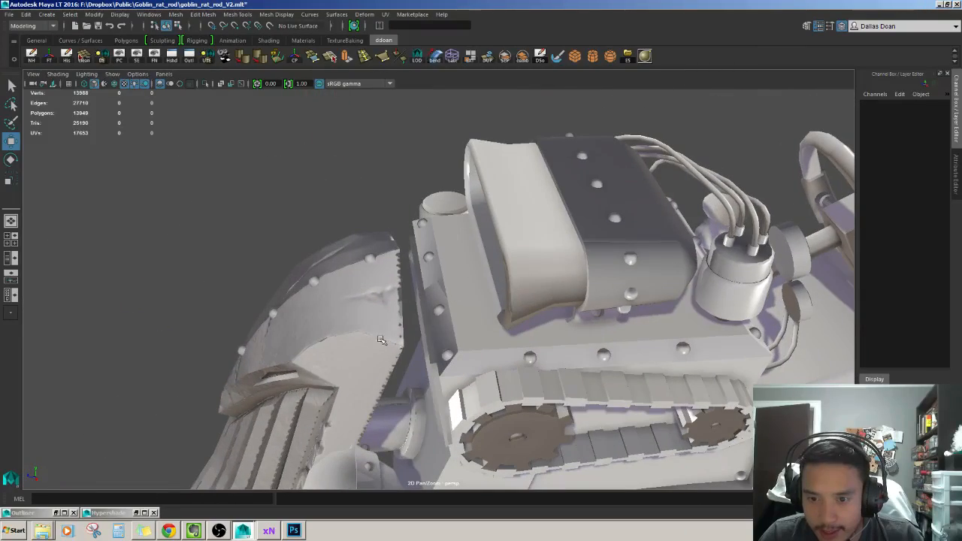
pyautogui.keyDown('alt'); pyautogui.moveTo(381, 340); pyautogui.dragTo(488, 337); pyautogui.keyUp('alt')
pyautogui.scroll(-3, 468, 316)
pyautogui.scroll(4, 570, 335)
pyautogui.keyDown('alt'); pyautogui.moveTo(452, 365); pyautogui.dragTo(639, 346); pyautogui.keyUp('alt')
pyautogui.click(431, 328)
pyautogui.keyDown('alt'); pyautogui.moveTo(639, 346); pyautogui.dragTo(582, 379, button='right'); pyautogui.keyUp('alt')
pyautogui.keyDown('alt'); pyautogui.moveTo(583, 380); pyautogui.dragTo(583, 401); pyautogui.keyUp('alt')
pyautogui.click(582, 401)
pyautogui.keyDown('alt'); pyautogui.moveTo(582, 401); pyautogui.dragTo(555, 375, button='middle'); pyautogui.keyUp('alt')
pyautogui.keyDown('alt'); pyautogui.moveTo(470, 357); pyautogui.dragTo(508, 371, button='right'); pyautogui.keyUp('alt')
pyautogui.keyDown('alt'); pyautogui.moveTo(507, 371); pyautogui.dragTo(545, 296); pyautogui.keyUp('alt')
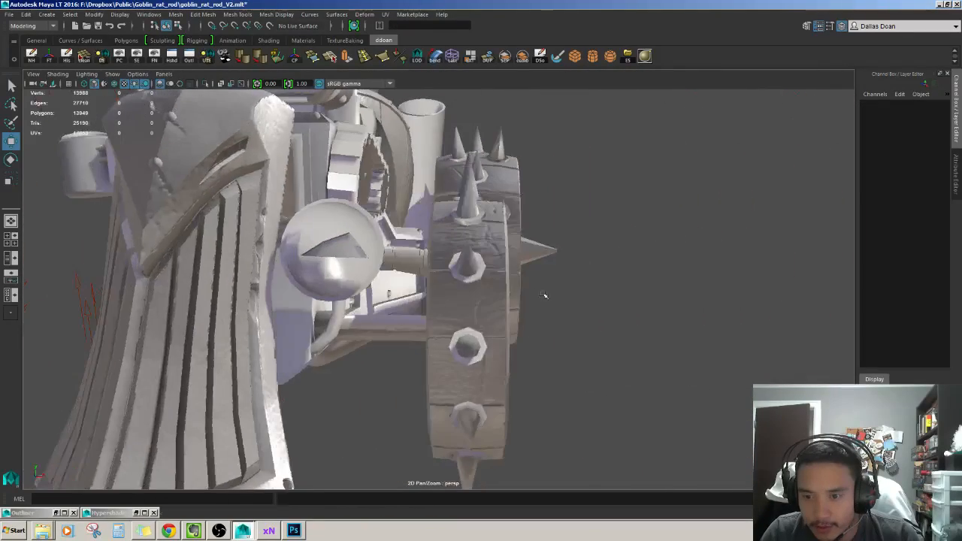
# Examine the baked normals on the wheels' spiked treads and on the barrel's lid, planks and metal band.
pyautogui.click(486, 281)
pyautogui.keyDown('alt'); pyautogui.moveTo(486, 281); pyautogui.dragTo(552, 337); pyautogui.keyUp('alt')
pyautogui.click(551, 337)
pyautogui.keyDown('alt'); pyautogui.moveTo(552, 337); pyautogui.dragTo(531, 289, button='middle'); pyautogui.keyUp('alt')
pyautogui.keyDown('alt'); pyautogui.moveTo(468, 281); pyautogui.dragTo(459, 334); pyautogui.keyUp('alt')
pyautogui.keyDown('alt'); pyautogui.moveTo(458, 334); pyautogui.dragTo(493, 342, button='right'); pyautogui.keyUp('alt')
pyautogui.keyDown('alt'); pyautogui.moveTo(492, 342); pyautogui.dragTo(478, 301); pyautogui.keyUp('alt')
pyautogui.keyDown('alt'); pyautogui.moveTo(477, 300); pyautogui.dragTo(503, 316, button='right'); pyautogui.keyUp('alt')
pyautogui.keyDown('alt'); pyautogui.moveTo(504, 316); pyautogui.dragTo(329, 382); pyautogui.keyUp('alt')
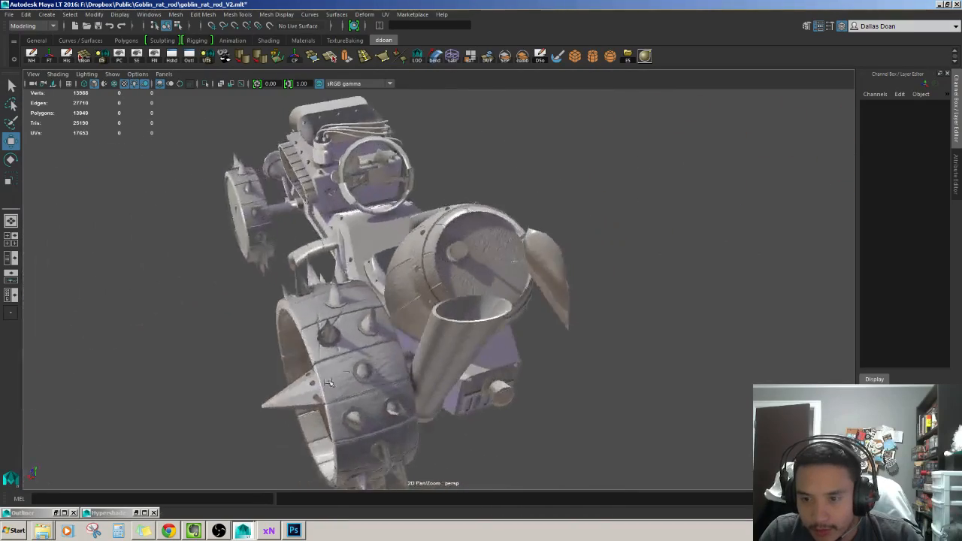
pyautogui.keyDown('alt'); pyautogui.moveTo(368, 399); pyautogui.dragTo(429, 389, button='right'); pyautogui.keyUp('alt')
pyautogui.keyDown('alt'); pyautogui.moveTo(429, 389); pyautogui.dragTo(346, 367); pyautogui.keyUp('alt')
pyautogui.keyDown('alt'); pyautogui.moveTo(346, 367); pyautogui.dragTo(397, 365, button='right'); pyautogui.keyUp('alt')
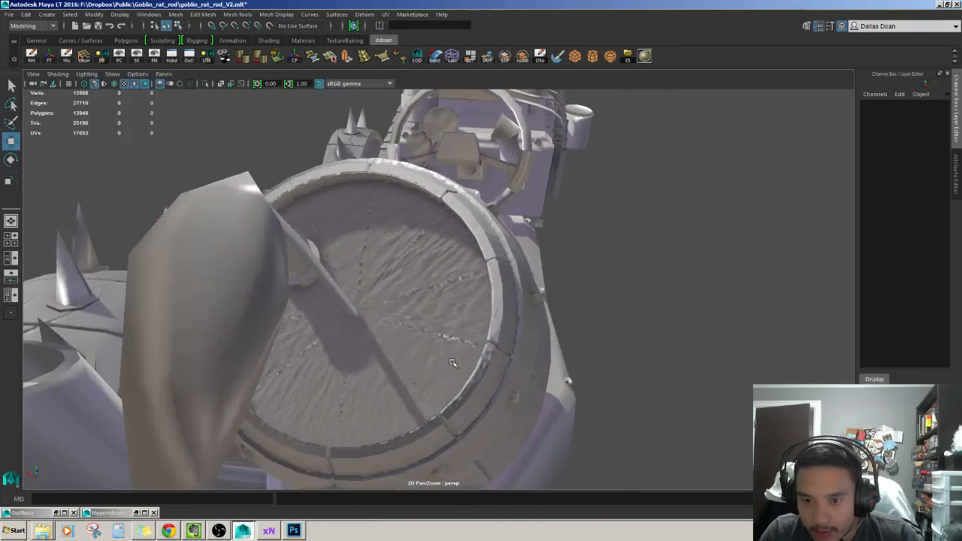
pyautogui.keyDown('alt'); pyautogui.moveTo(397, 366); pyautogui.dragTo(541, 316); pyautogui.keyUp('alt')
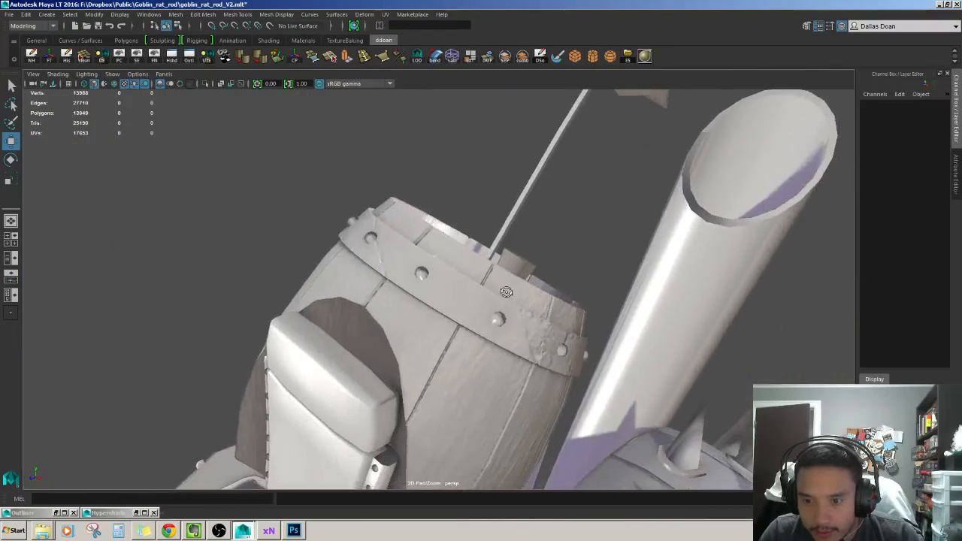
pyautogui.keyDown('alt'); pyautogui.moveTo(541, 316); pyautogui.dragTo(511, 297, button='middle'); pyautogui.keyUp('alt')
pyautogui.keyDown('alt'); pyautogui.moveTo(512, 297); pyautogui.dragTo(489, 314); pyautogui.keyUp('alt')
pyautogui.keyDown('alt'); pyautogui.moveTo(488, 314); pyautogui.dragTo(447, 307, button='right'); pyautogui.keyUp('alt')
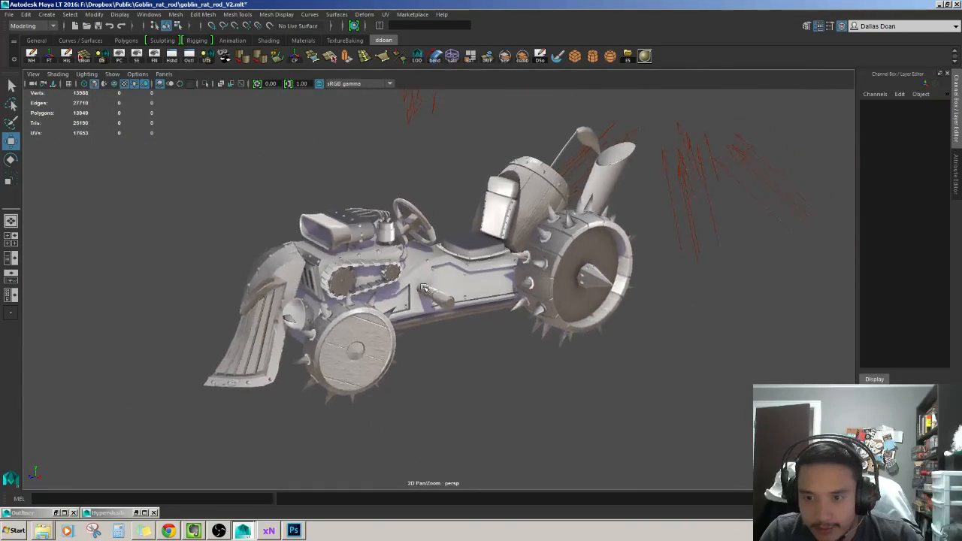
pyautogui.keyDown('alt'); pyautogui.moveTo(447, 307); pyautogui.dragTo(427, 317); pyautogui.keyUp('alt')
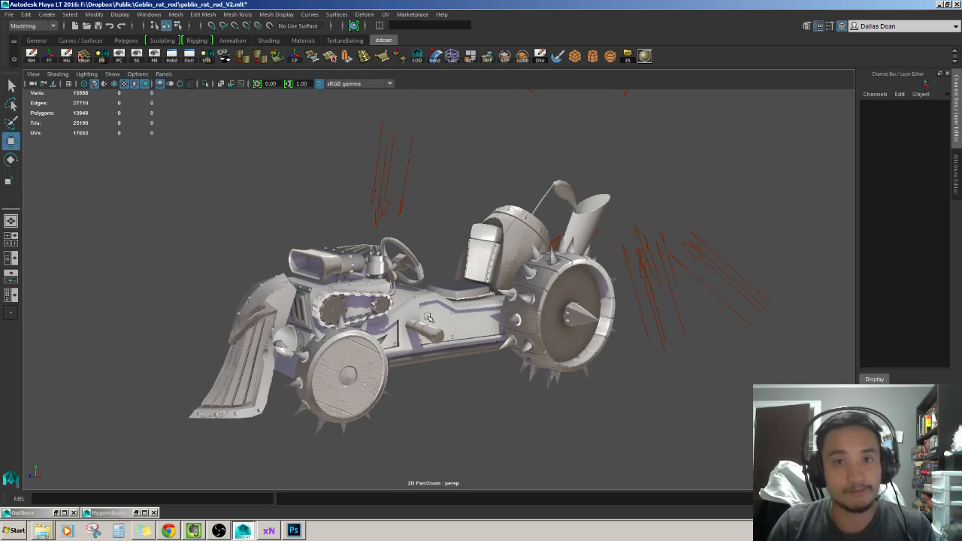
# Review the whole hot rod from several angles, checking the chassis side and rear wheel up close.
pyautogui.keyDown('alt'); pyautogui.moveTo(410, 169); pyautogui.dragTo(391, 232); pyautogui.keyUp('alt')
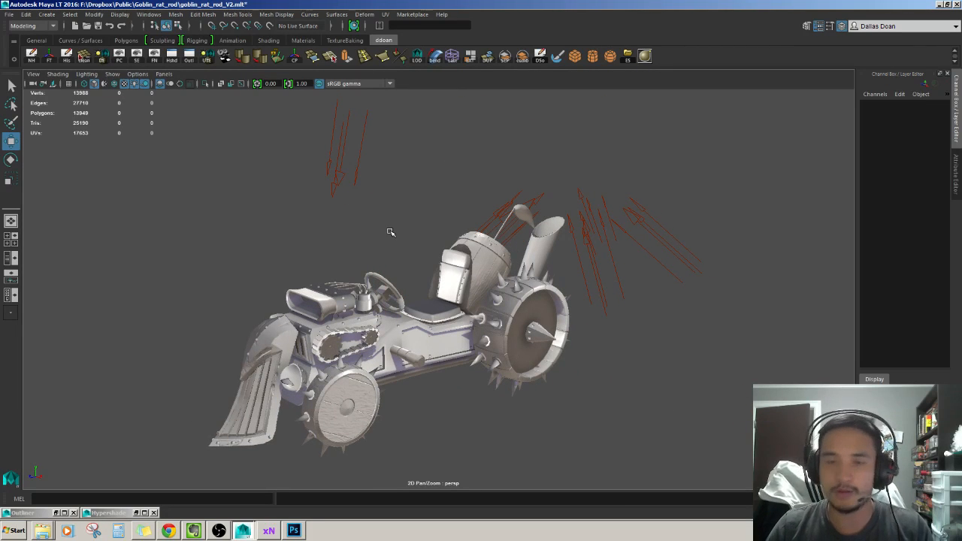
pyautogui.keyDown('alt'); pyautogui.moveTo(387, 312); pyautogui.dragTo(419, 306); pyautogui.keyUp('alt')
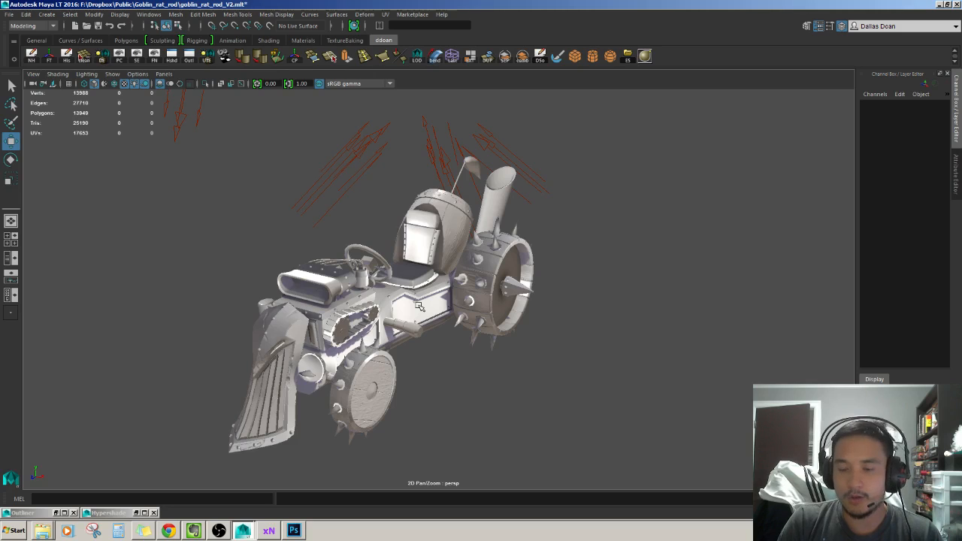
pyautogui.scroll(4, 389, 299)
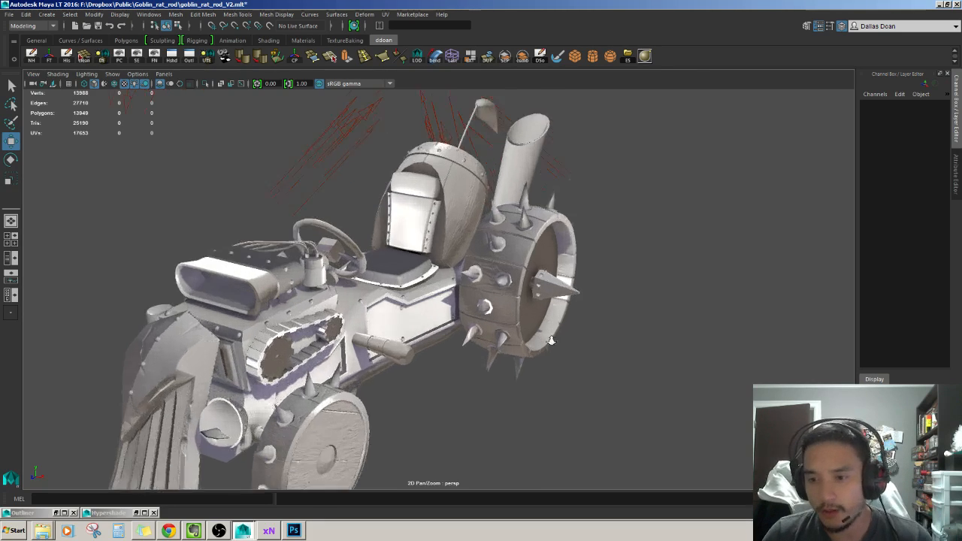
pyautogui.keyDown('alt'); pyautogui.moveTo(389, 298); pyautogui.dragTo(278, 285); pyautogui.keyUp('alt')
pyautogui.scroll(3, 303, 279)
pyautogui.keyDown('alt'); pyautogui.moveTo(481, 286); pyautogui.dragTo(621, 315, button='middle'); pyautogui.keyUp('alt')
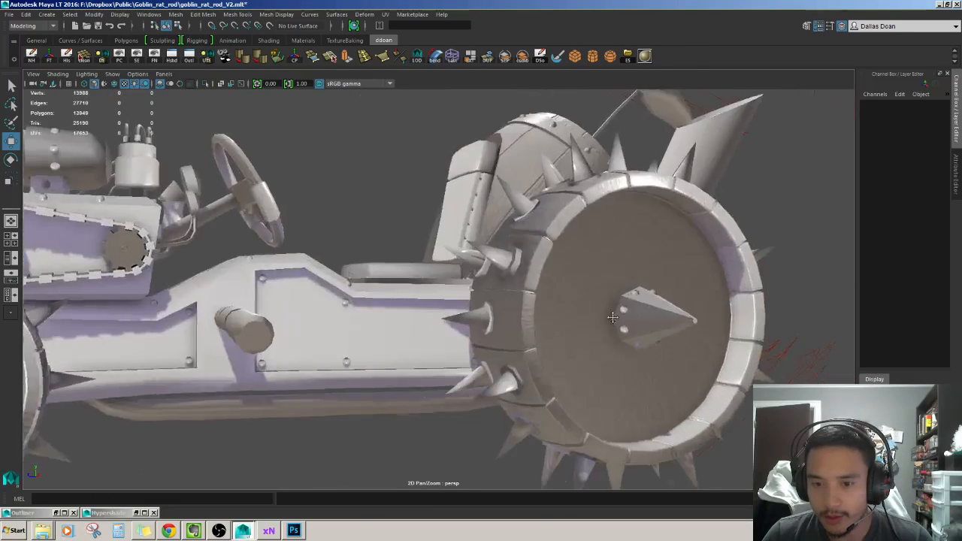
pyautogui.keyDown('alt'); pyautogui.moveTo(621, 316); pyautogui.dragTo(426, 308, button='right'); pyautogui.keyUp('alt')
pyautogui.keyDown('alt'); pyautogui.moveTo(425, 308); pyautogui.dragTo(556, 309, button='middle'); pyautogui.keyUp('alt')
pyautogui.keyDown('alt'); pyautogui.moveTo(556, 308); pyautogui.dragTo(537, 322); pyautogui.keyUp('alt')
pyautogui.keyDown('alt'); pyautogui.moveTo(537, 322); pyautogui.dragTo(496, 322, button='right'); pyautogui.keyUp('alt')
pyautogui.keyDown('alt'); pyautogui.moveTo(496, 321); pyautogui.dragTo(485, 345); pyautogui.keyUp('alt')
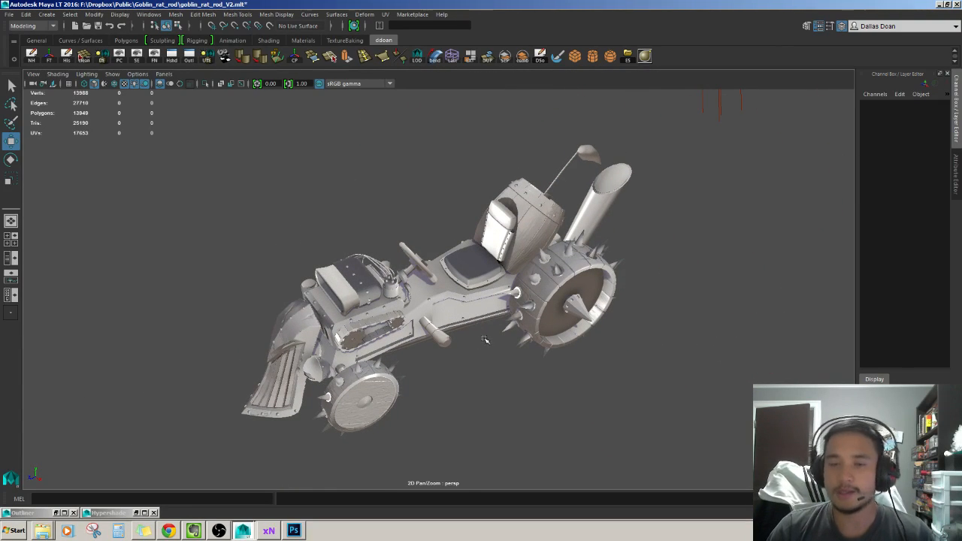
pyautogui.moveTo(485, 341)
pyautogui.keyDown('alt'); pyautogui.mouseDown()
pyautogui.moveTo(451, 332)
pyautogui.moveTo(491, 331)
pyautogui.mouseUp(); pyautogui.keyUp('alt')
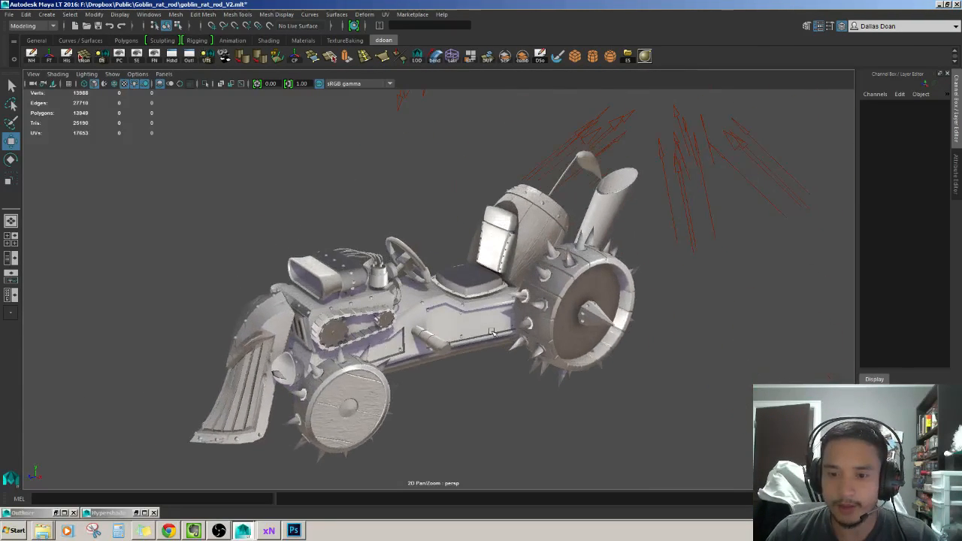